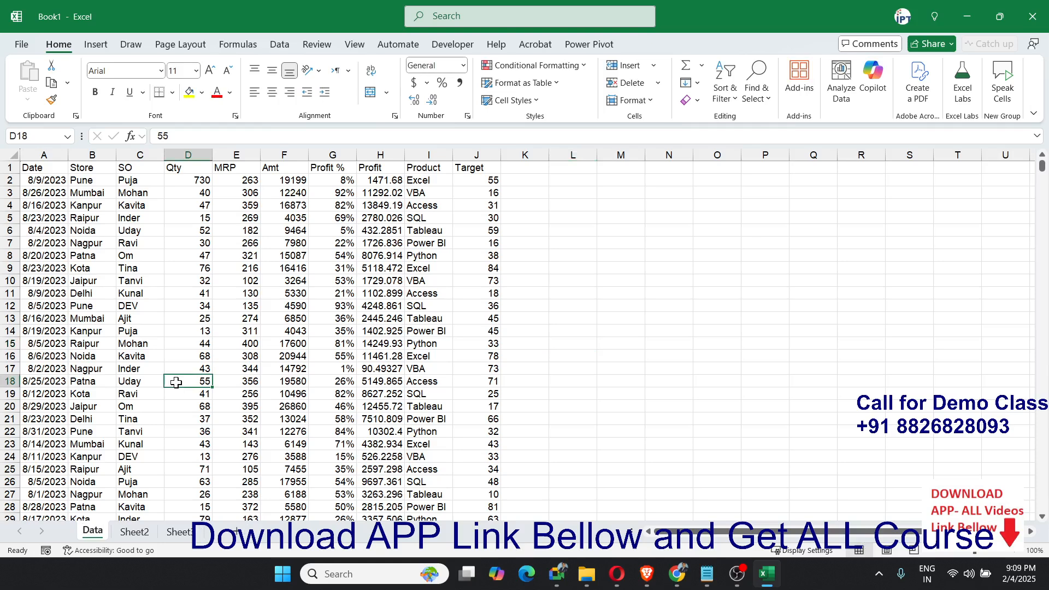
Examine the extent of the dataset on the Data sheet, from the first to the last row and column
{"action": "key", "text": "ctrl+Up"}
{"action": "key", "text": "ctrl+Left"}
{"action": "key", "text": "ctrl+Down"}
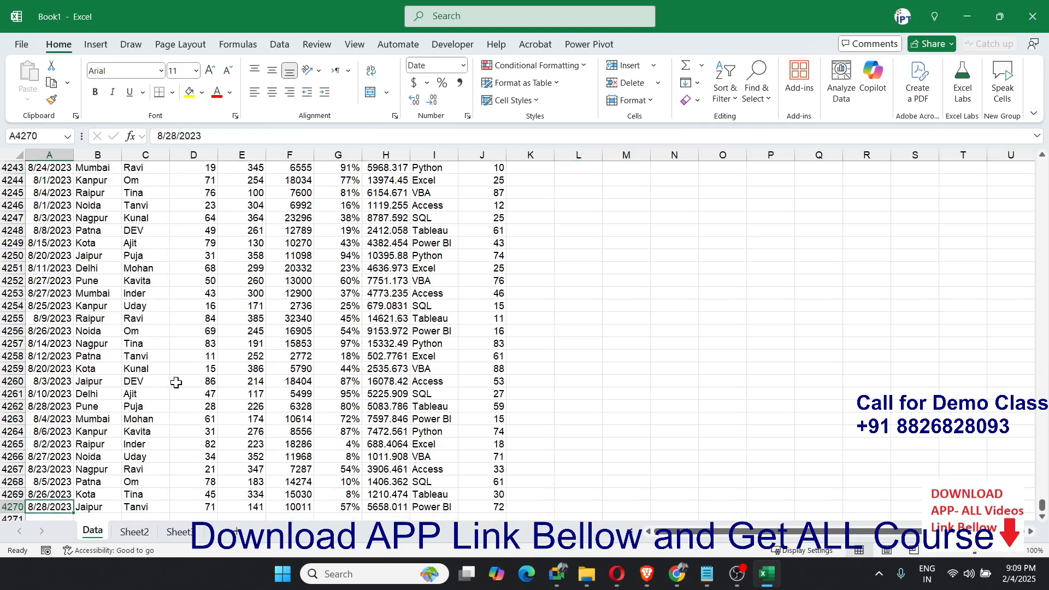
{"action": "key", "text": "Right"}
{"action": "key", "text": "ctrl+Up"}
{"action": "key", "text": "ctrl+Right"}
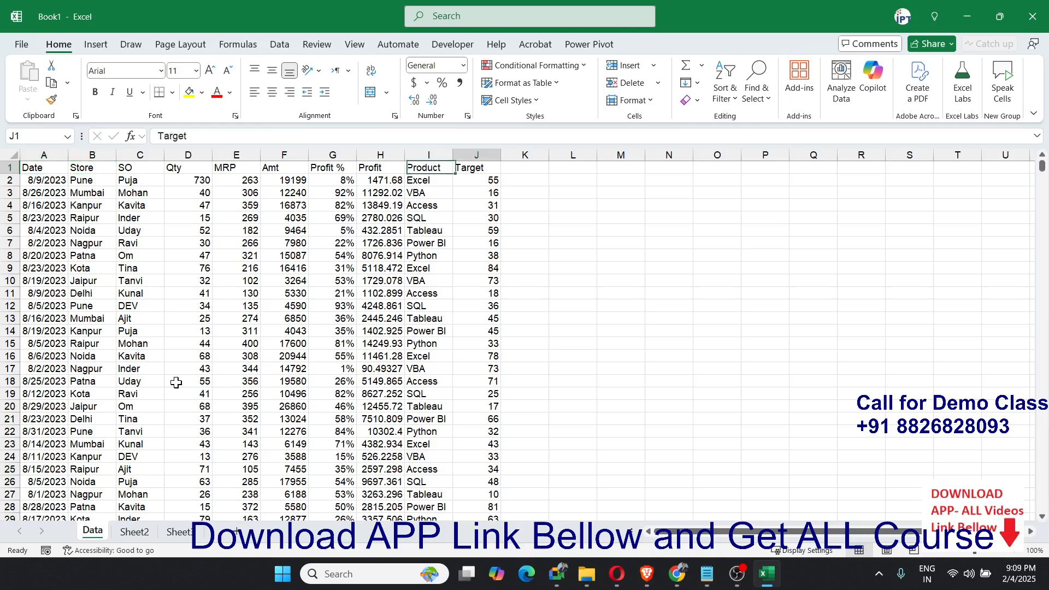
{"action": "key", "text": "ctrl+Down"}
{"action": "key", "text": "ctrl+Up"}
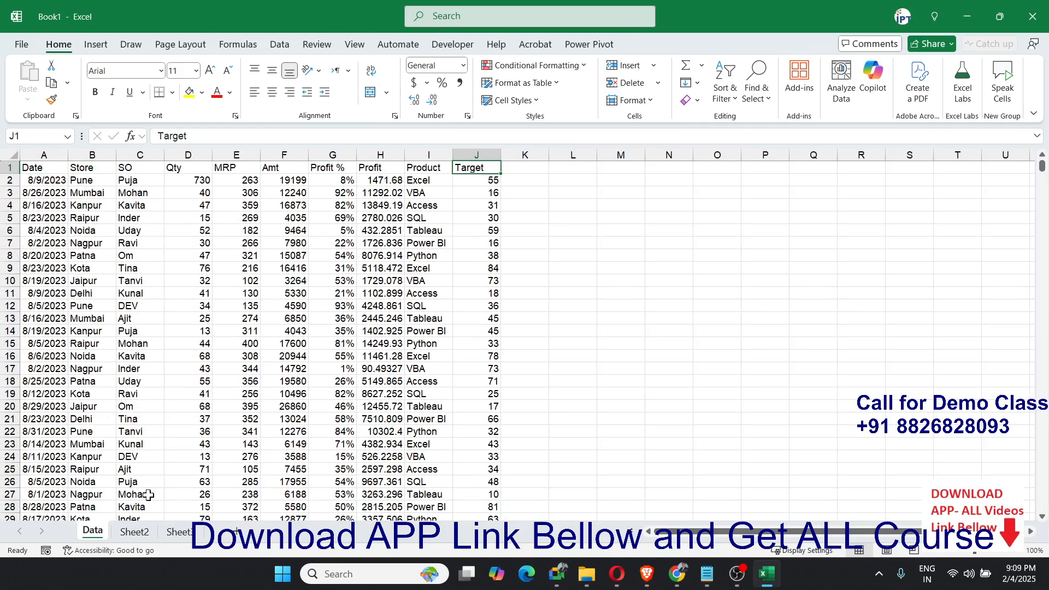
Select cell B3 on the empty Sheet2
{"action": "left_click", "coordinate": [141, 536]}
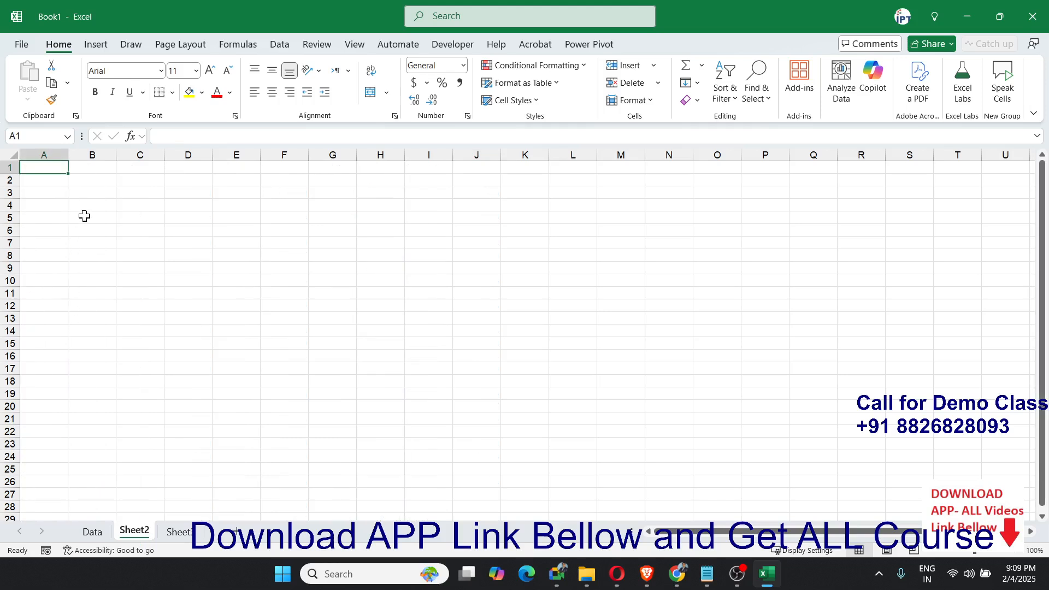
{"action": "left_click", "coordinate": [84, 188]}
{"action": "left_click", "coordinate": [33, 193]}
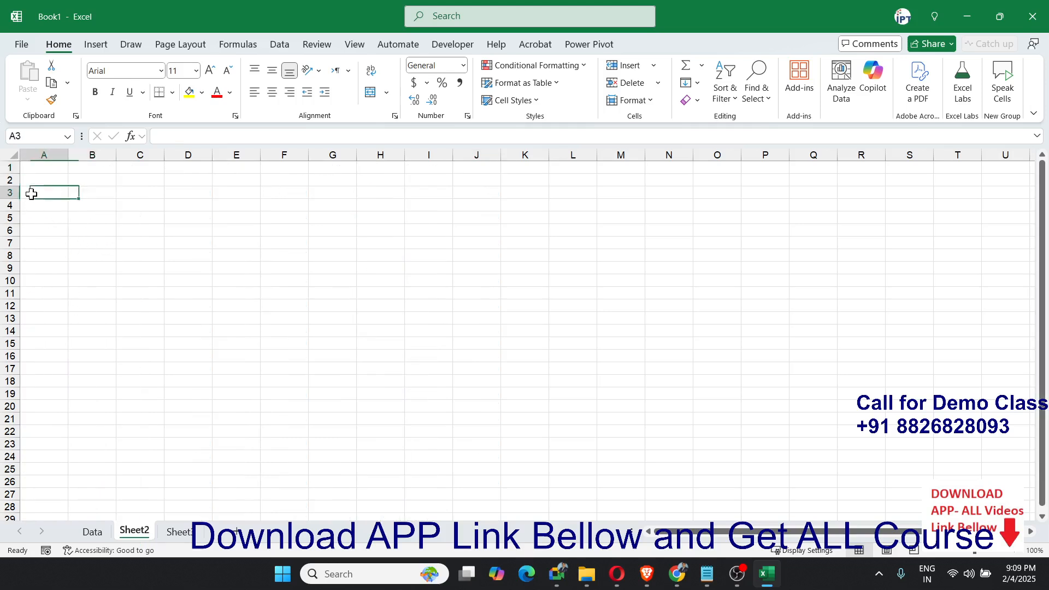
{"action": "left_click", "coordinate": [80, 193]}
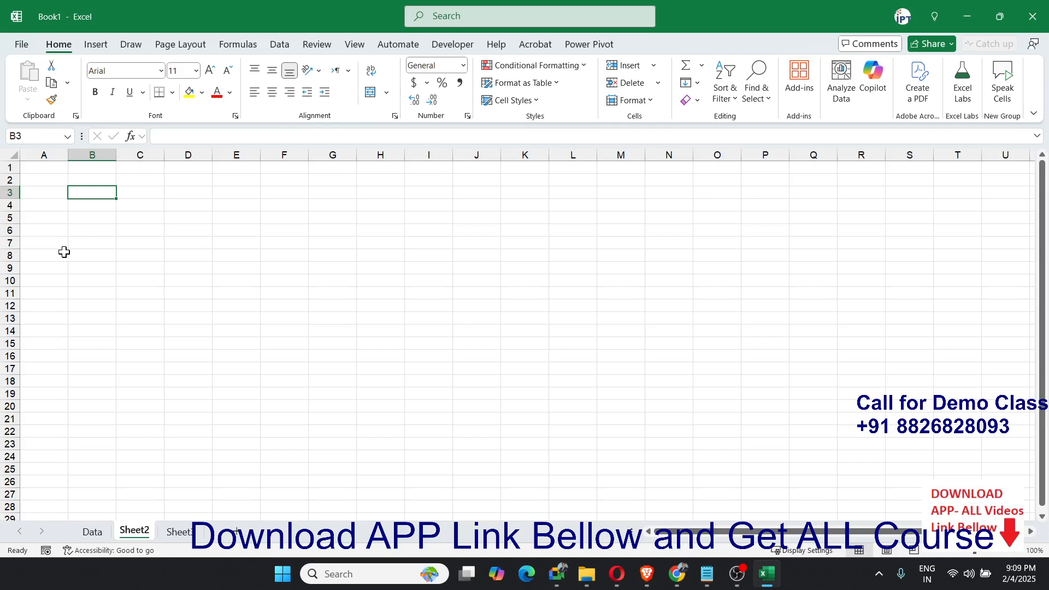
Rename the third worksheet as Support
{"action": "left_click", "coordinate": [186, 532]}
{"action": "right_click", "coordinate": [186, 532]}
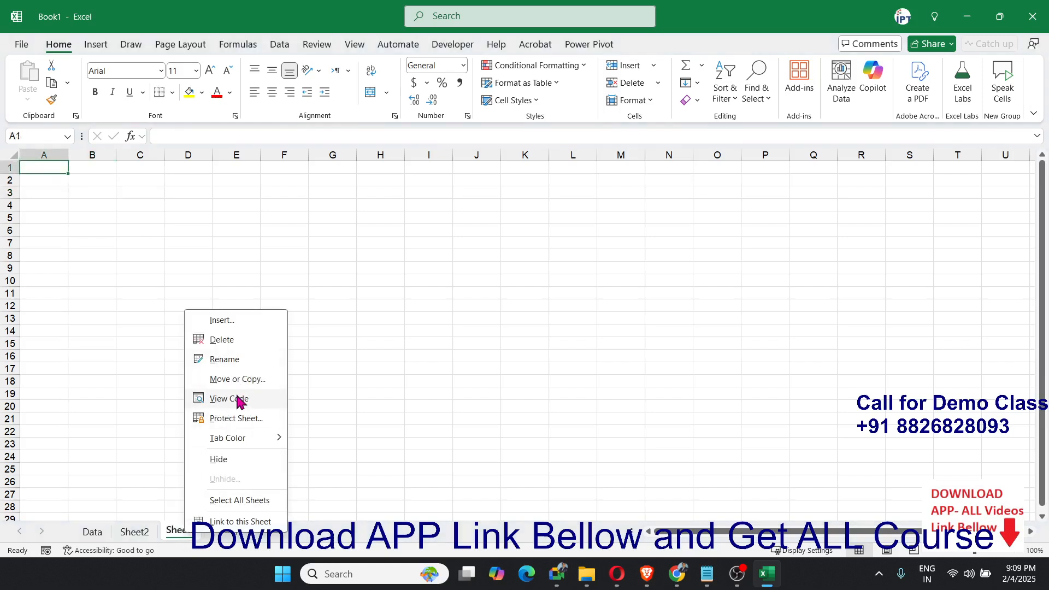
{"action": "left_click", "coordinate": [237, 361]}
{"action": "type", "text": "Support"}
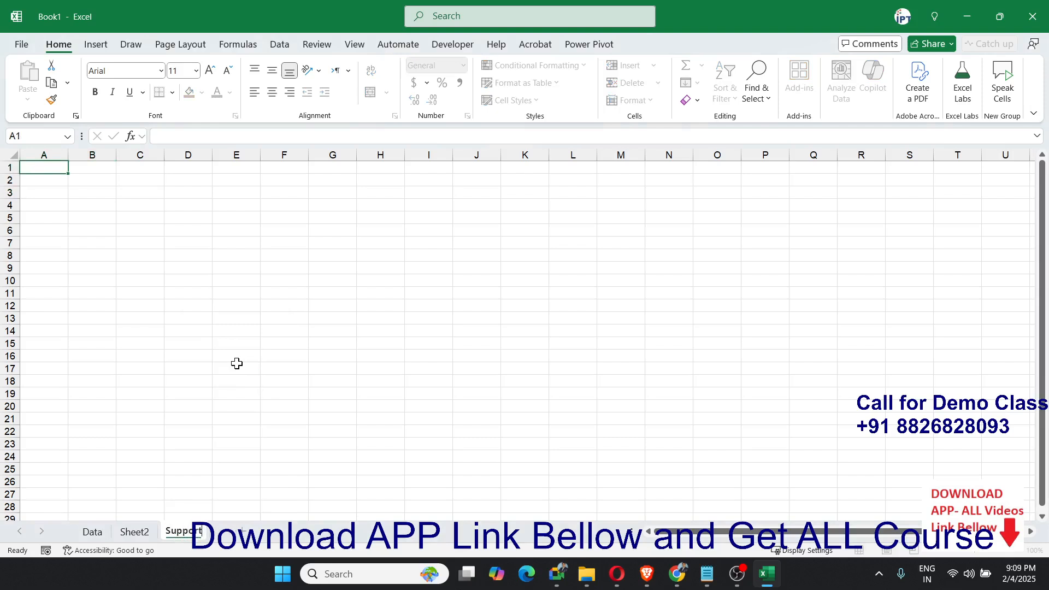
{"action": "key", "text": "Return"}
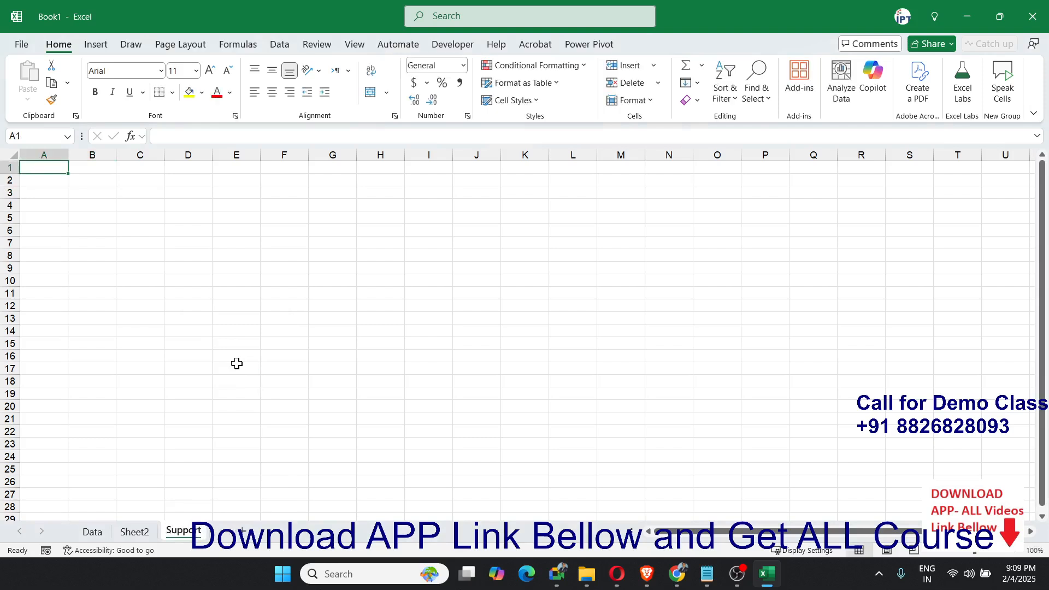
{"action": "left_click", "coordinate": [99, 180]}
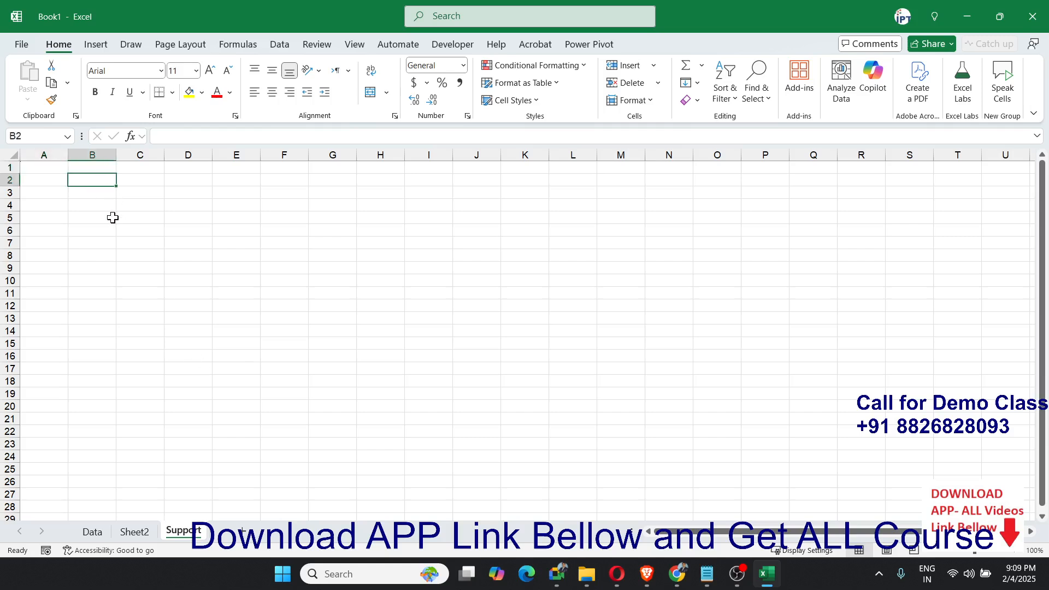
Review the Store and SO columns on the Data sheet
{"action": "left_click", "coordinate": [93, 531]}
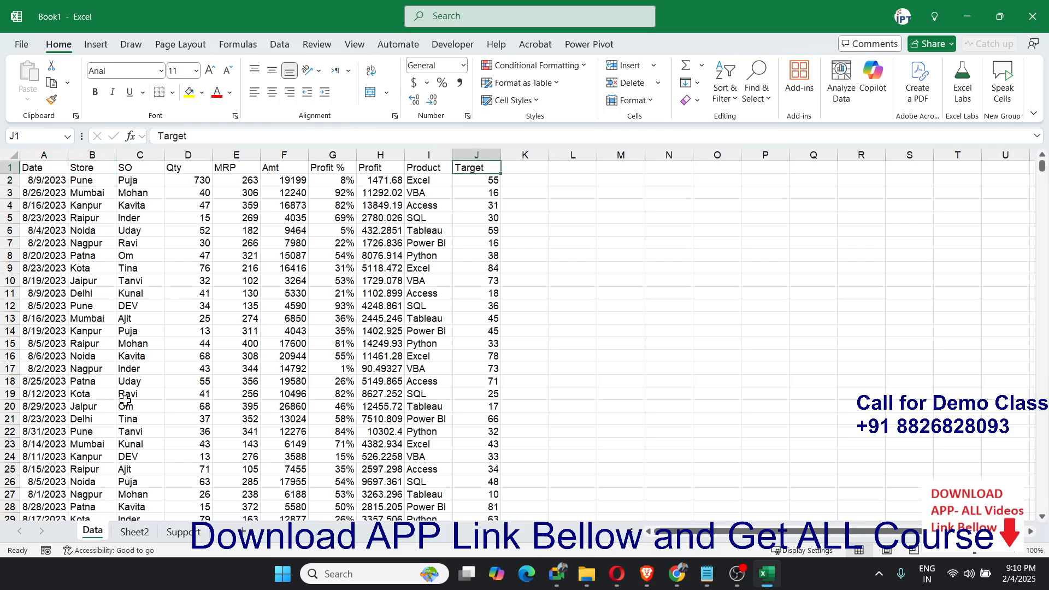
{"action": "left_click", "coordinate": [92, 155]}
{"action": "left_click", "coordinate": [135, 151]}
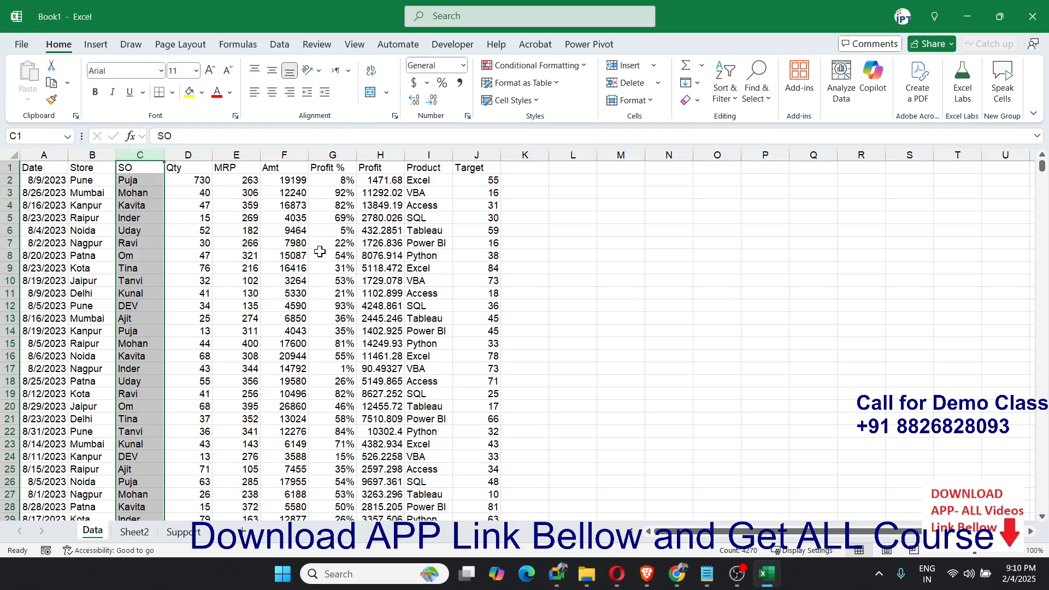
Enter the headings "Select SO" in B3 and "Select Store" in D3 on Sheet2
{"action": "left_click", "coordinate": [133, 532]}
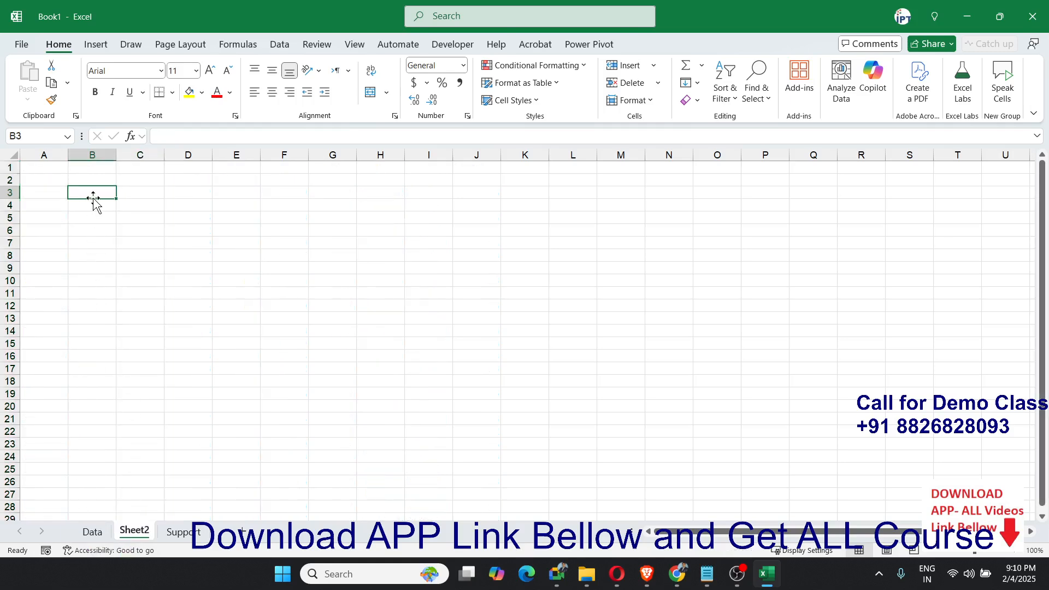
{"action": "type", "text": "Sel"}
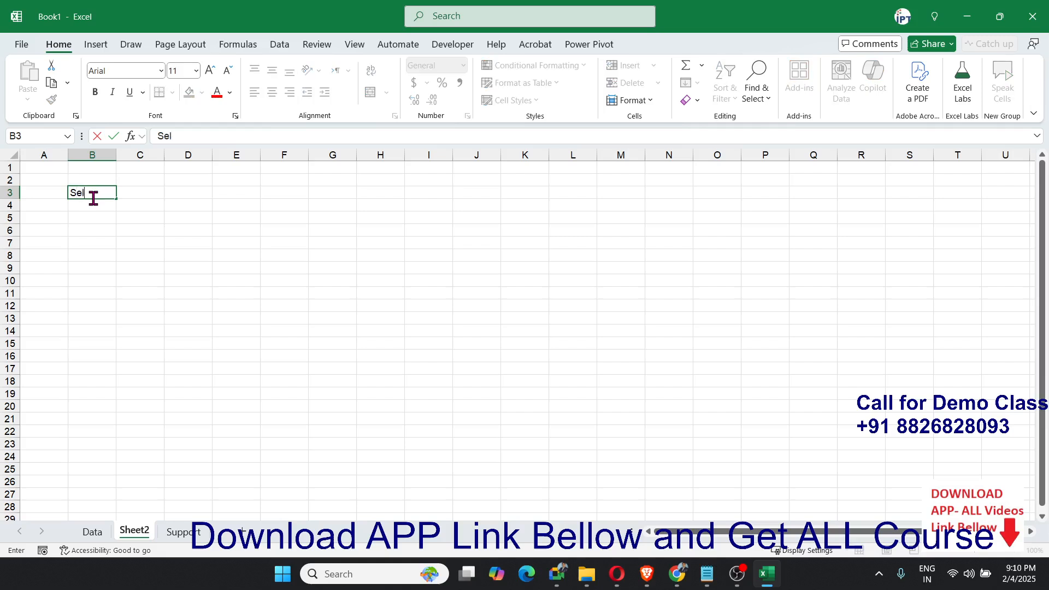
{"action": "type", "text": "ct"}
{"action": "key", "text": "Return"}
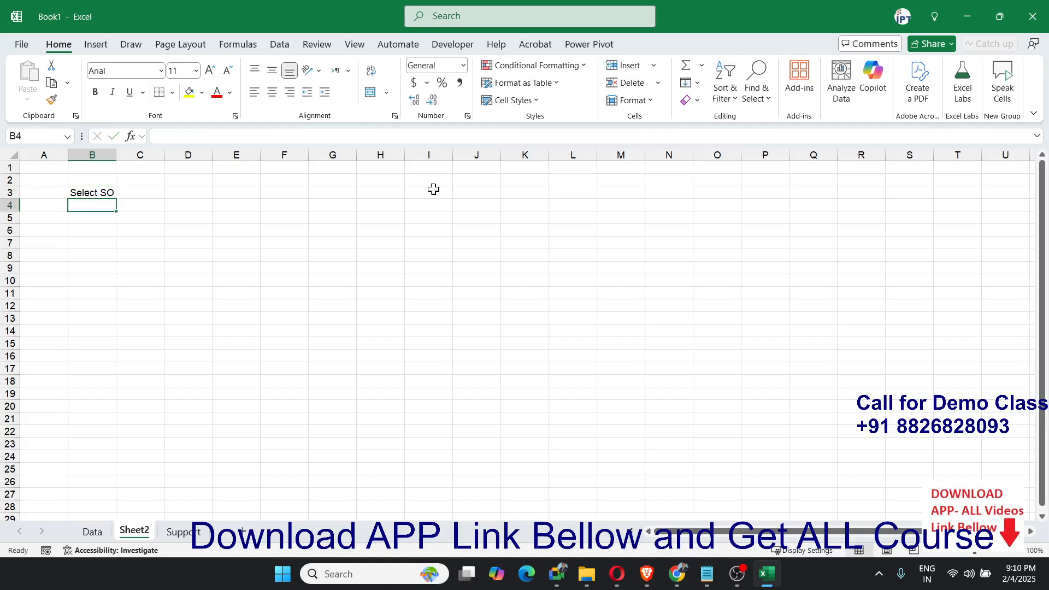
{"action": "key", "text": "Up"}
{"action": "key", "text": "Right"}
{"action": "key", "text": "Right"}
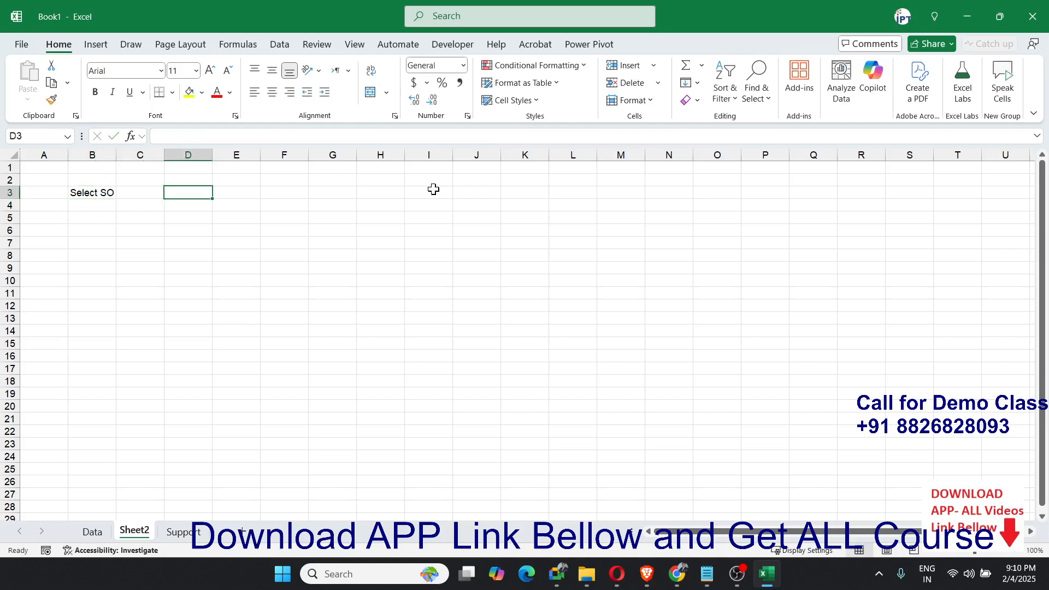
{"action": "type", "text": "Select Store"}
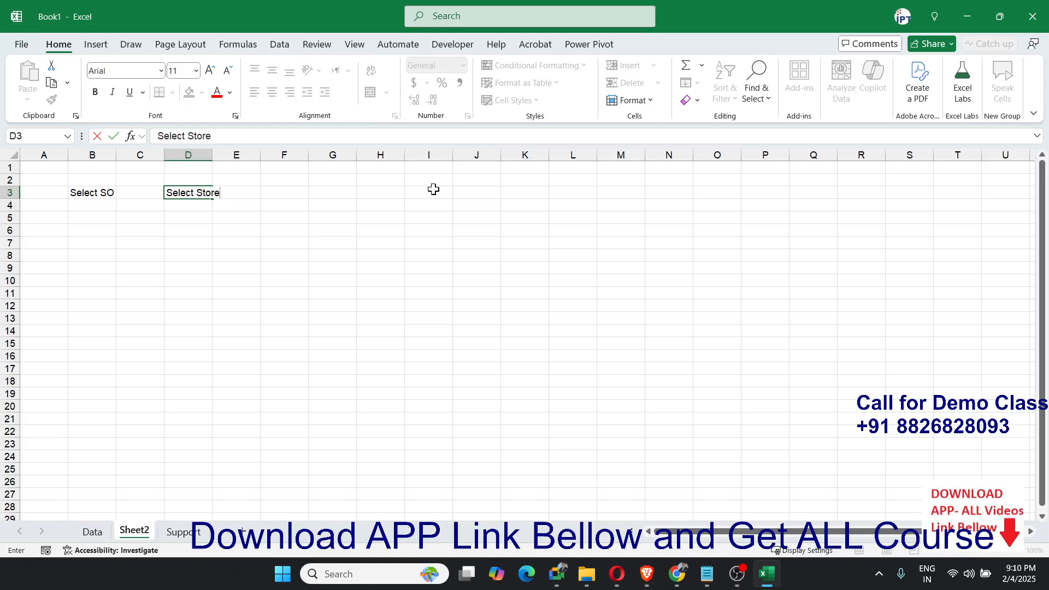
{"action": "key", "text": "Return"}
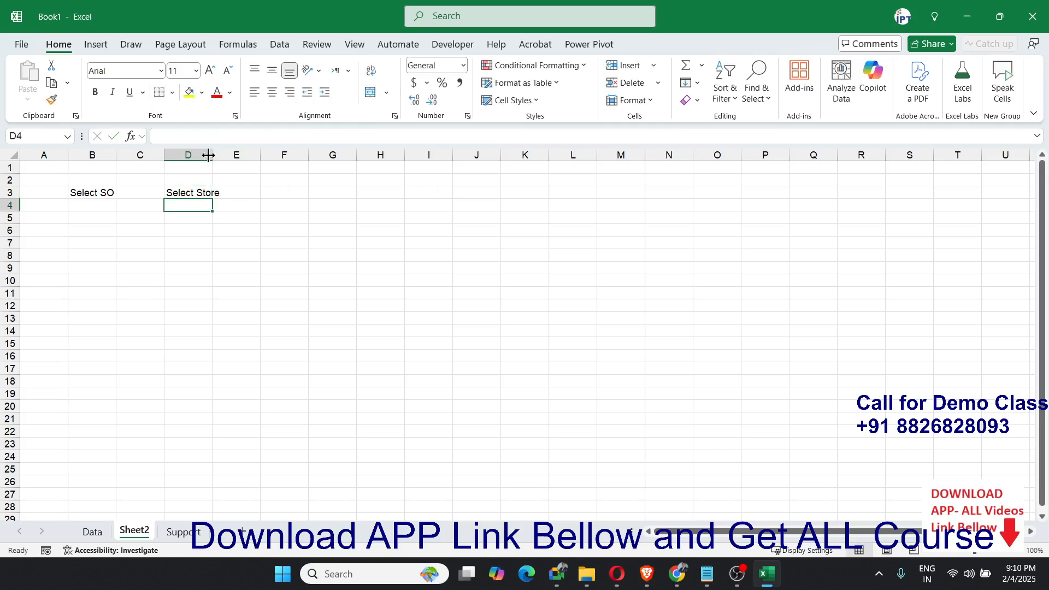
Widen columns D and B on Sheet2 so that both headings fit
{"action": "left_click_drag", "start_coordinate": [208, 155], "coordinate": [223, 155]}
{"action": "left_click", "coordinate": [114, 192]}
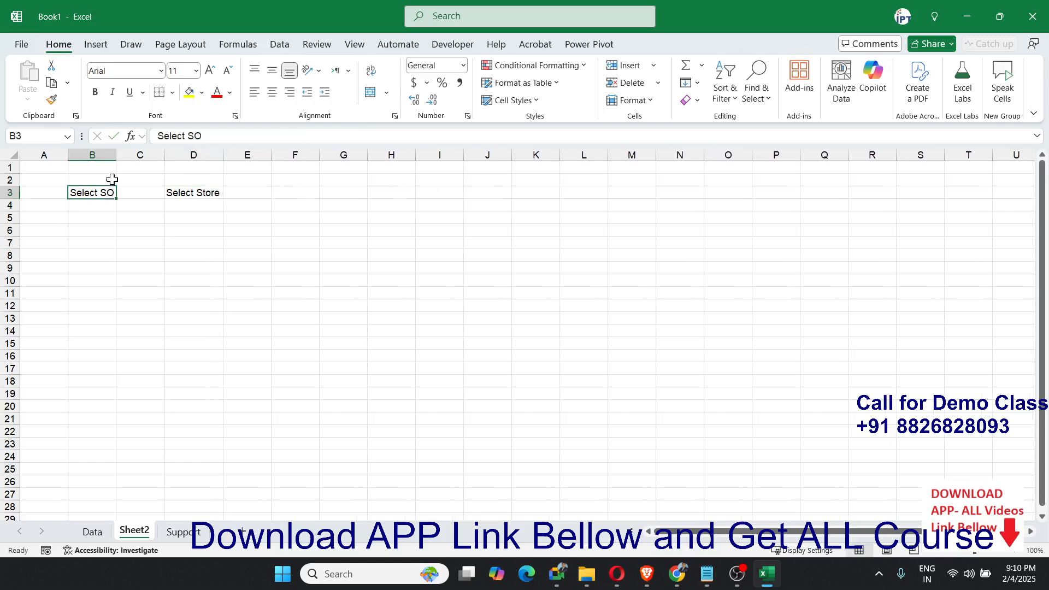
{"action": "left_click_drag", "start_coordinate": [116, 156], "coordinate": [121, 155]}
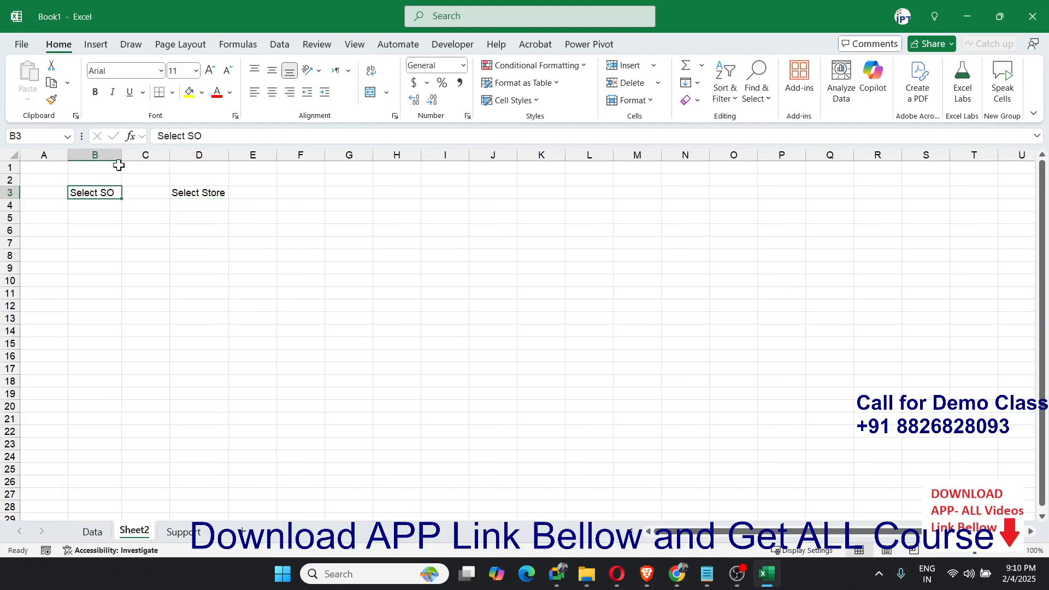
Copy the Store and SO columns from the Data sheet and paste them at A1 on the Support sheet
{"action": "left_click", "coordinate": [92, 531]}
{"action": "left_click", "coordinate": [89, 153]}
{"action": "left_click_drag", "start_coordinate": [89, 153], "coordinate": [123, 155]}
{"action": "key", "text": "ctrl+c"}
{"action": "left_click", "coordinate": [183, 531]}
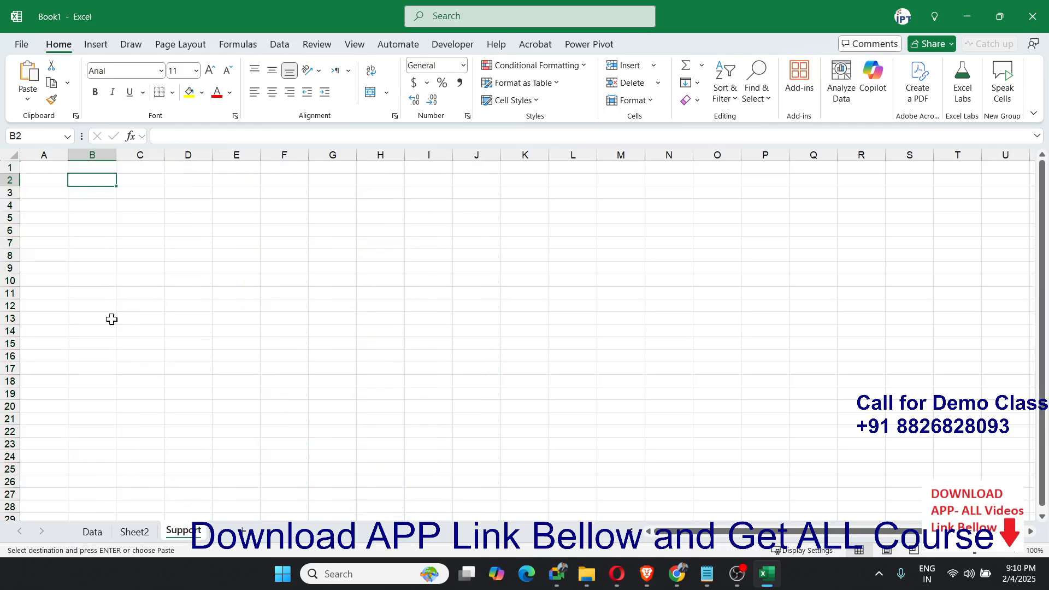
{"action": "left_click", "coordinate": [54, 167]}
{"action": "key", "text": "ctrl+v"}
{"action": "left_click", "coordinate": [233, 229]}
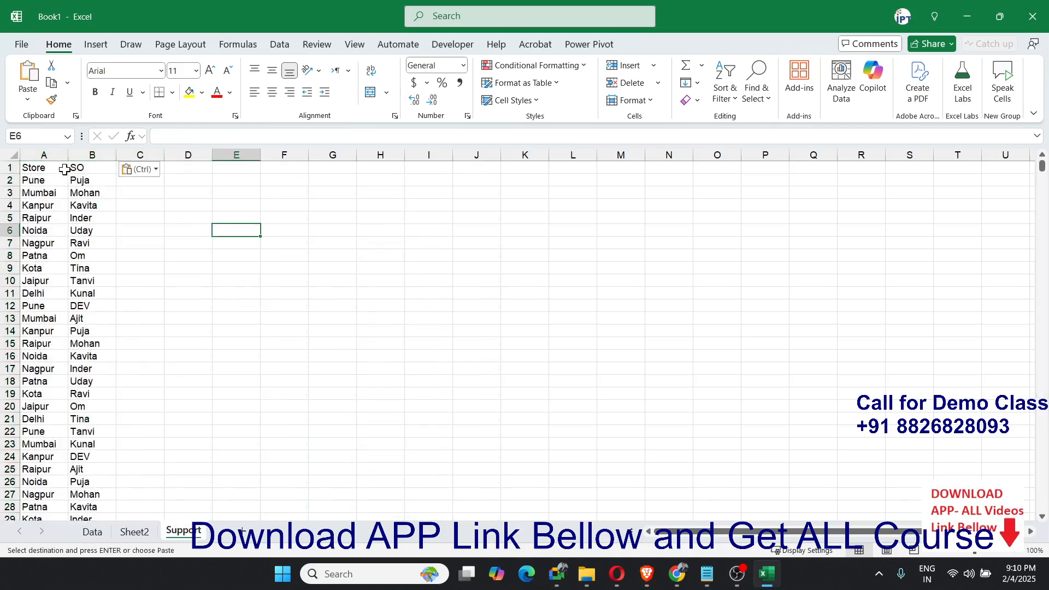
Remove duplicates from the Store column on the Support sheet, continuing with the current selection only
{"action": "left_click", "coordinate": [52, 152]}
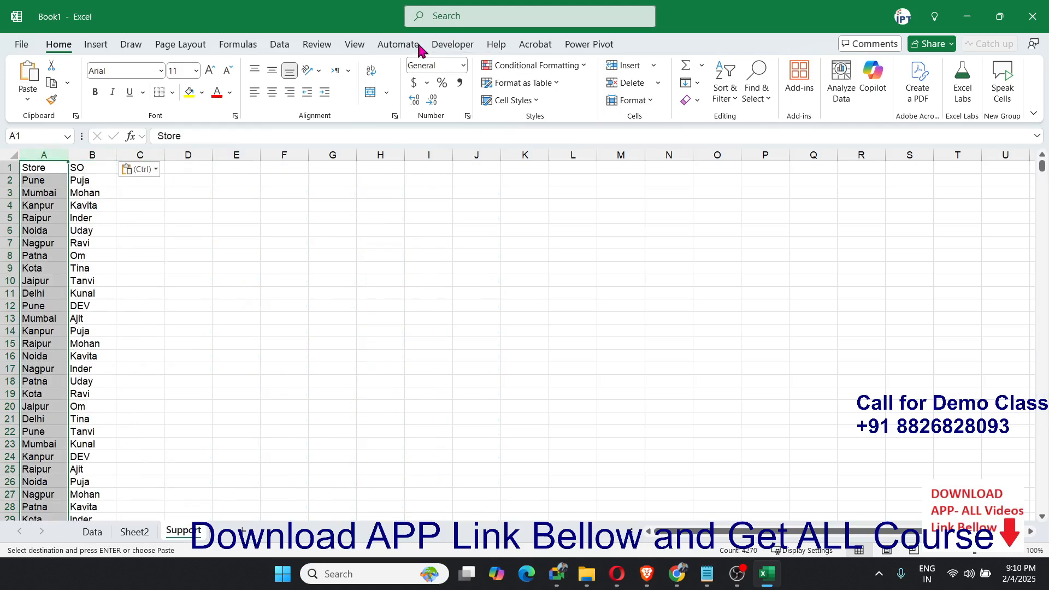
{"action": "left_click", "coordinate": [282, 47]}
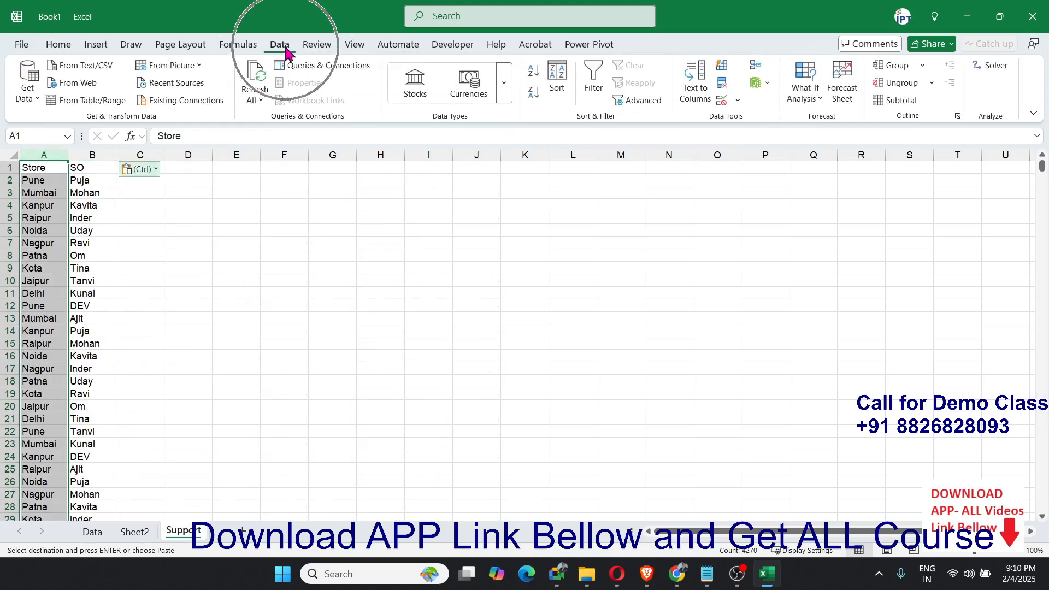
{"action": "key", "text": "ctrl"}
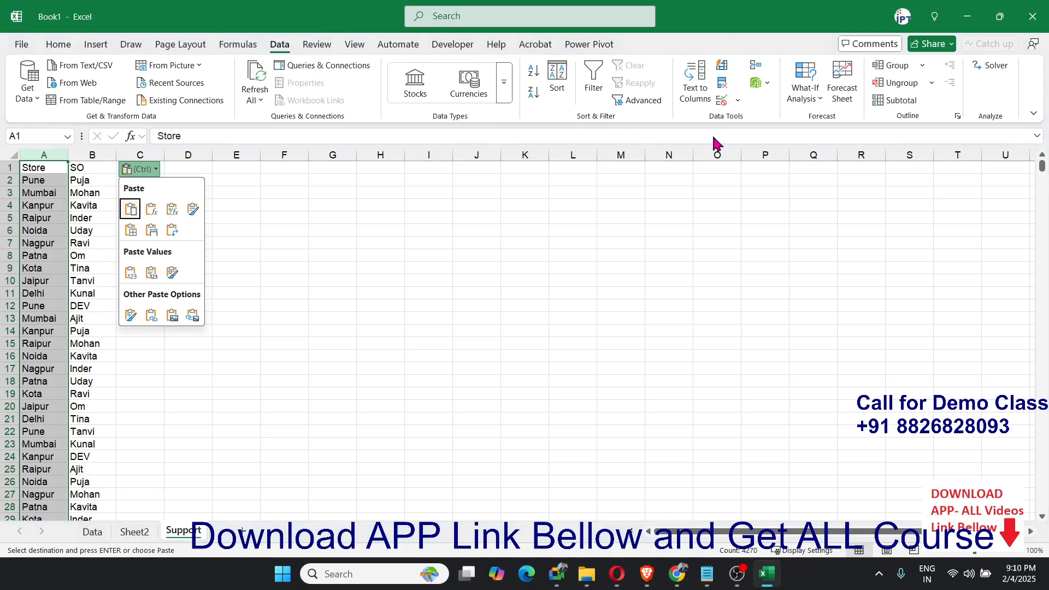
{"action": "left_click", "coordinate": [724, 87]}
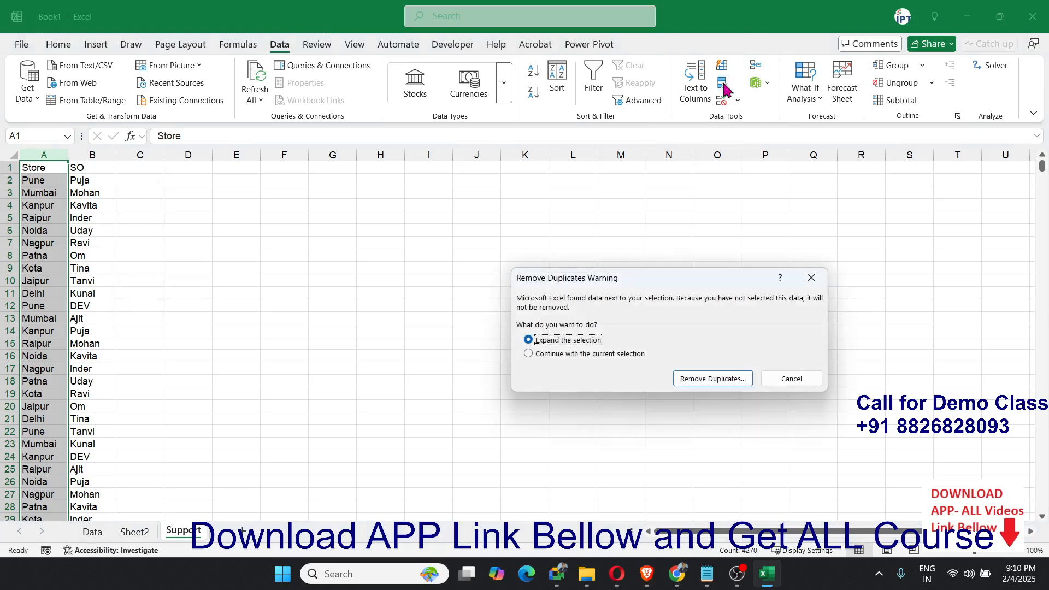
{"action": "left_click", "coordinate": [604, 354]}
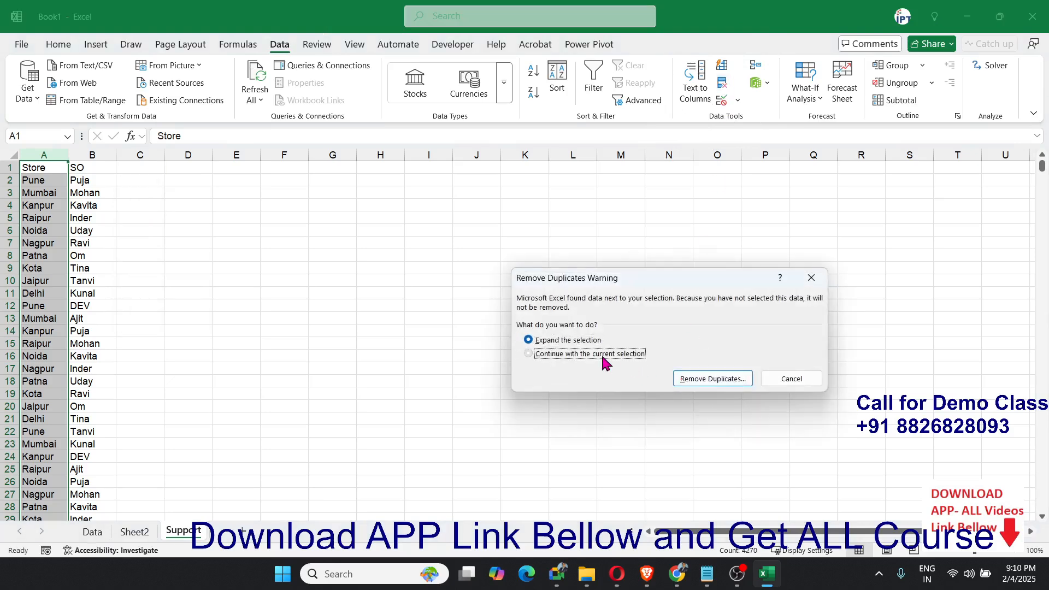
{"action": "left_click", "coordinate": [710, 380]}
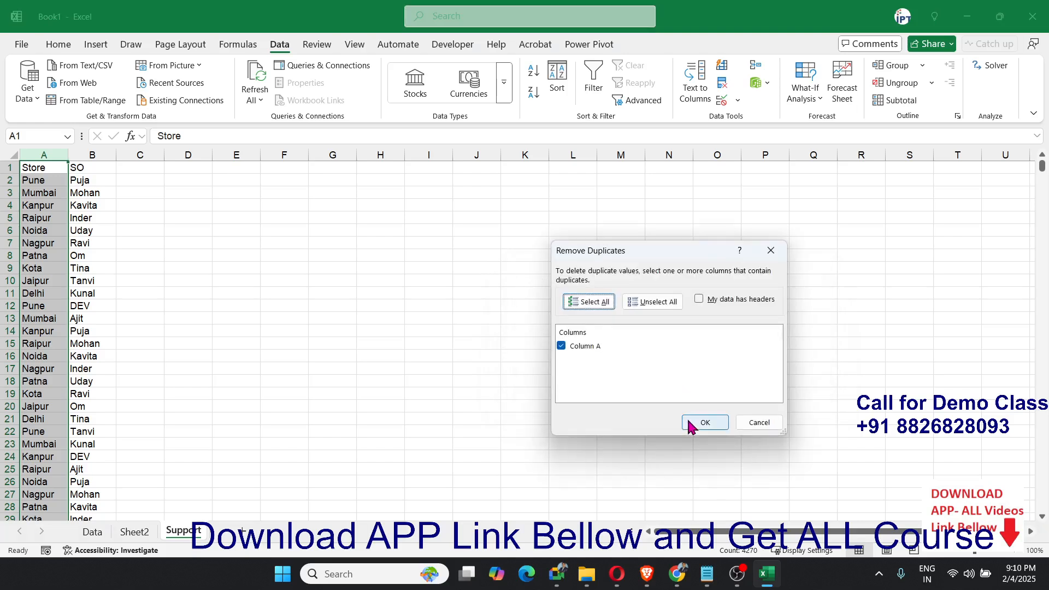
{"action": "left_click", "coordinate": [693, 425]}
{"action": "left_click", "coordinate": [607, 318]}
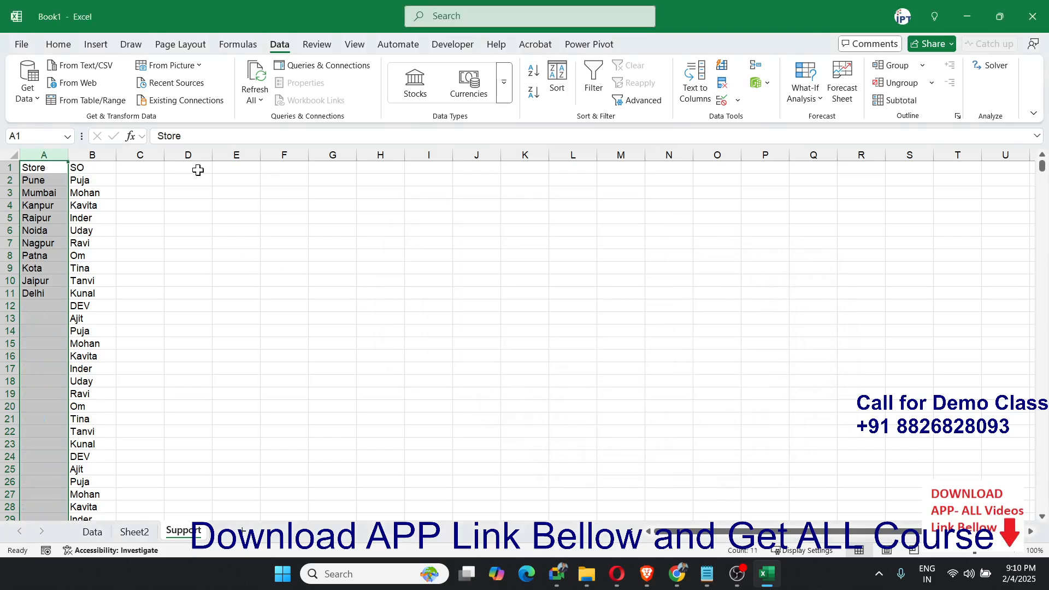
Remove duplicates from the SO column on the Support sheet, continuing with the current selection only
{"action": "left_click", "coordinate": [92, 155]}
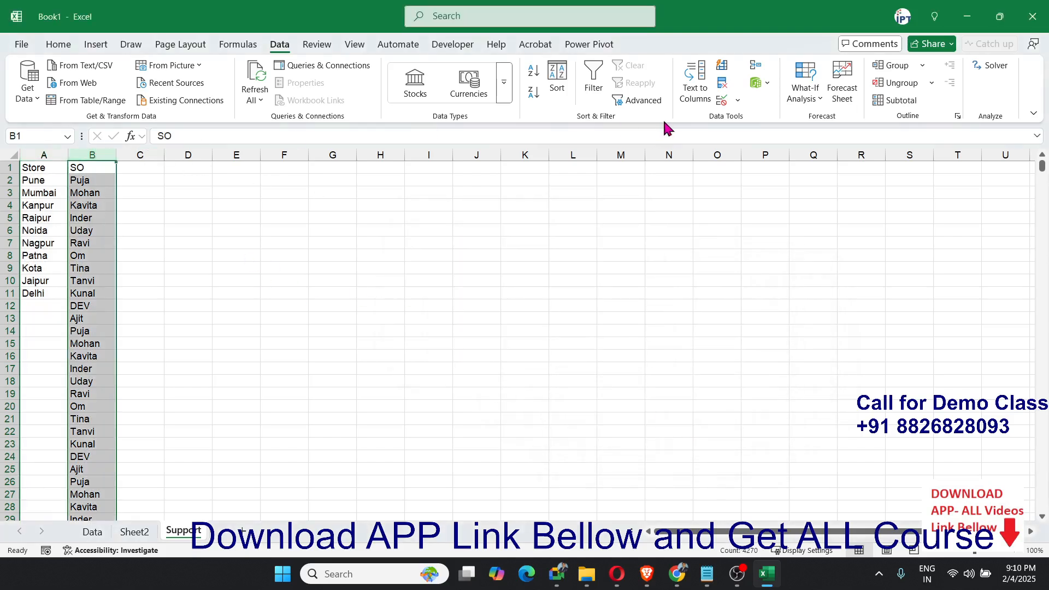
{"action": "left_click", "coordinate": [722, 85]}
{"action": "left_click", "coordinate": [648, 355]}
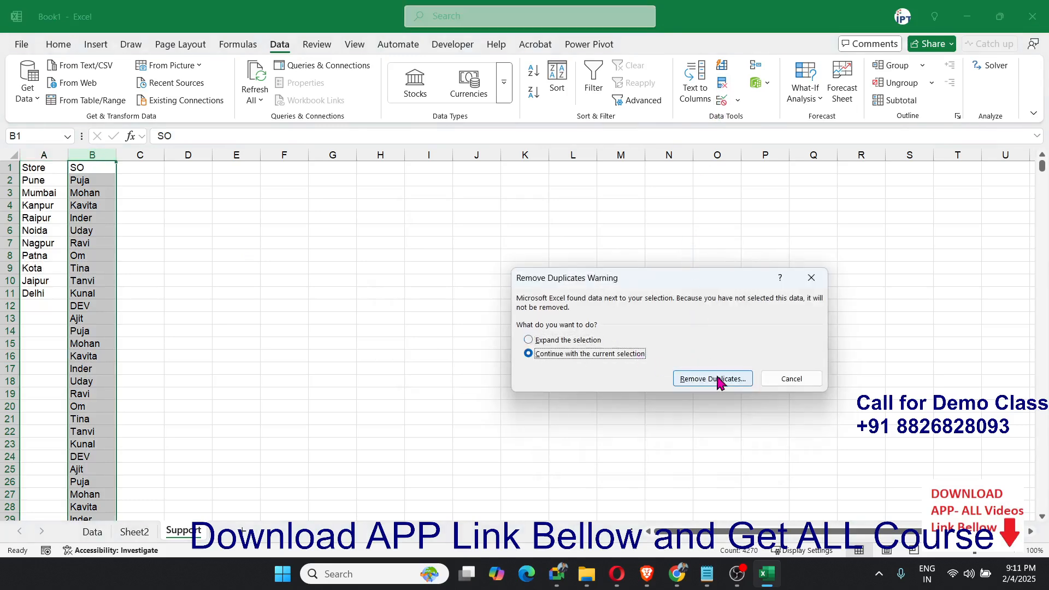
{"action": "left_click", "coordinate": [717, 377]}
{"action": "left_click", "coordinate": [713, 425]}
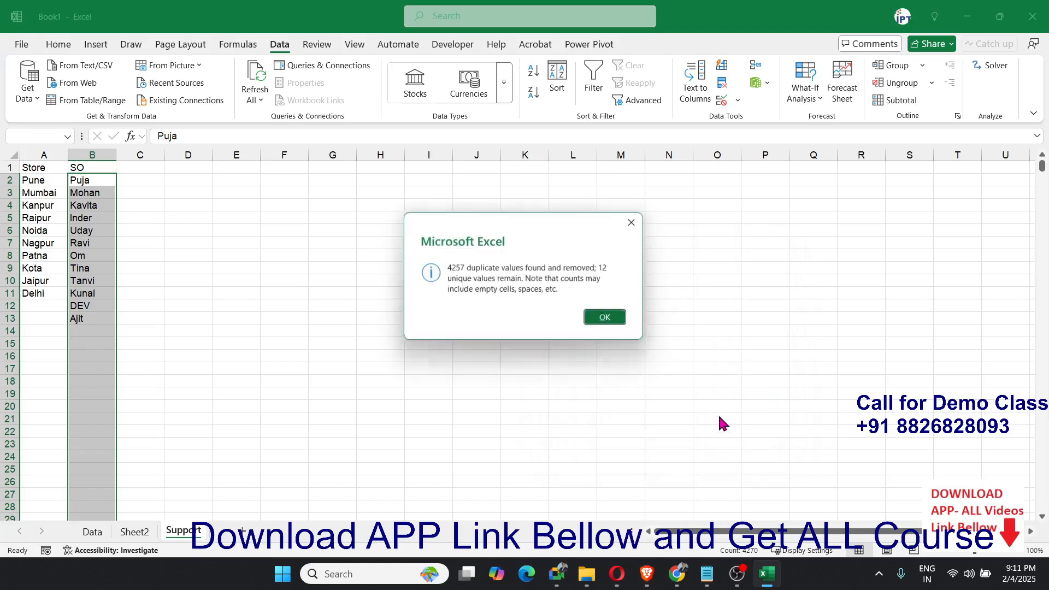
{"action": "left_click", "coordinate": [613, 319]}
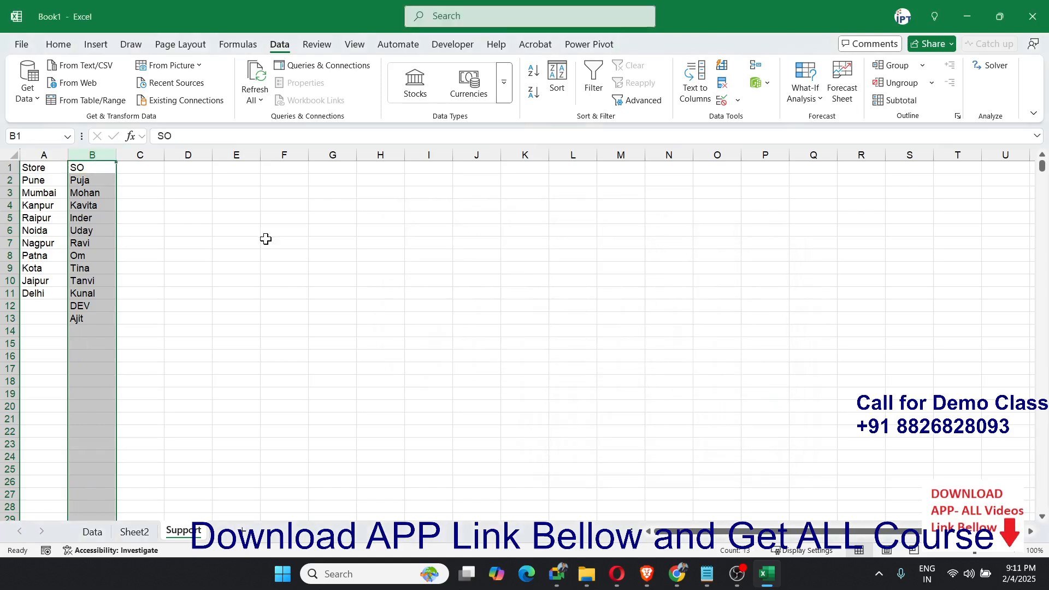
Fill cells B4 and D4 on Sheet2, below the two selection headings, with yellow
{"action": "left_click", "coordinate": [135, 531]}
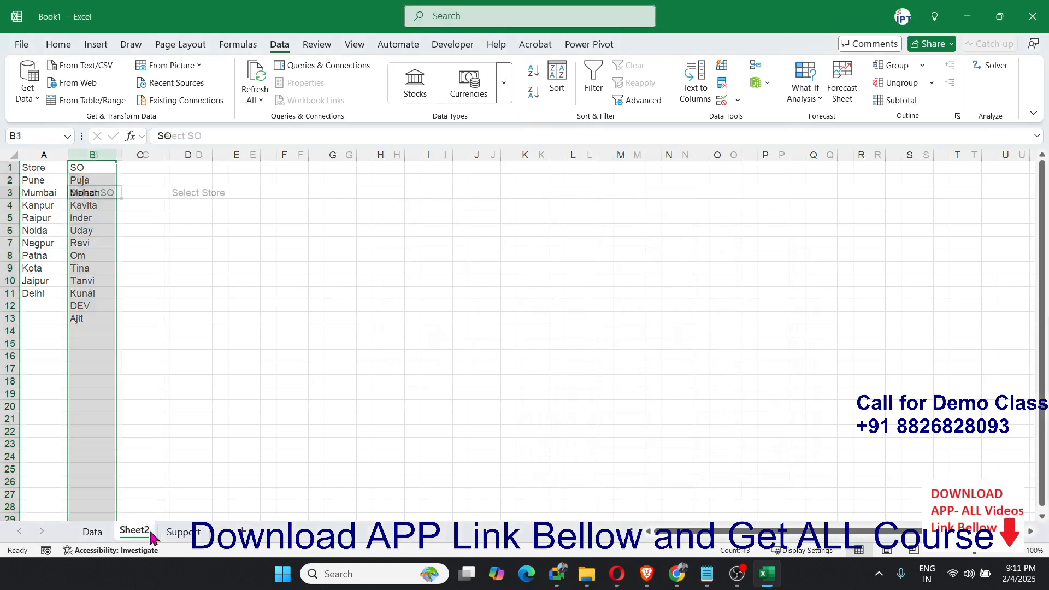
{"action": "left_click", "coordinate": [132, 195]}
{"action": "left_click", "coordinate": [95, 207]}
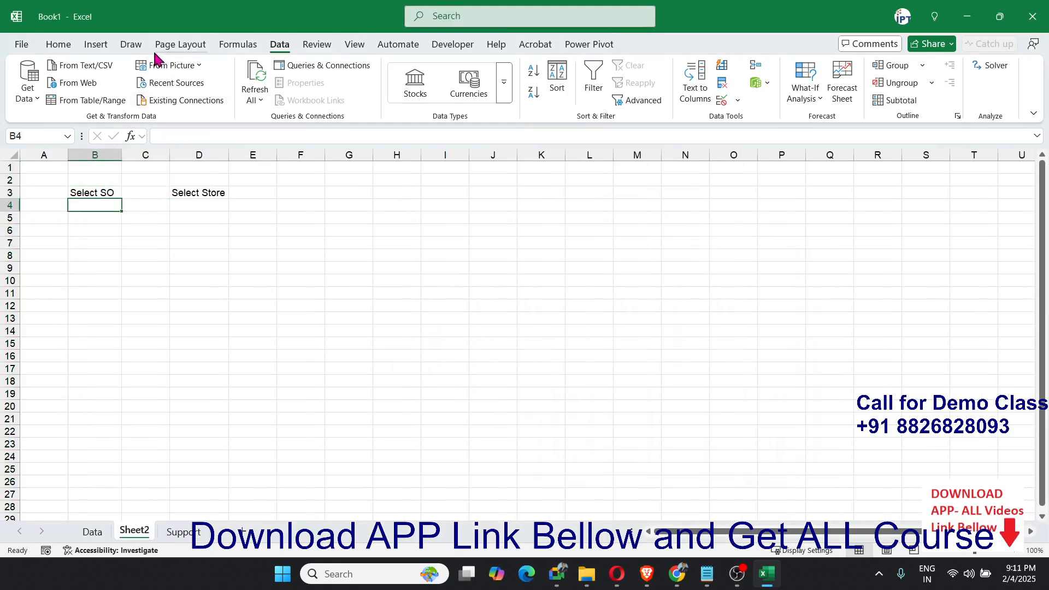
{"action": "left_click", "coordinate": [58, 45]}
{"action": "left_click", "coordinate": [189, 93]}
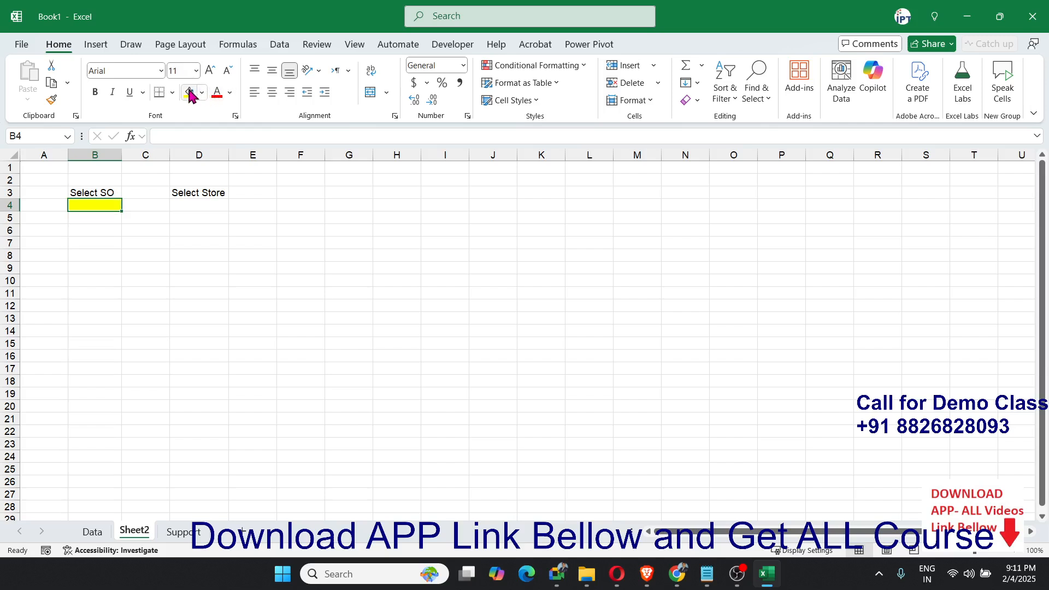
{"action": "left_click", "coordinate": [204, 207]}
{"action": "left_click", "coordinate": [188, 92]}
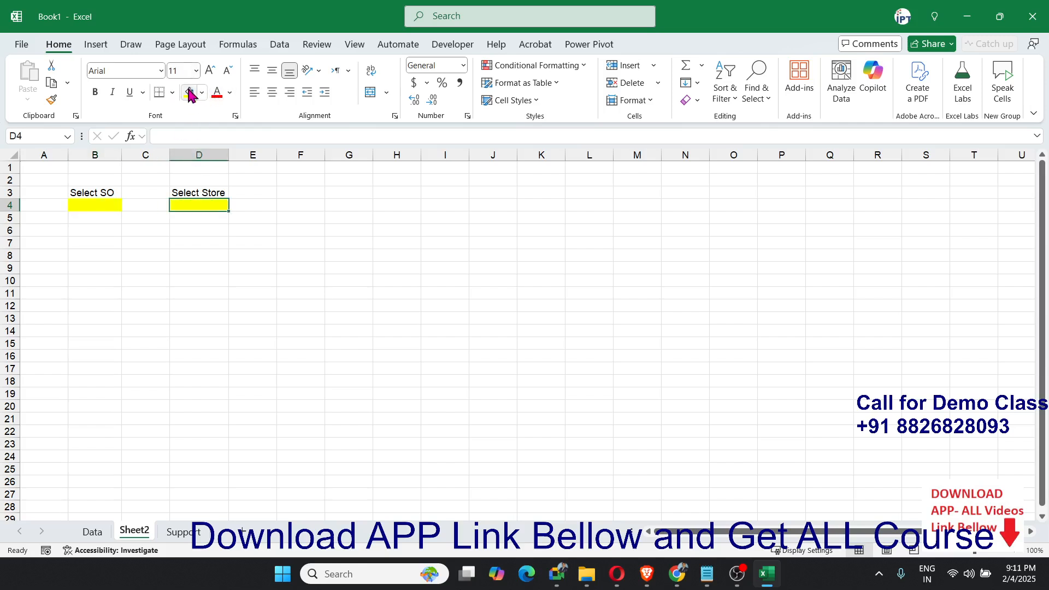
Add a list data validation to cell B4 on Sheet2 with the source =Support!$B$2:$B$13
{"action": "left_click", "coordinate": [110, 204]}
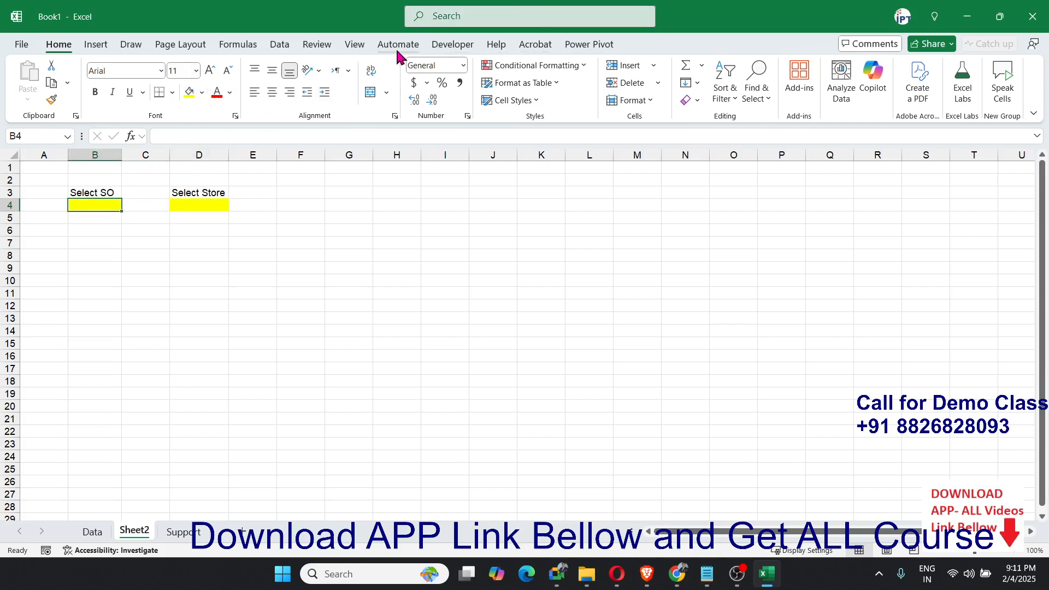
{"action": "left_click", "coordinate": [724, 97]}
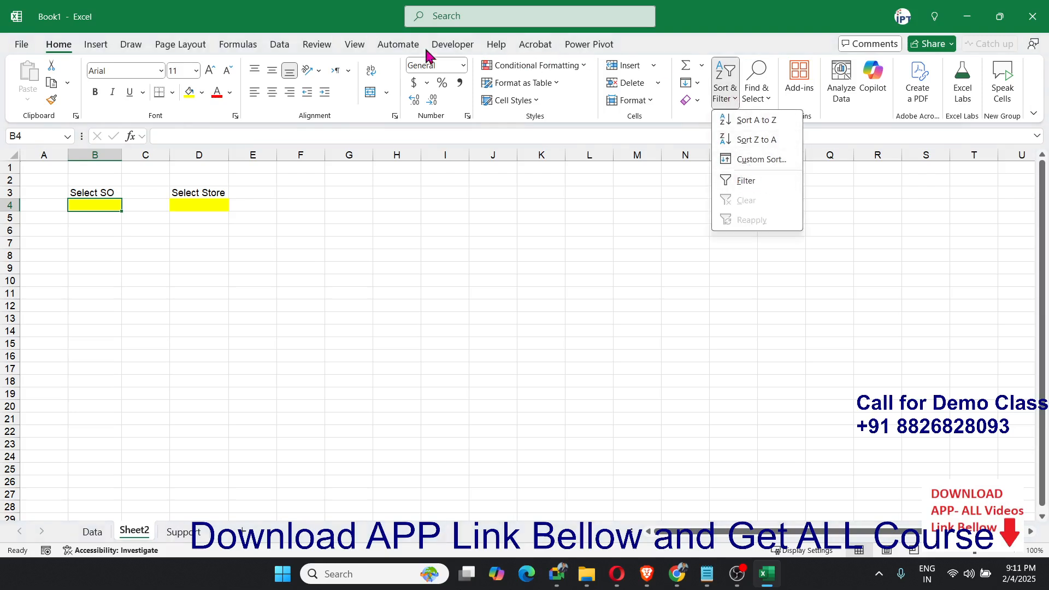
{"action": "left_click", "coordinate": [287, 45]}
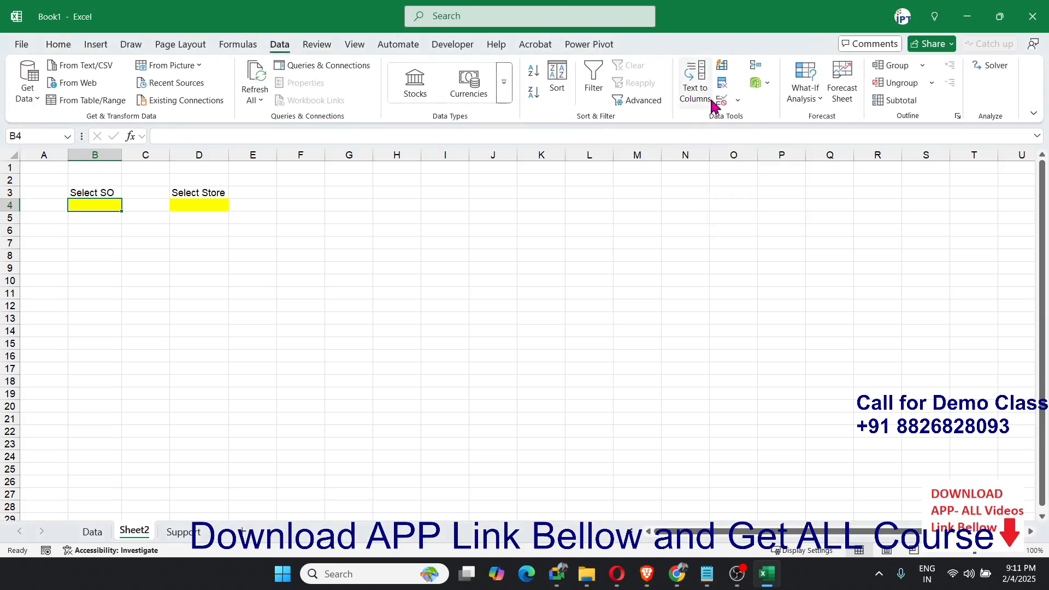
{"action": "left_click", "coordinate": [720, 101]}
{"action": "left_click", "coordinate": [623, 298]}
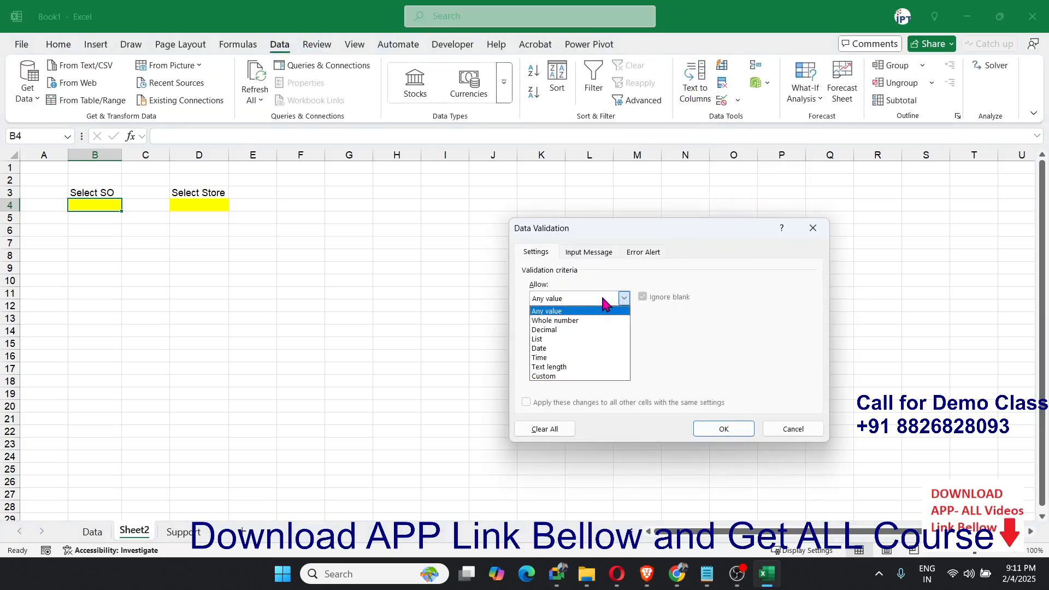
{"action": "left_click", "coordinate": [583, 339]}
{"action": "left_click", "coordinate": [565, 356]}
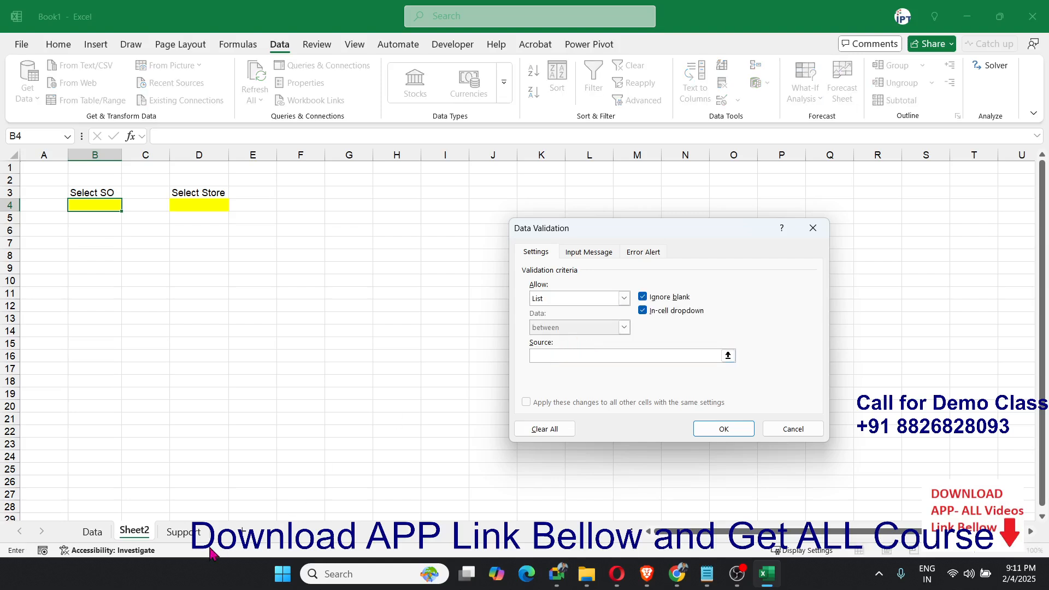
{"action": "left_click", "coordinate": [188, 533]}
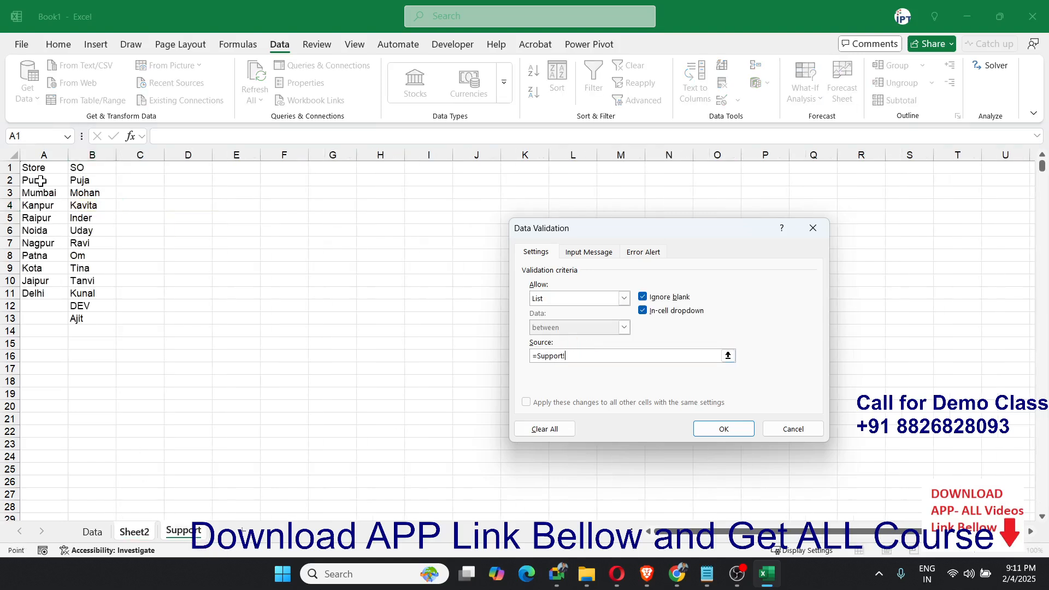
{"action": "left_click_drag", "start_coordinate": [82, 182], "coordinate": [88, 322]}
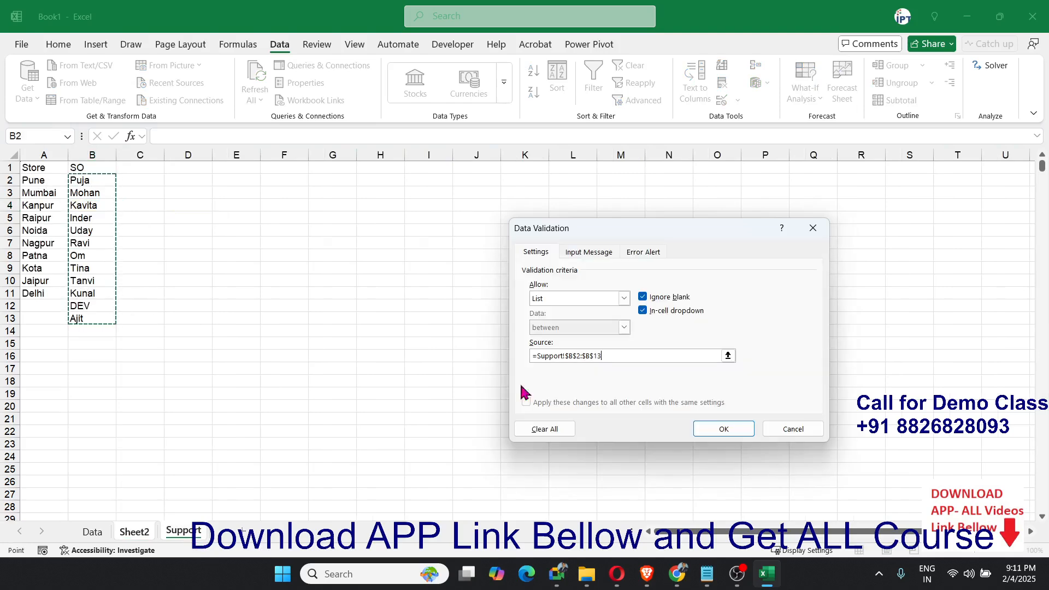
{"action": "left_click", "coordinate": [706, 428]}
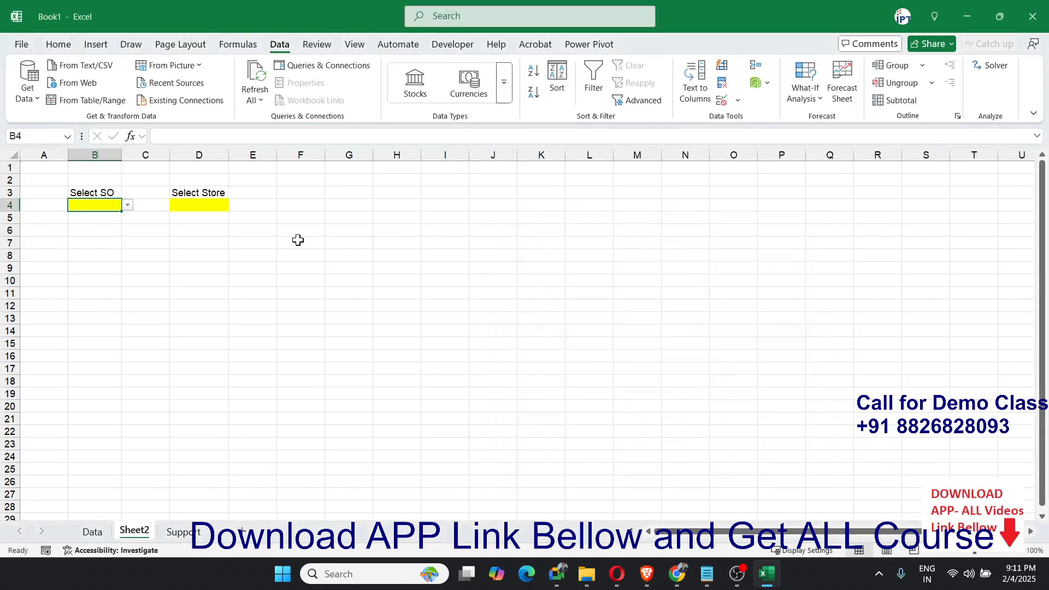
Add a list data validation to cell D4 on Sheet2 with the source =Support!$A$2:$A$11
{"action": "left_click", "coordinate": [219, 205]}
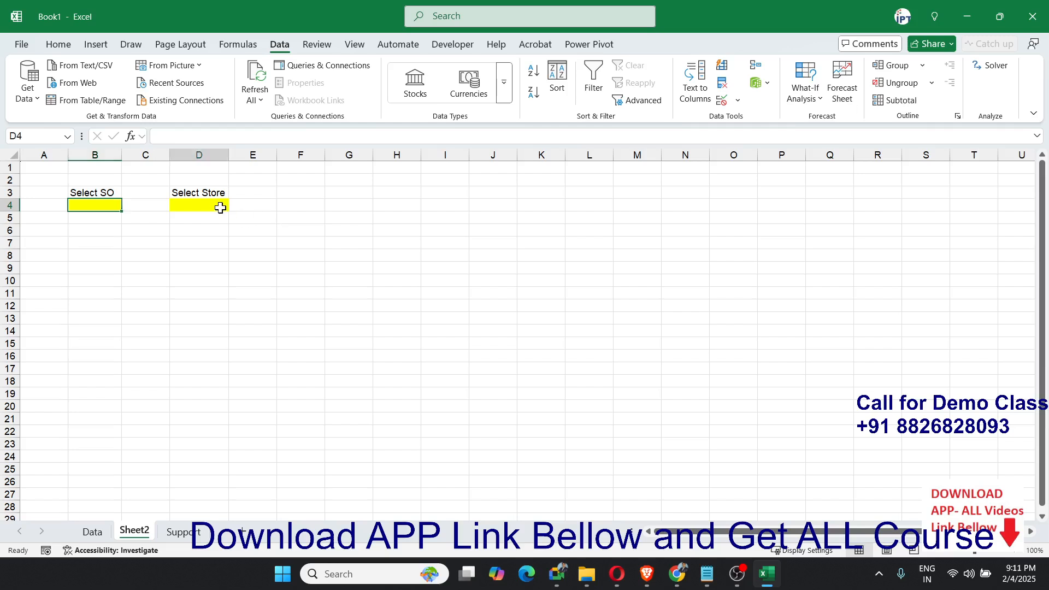
{"action": "left_click", "coordinate": [737, 100]}
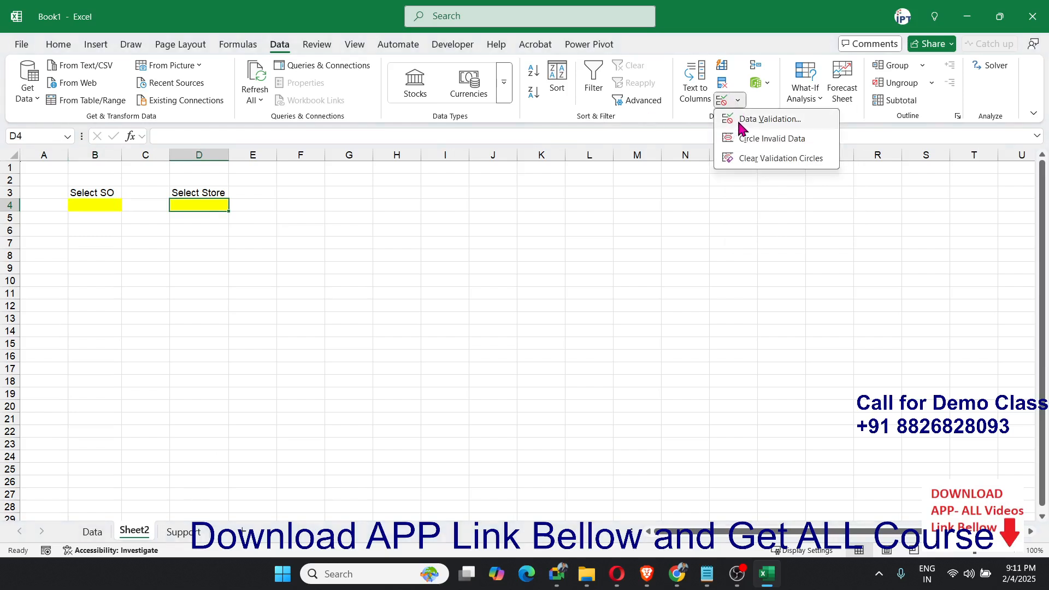
{"action": "left_click", "coordinate": [741, 120]}
{"action": "left_click", "coordinate": [623, 298]}
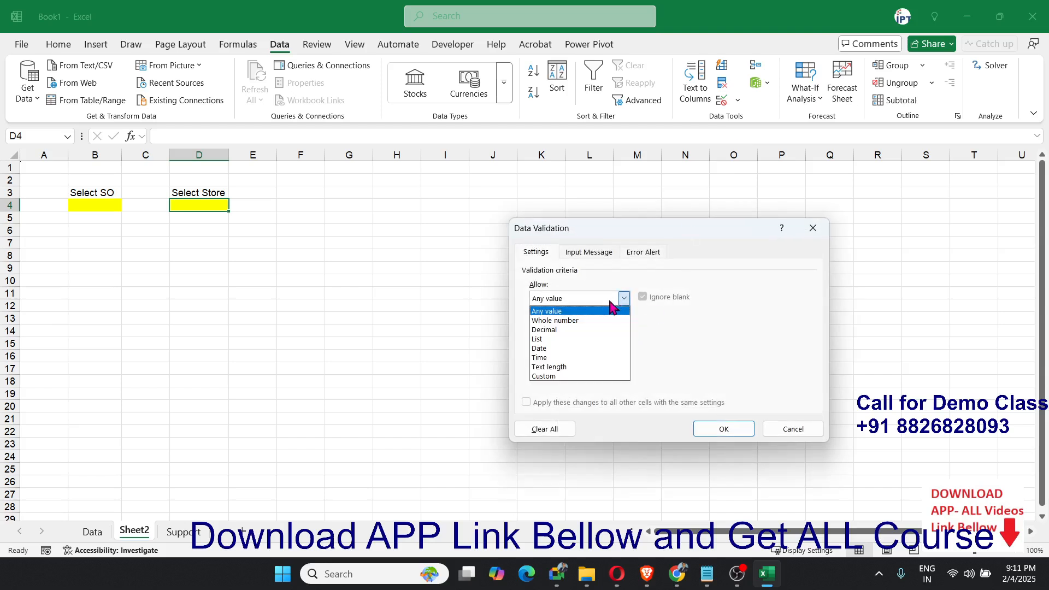
{"action": "left_click", "coordinate": [588, 340]}
{"action": "left_click", "coordinate": [569, 356]}
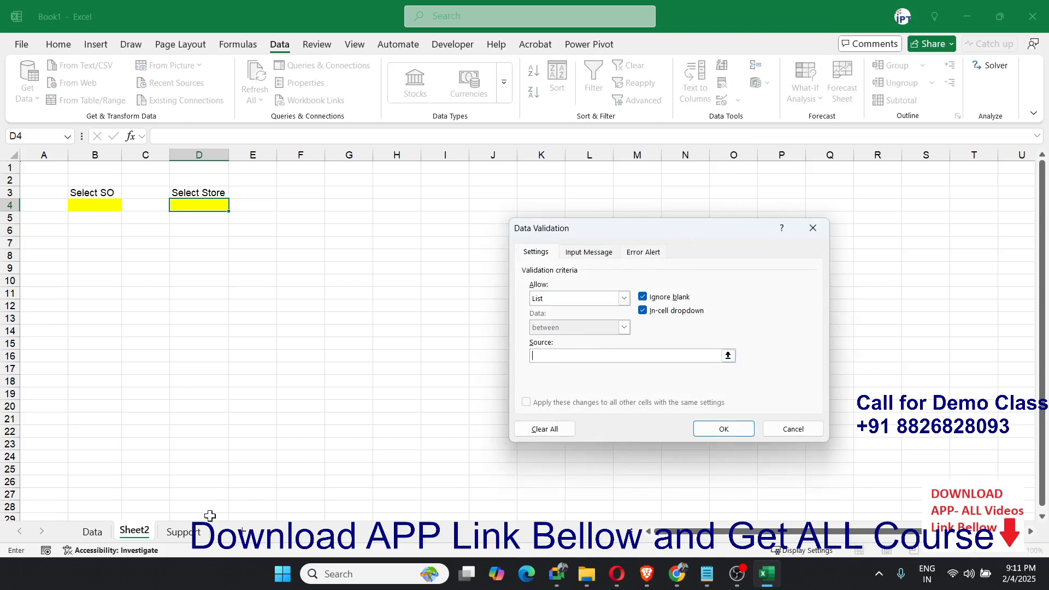
{"action": "left_click", "coordinate": [184, 531]}
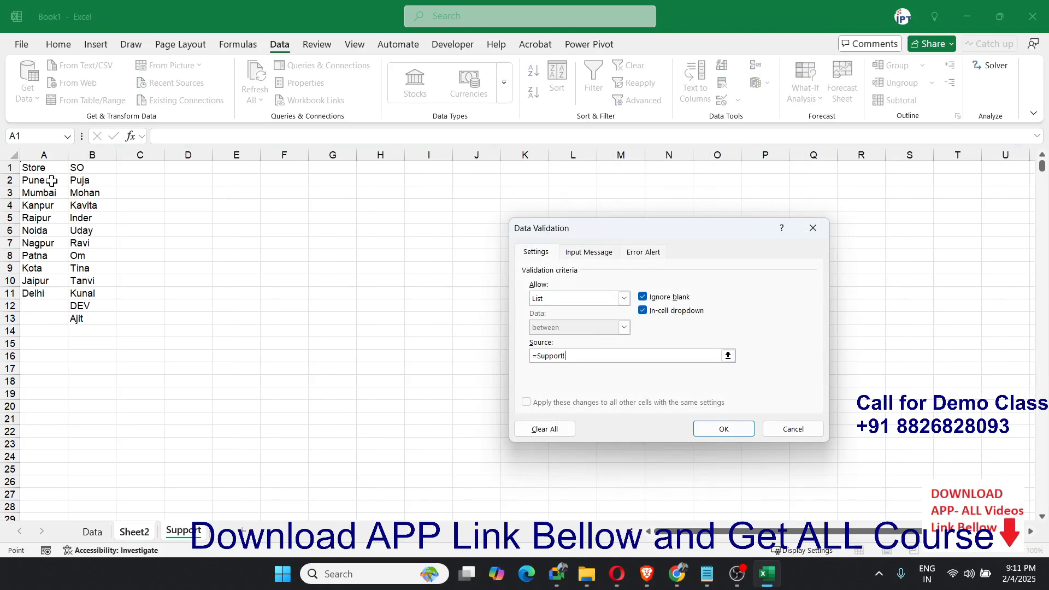
{"action": "left_click_drag", "start_coordinate": [51, 181], "coordinate": [35, 293]}
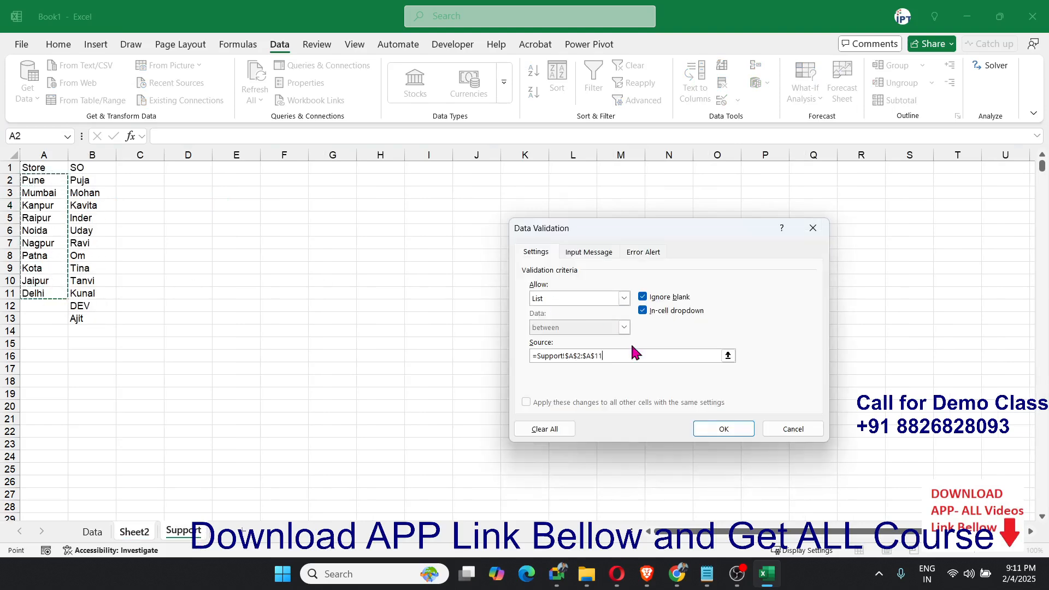
{"action": "left_click", "coordinate": [724, 429]}
{"action": "left_click", "coordinate": [277, 269]}
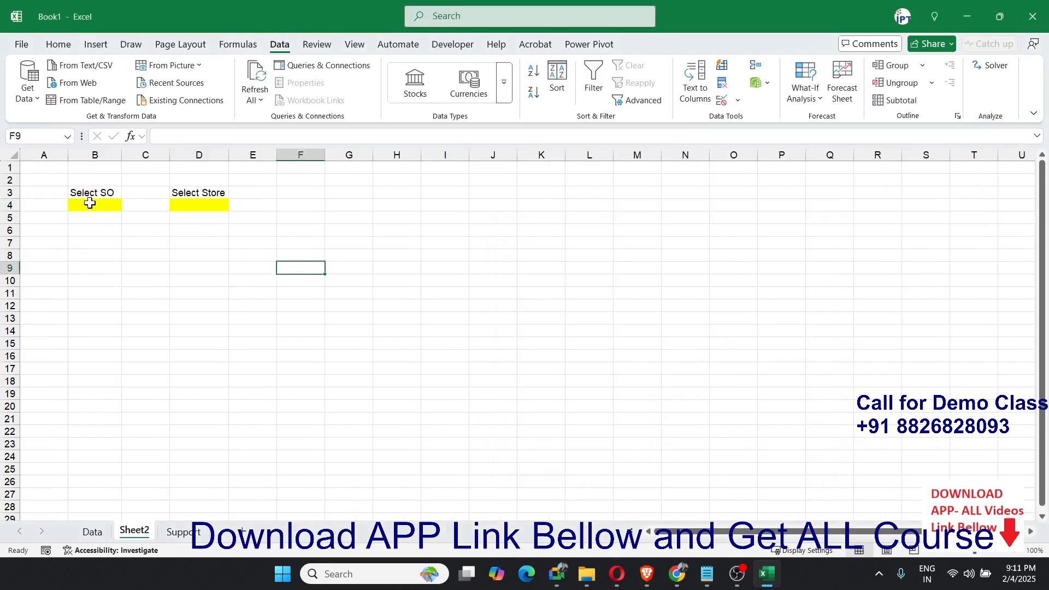
Choose the first SO in the list for B4 and Pune as the store in D4
{"action": "left_click", "coordinate": [90, 204]}
{"action": "left_click", "coordinate": [128, 205]}
{"action": "left_click", "coordinate": [107, 218]}
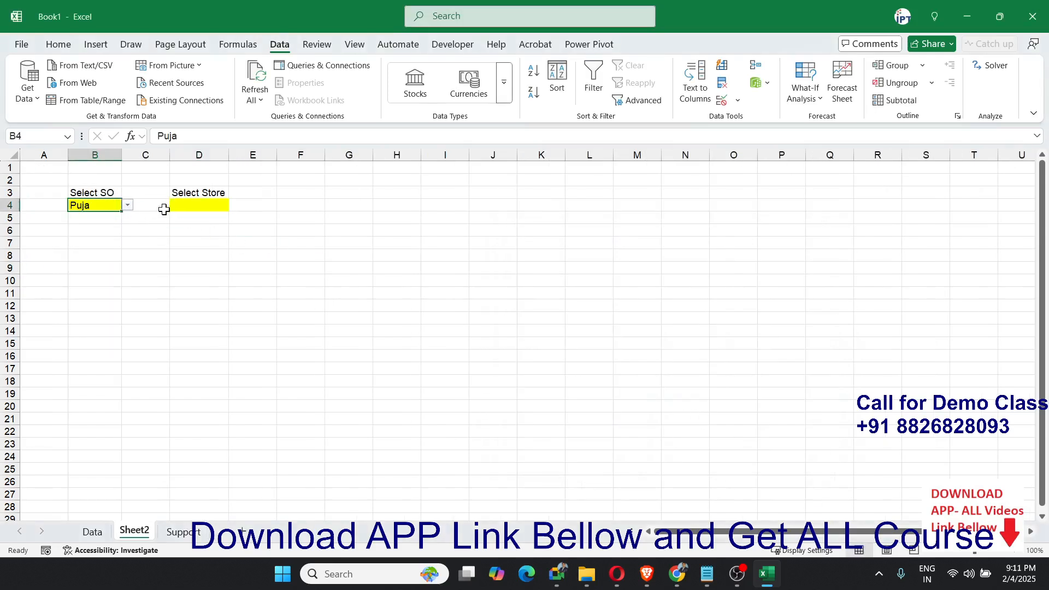
{"action": "left_click", "coordinate": [215, 203]}
{"action": "left_click", "coordinate": [234, 206]}
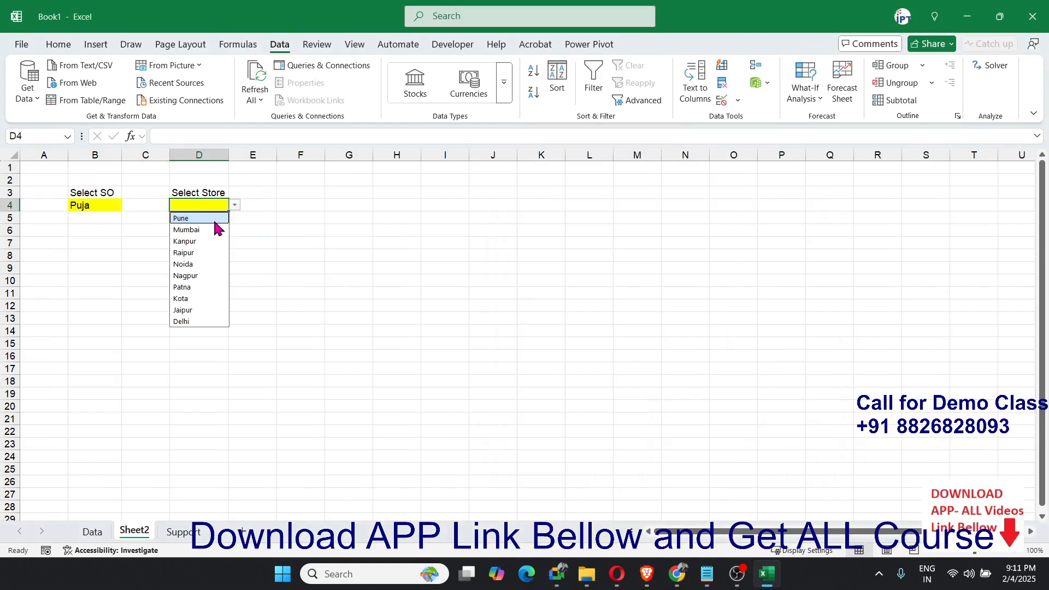
{"action": "left_click", "coordinate": [215, 219]}
{"action": "left_click", "coordinate": [281, 240]}
{"action": "left_click", "coordinate": [96, 257]}
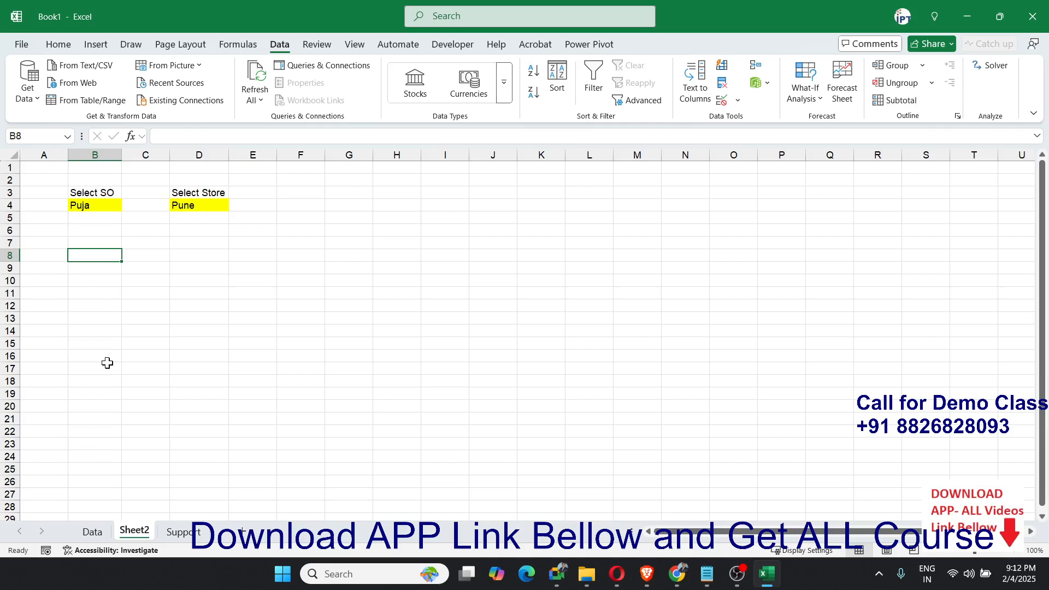
{"action": "left_click_drag", "start_coordinate": [116, 243], "coordinate": [158, 276]}
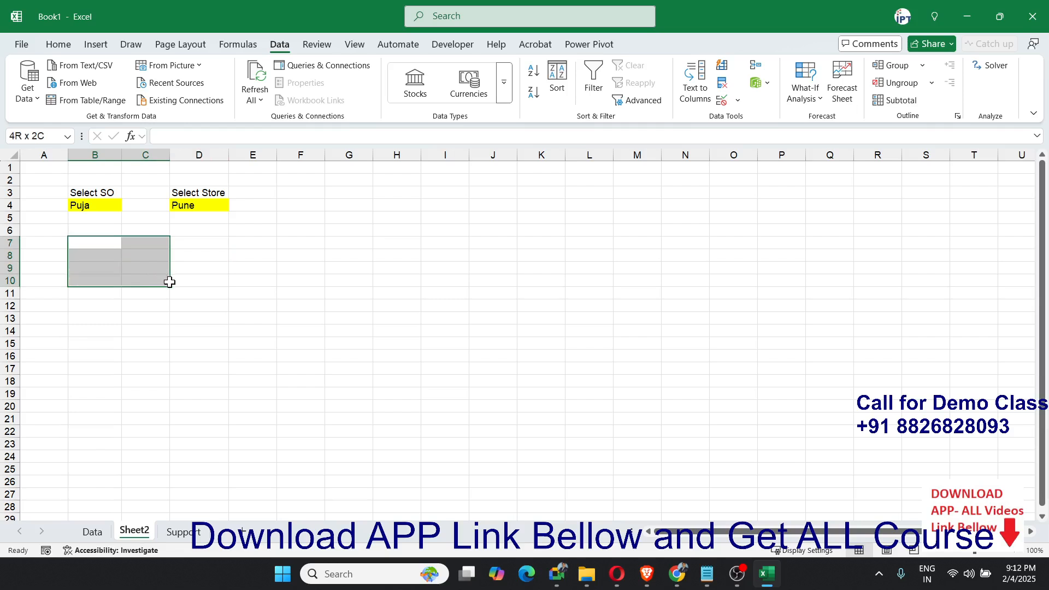
{"action": "left_click", "coordinate": [220, 279]}
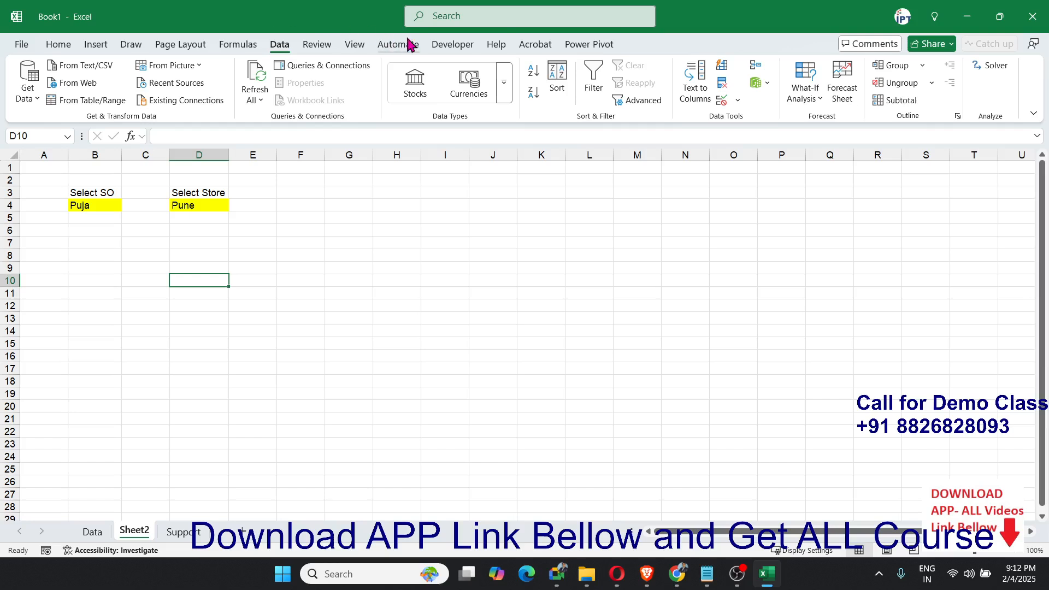
Hide the gridlines on Sheet2
{"action": "left_click", "coordinate": [450, 45]}
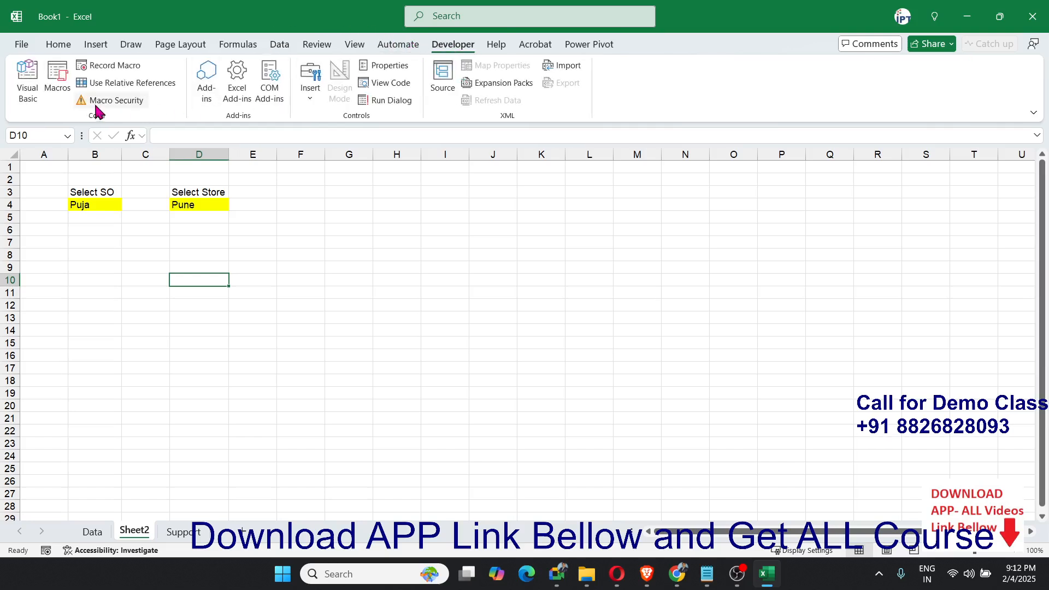
{"action": "left_click", "coordinate": [182, 47]}
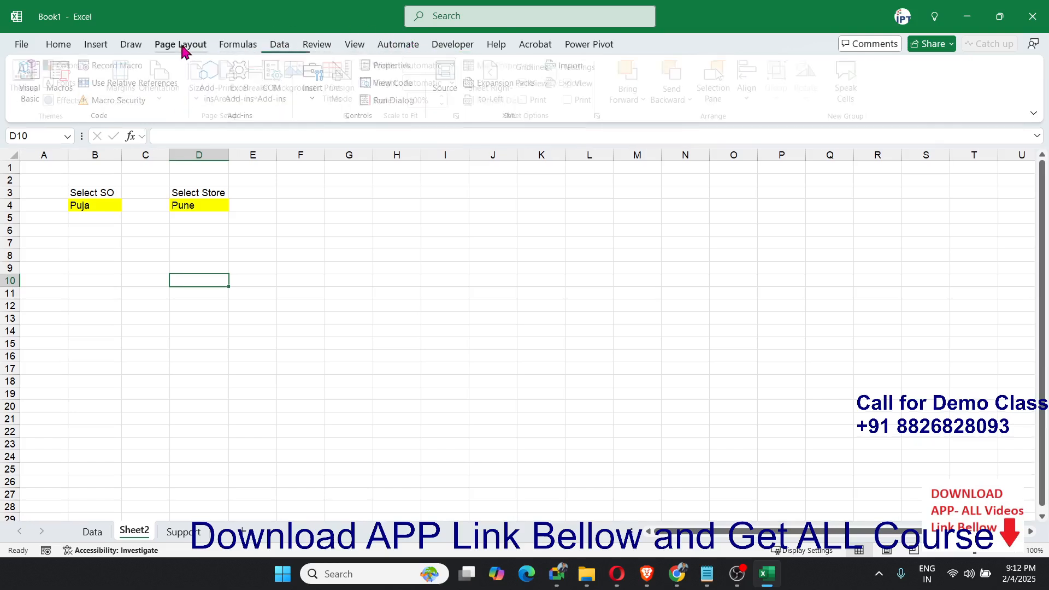
{"action": "left_click", "coordinate": [528, 84]}
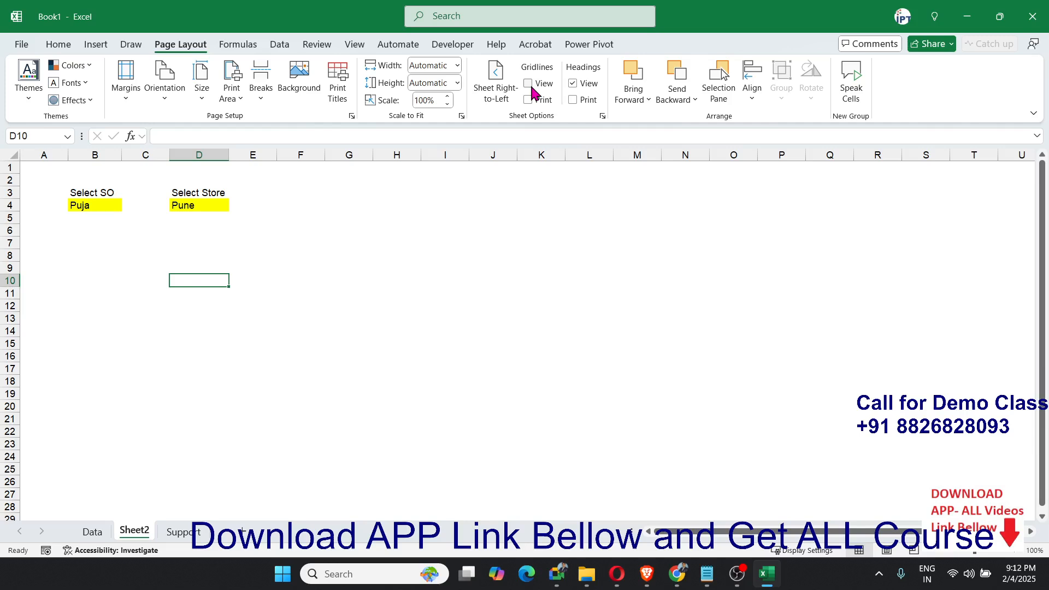
Fill the range B8:C11 with light green, and merge and center its top row, B8:C8
{"action": "left_click", "coordinate": [116, 229]}
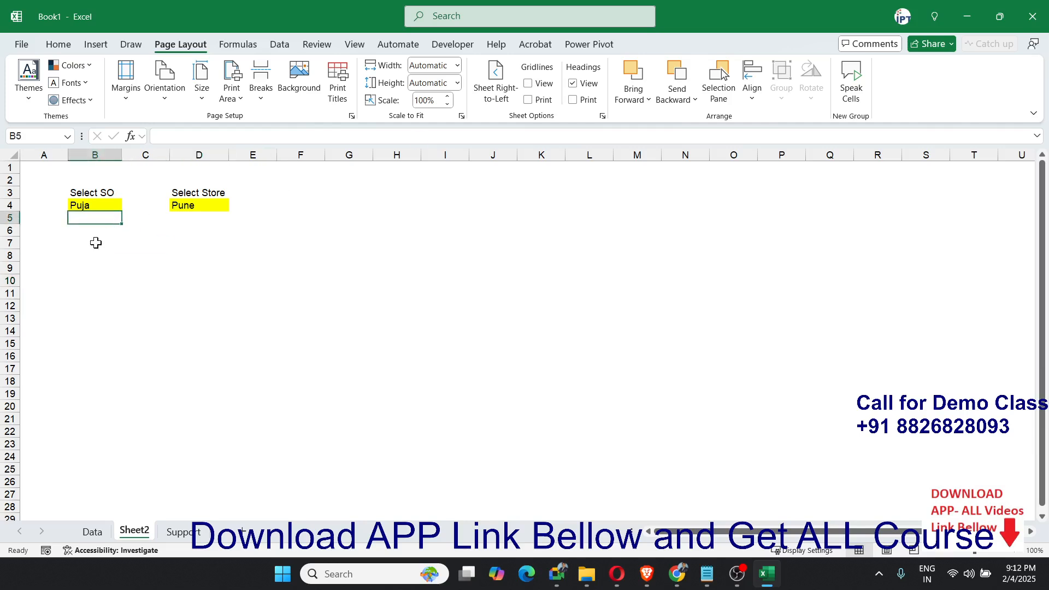
{"action": "left_click", "coordinate": [94, 254]}
{"action": "left_click_drag", "start_coordinate": [90, 256], "coordinate": [164, 294]}
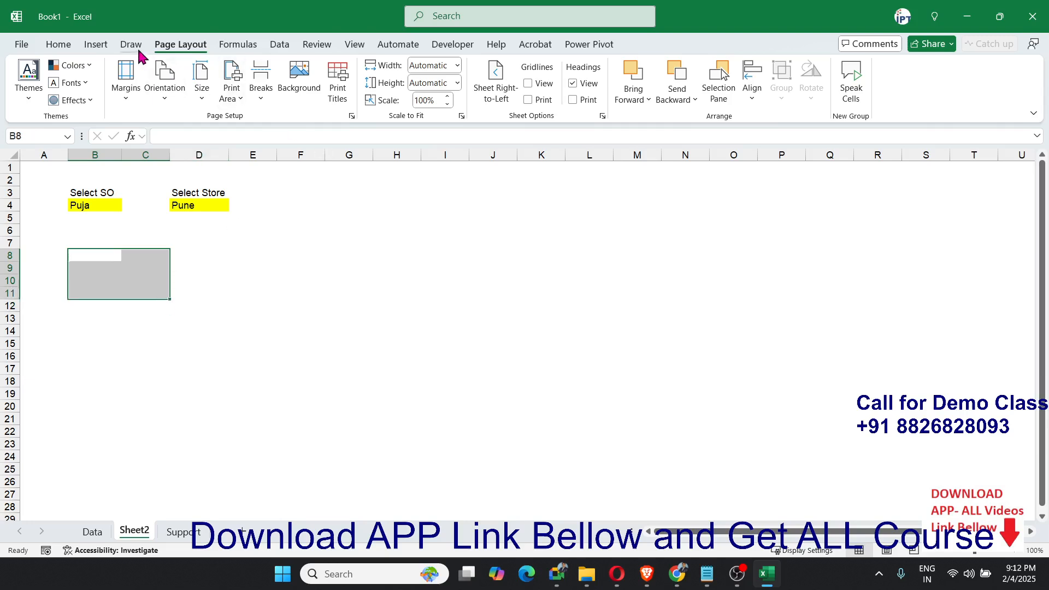
{"action": "left_click", "coordinate": [57, 45]}
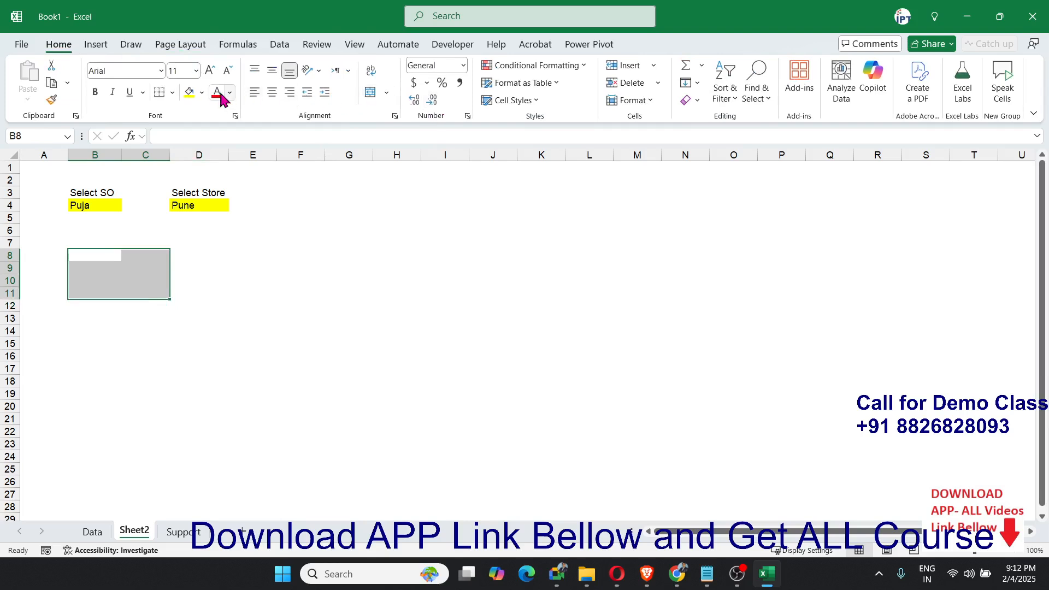
{"action": "left_click", "coordinate": [202, 93]}
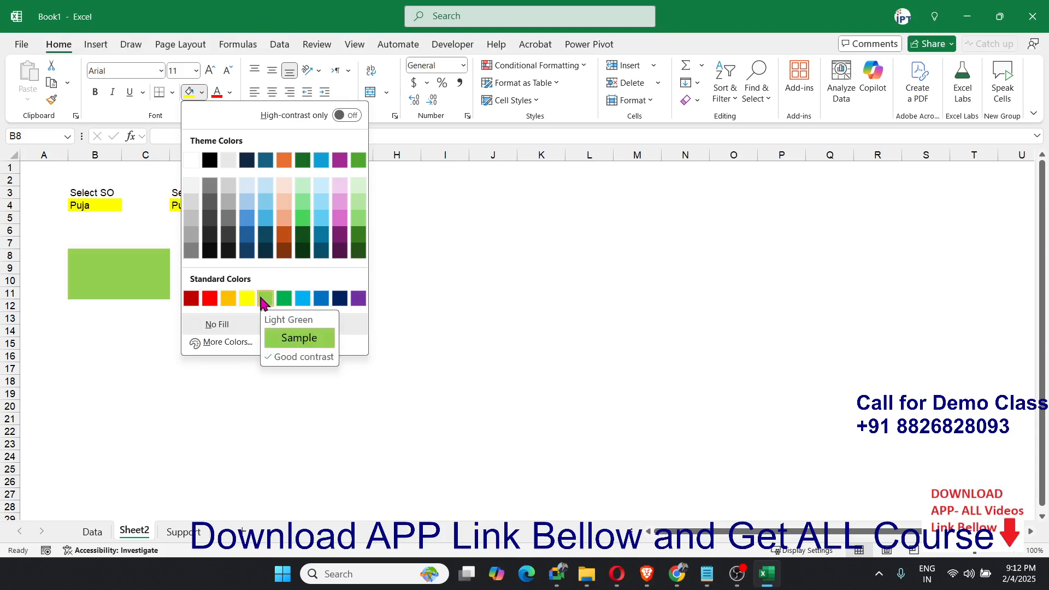
{"action": "left_click", "coordinate": [265, 300]}
{"action": "left_click", "coordinate": [161, 318]}
{"action": "left_click_drag", "start_coordinate": [94, 257], "coordinate": [133, 263]}
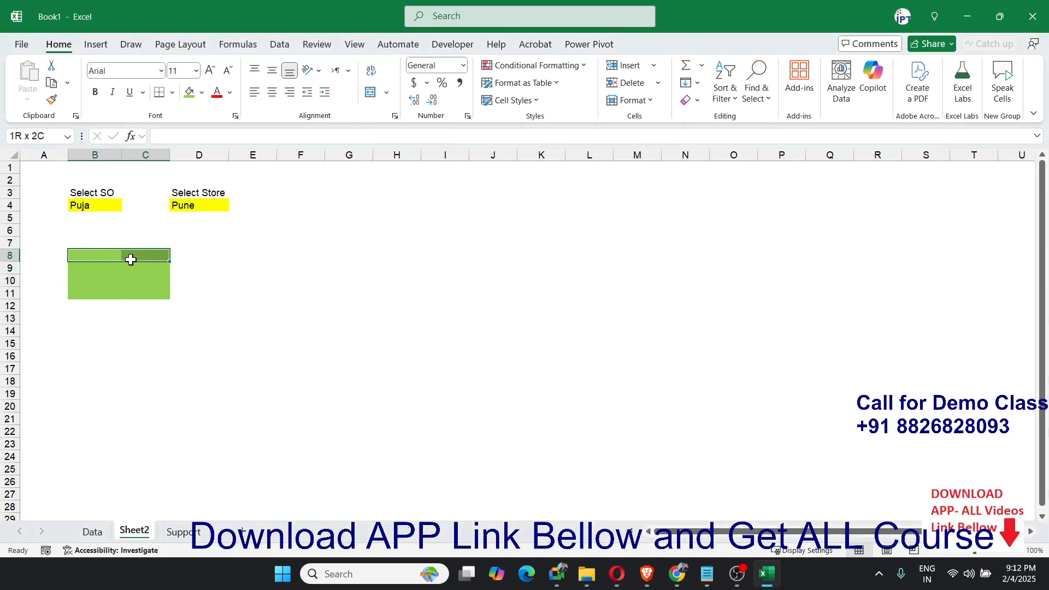
{"action": "left_click", "coordinate": [370, 93]}
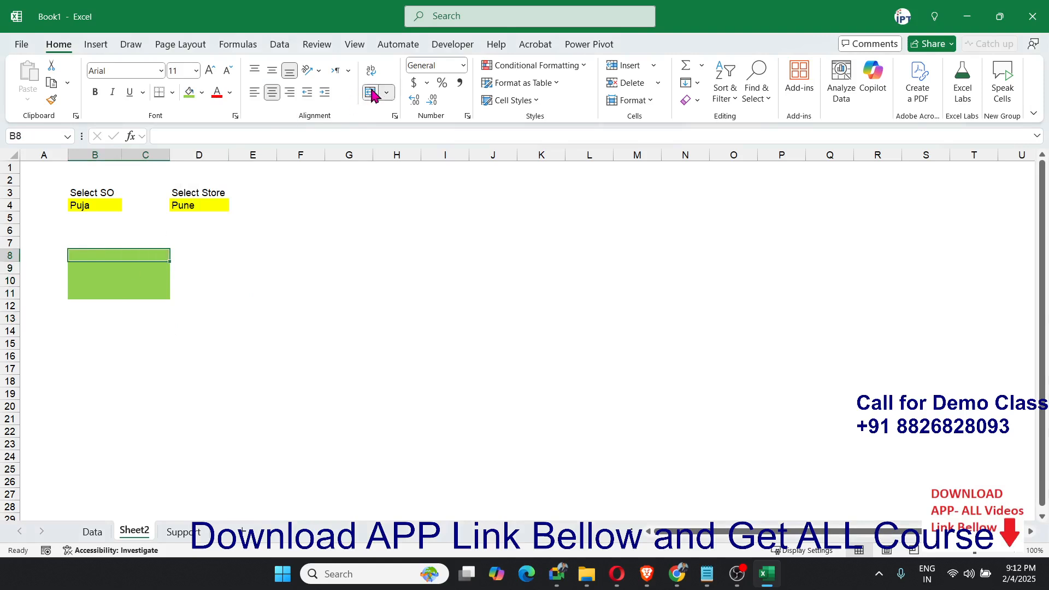
{"action": "left_click", "coordinate": [92, 531]}
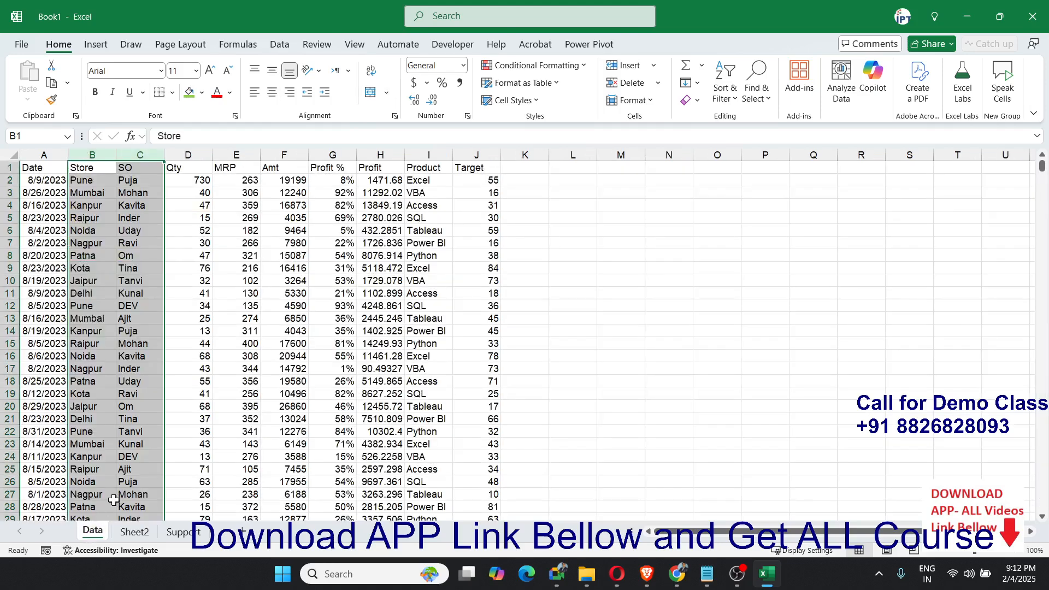
{"action": "left_click", "coordinate": [177, 533]}
{"action": "left_click", "coordinate": [134, 531]}
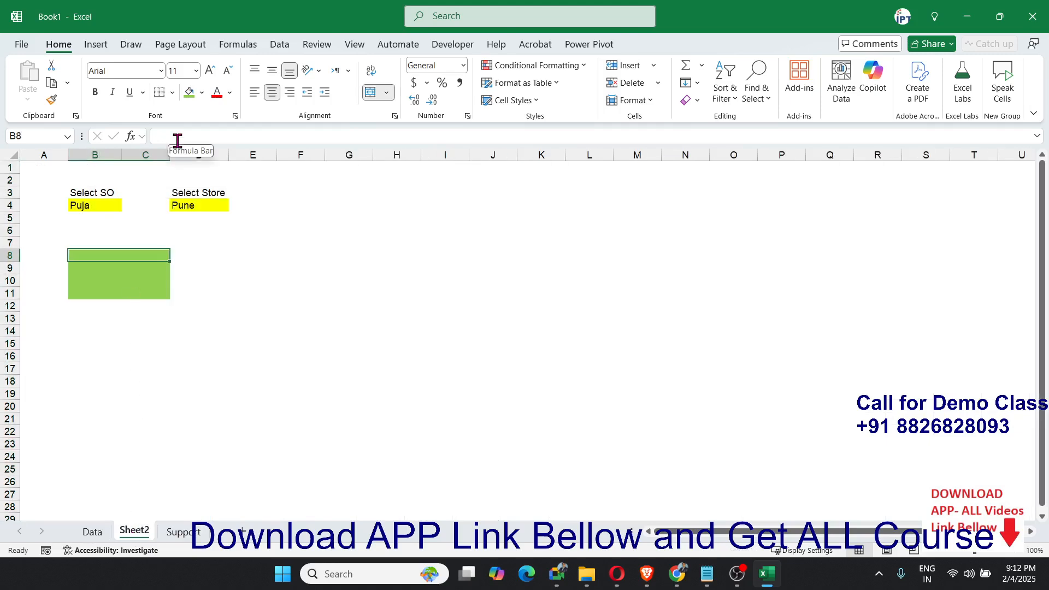
Enter the heading Sold Qty in the merged cell B8:C8 on Sheet2, and merge and center the range B9:C11 below it
{"action": "type", "text": "Sold Qty"}
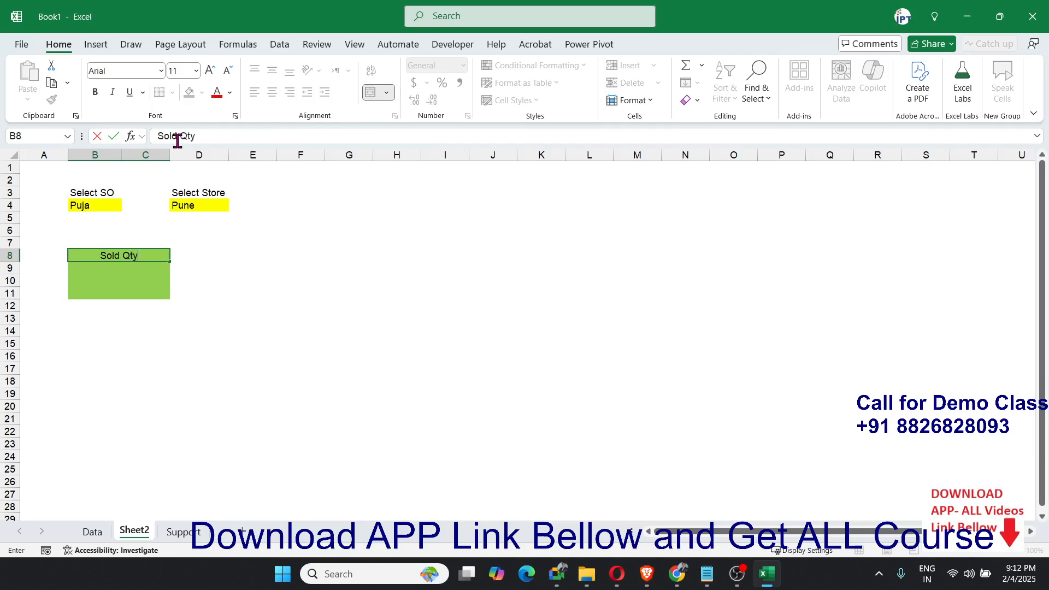
{"action": "key", "text": "Return"}
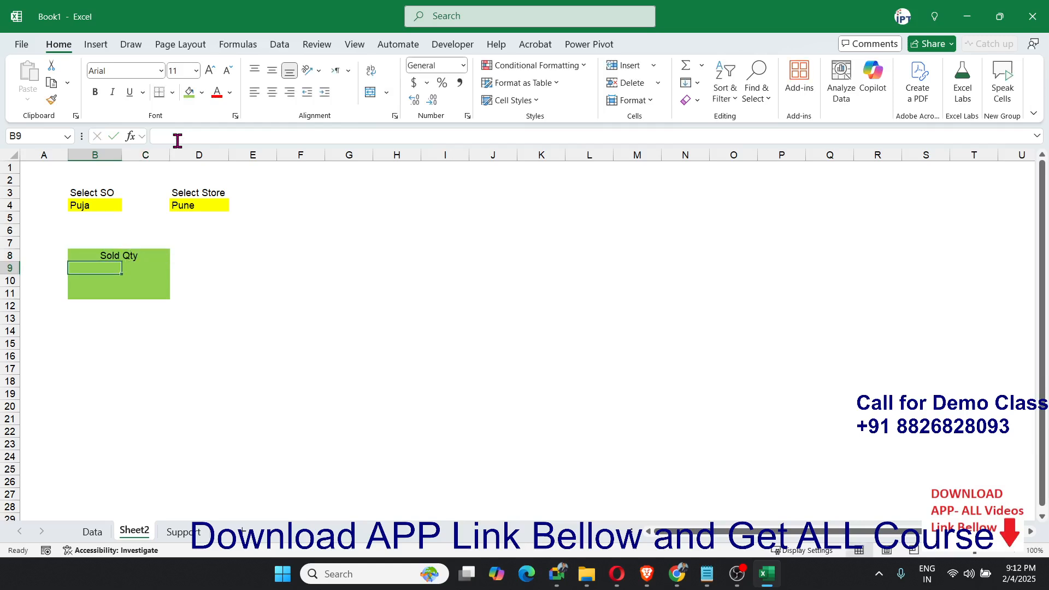
{"action": "key", "text": "shift+Right"}
{"action": "key", "text": "shift+Down"}
{"action": "key", "text": "shift+Down"}
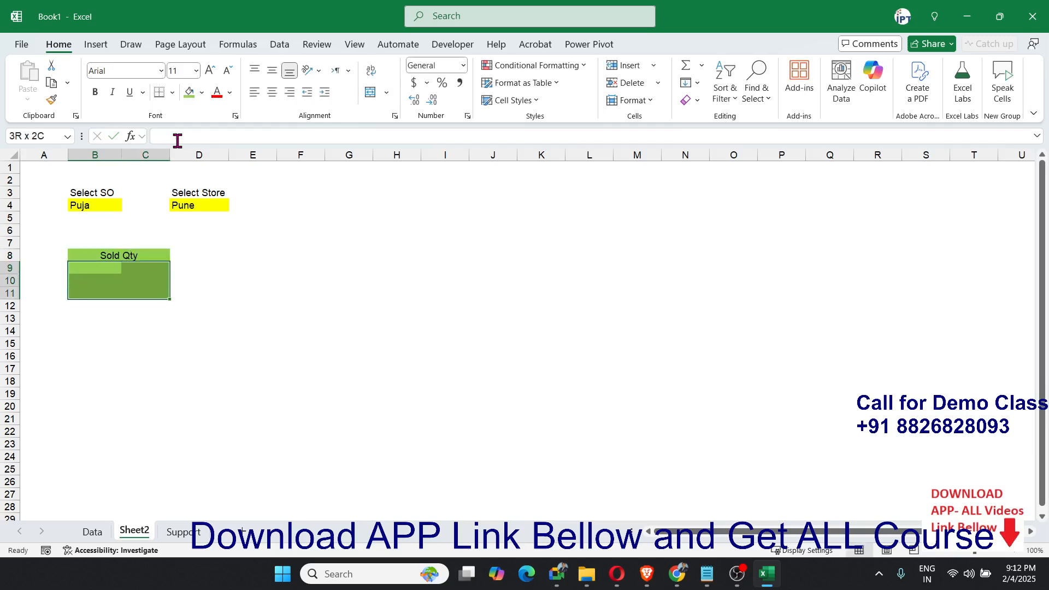
{"action": "left_click", "coordinate": [371, 94]}
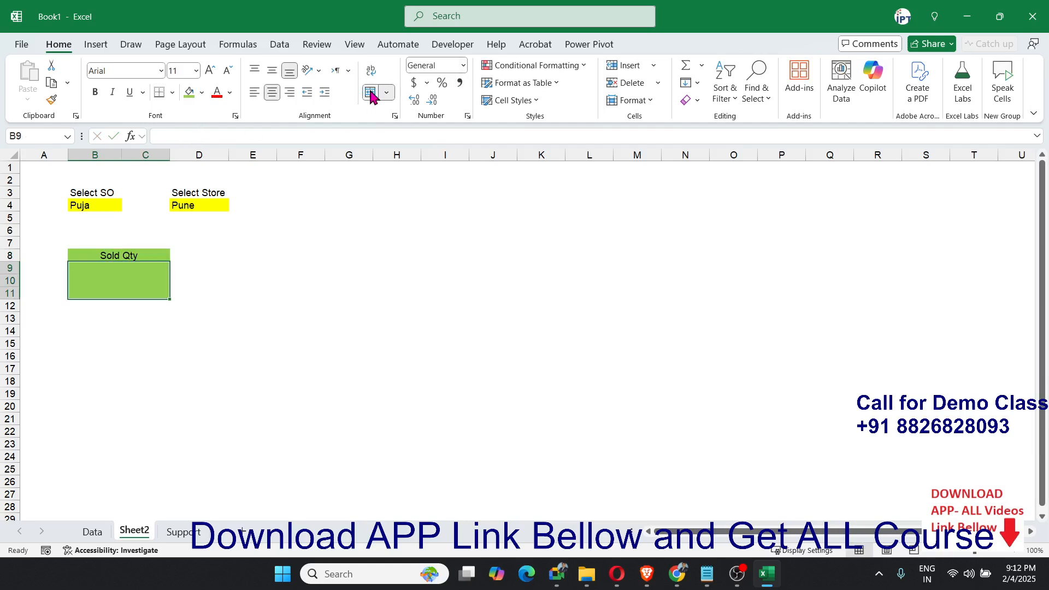
{"action": "left_click", "coordinate": [95, 195]}
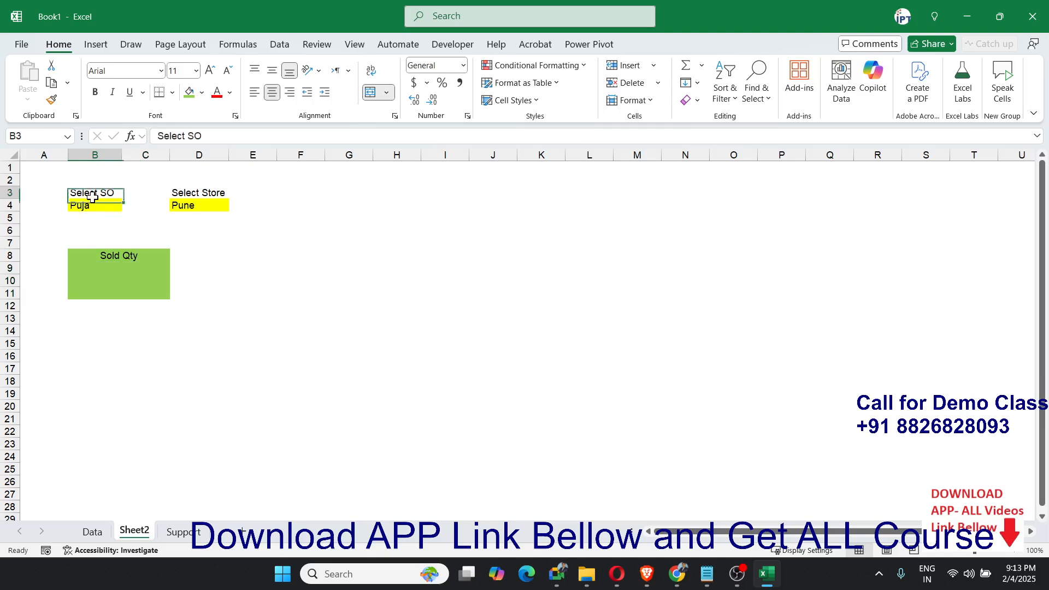
{"action": "left_click", "coordinate": [155, 204]}
{"action": "left_click", "coordinate": [129, 272]}
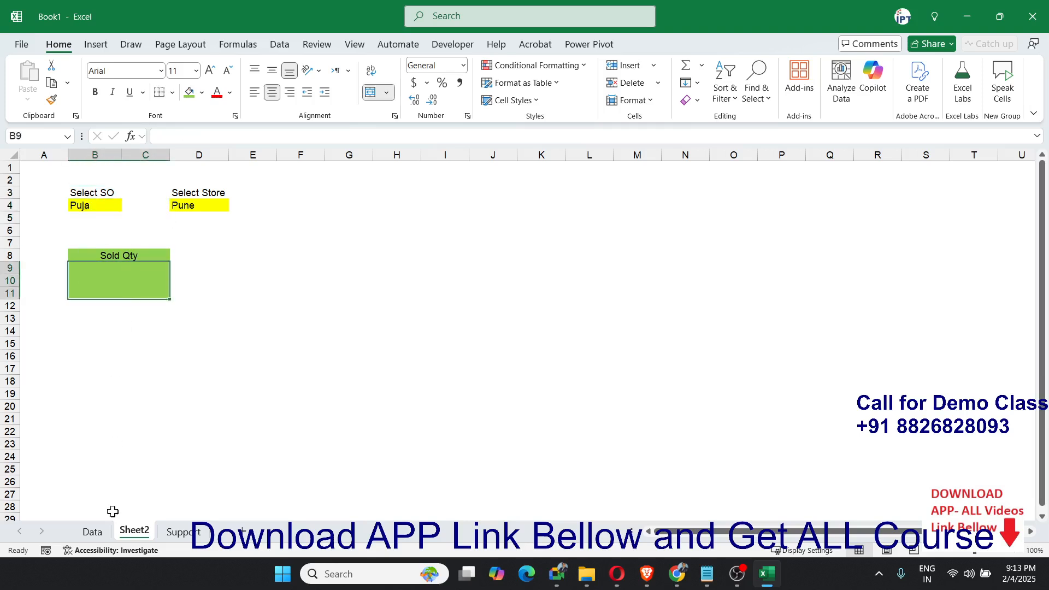
On the Data sheet, total the whole Qty column in cell M7 with a SUM formula
{"action": "left_click", "coordinate": [99, 534]}
{"action": "left_click", "coordinate": [601, 246]}
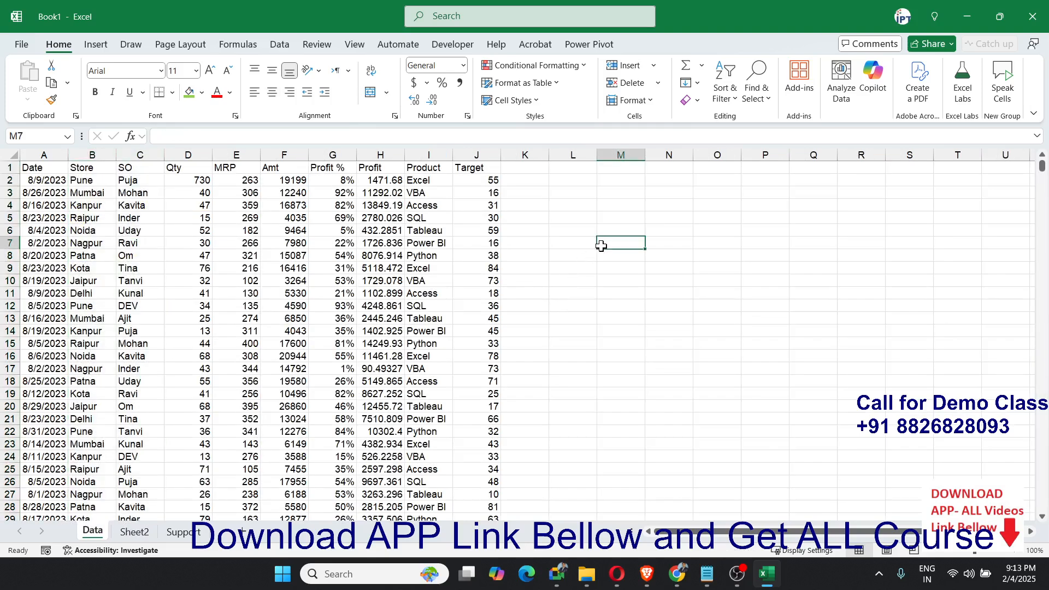
{"action": "type", "text": "=s"}
{"action": "key", "text": "Escape"}
{"action": "key", "text": "Escape"}
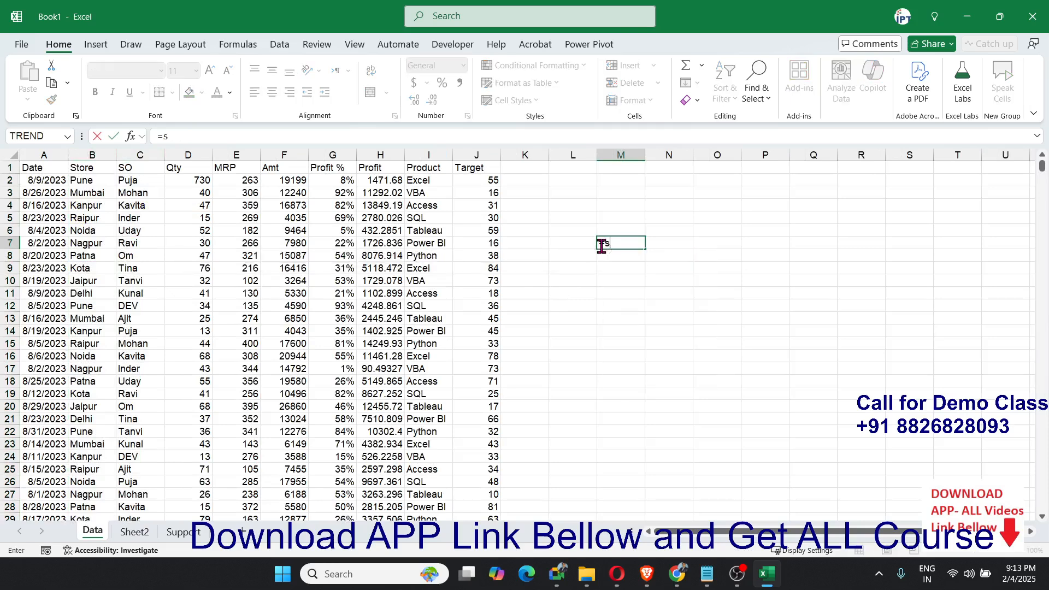
{"action": "type", "text": "=sum"}
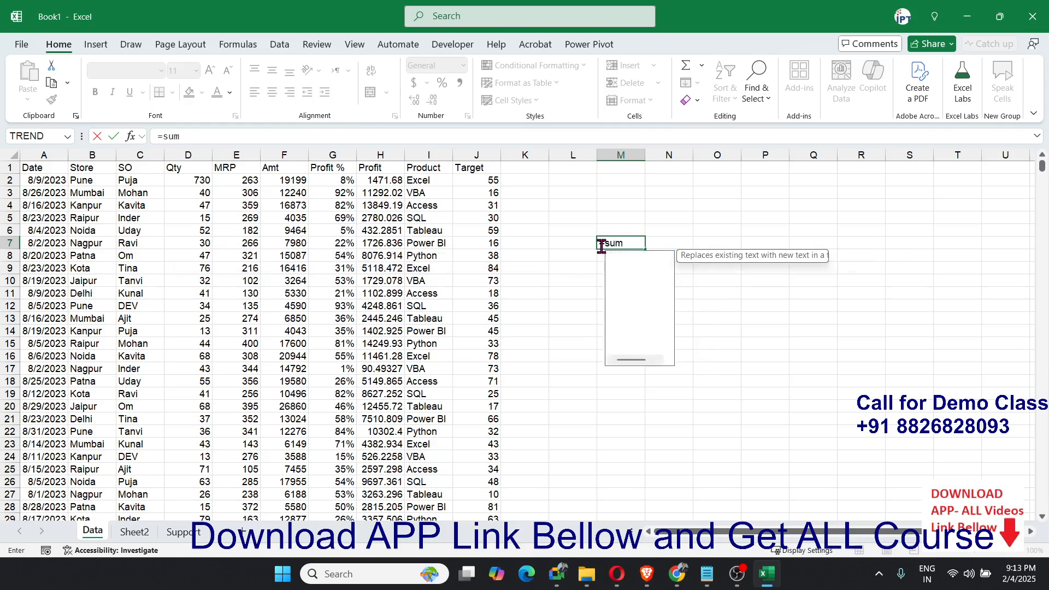
{"action": "key", "text": "Tab"}
{"action": "key", "text": "Left"}
{"action": "key", "text": "Left"}
{"action": "key", "text": "Left"}
{"action": "key", "text": "Left"}
{"action": "key", "text": "Left"}
{"action": "key", "text": "Left"}
{"action": "key", "text": "Left"}
{"action": "key", "text": "Left"}
{"action": "key", "text": "Left"}
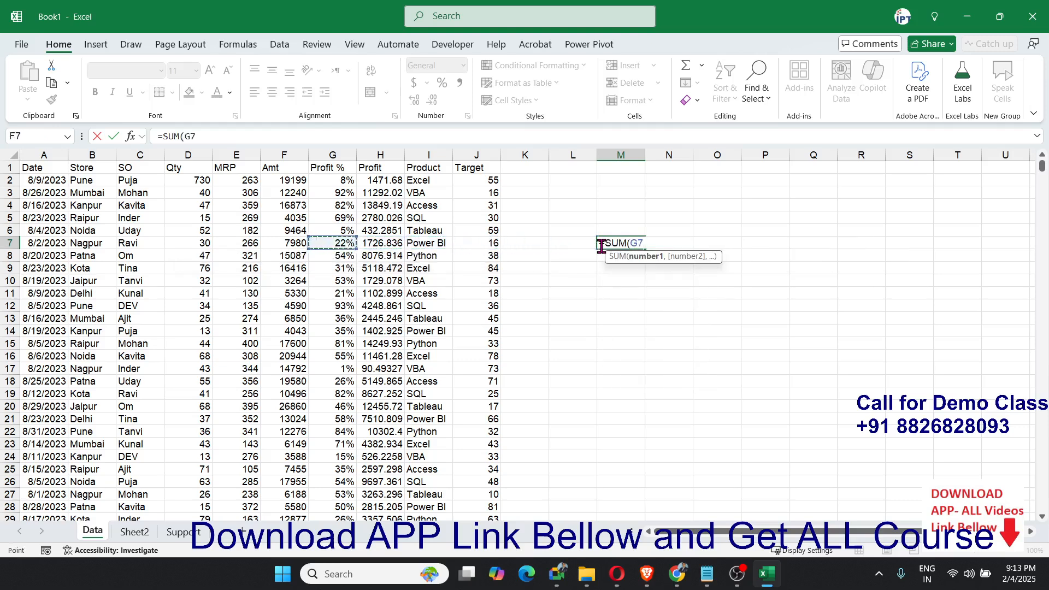
{"action": "key", "text": "ctrl+space"}
{"action": "key", "text": "ctrl+Return"}
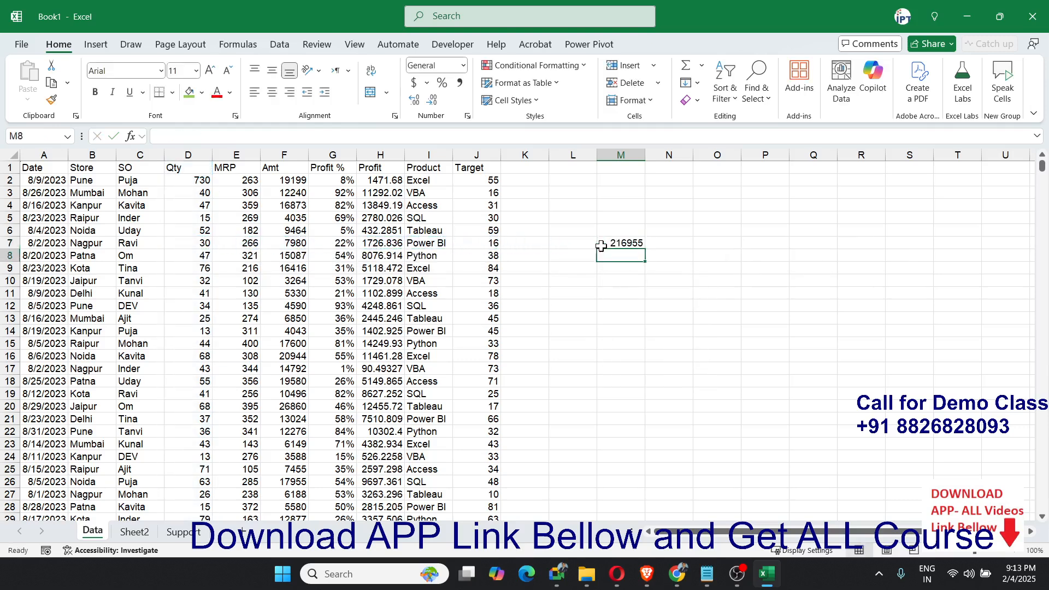
Enter the first SO's name in L10 and total that SO's quantity in M10 with =SUMIF(C:C,L10,D:D)
{"action": "left_click", "coordinate": [594, 280]}
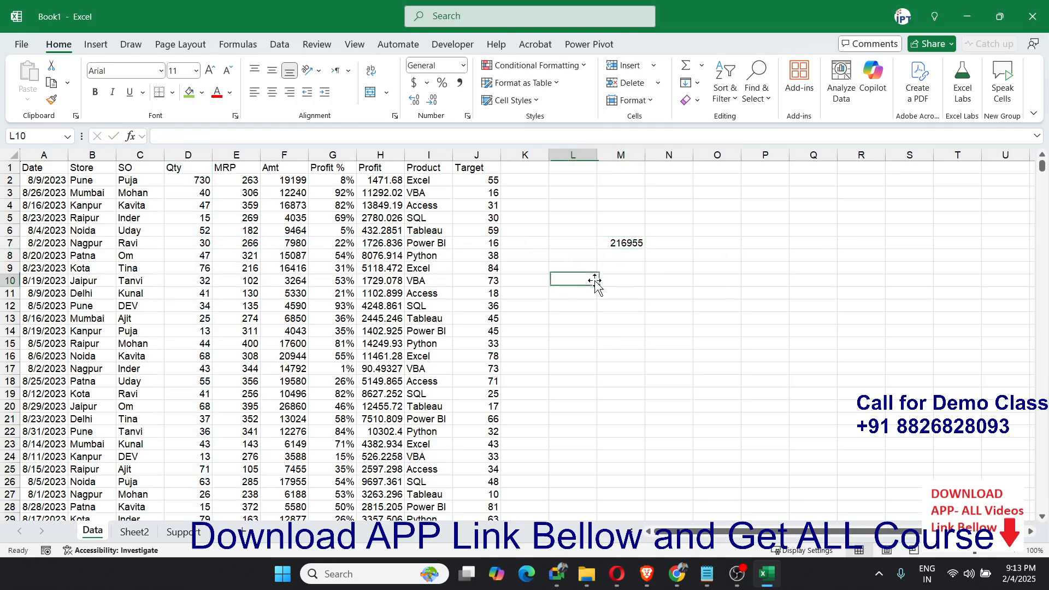
{"action": "type", "text": "Puja"}
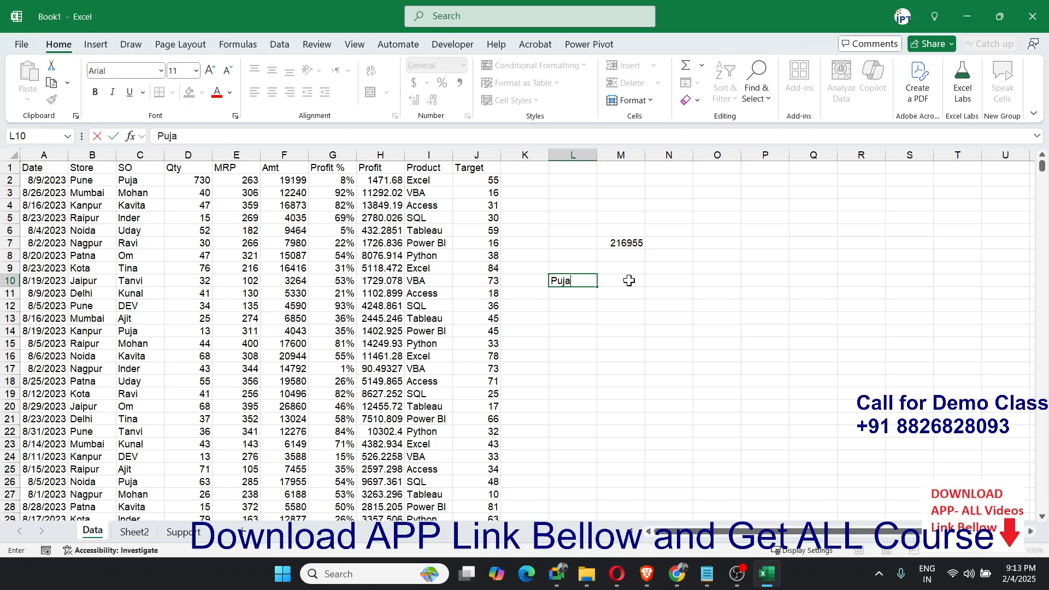
{"action": "left_click", "coordinate": [629, 280]}
{"action": "type", "text": "=sum"}
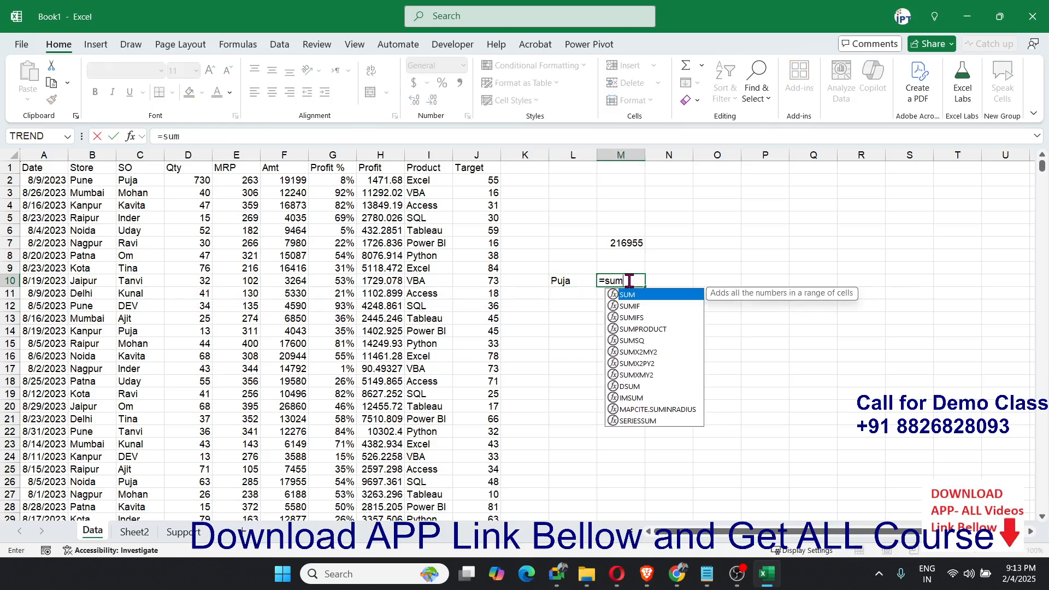
{"action": "key", "text": "Down"}
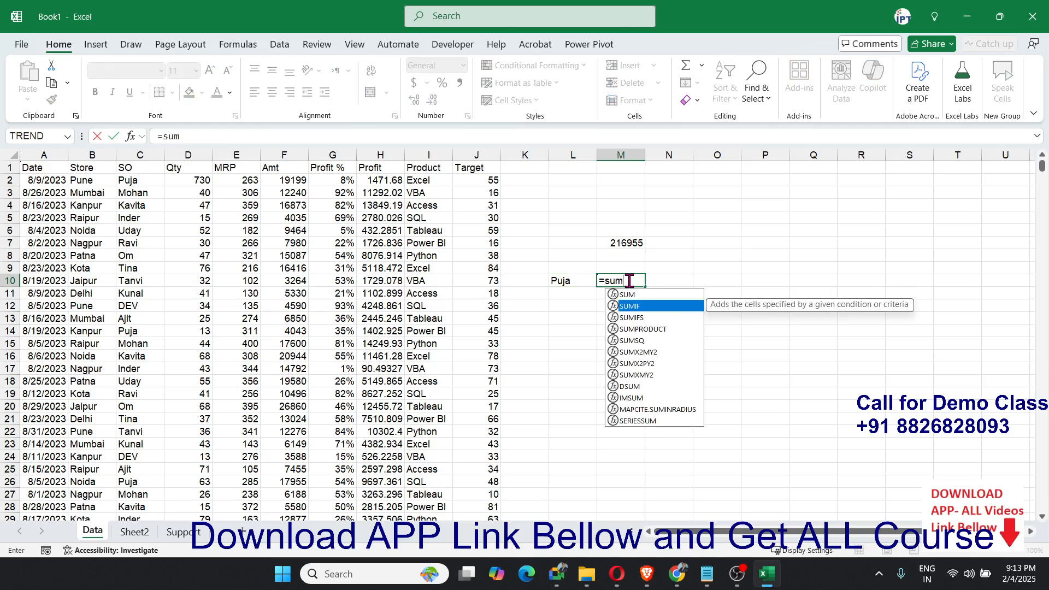
{"action": "key", "text": "Tab"}
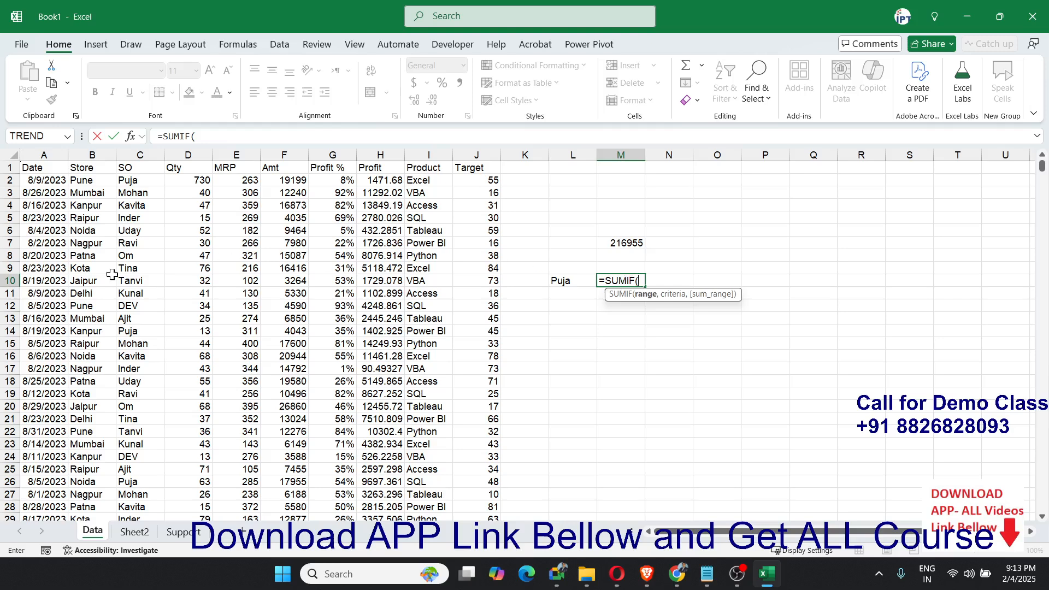
{"action": "left_click", "coordinate": [139, 155]}
{"action": "type", "text": ","}
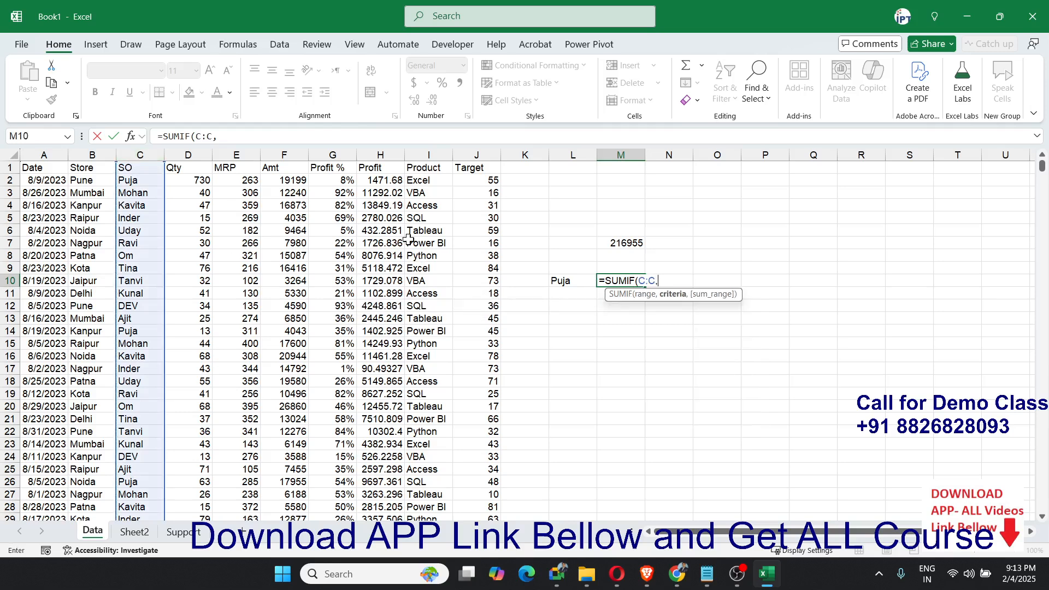
{"action": "left_click", "coordinate": [566, 282]}
{"action": "type", "text": ","}
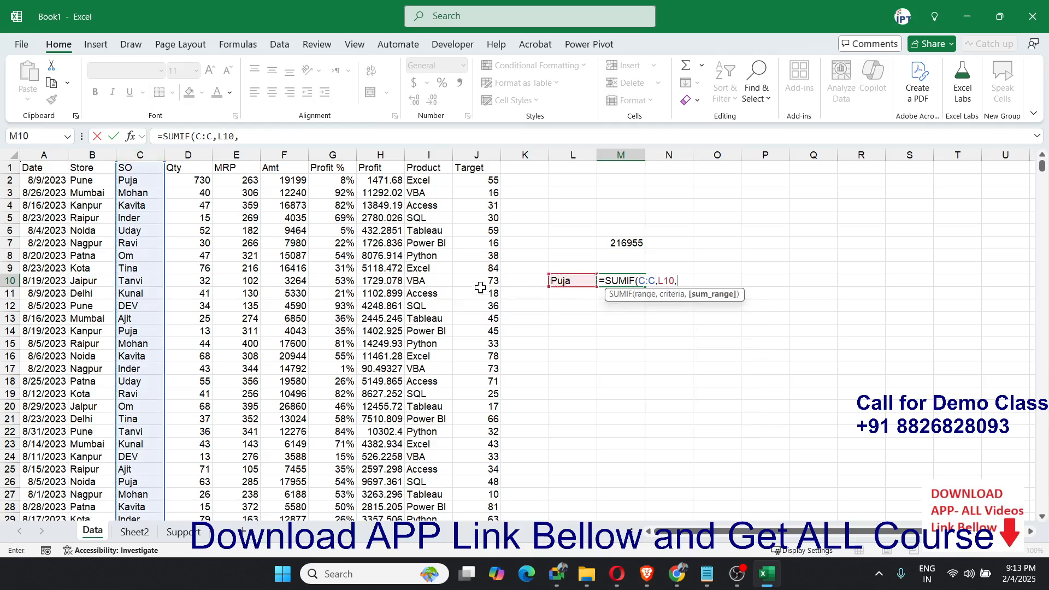
{"action": "left_click", "coordinate": [208, 157]}
{"action": "key", "text": "Return"}
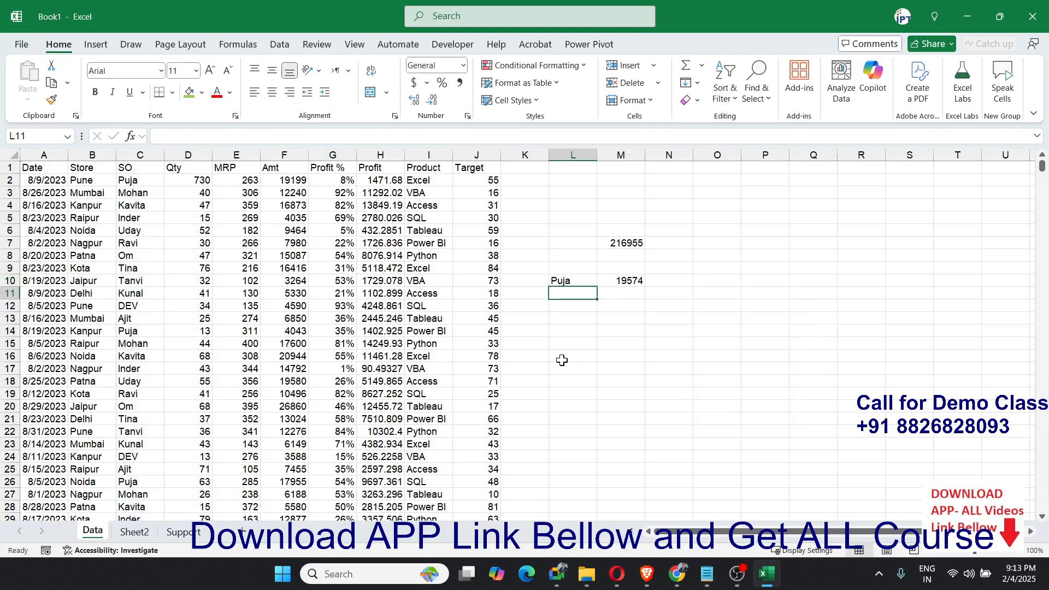
Enter the same SO's name in L14 and the store Kota in M14
{"action": "left_click", "coordinate": [564, 329]}
{"action": "type", "text": "Puja"}
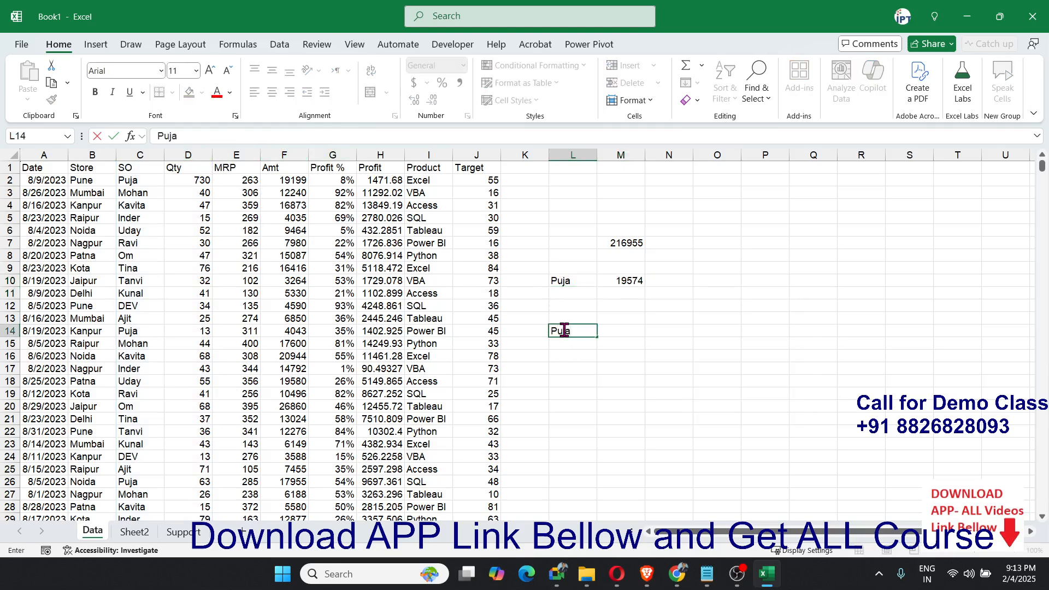
{"action": "key", "text": "Tab"}
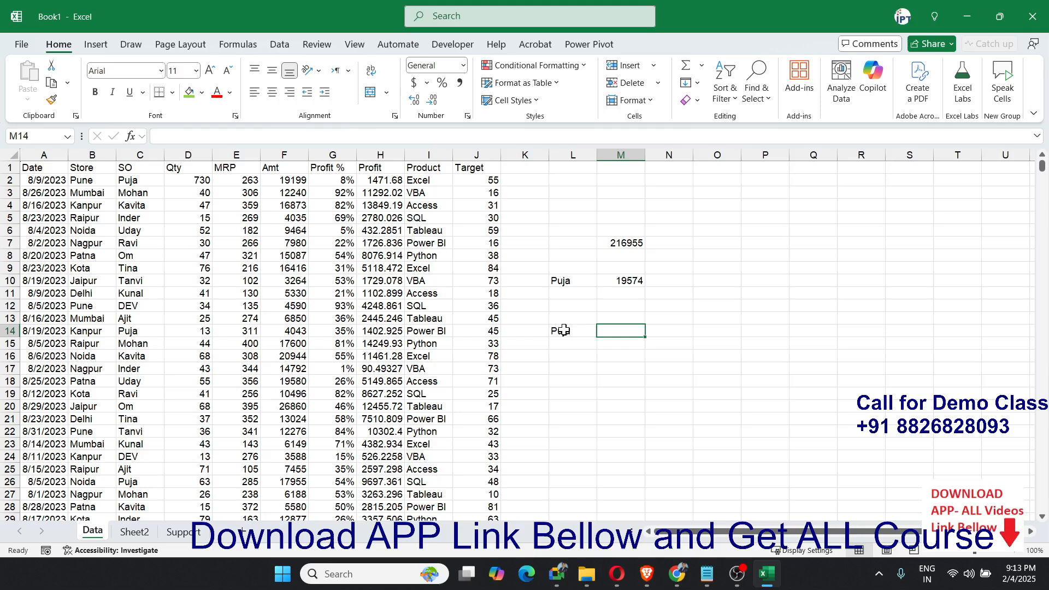
{"action": "type", "text": "OM"}
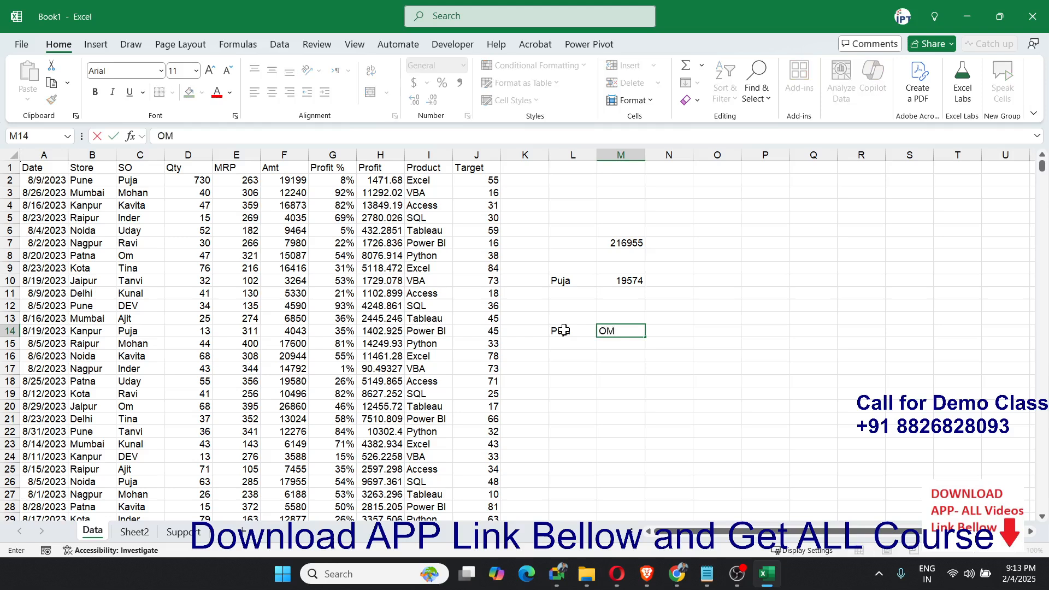
{"action": "key", "text": "Tab"}
{"action": "key", "text": "shift+Tab"}
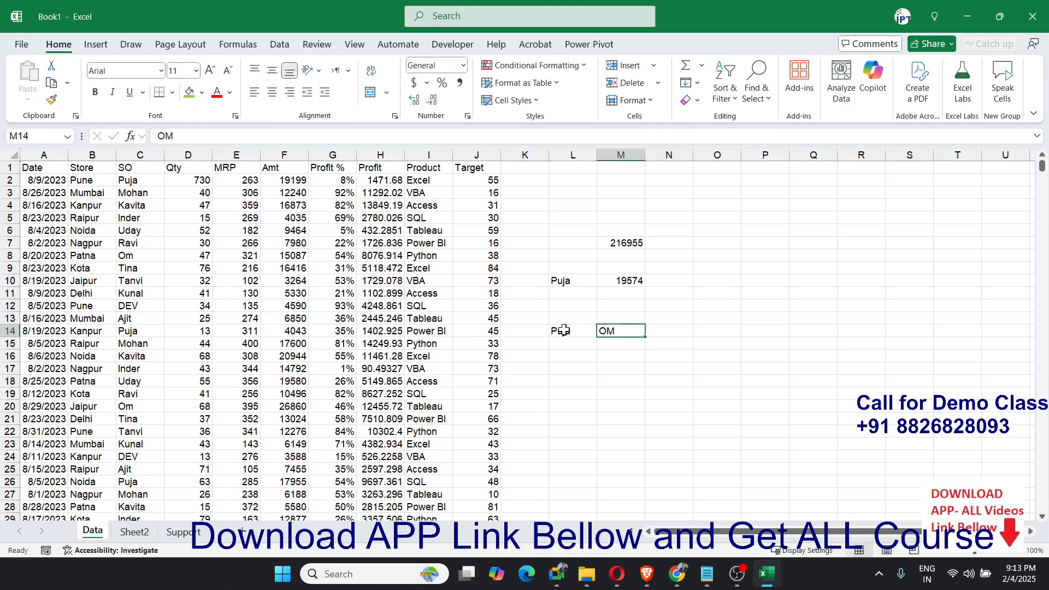
{"action": "key", "text": "Delete"}
{"action": "type", "text": "Kota"}
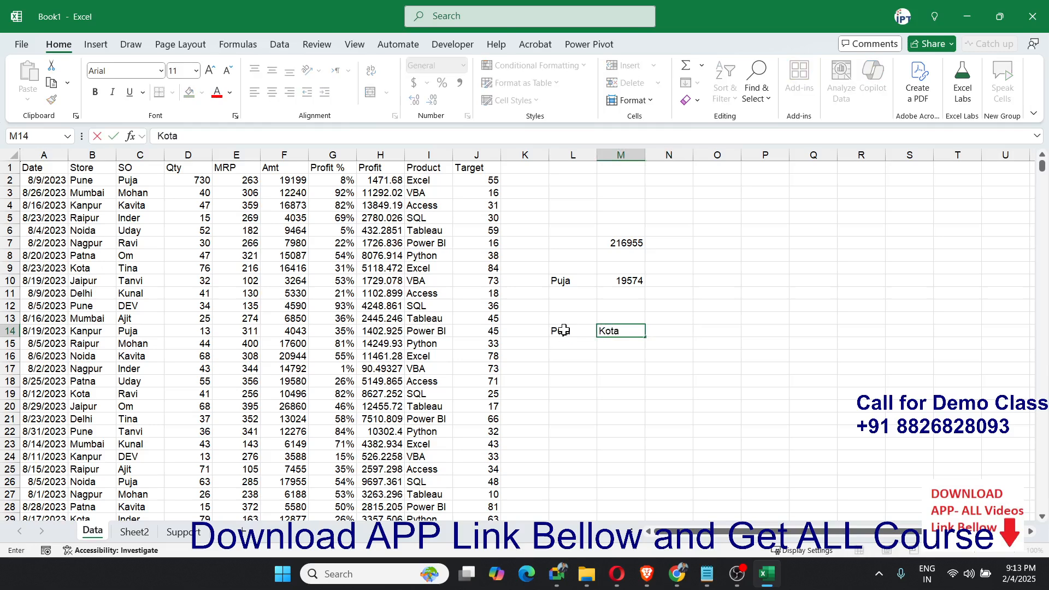
{"action": "key", "text": "Tab"}
Total the quantity for the SO and store in N14 with =SUMIFS(D:D,C:C,L14,B:B,M14)
{"action": "type", "text": "=sum"}
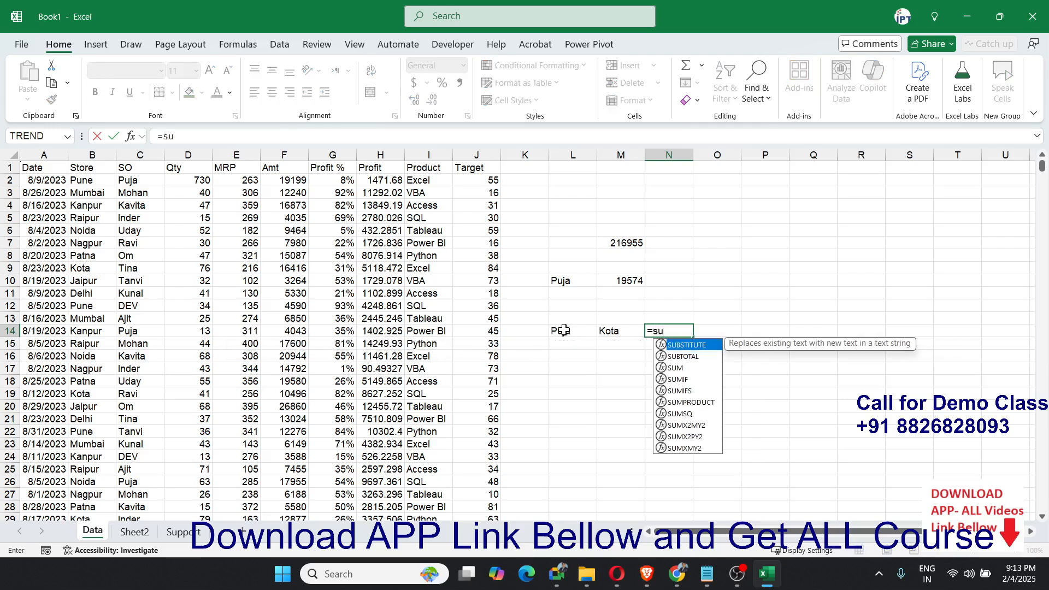
{"action": "key", "text": "Down"}
{"action": "key", "text": "Down"}
{"action": "key", "text": "Tab"}
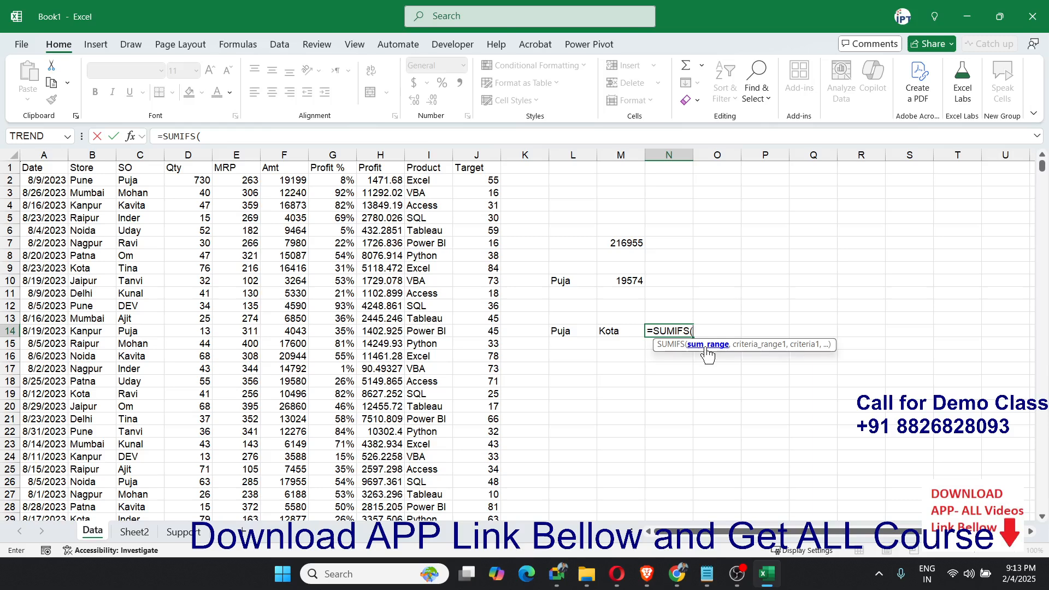
{"action": "left_click", "coordinate": [188, 154]}
{"action": "type", "text": ","}
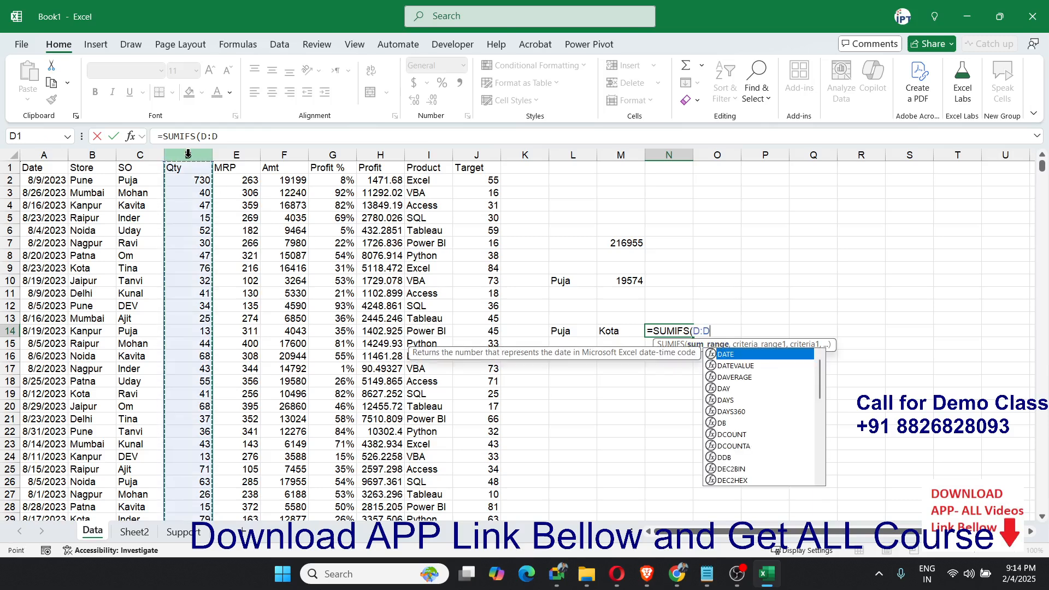
{"action": "left_click", "coordinate": [131, 153]}
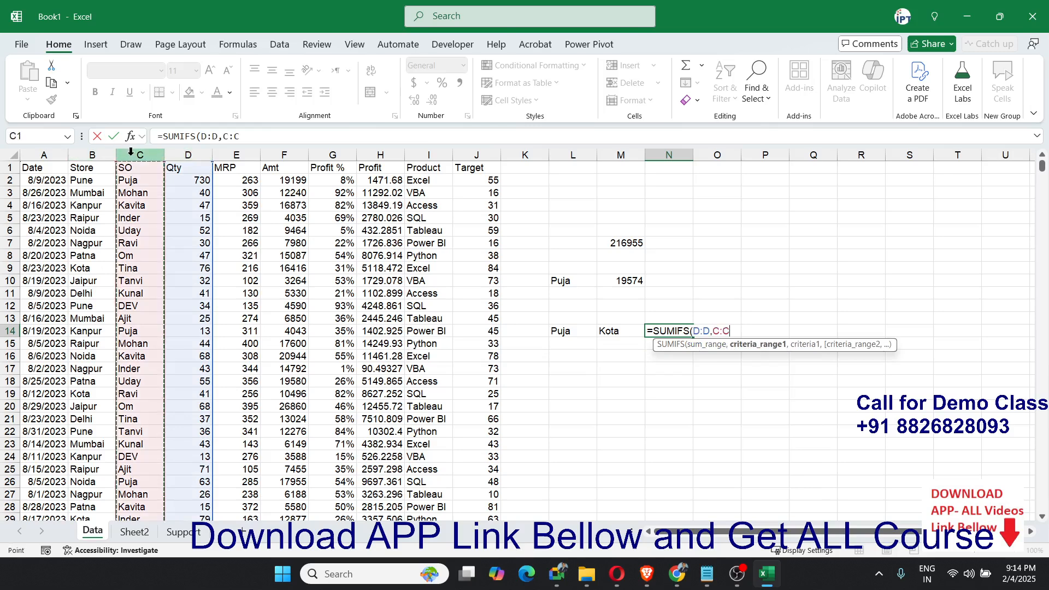
{"action": "type", "text": ","}
{"action": "left_click", "coordinate": [567, 331]}
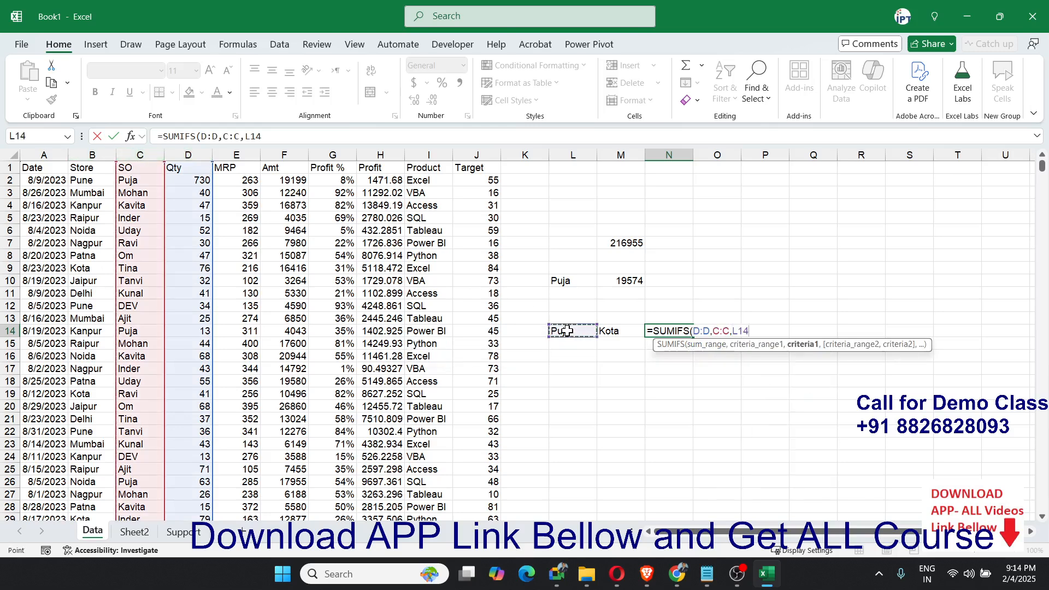
{"action": "type", "text": ","}
{"action": "left_click", "coordinate": [92, 154]}
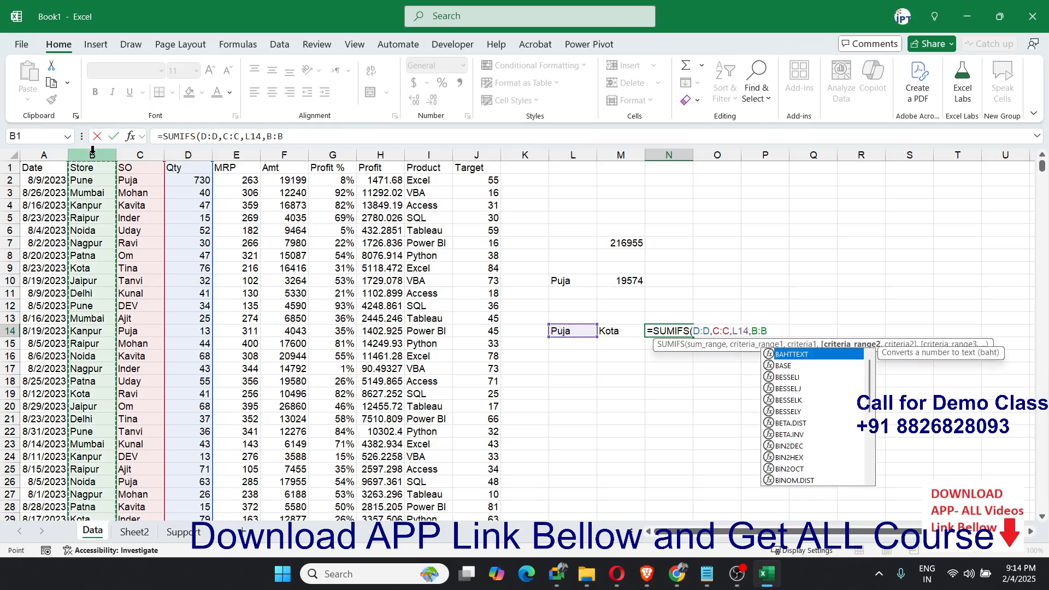
{"action": "type", "text": ","}
{"action": "left_click", "coordinate": [630, 334]}
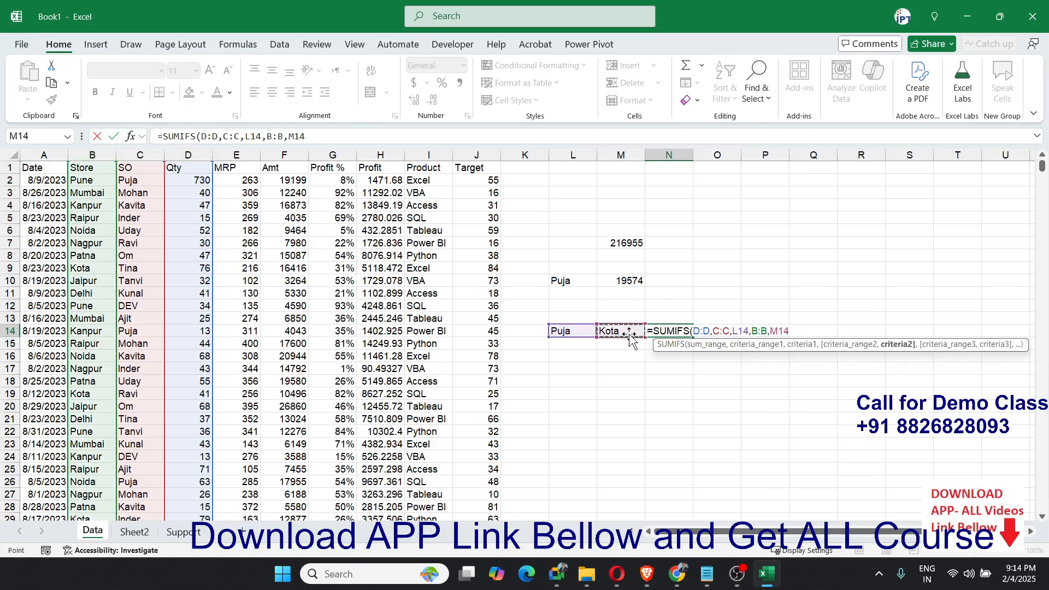
{"action": "key", "text": "ctrl+Return"}
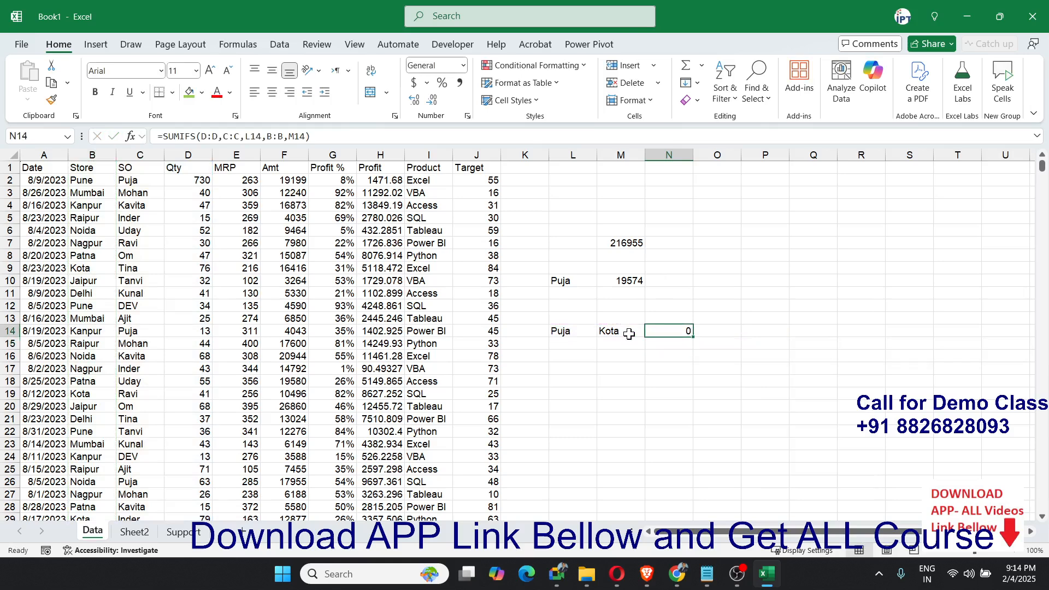
Change the store in M14 to Pune and check the SUMIFS total in N14
{"action": "left_click", "coordinate": [628, 335]}
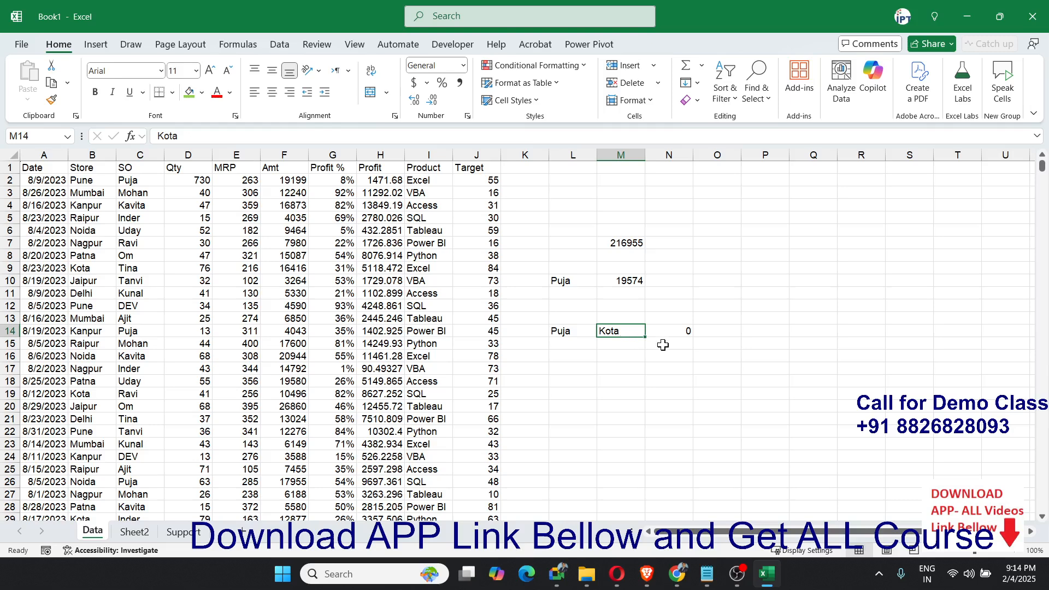
{"action": "left_click", "coordinate": [681, 338]}
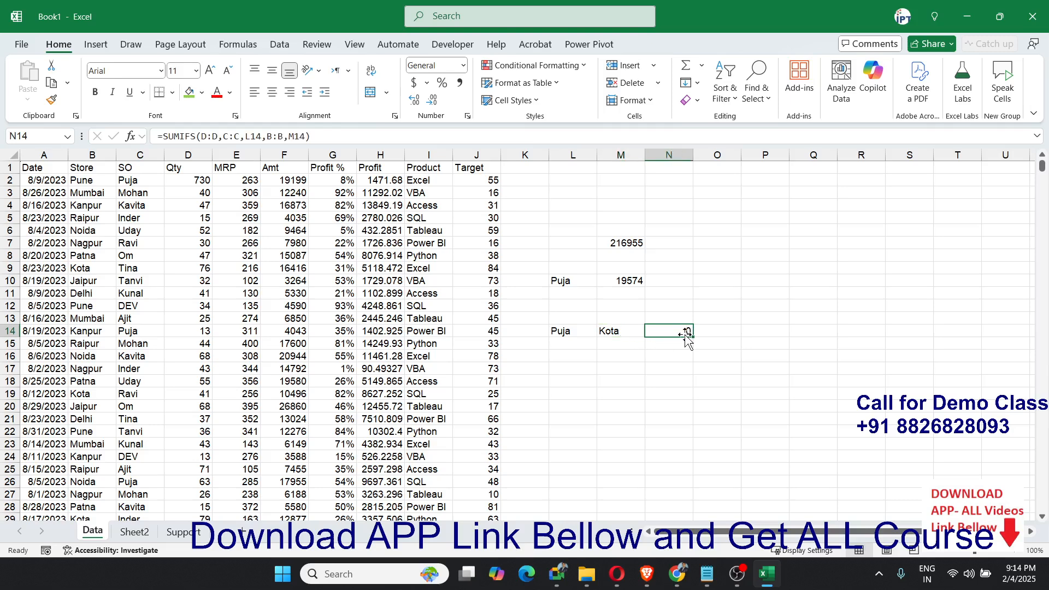
{"action": "double_click", "coordinate": [686, 334]}
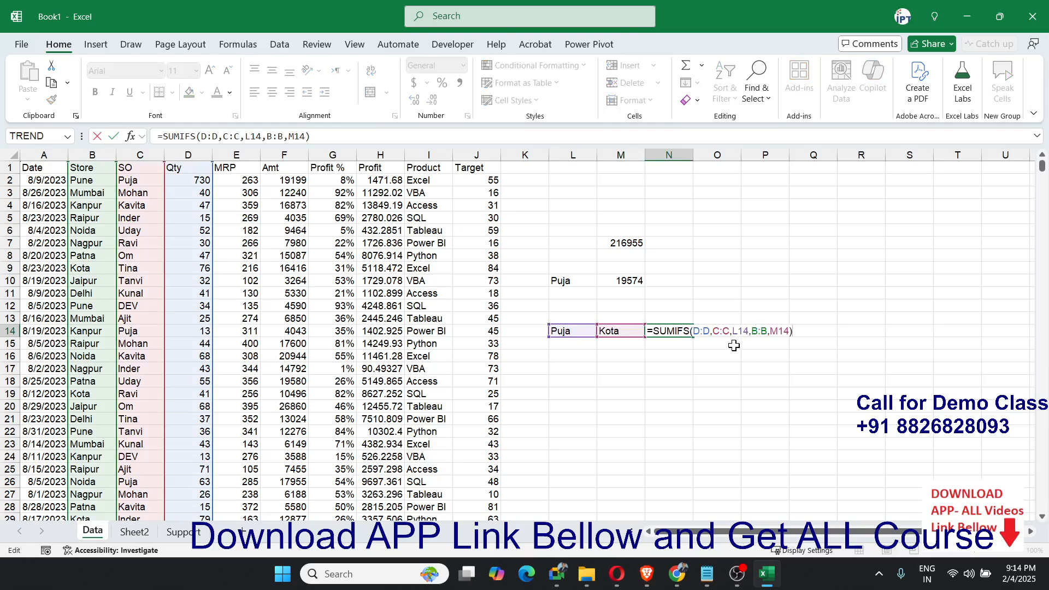
{"action": "key", "text": "Escape"}
{"action": "left_click", "coordinate": [623, 335]}
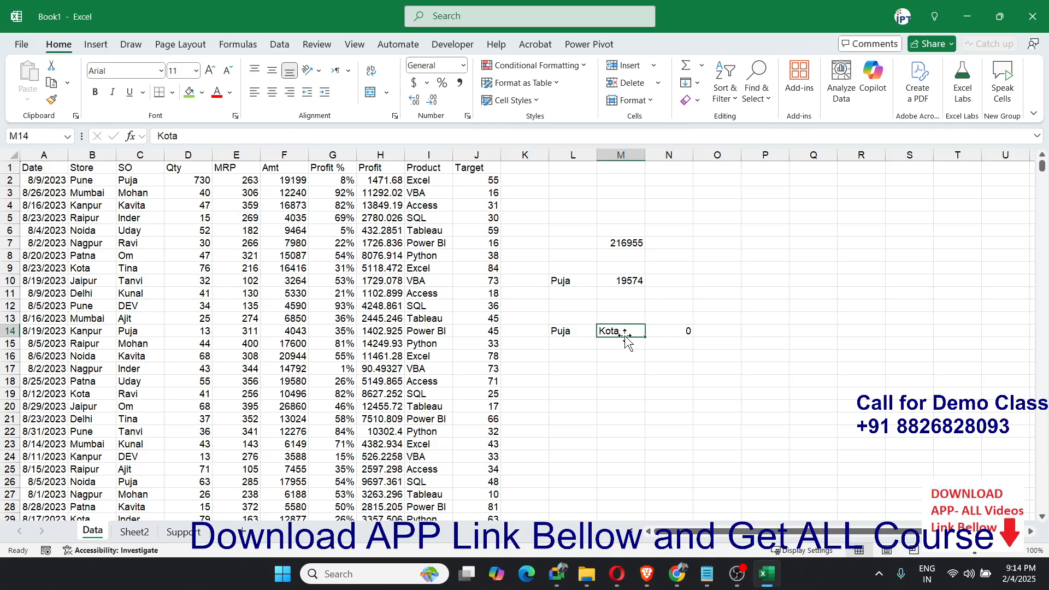
{"action": "type", "text": "Pune"}
{"action": "key", "text": "Return"}
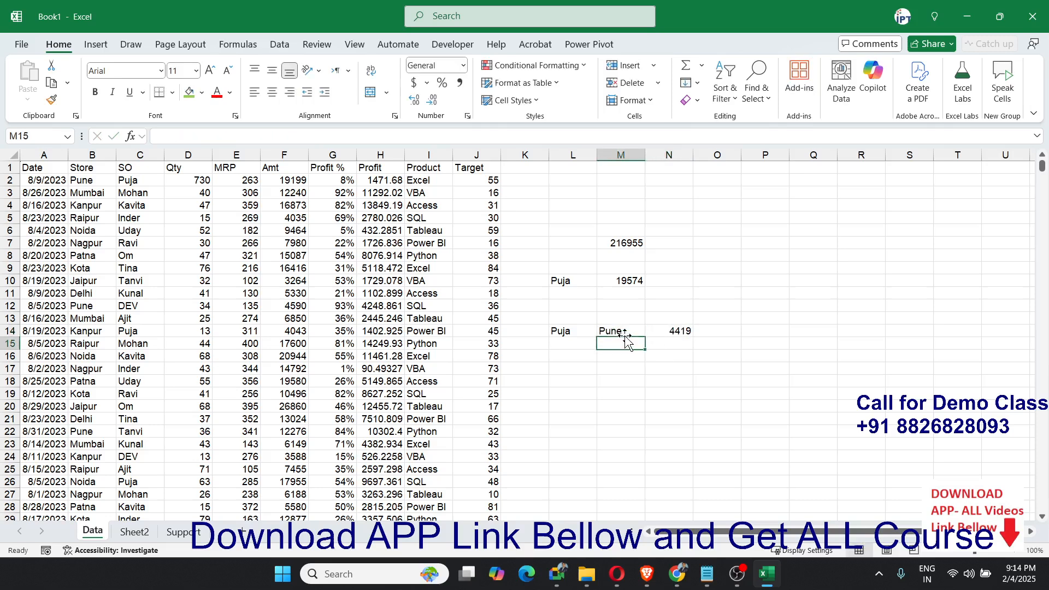
{"action": "left_click", "coordinate": [673, 331]}
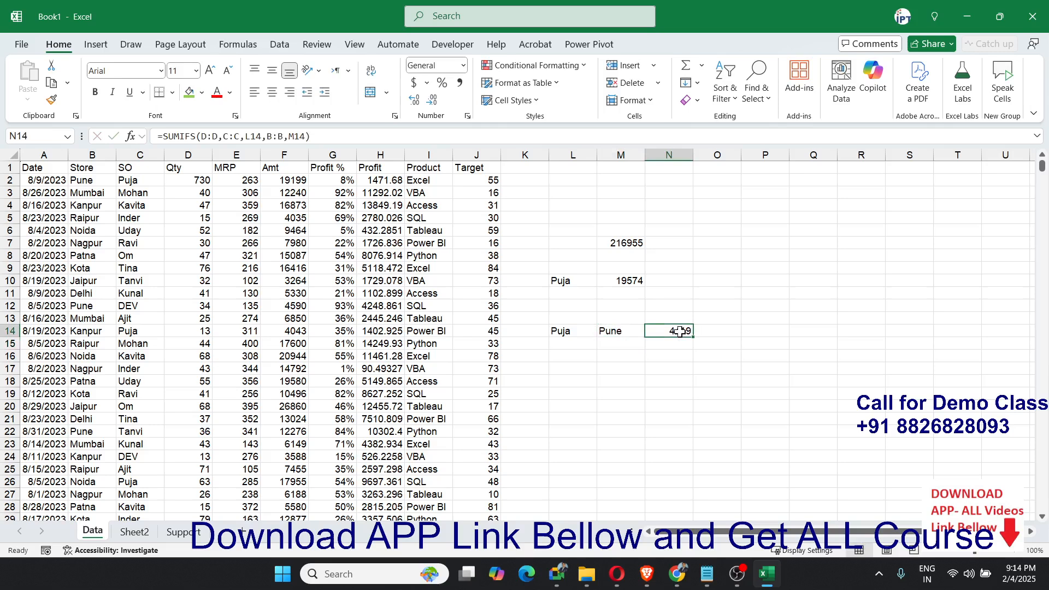
In the merged cell below Sold Qty on Sheet2, start a SUMIFS formula with the Data sheet's Qty column D:D as sum range
{"action": "left_click", "coordinate": [183, 533]}
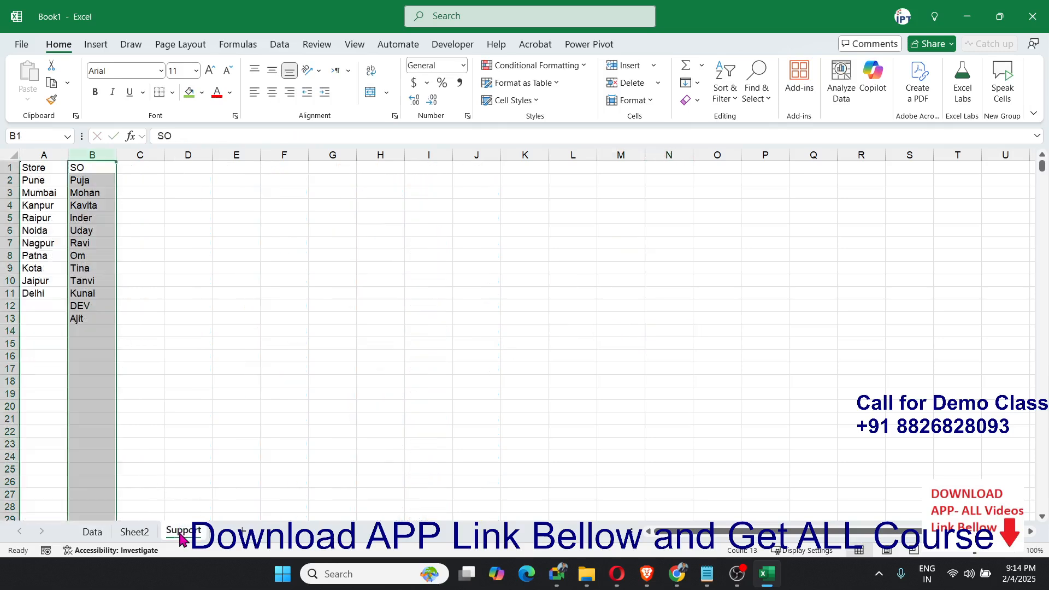
{"action": "left_click", "coordinate": [134, 531]}
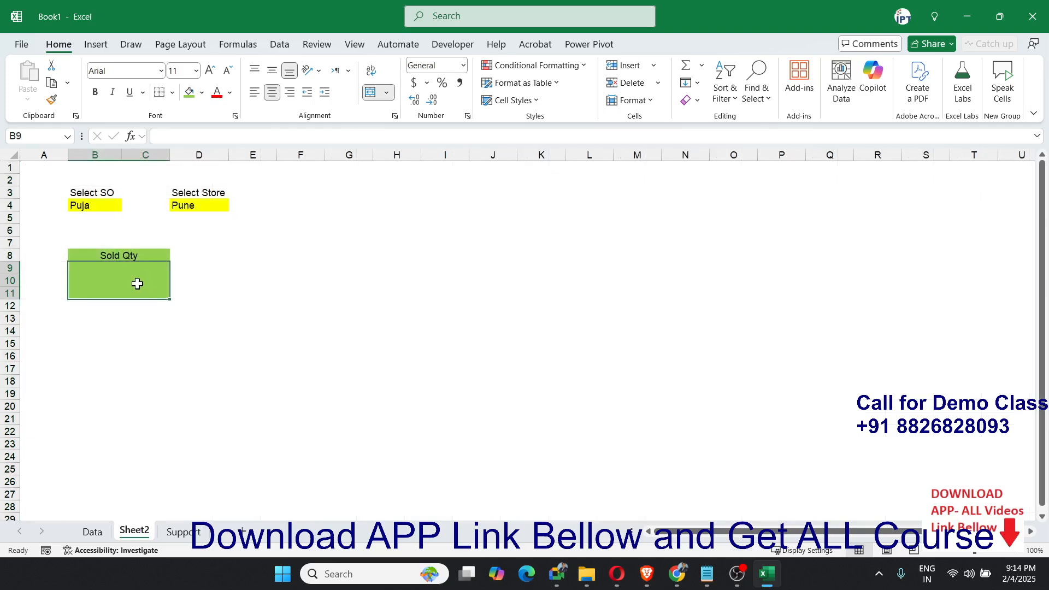
{"action": "left_click", "coordinate": [94, 205]}
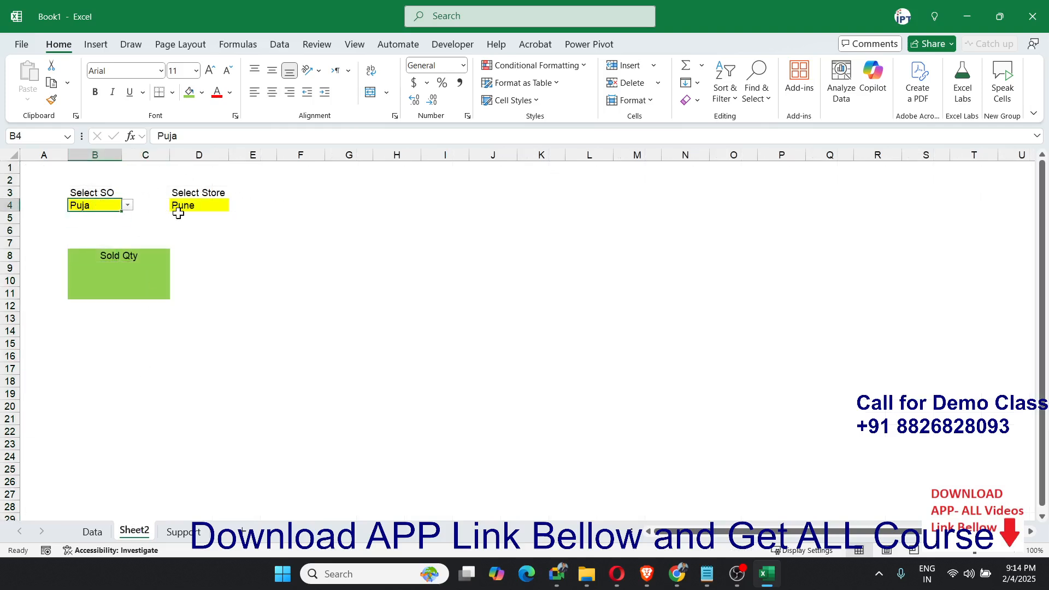
{"action": "left_click", "coordinate": [180, 217]}
{"action": "left_click", "coordinate": [182, 206]}
{"action": "left_click", "coordinate": [134, 270]}
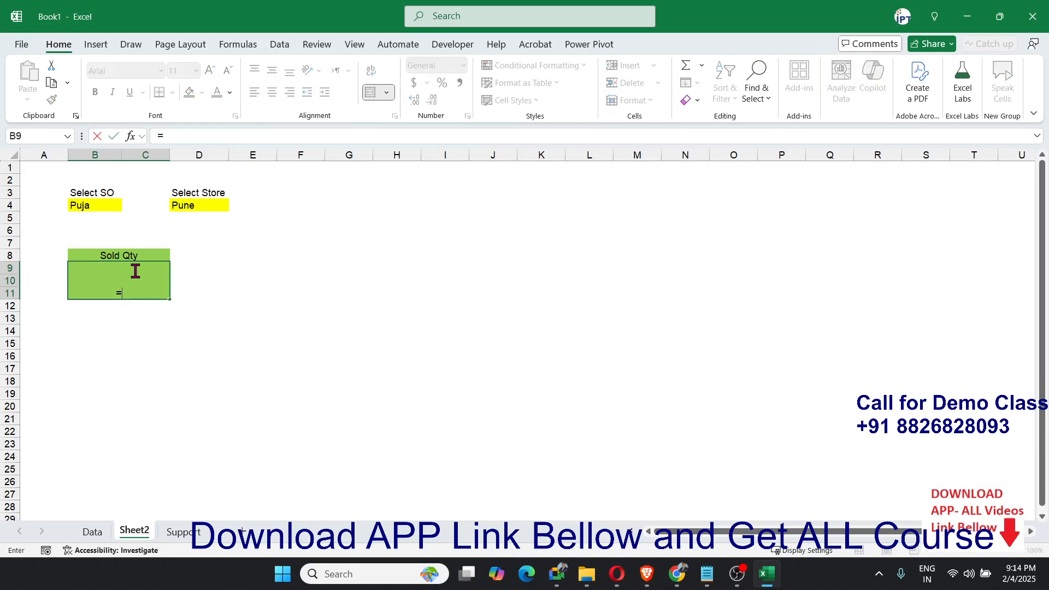
{"action": "type", "text": "=sum"}
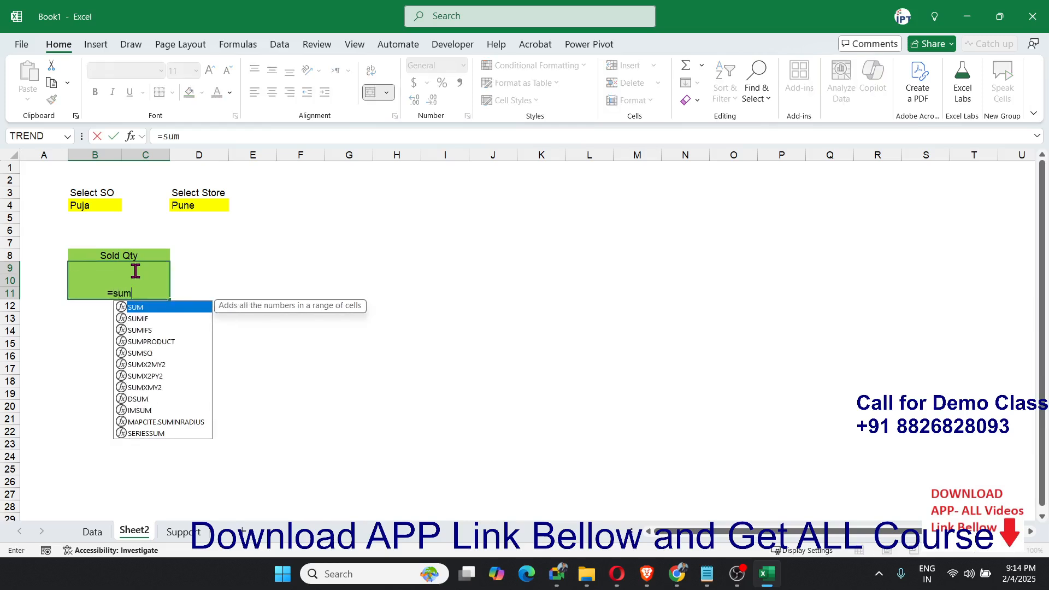
{"action": "key", "text": "Down"}
{"action": "key", "text": "Down"}
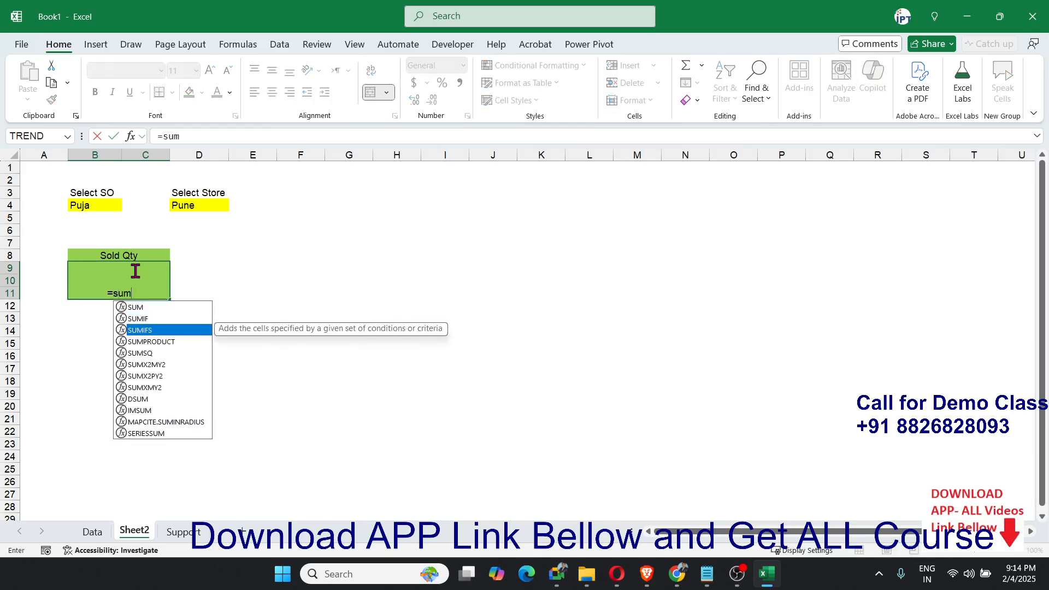
{"action": "key", "text": "Tab"}
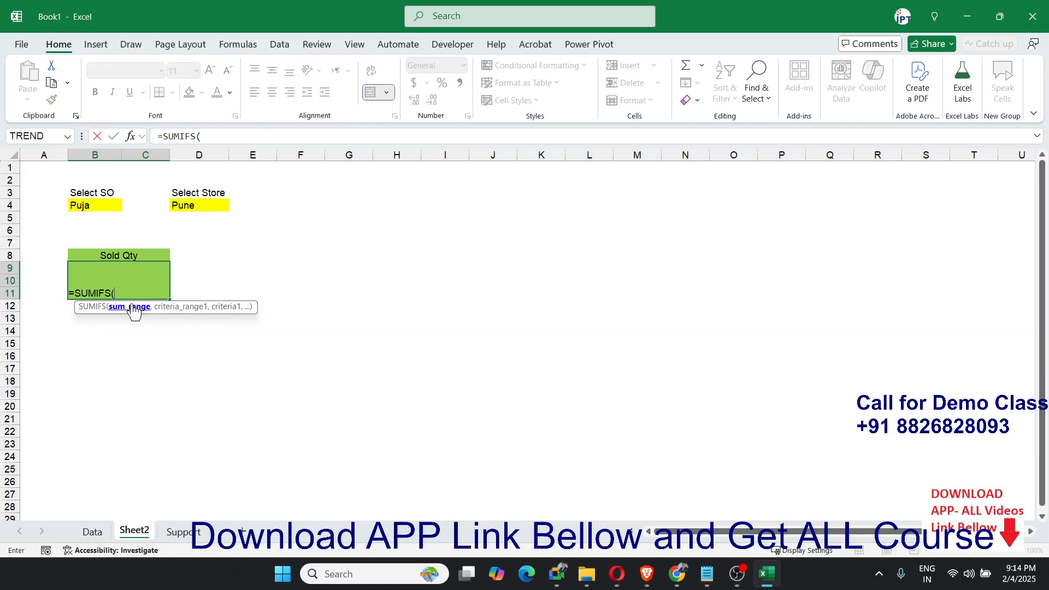
{"action": "left_click", "coordinate": [91, 533]}
{"action": "left_click", "coordinate": [188, 154]}
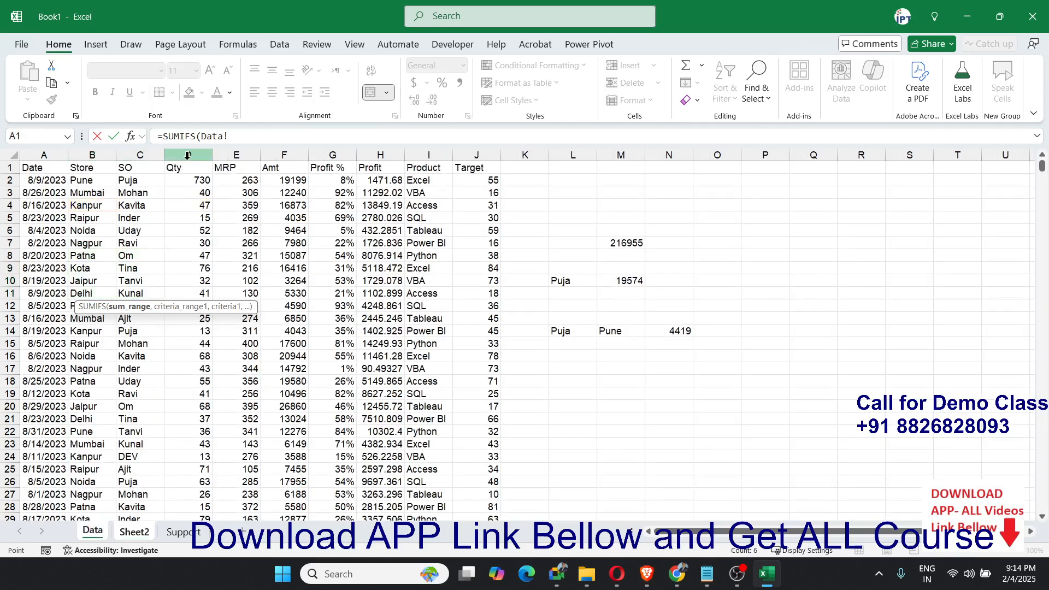
{"action": "type", "text": ","}
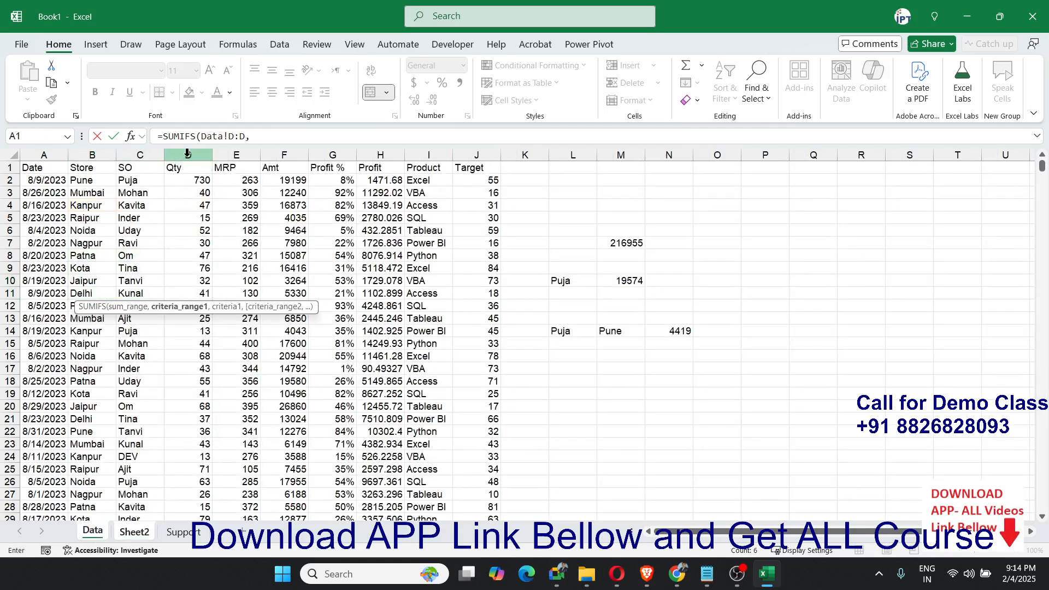
Add the first SUMIFS criterion, matching the Data sheet's SO column C:C to Sheet2!B4
{"action": "left_click", "coordinate": [141, 155]}
{"action": "type", "text": ","}
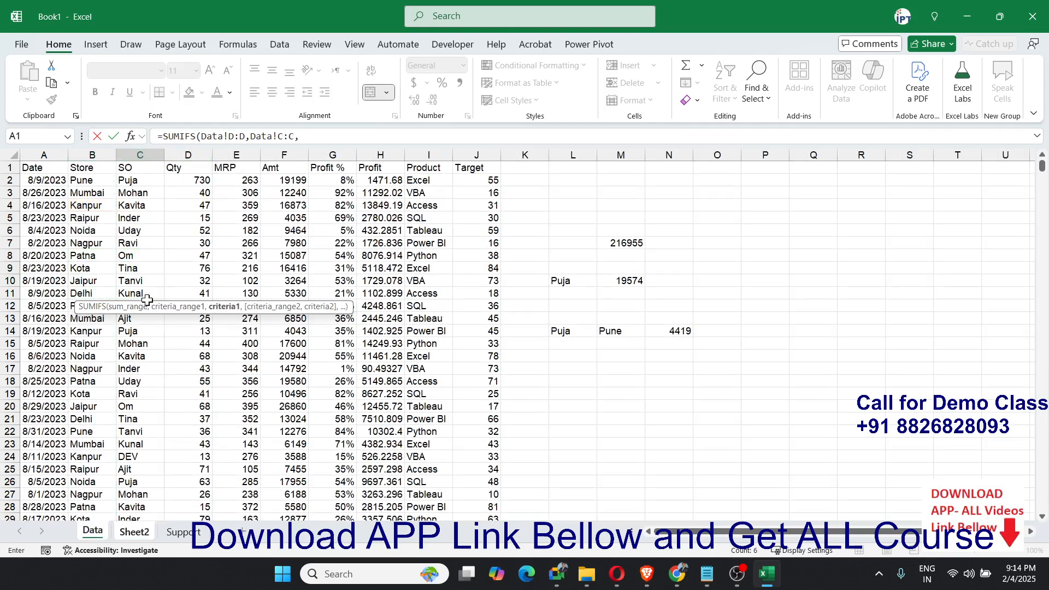
{"action": "left_click", "coordinate": [142, 531]}
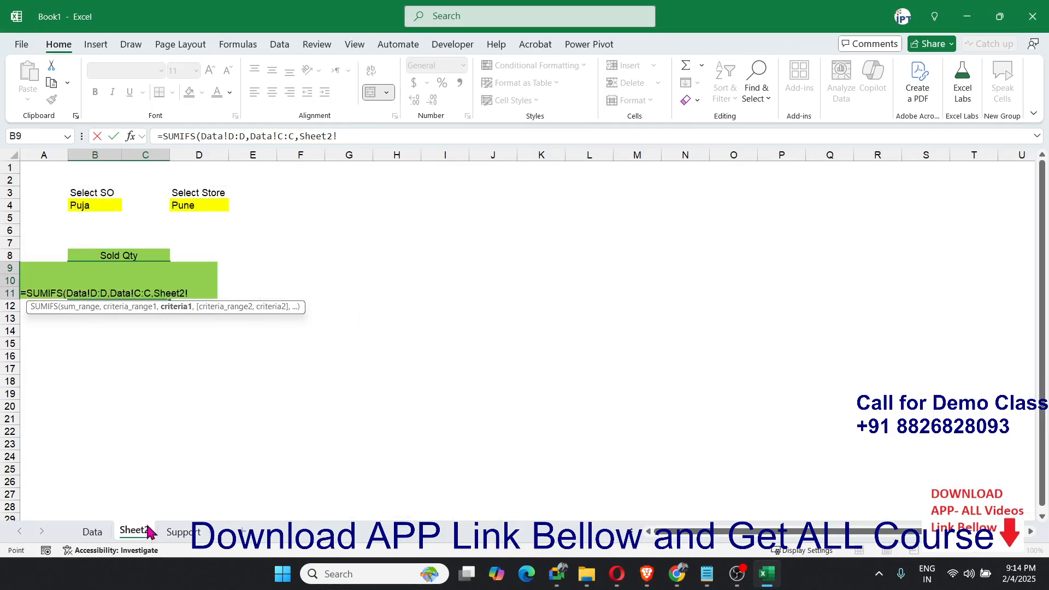
{"action": "left_click", "coordinate": [99, 204]}
{"action": "type", "text": ","}
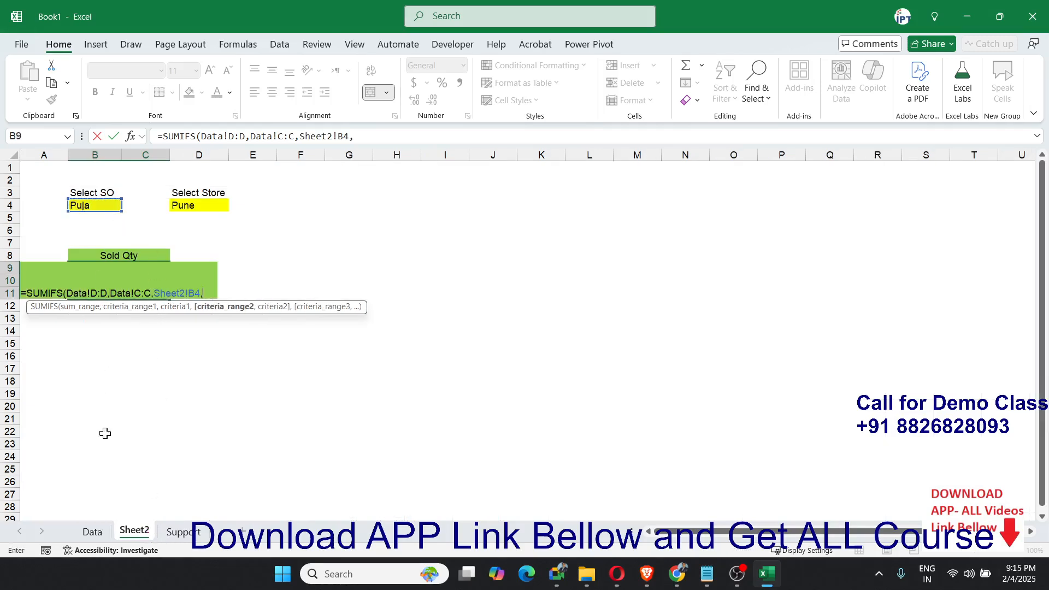
Add the second criterion, matching the Data sheet's Store column B:B to Sheet2!D4, and complete the Sold Qty formula
{"action": "left_click", "coordinate": [92, 531]}
{"action": "left_click", "coordinate": [87, 155]}
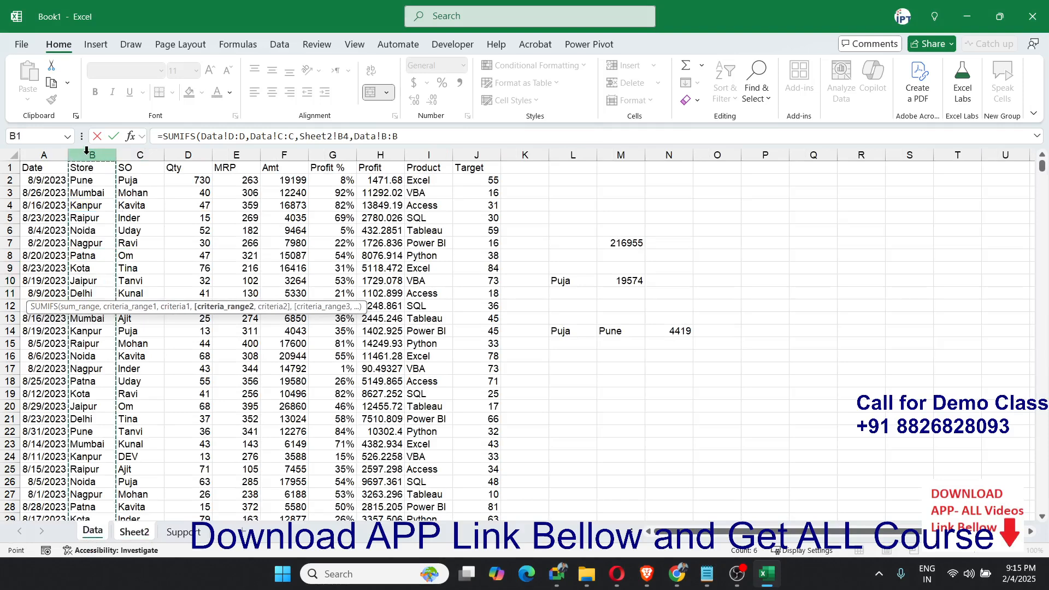
{"action": "type", "text": ","}
{"action": "left_click", "coordinate": [134, 531]}
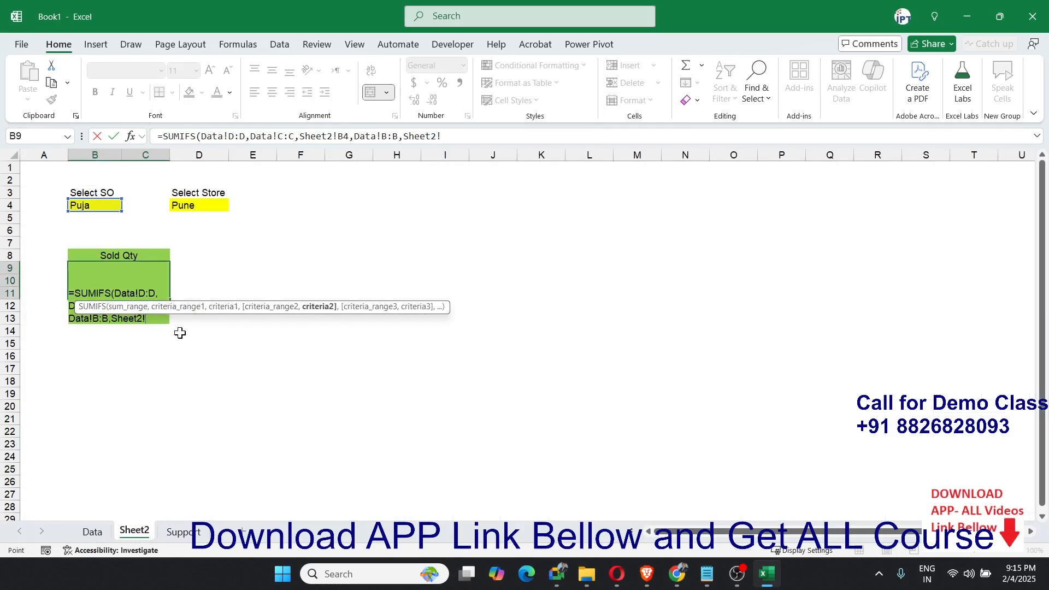
{"action": "left_click", "coordinate": [189, 206]}
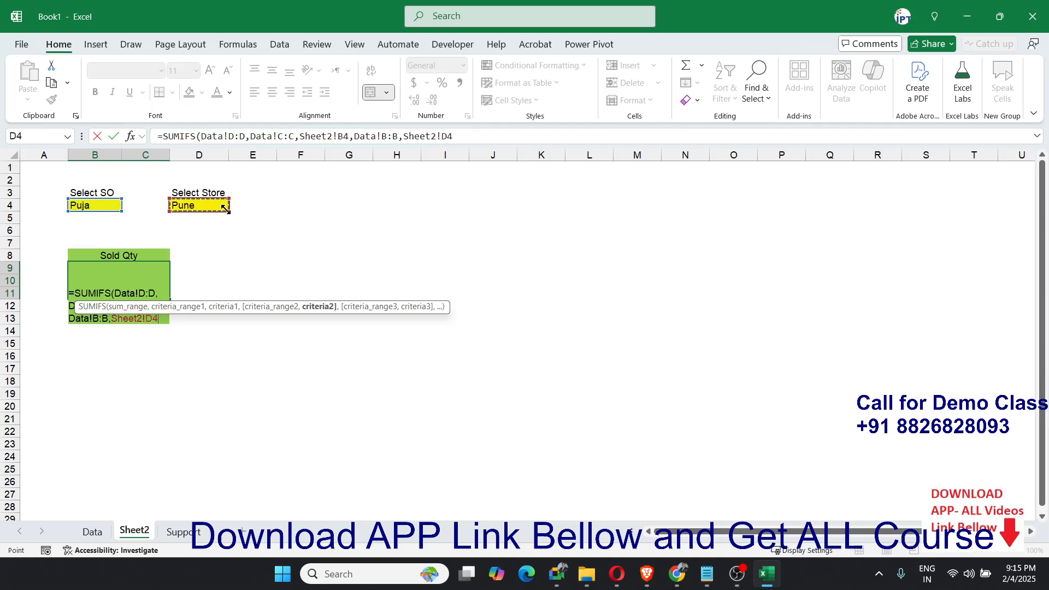
{"action": "key", "text": "Return"}
{"action": "key", "text": "Up"}
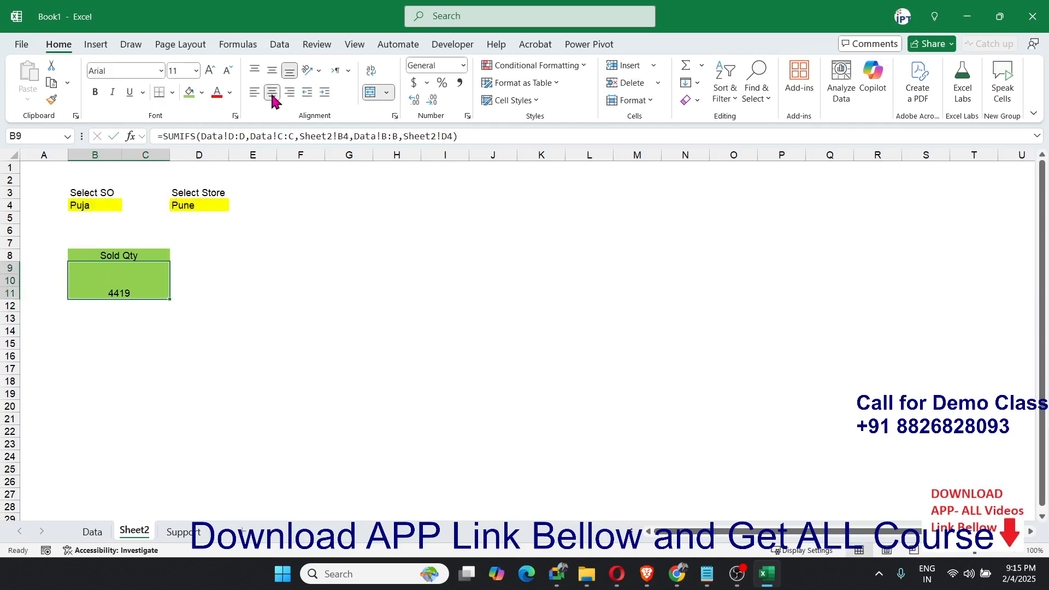
Middle-align the Sold Qty result vertically and enlarge its font to size 22
{"action": "left_click", "coordinate": [272, 70]}
{"action": "left_click", "coordinate": [211, 70]}
{"action": "left_click", "coordinate": [211, 70]}
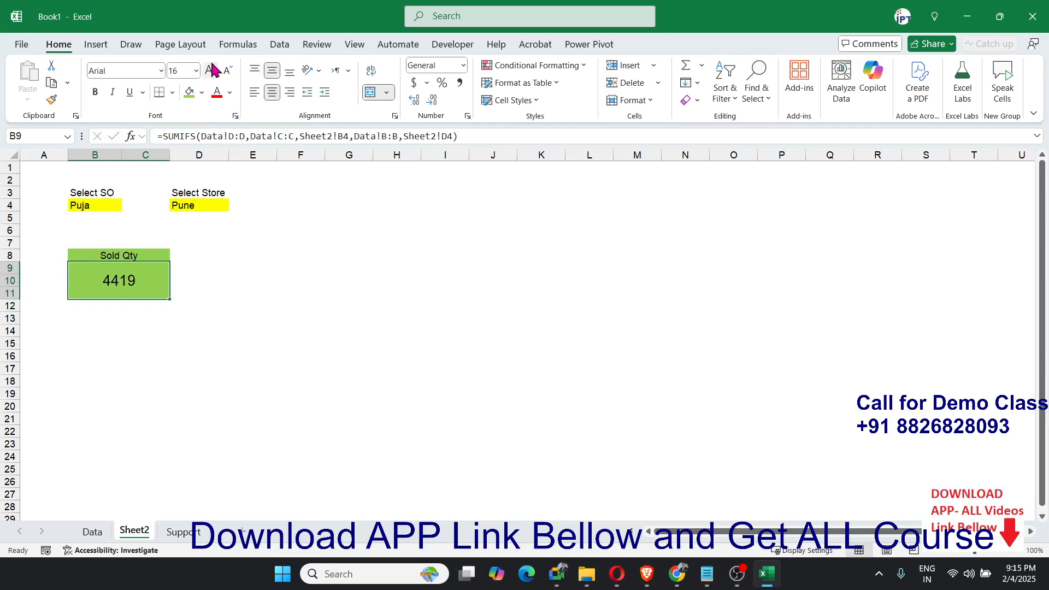
{"action": "left_click", "coordinate": [210, 70]}
{"action": "left_click", "coordinate": [211, 69]}
{"action": "left_click", "coordinate": [210, 70]}
{"action": "left_click", "coordinate": [210, 70]}
Change the font color of the Sold Qty result to white
{"action": "left_click", "coordinate": [229, 92]}
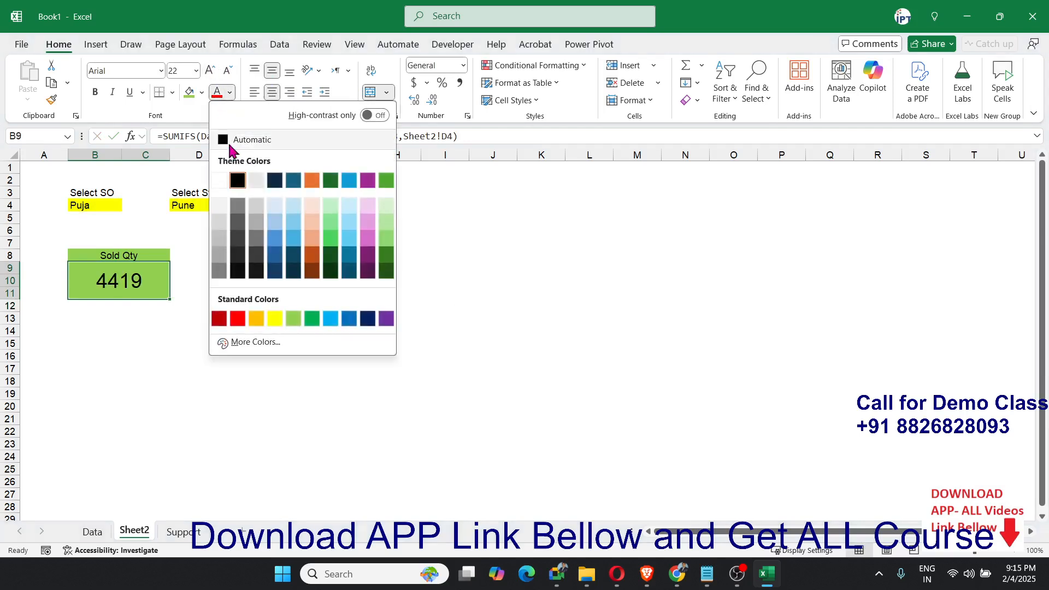
{"action": "left_click", "coordinate": [219, 179]}
{"action": "left_click", "coordinate": [300, 281]}
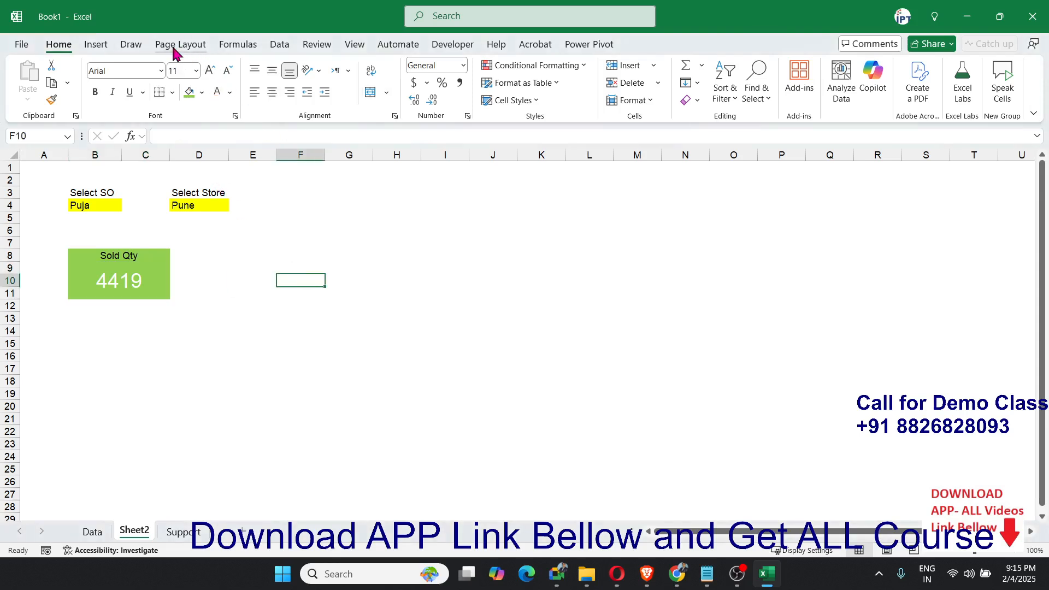
Draw a rounded rectangle about 1.15" high and 2.09" wide beside the Sold Qty block and remove its fill
{"action": "left_click", "coordinate": [237, 45]}
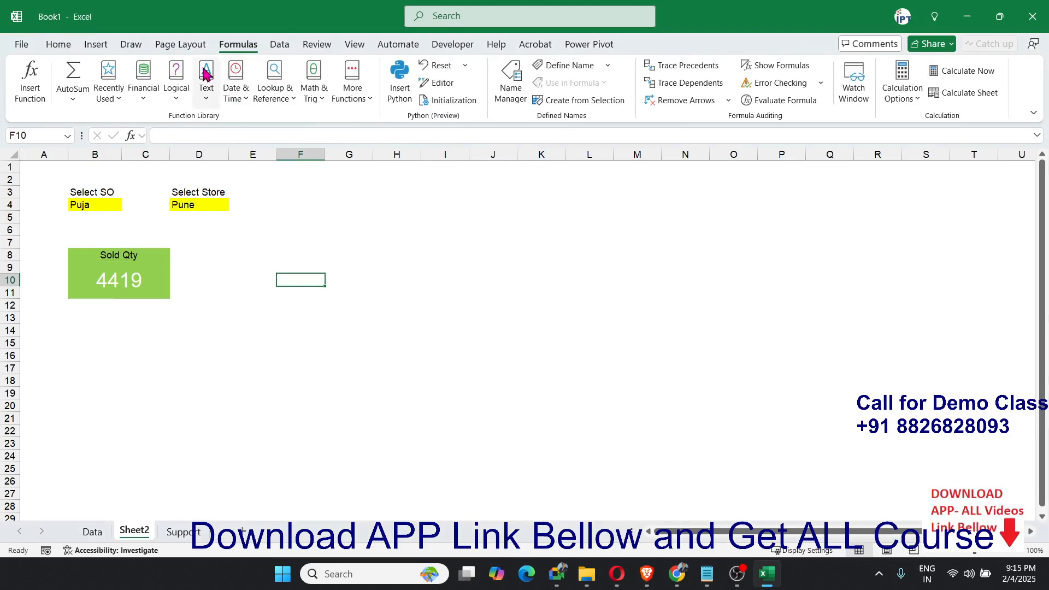
{"action": "left_click", "coordinate": [181, 45]}
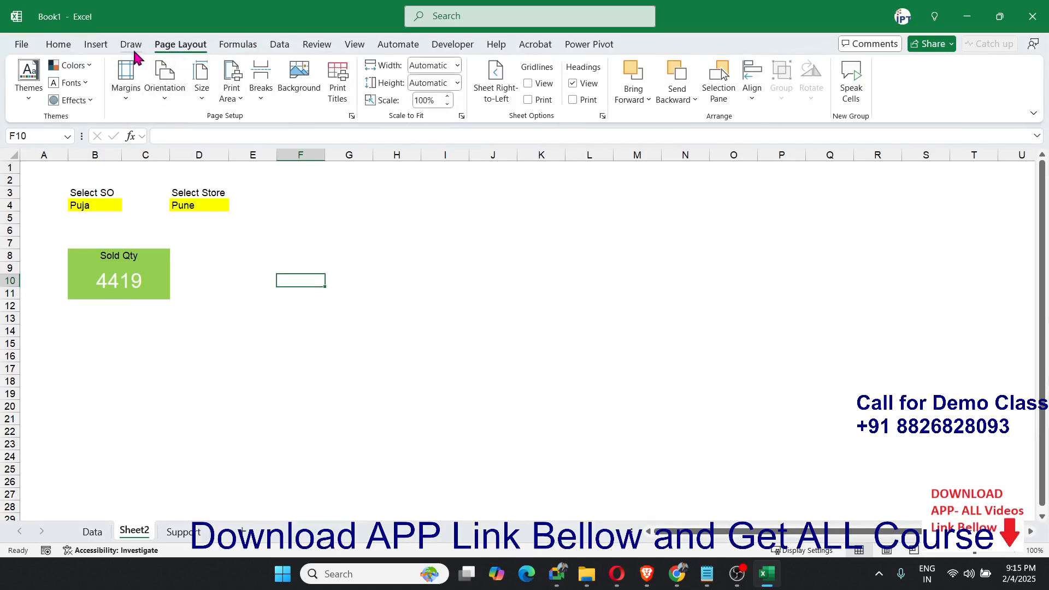
{"action": "left_click", "coordinate": [98, 45]}
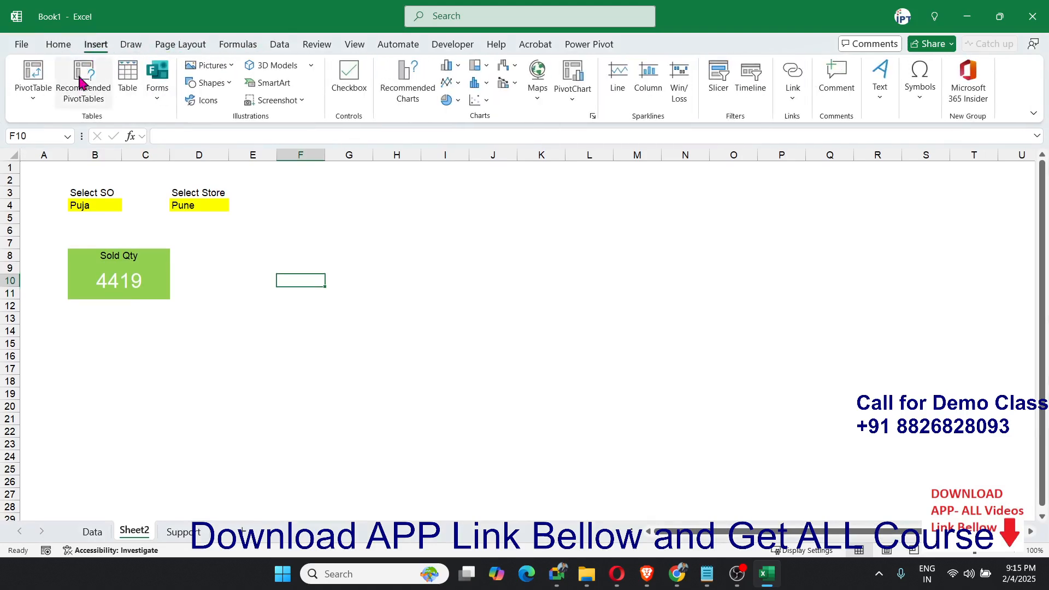
{"action": "left_click", "coordinate": [222, 83]}
{"action": "key", "text": "Escape"}
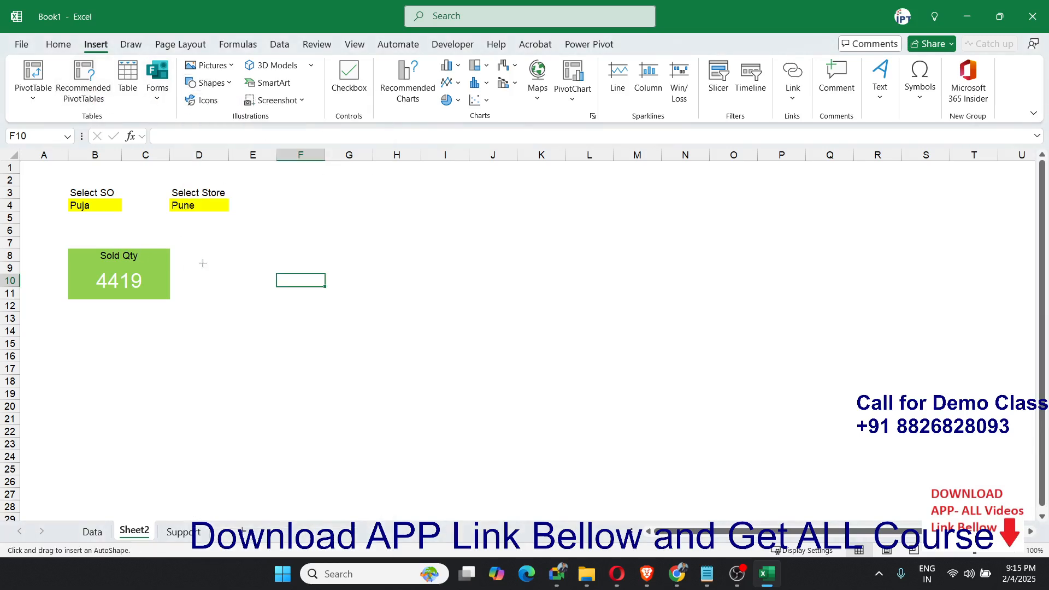
{"action": "mouse_move", "coordinate": [202, 262]}
{"action": "left_mouse_down"}
{"action": "mouse_move", "coordinate": [295, 342]}
{"action": "mouse_move", "coordinate": [340, 338]}
{"action": "left_mouse_up"}
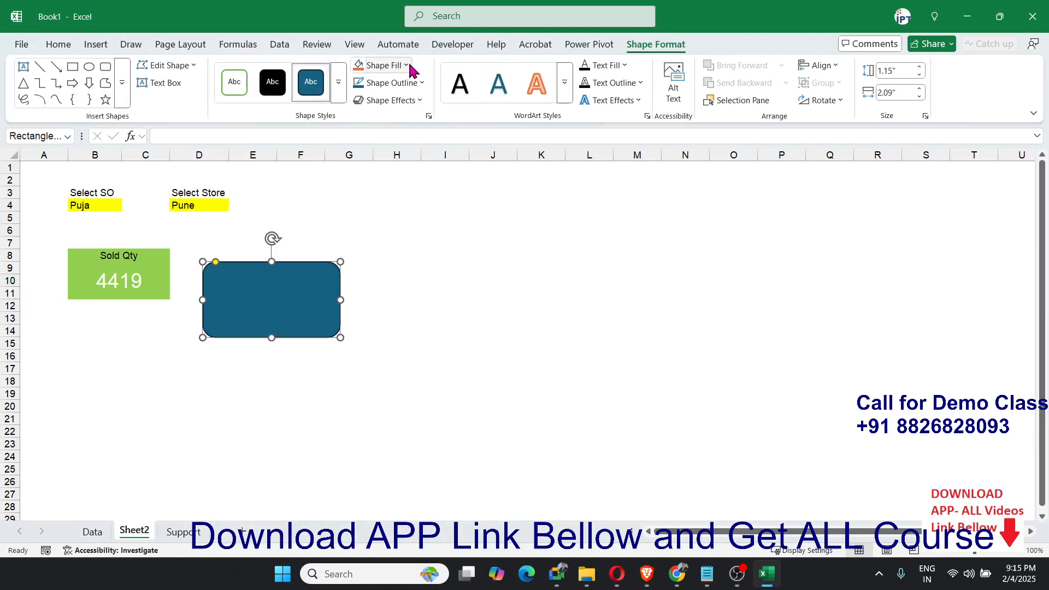
{"action": "left_click", "coordinate": [384, 65]}
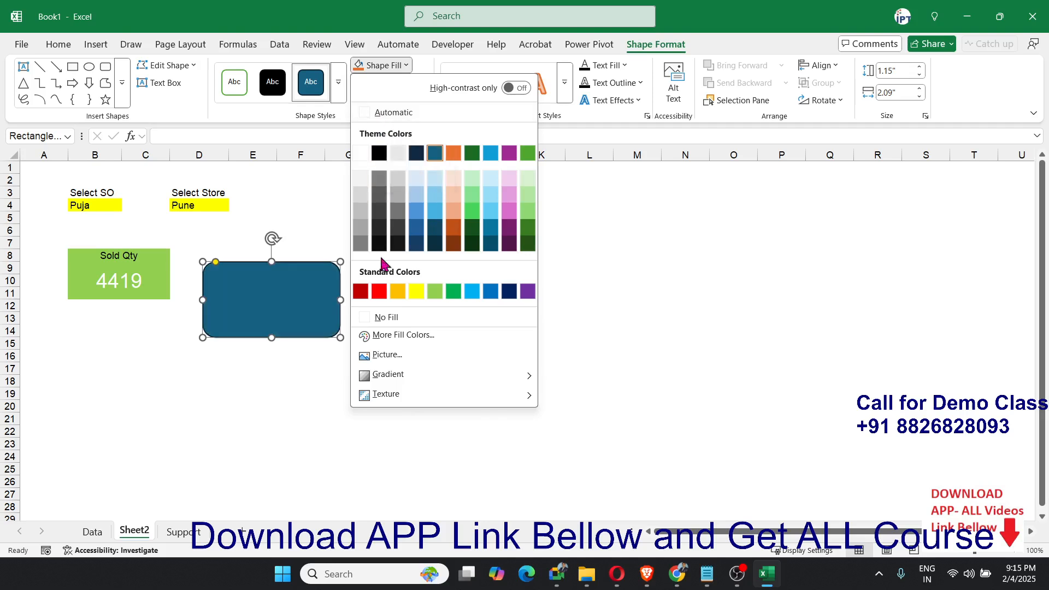
{"action": "left_click", "coordinate": [391, 318]}
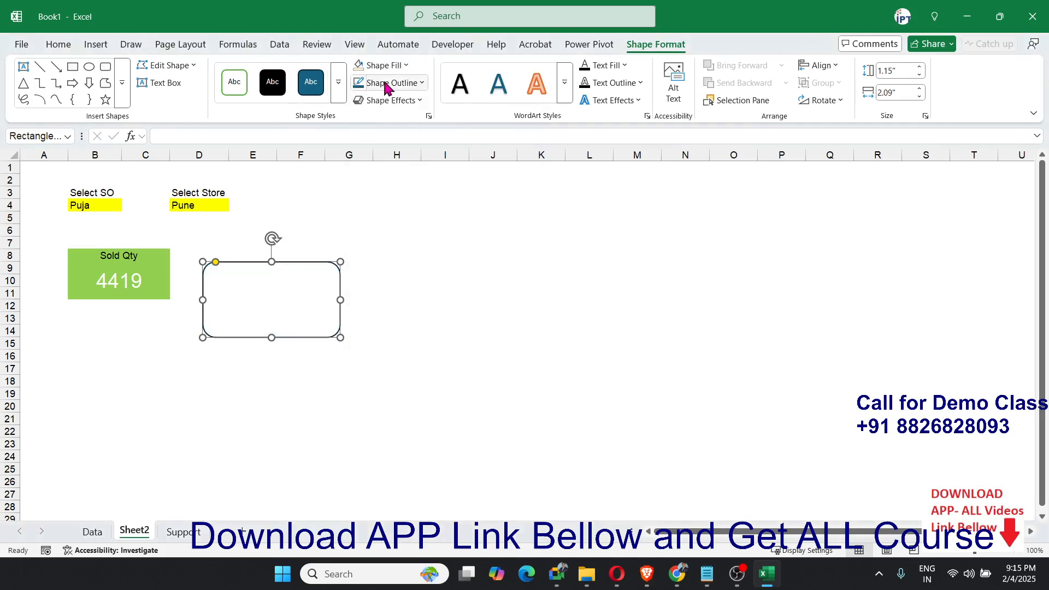
Give the rounded rectangle a green outline and fit it around the Sold Qty block at about 0.8" by 1.6"
{"action": "left_click", "coordinate": [426, 82]}
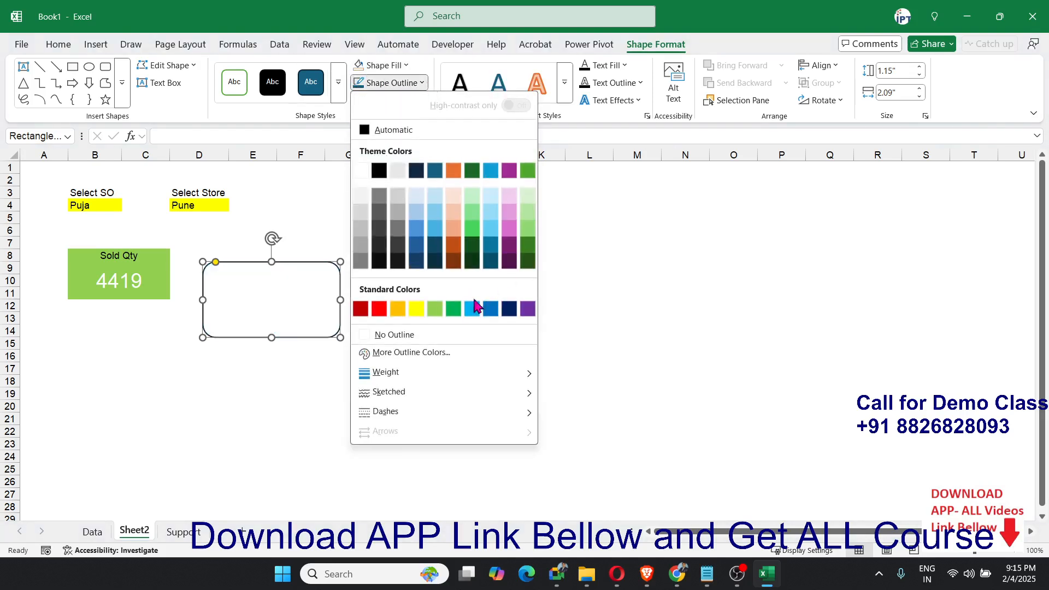
{"action": "left_click", "coordinate": [453, 309]}
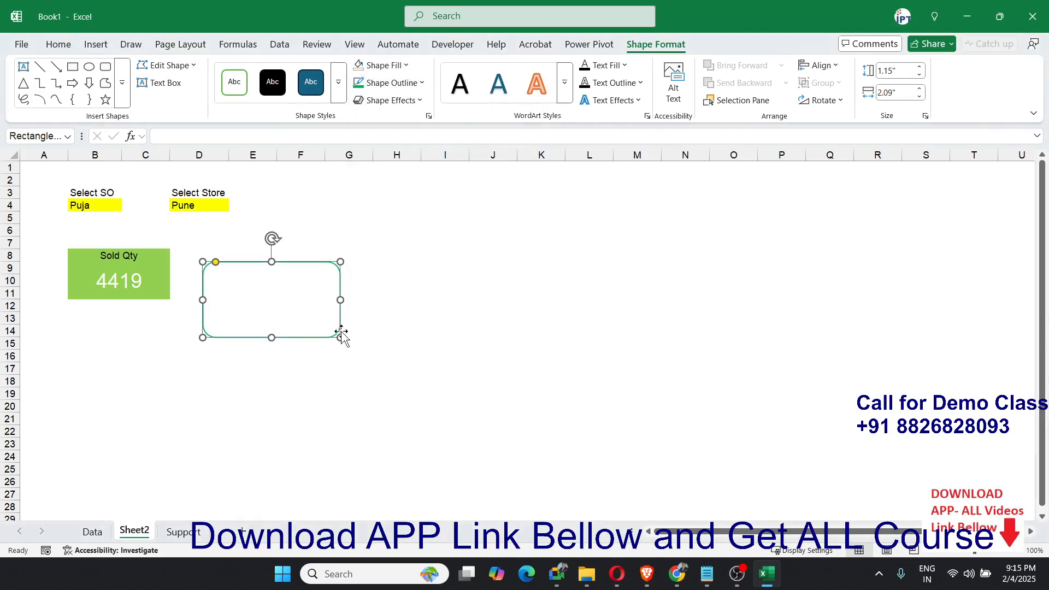
{"action": "left_click_drag", "start_coordinate": [340, 337], "coordinate": [169, 300]}
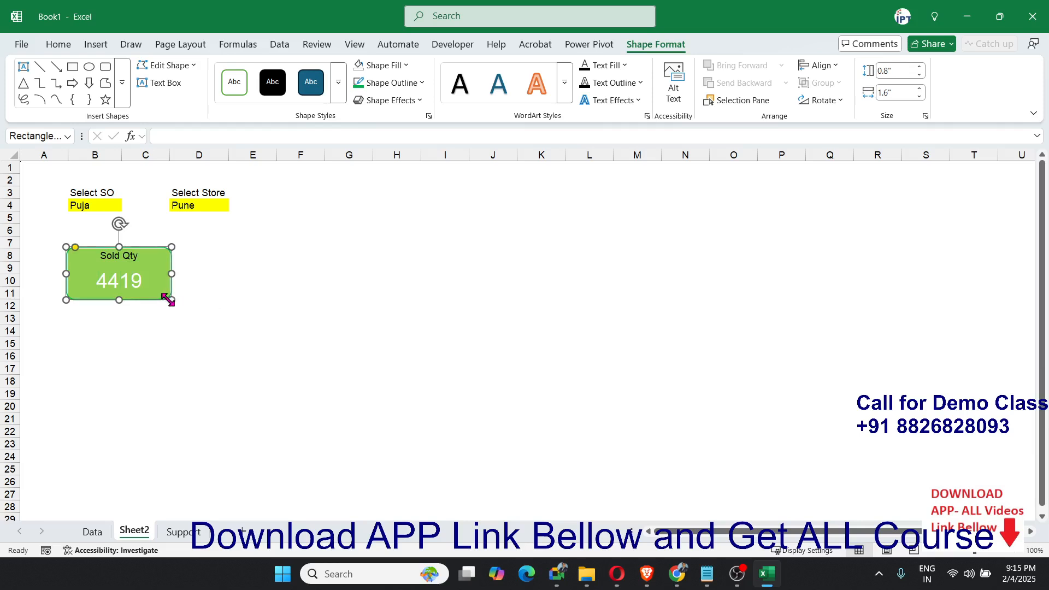
Set the outline weight of the rounded rectangle around the Sold Qty block to 4½ pt
{"action": "left_click", "coordinate": [418, 83]}
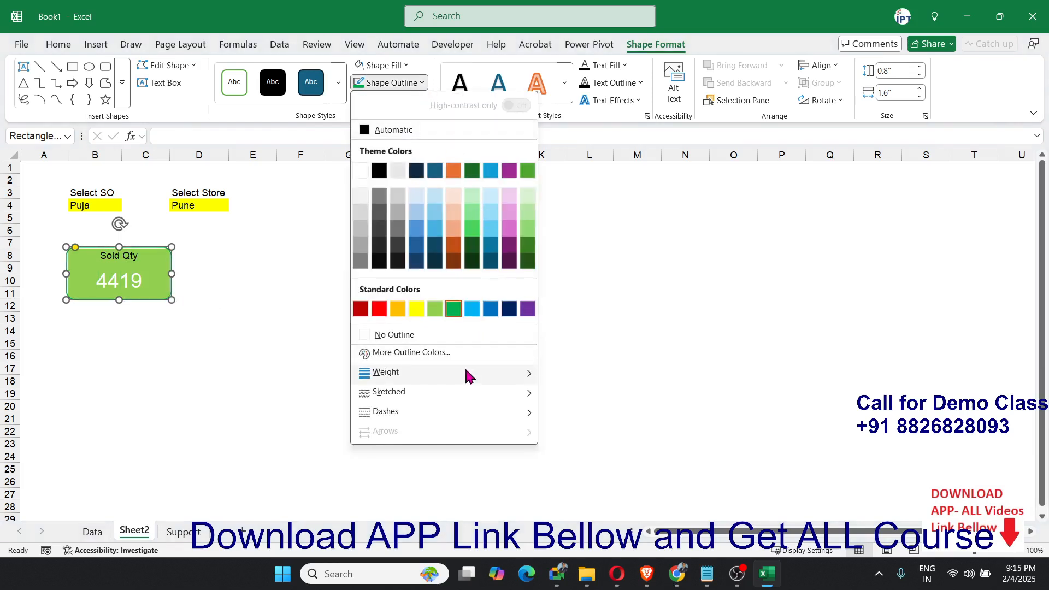
{"action": "mouse_move", "coordinate": [468, 372]}
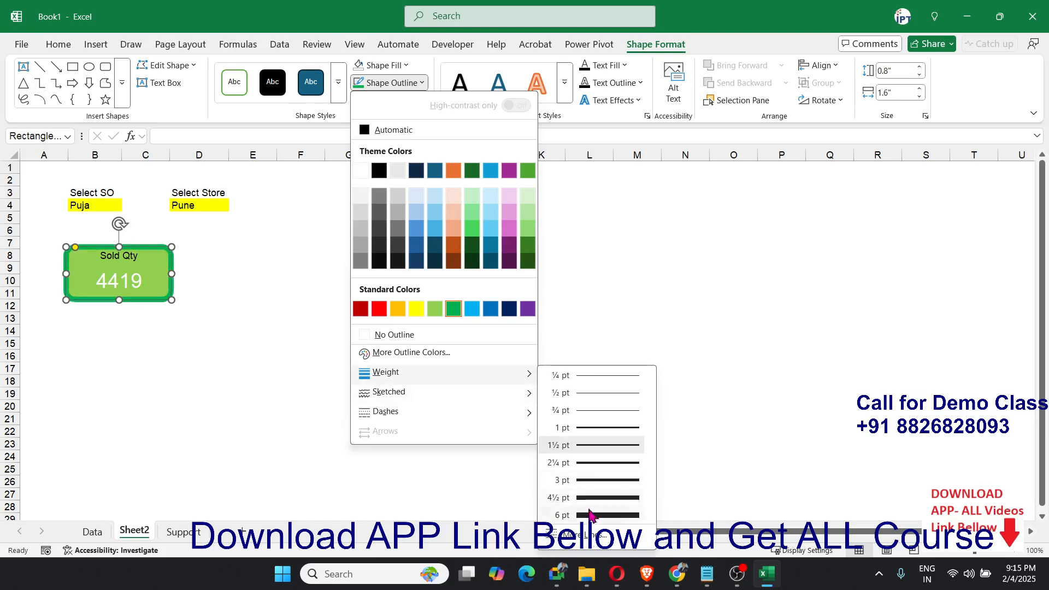
{"action": "left_click", "coordinate": [589, 497]}
{"action": "left_click", "coordinate": [348, 380]}
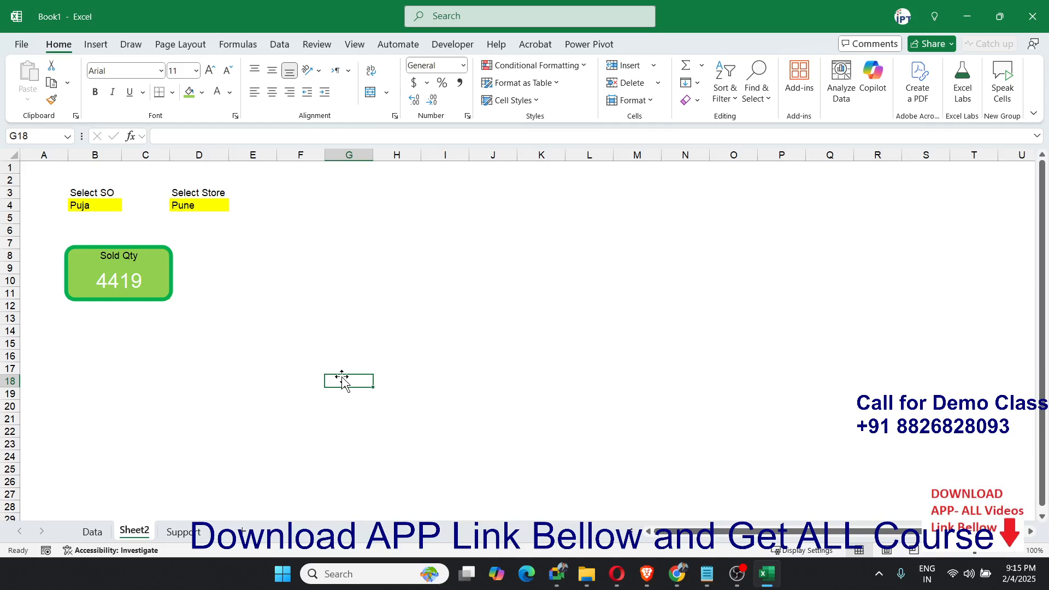
Examine the Select SO and Select Store cells and the choices in the SO drop-down
{"action": "left_click", "coordinate": [192, 207]}
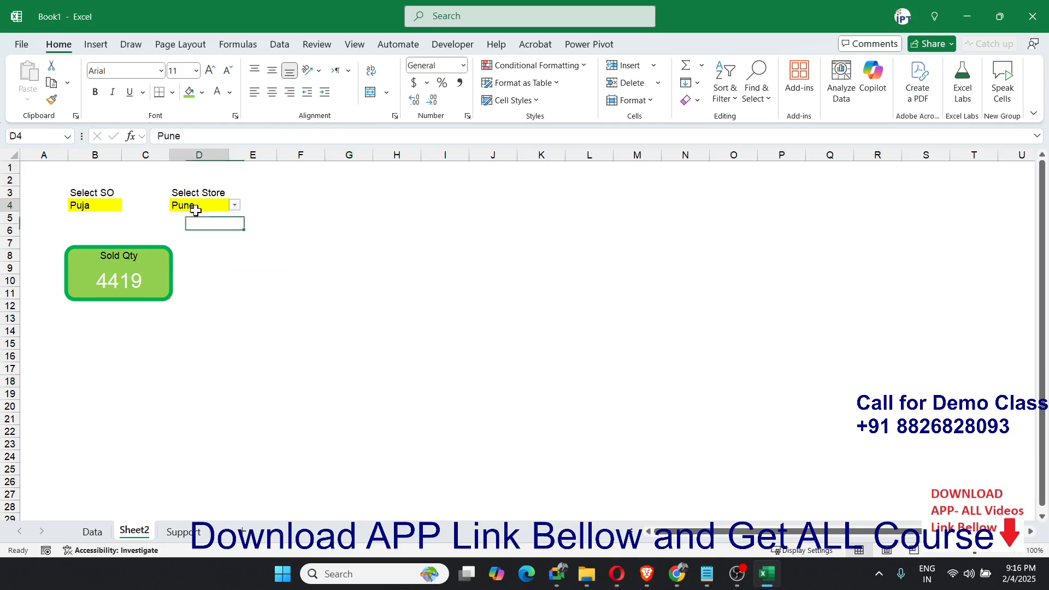
{"action": "left_click", "coordinate": [97, 207]}
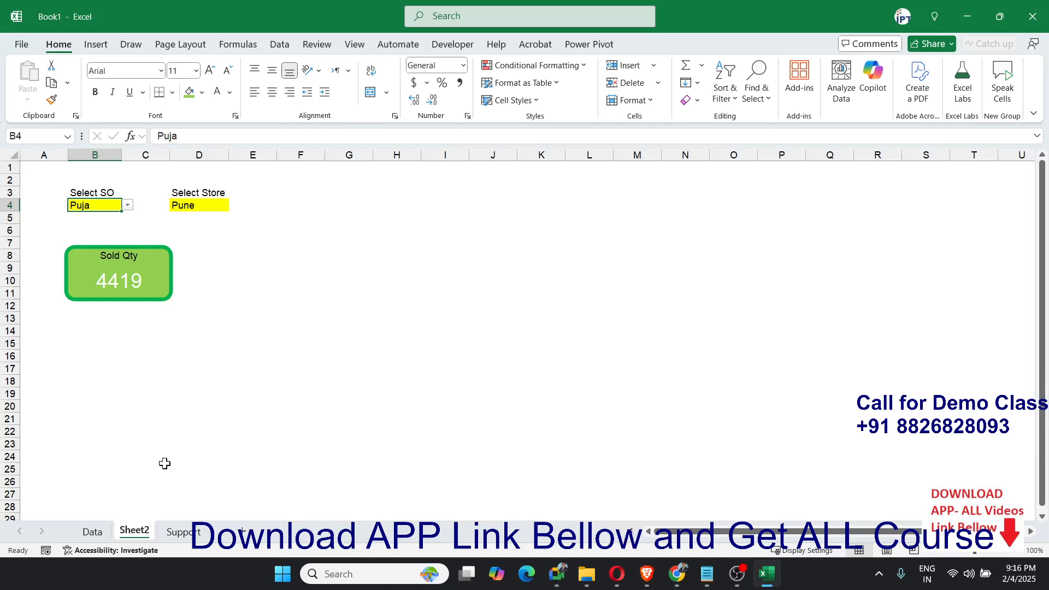
{"action": "scroll", "coordinate": [524, 338], "scroll_direction": "down", "scroll_amount": 3}
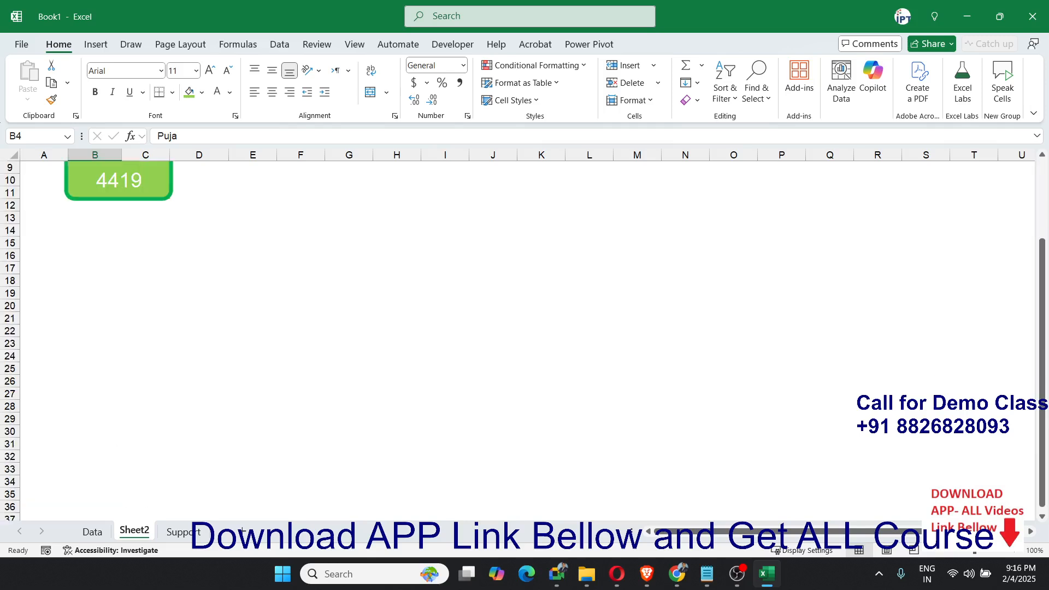
{"action": "scroll", "coordinate": [525, 339], "scroll_direction": "up", "scroll_amount": 3}
{"action": "key", "text": "alt+Tab"}
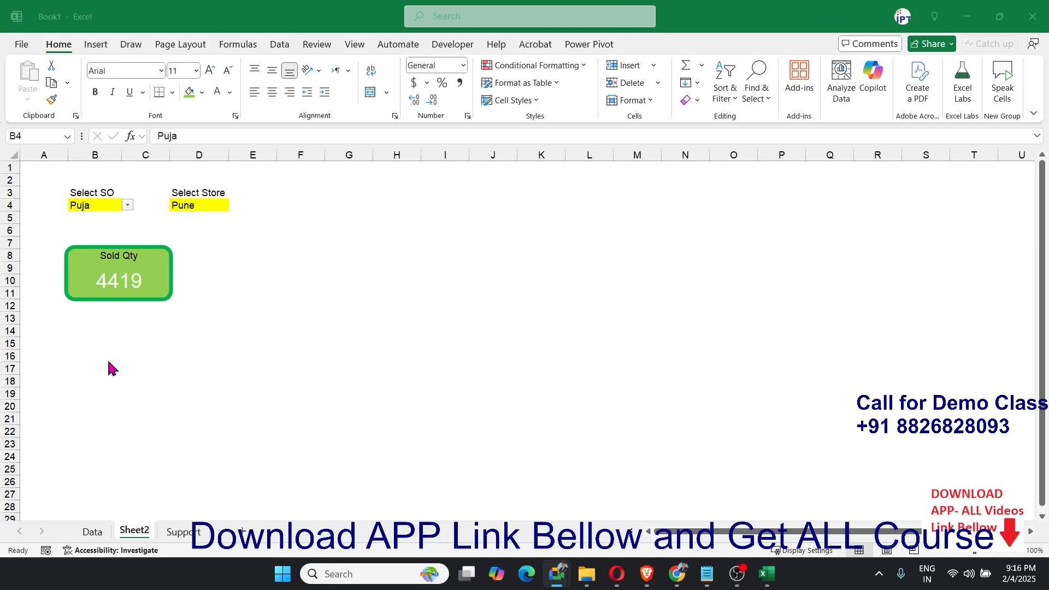
{"action": "key", "text": "alt+Tab"}
{"action": "left_click", "coordinate": [243, 278]}
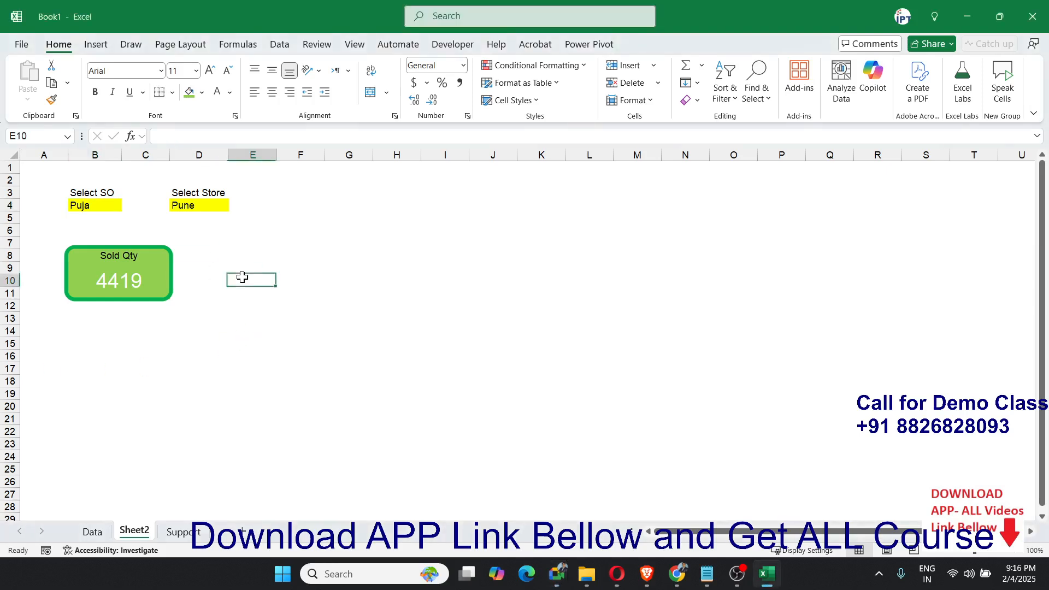
{"action": "left_click", "coordinate": [113, 207]}
{"action": "left_click", "coordinate": [127, 206]}
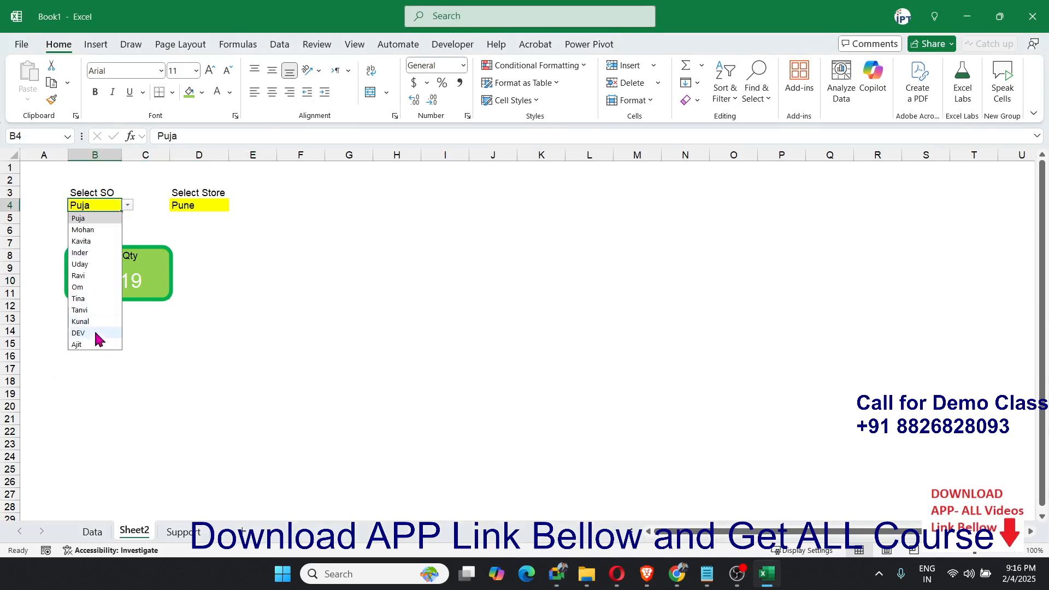
{"action": "left_click", "coordinate": [300, 245]}
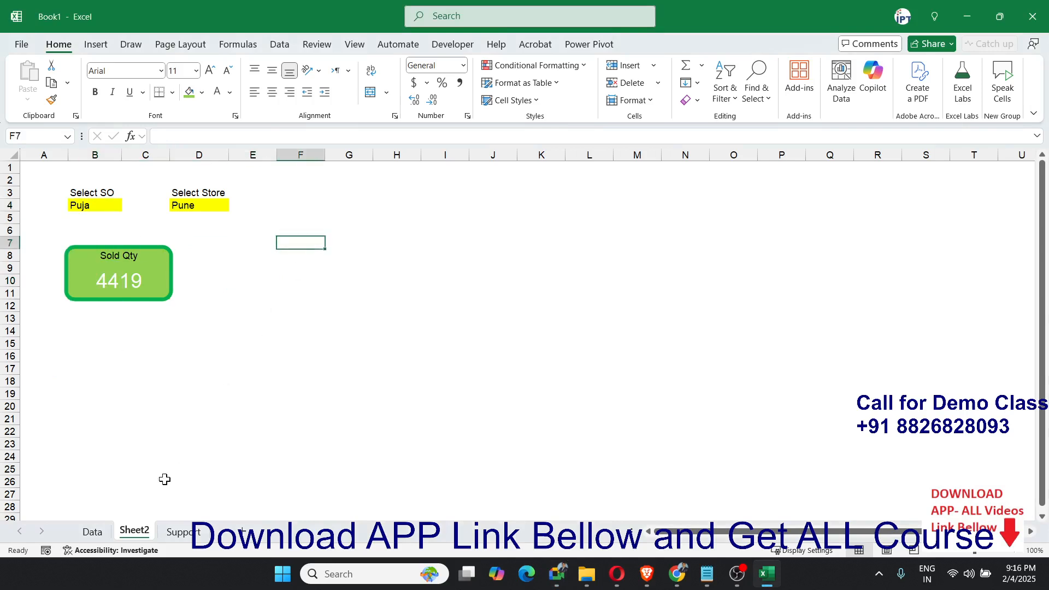
Shift the store names on the Support sheet down one row and enter ALL in A2 above them
{"action": "left_click", "coordinate": [105, 532]}
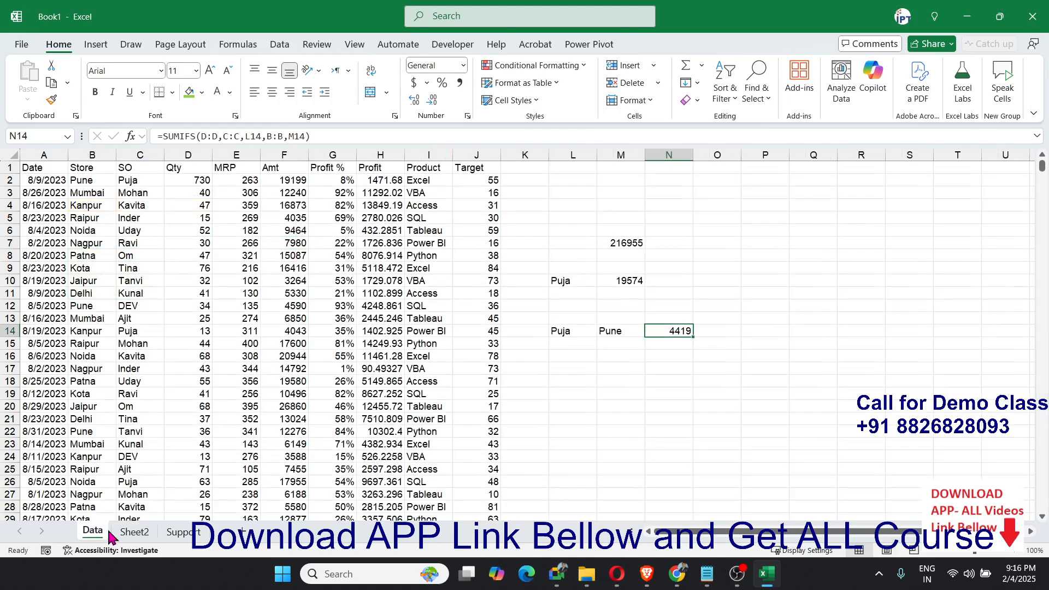
{"action": "left_click", "coordinate": [180, 531]}
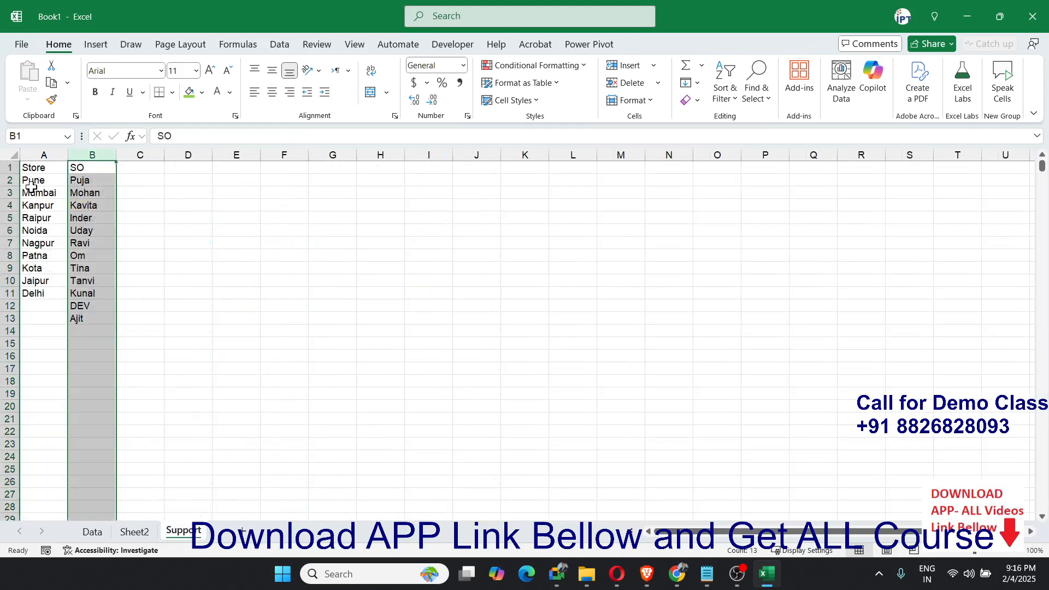
{"action": "left_click_drag", "start_coordinate": [32, 186], "coordinate": [33, 293]}
{"action": "key", "text": "ctrl+c"}
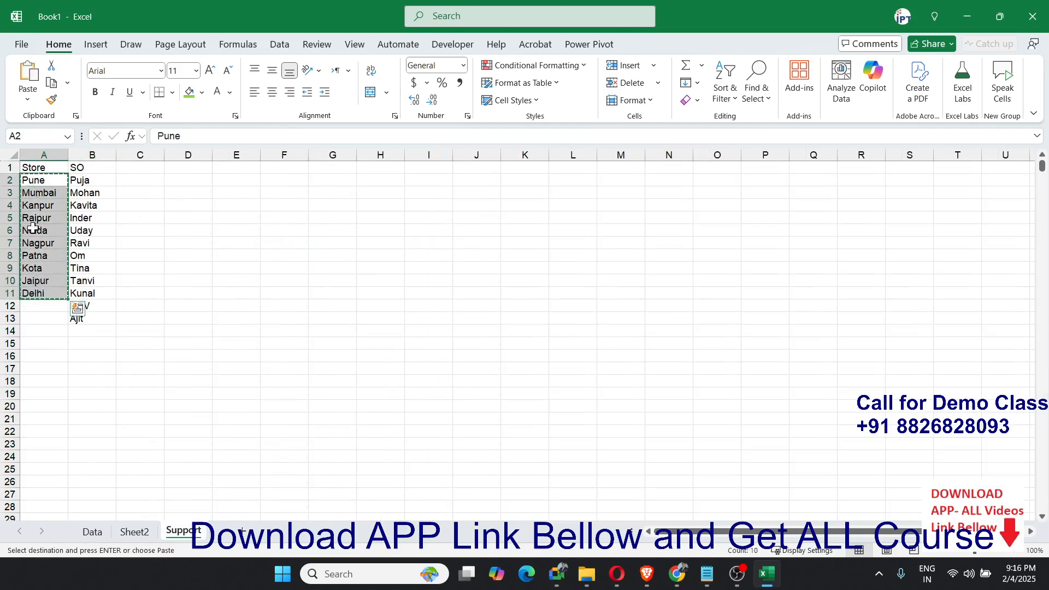
{"action": "left_click", "coordinate": [42, 194]}
{"action": "key", "text": "Return"}
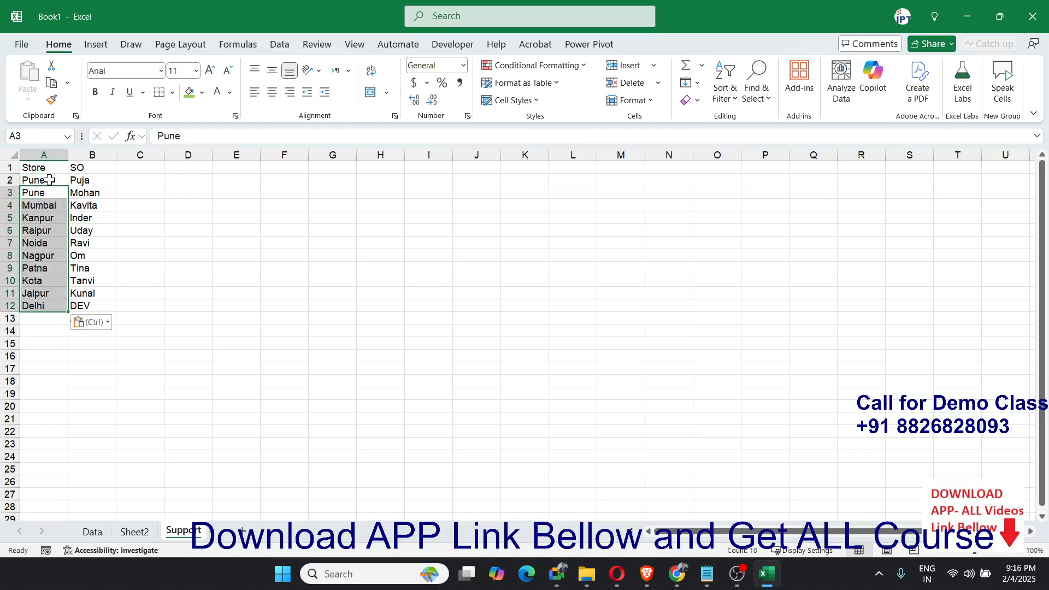
{"action": "left_click", "coordinate": [49, 180]}
{"action": "type", "text": "AL"}
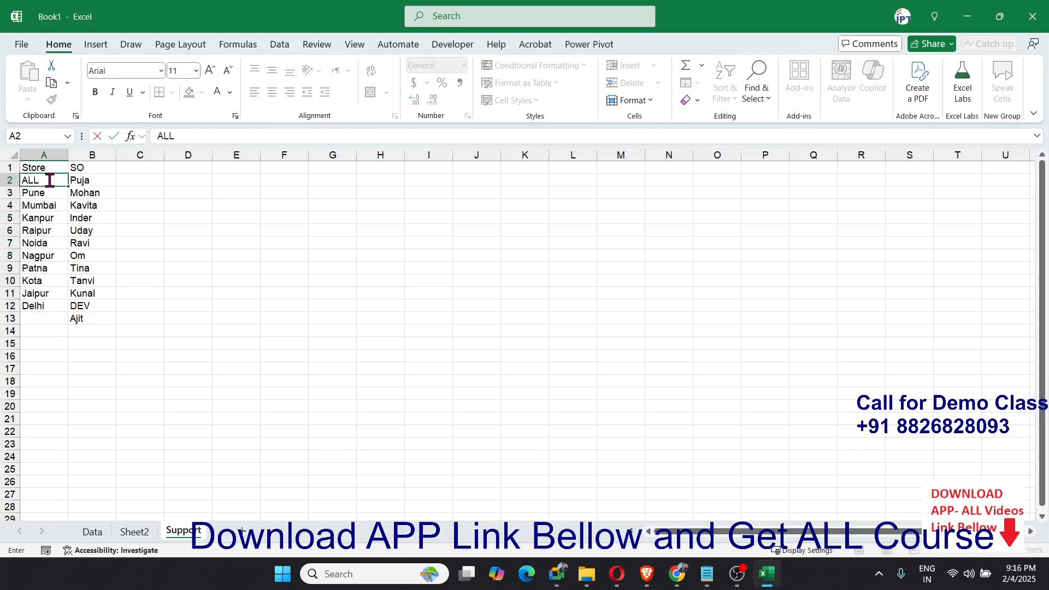
{"action": "type", "text": "L"}
{"action": "left_click", "coordinate": [92, 205]}
Shift the SO names on the Support sheet down one row and enter ALL in B2 above them
{"action": "left_click_drag", "start_coordinate": [87, 180], "coordinate": [94, 317]}
{"action": "key", "text": "ctrl+c"}
{"action": "left_click", "coordinate": [89, 192]}
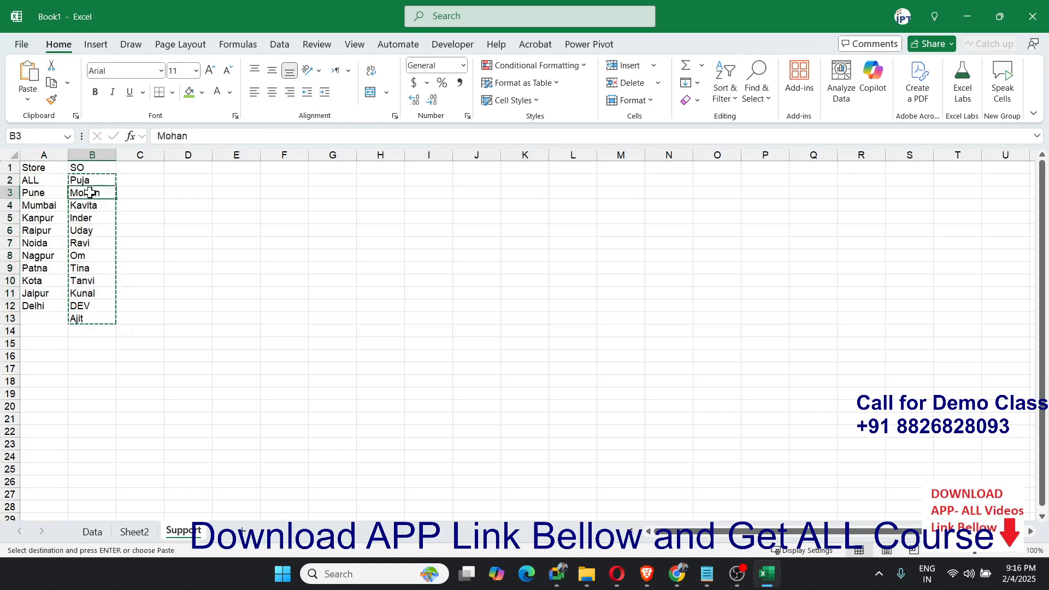
{"action": "key", "text": "ctrl+v"}
{"action": "left_click", "coordinate": [94, 180]}
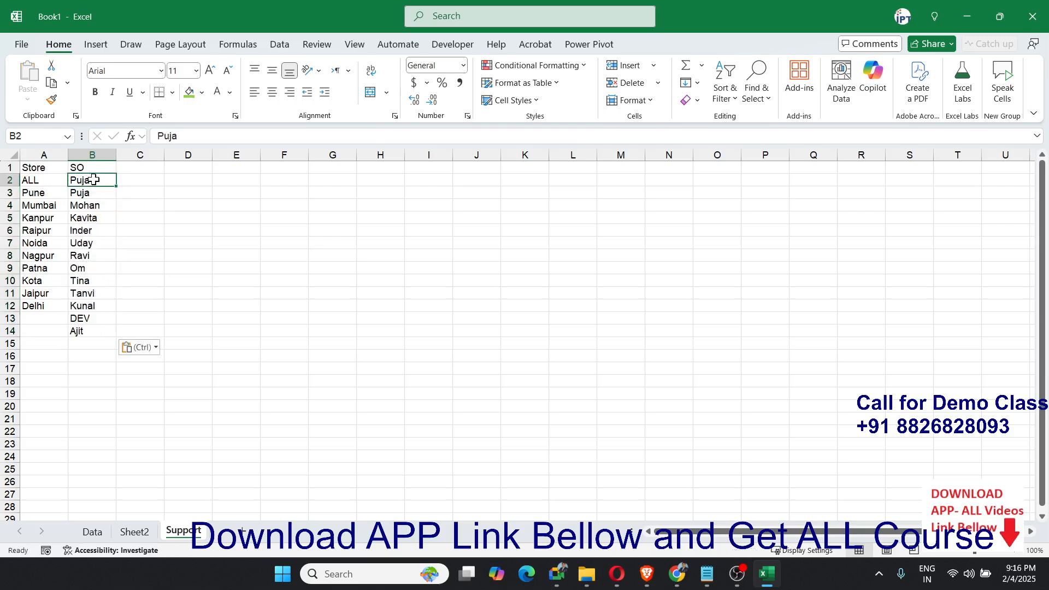
{"action": "type", "text": "ALL"}
{"action": "key", "text": "Return"}
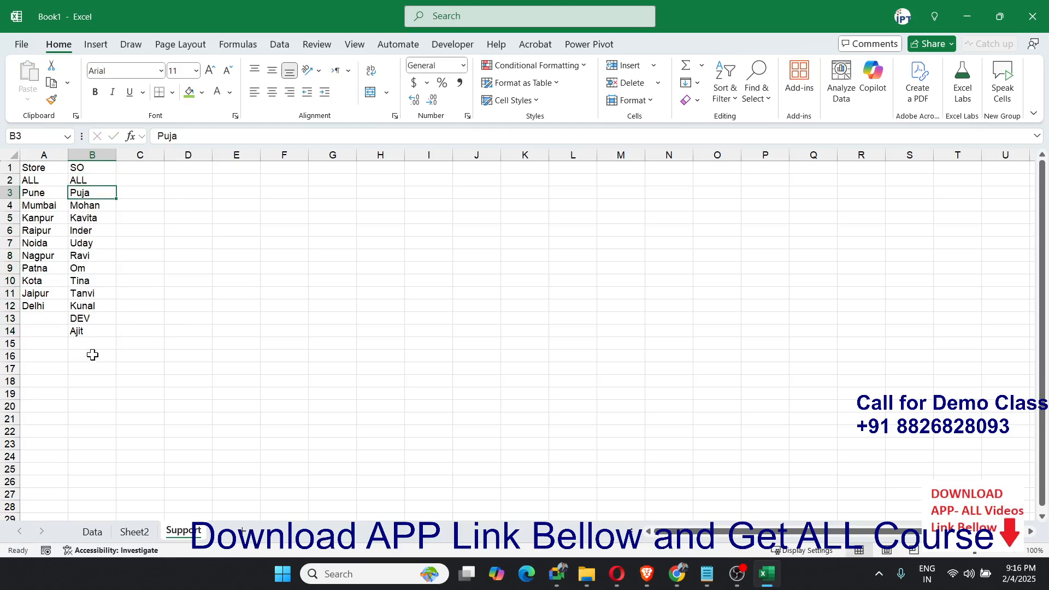
{"action": "left_click", "coordinate": [83, 330]}
{"action": "left_click", "coordinate": [43, 308]}
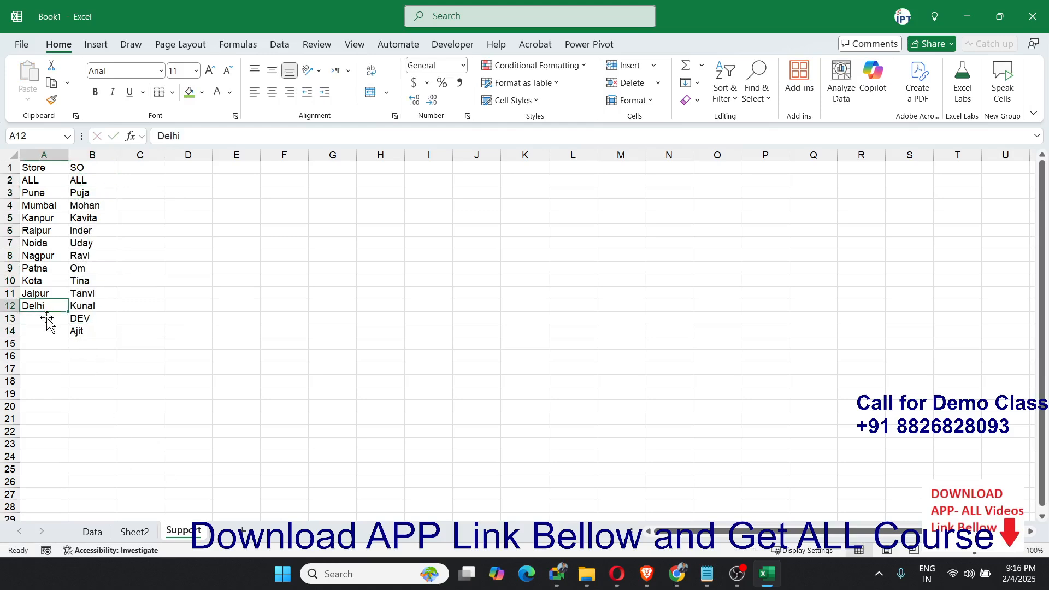
Rename Sheet2 as Dashboard
{"action": "left_click", "coordinate": [92, 531]}
{"action": "left_click", "coordinate": [134, 532]}
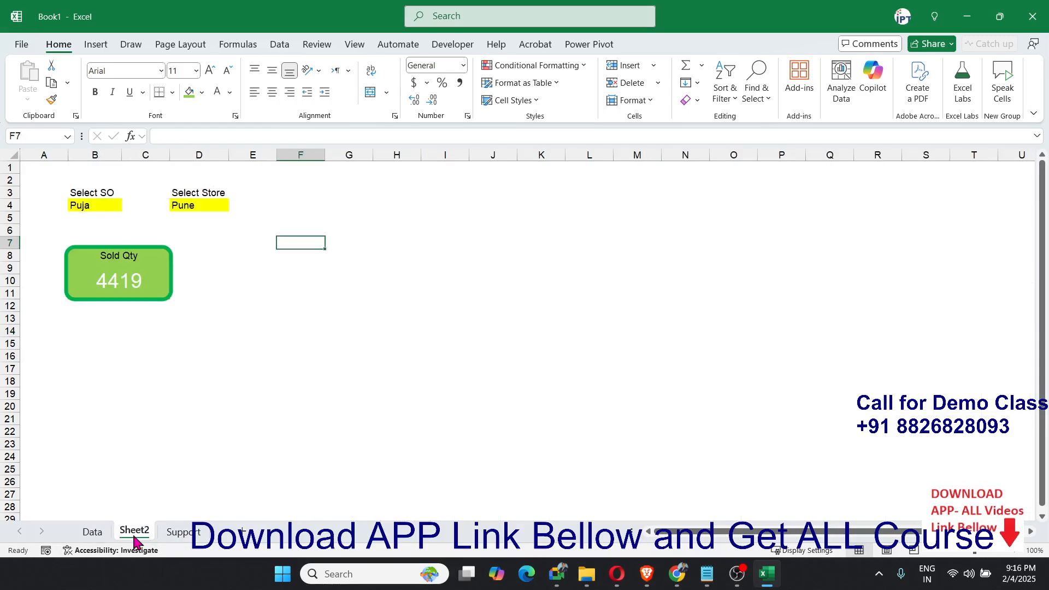
{"action": "right_click", "coordinate": [134, 532]}
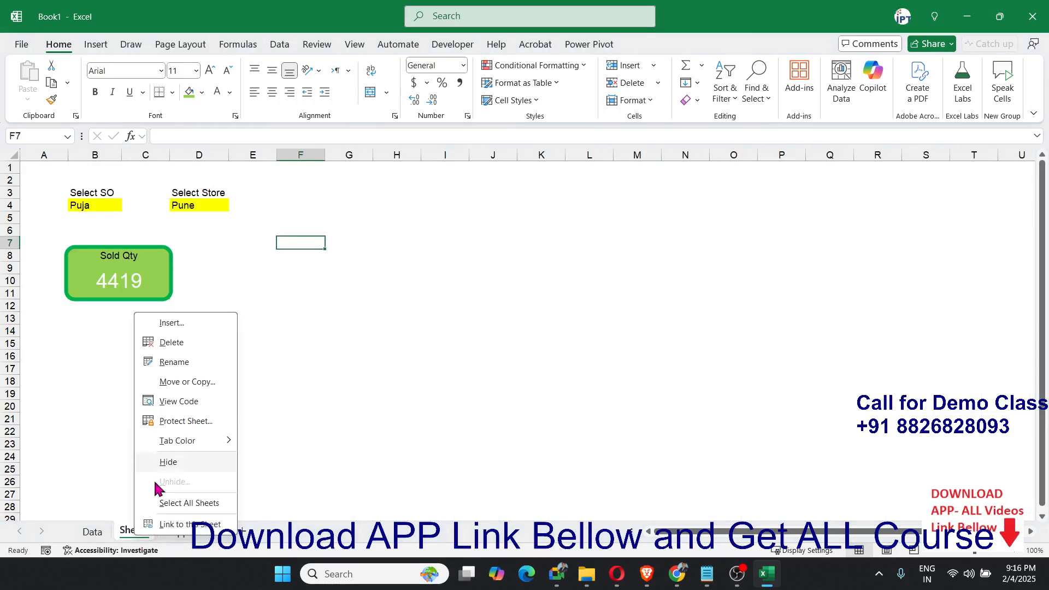
{"action": "left_click", "coordinate": [175, 362]}
{"action": "type", "text": "DAsh"}
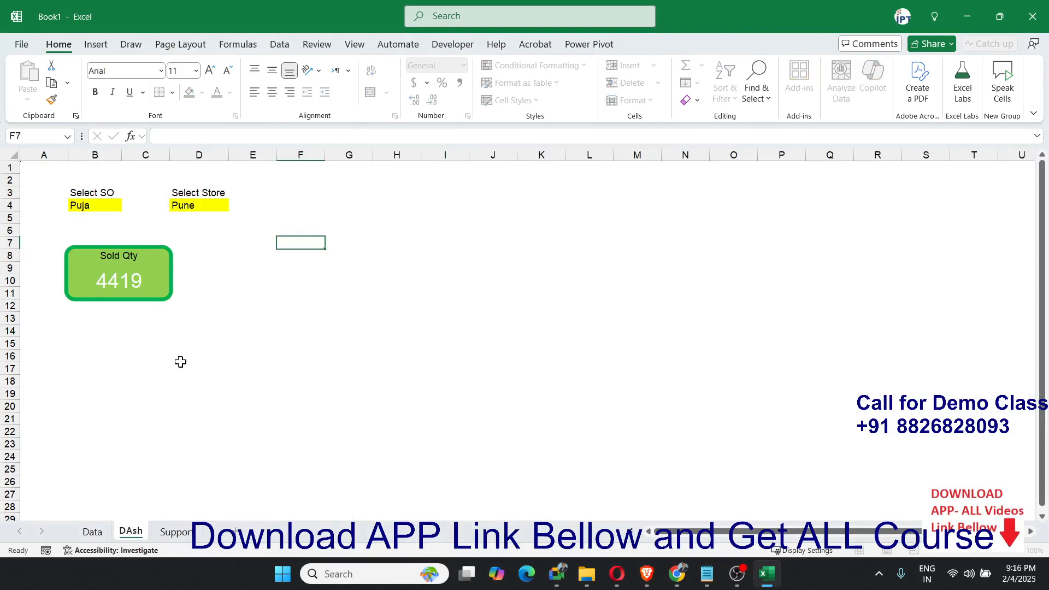
{"action": "key", "text": "BackSpace"}
{"action": "key", "text": "BackSpace"}
{"action": "key", "text": "BackSpace"}
{"action": "type", "text": "ashboard"}
{"action": "key", "text": "Return"}
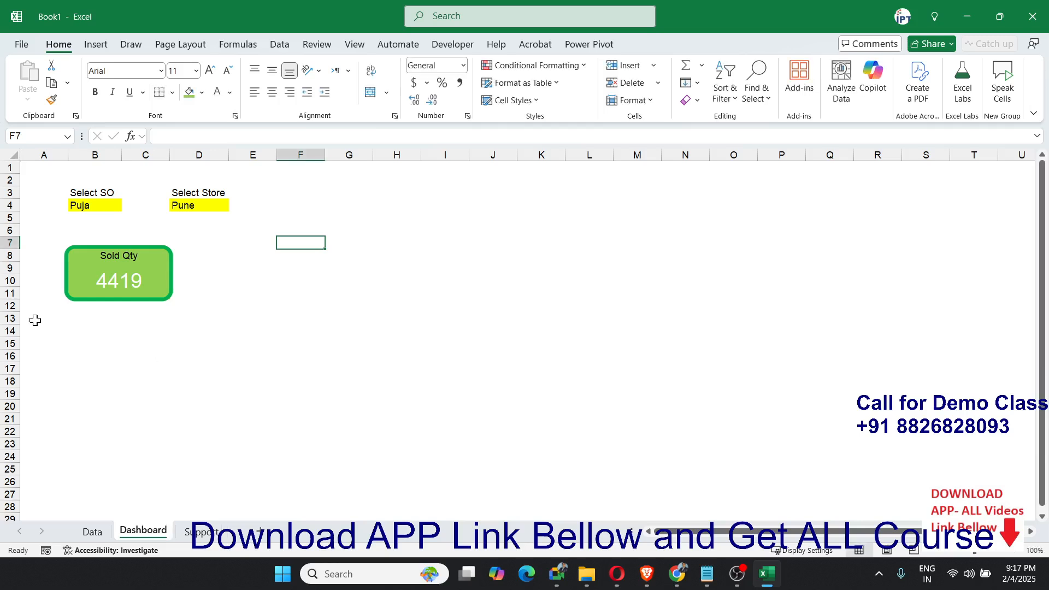
Compare the SO and Store drop-down choices with the Support sheet lists and the empty cells below them
{"action": "left_click", "coordinate": [93, 206]}
{"action": "left_click", "coordinate": [128, 205]}
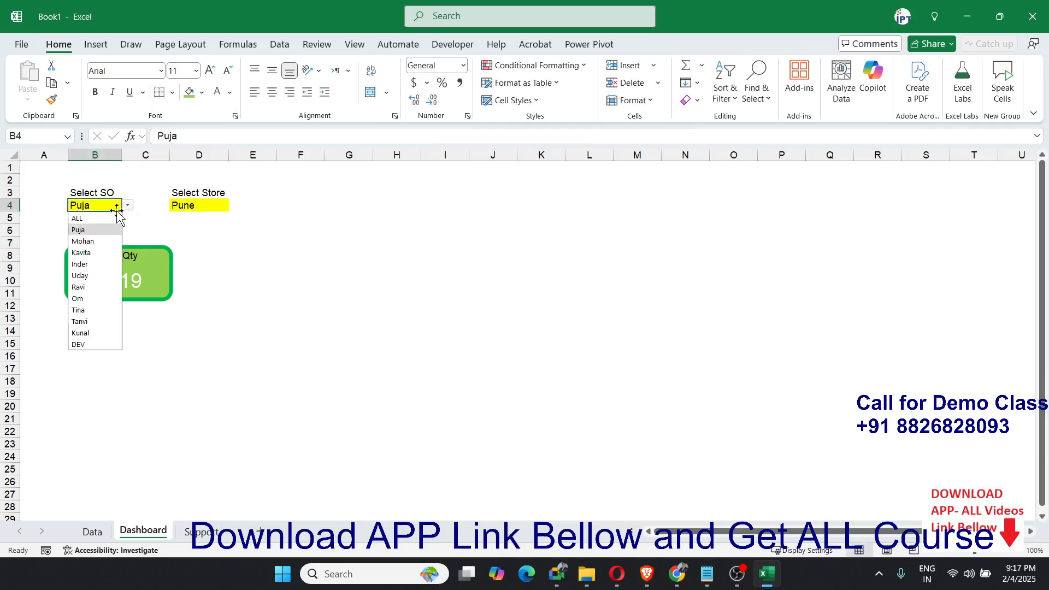
{"action": "left_click", "coordinate": [209, 208]}
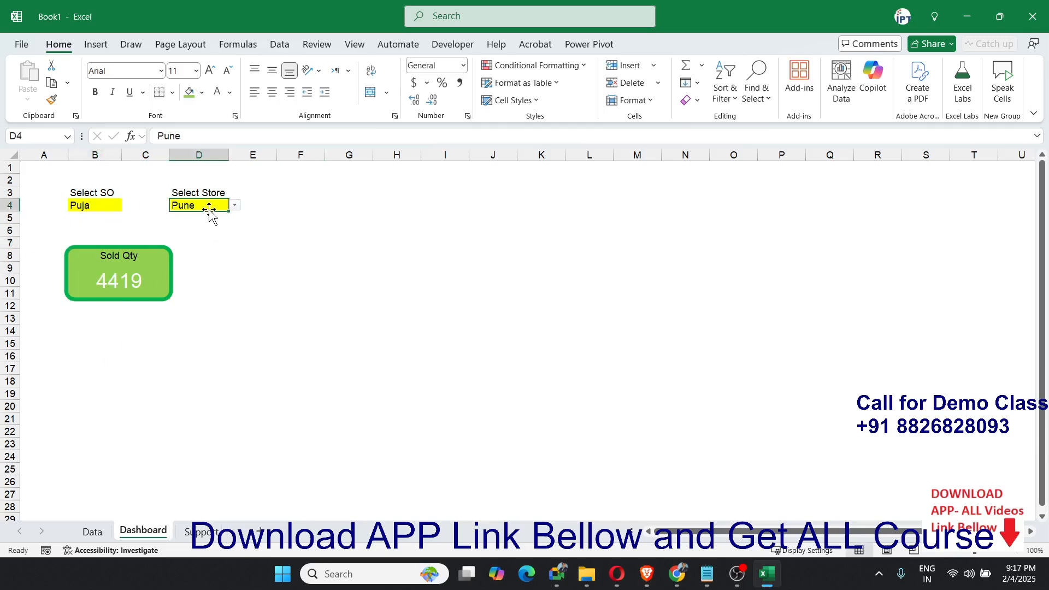
{"action": "left_click", "coordinate": [235, 205]}
{"action": "left_click", "coordinate": [328, 316]}
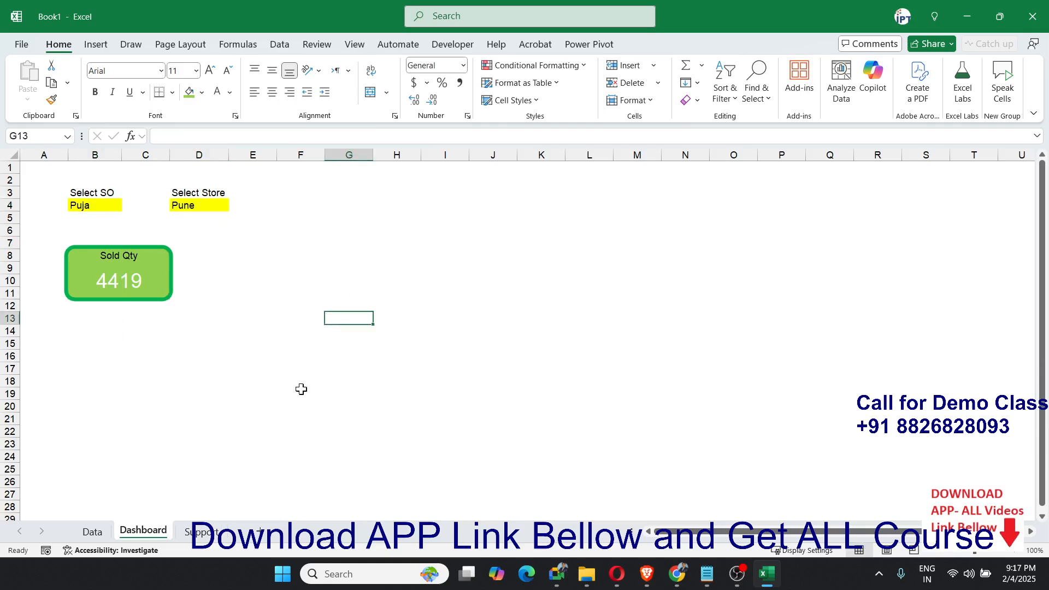
{"action": "left_click", "coordinate": [214, 532]}
{"action": "left_click", "coordinate": [39, 330]}
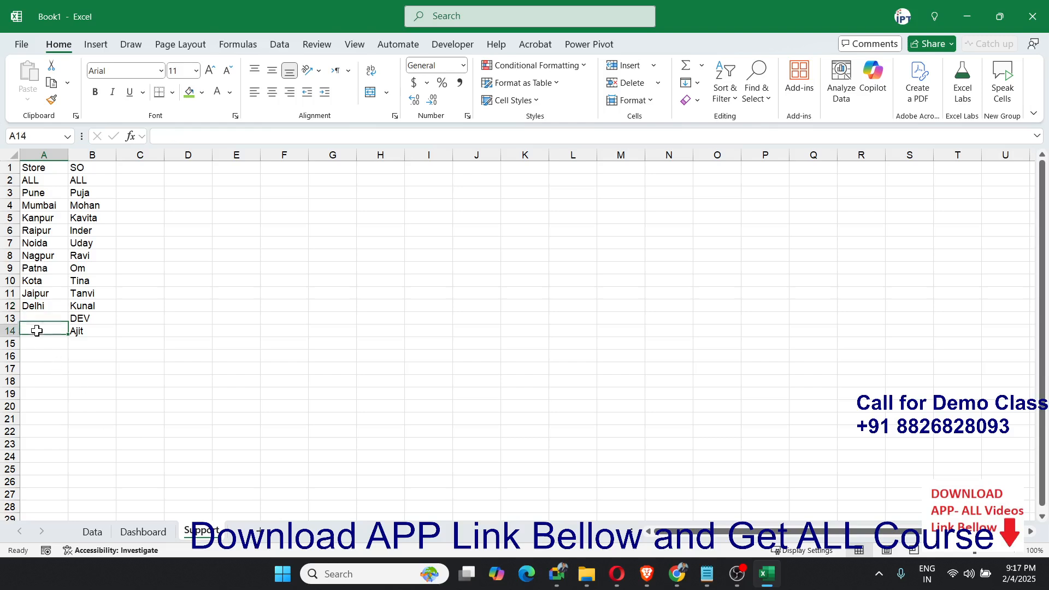
{"action": "left_click", "coordinate": [42, 318]}
{"action": "left_click_drag", "start_coordinate": [42, 320], "coordinate": [40, 409]}
{"action": "left_click", "coordinate": [100, 343]}
{"action": "left_click_drag", "start_coordinate": [100, 343], "coordinate": [96, 409]}
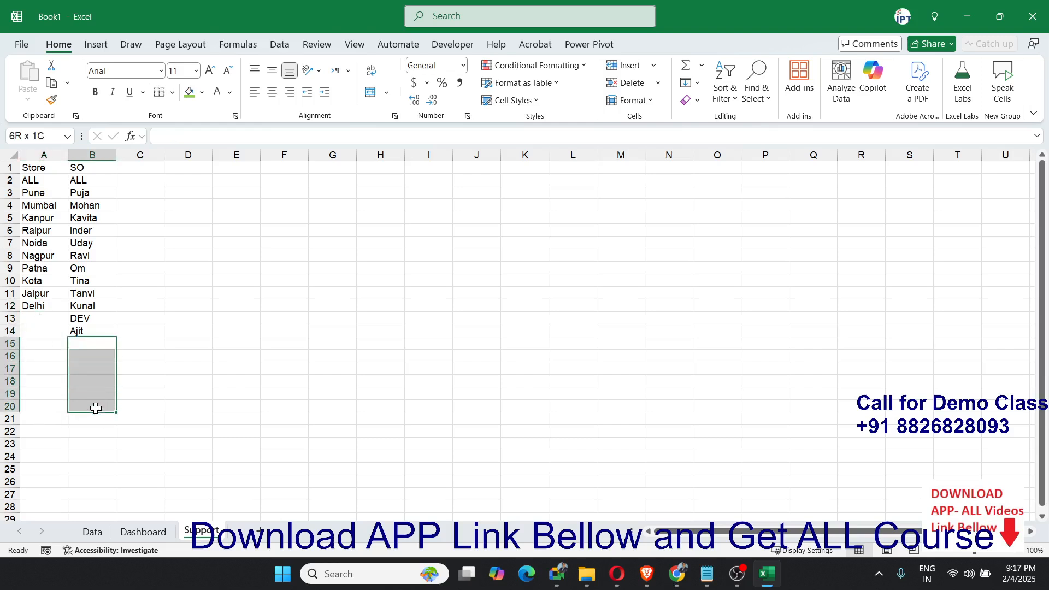
Set the list source of the Dashboard's SO drop-down in B4 to the entire column B of the Support sheet
{"action": "left_click", "coordinate": [143, 532]}
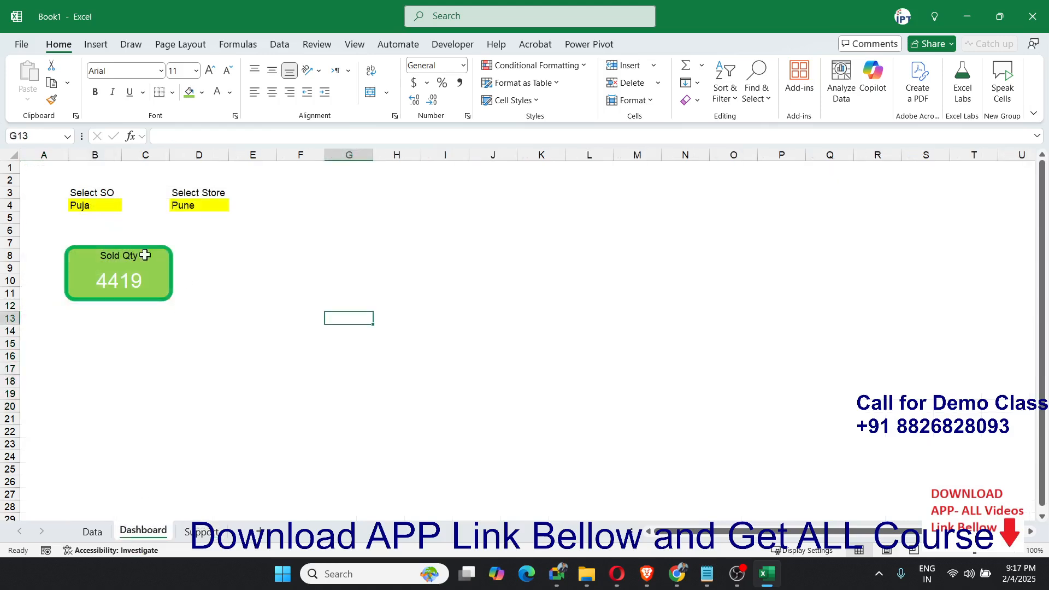
{"action": "left_click", "coordinate": [104, 206]}
{"action": "left_click", "coordinate": [129, 206]}
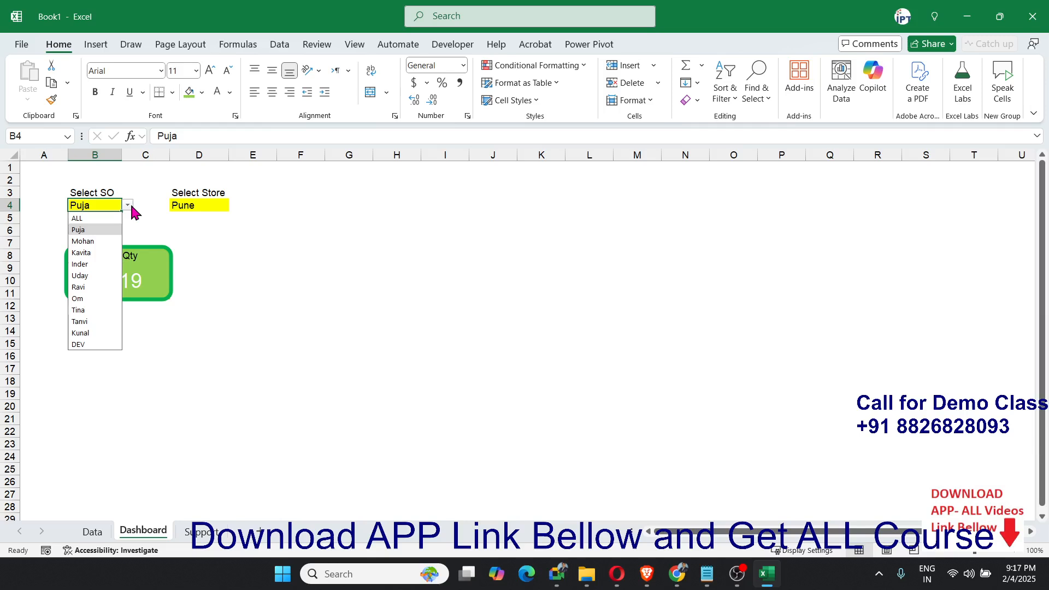
{"action": "left_click", "coordinate": [129, 205]}
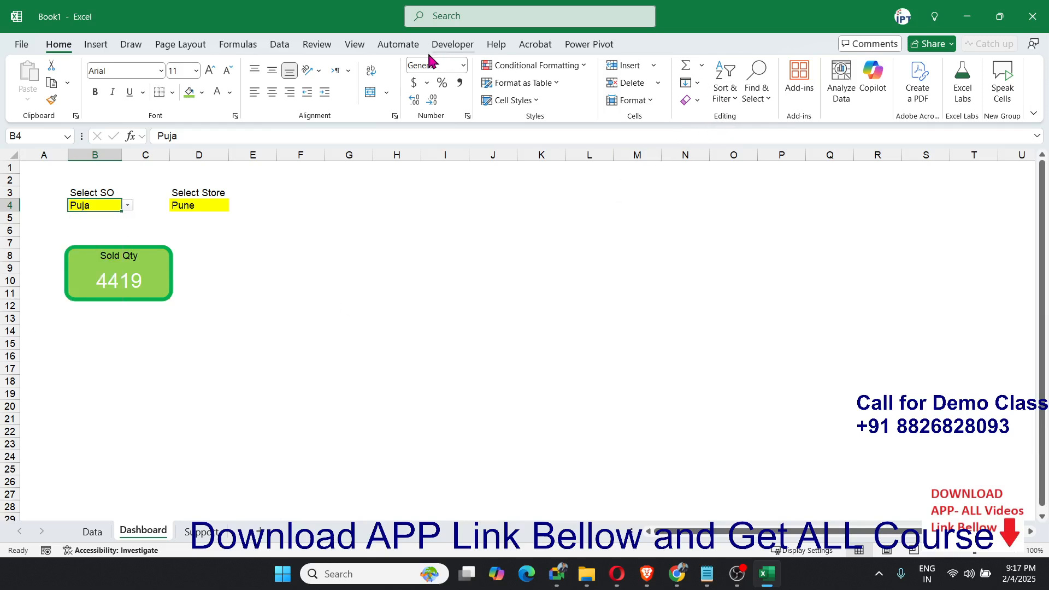
{"action": "left_click", "coordinate": [281, 46]}
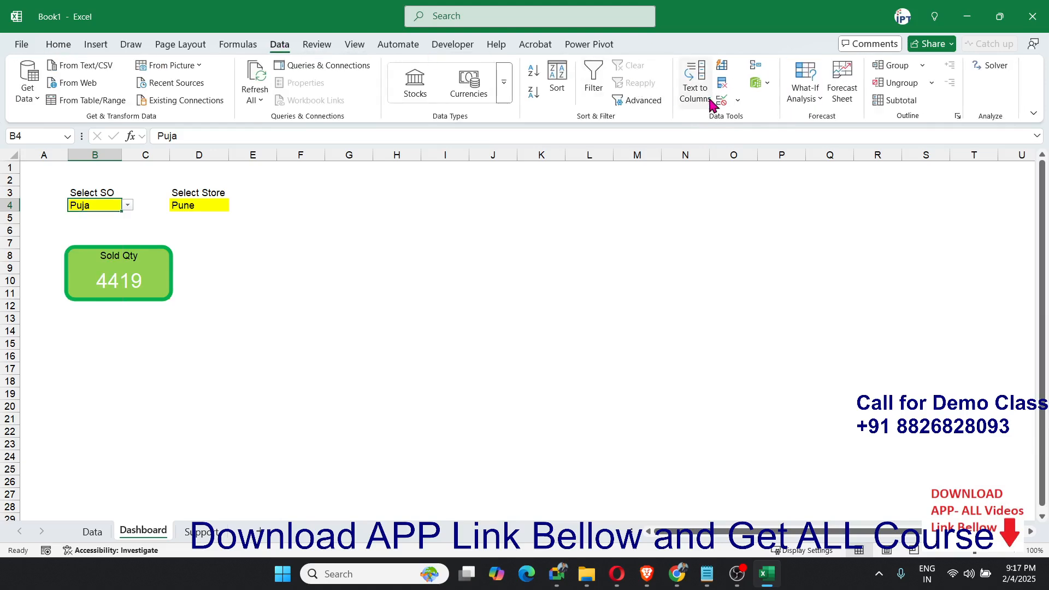
{"action": "left_click", "coordinate": [722, 101]}
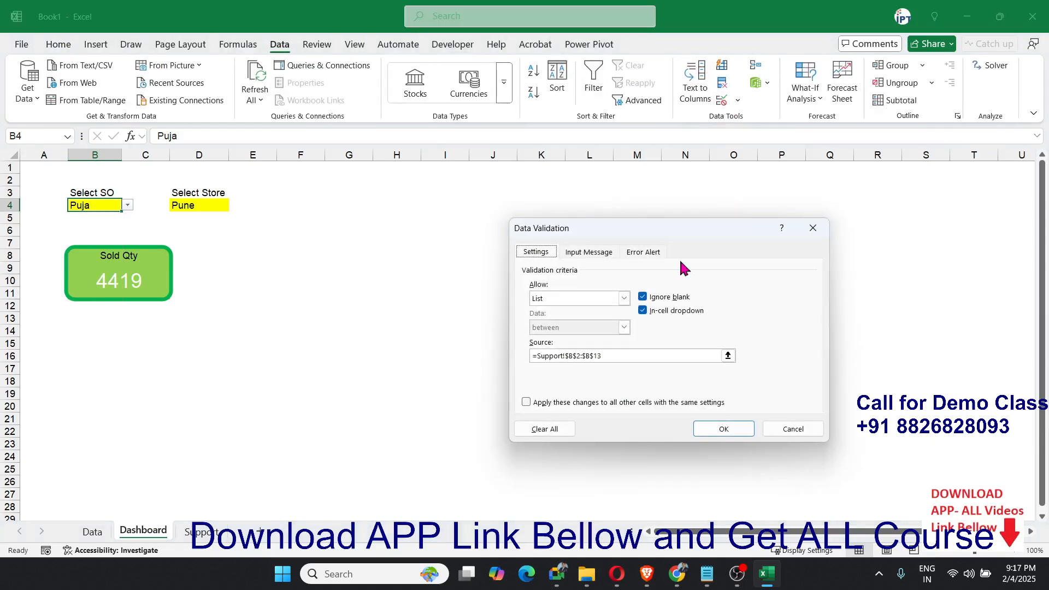
{"action": "left_click", "coordinate": [682, 356]}
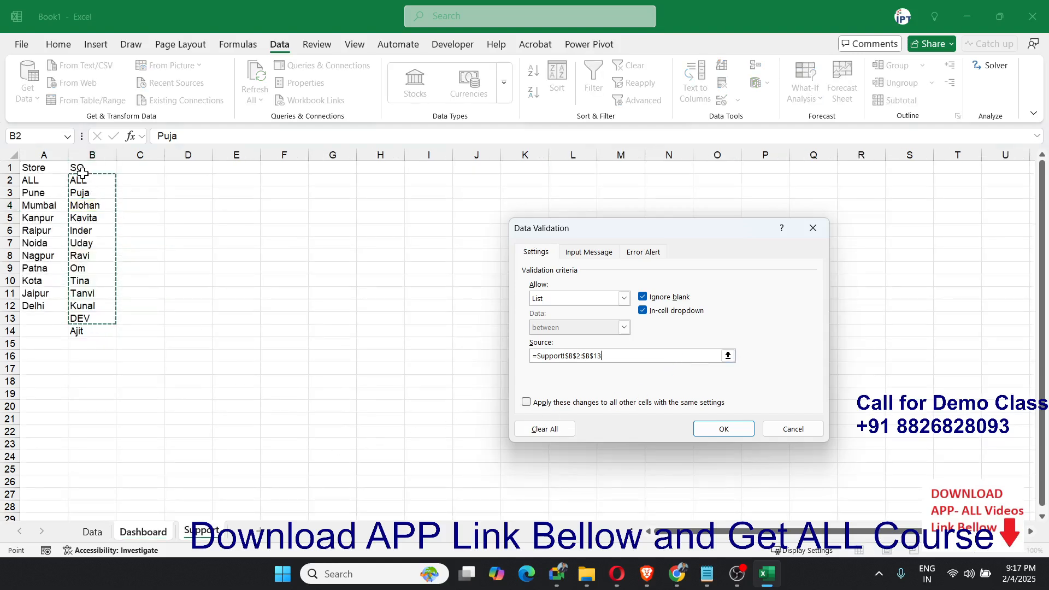
{"action": "left_click", "coordinate": [90, 154]}
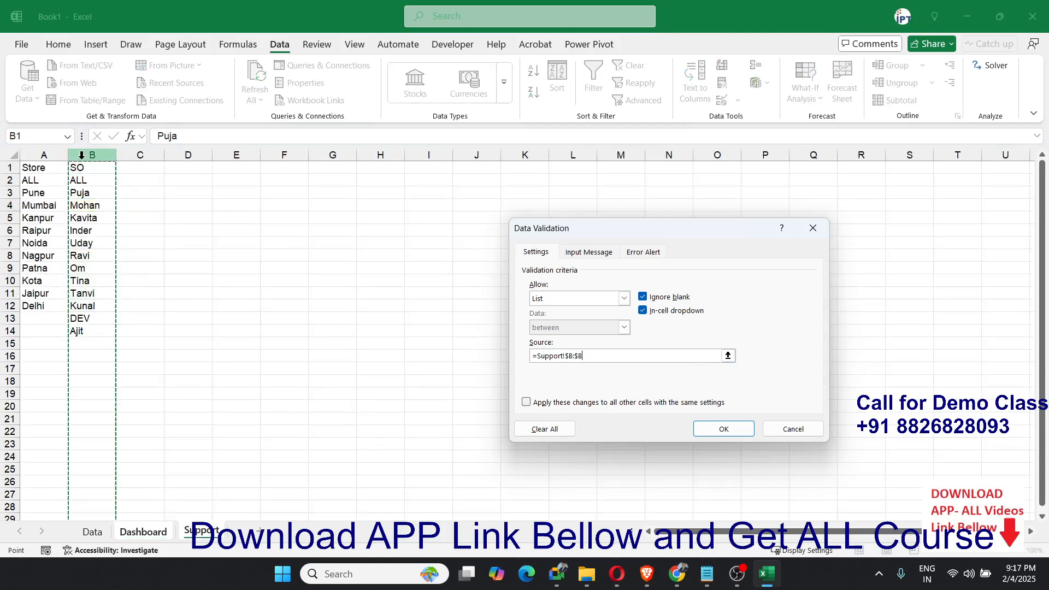
{"action": "left_click", "coordinate": [709, 427]}
Examine the SO drop-down's choices from first to last for the header and blank entries
{"action": "left_click", "coordinate": [128, 206]}
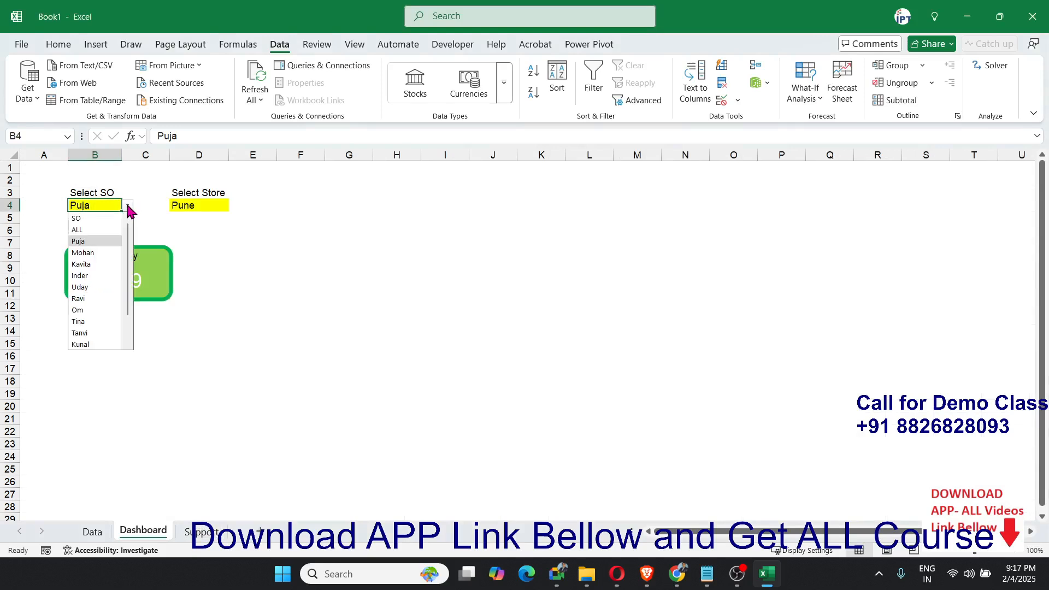
{"action": "scroll", "coordinate": [122, 309], "scroll_direction": "down", "scroll_amount": 1}
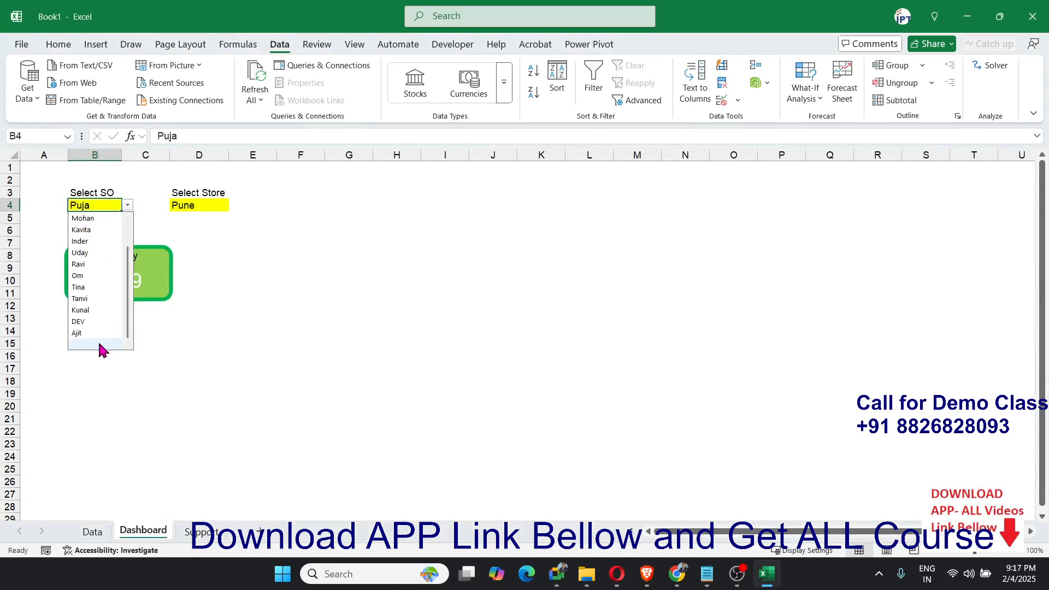
{"action": "left_click_drag", "start_coordinate": [128, 268], "coordinate": [129, 293]}
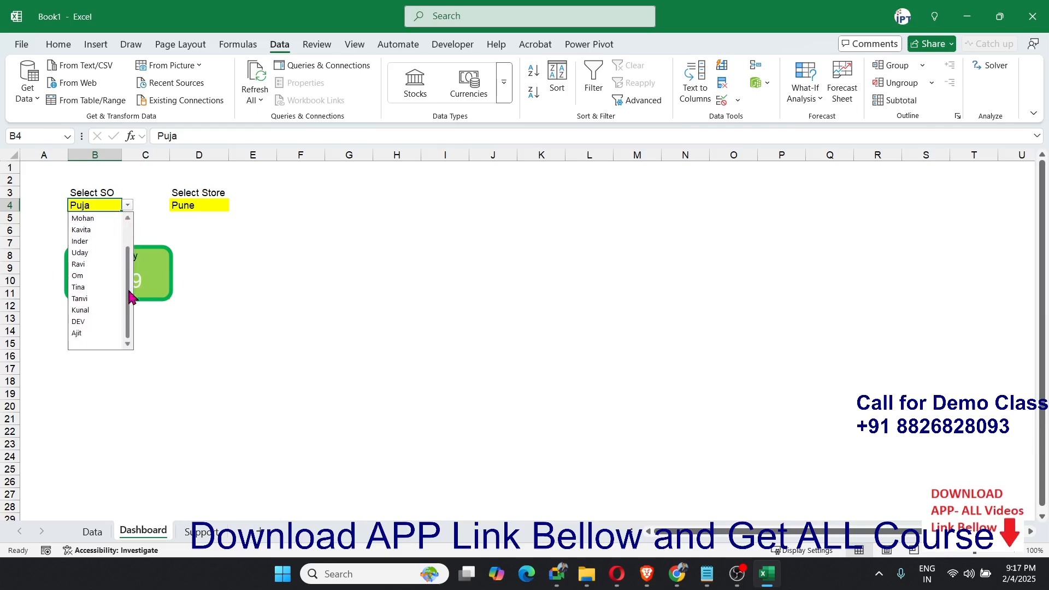
{"action": "left_click", "coordinate": [83, 351]}
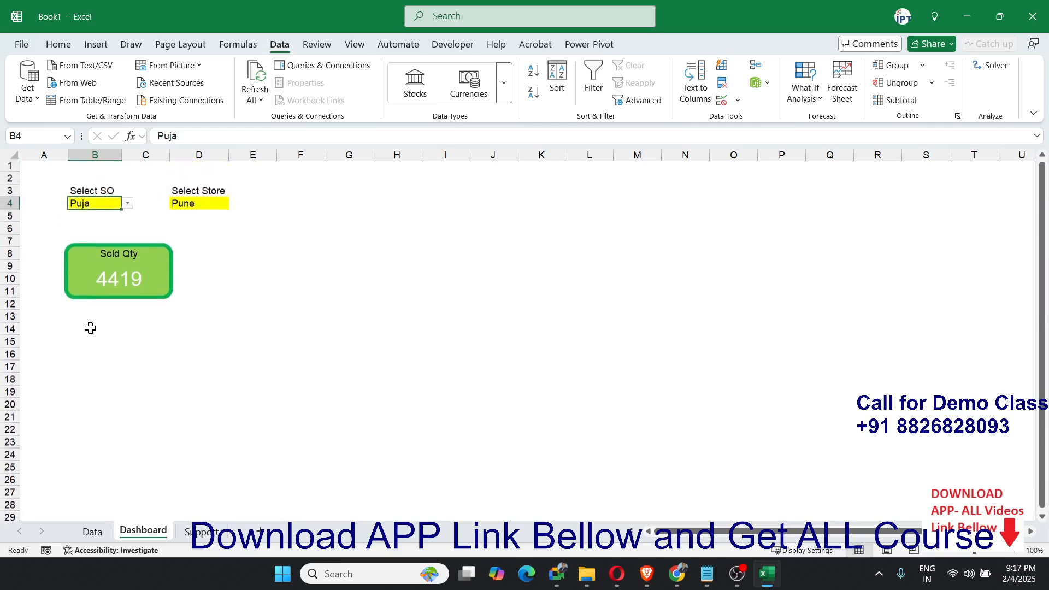
{"action": "left_click", "coordinate": [127, 205]}
{"action": "left_click", "coordinate": [86, 325]}
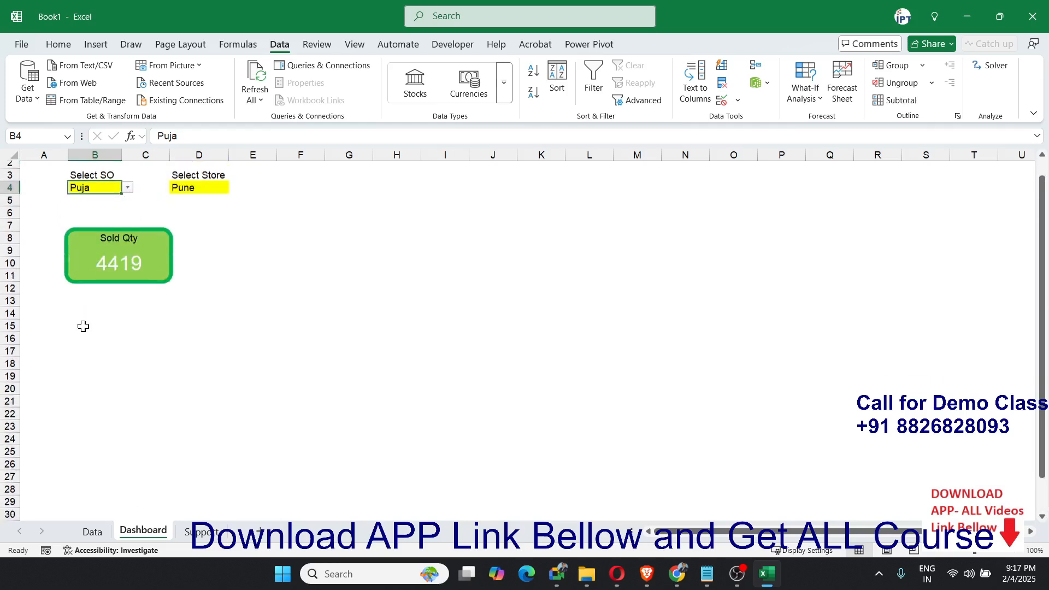
{"action": "scroll", "coordinate": [83, 324], "scroll_direction": "down", "scroll_amount": 5}
{"action": "scroll", "coordinate": [83, 324], "scroll_direction": "up", "scroll_amount": 5}
{"action": "left_click", "coordinate": [245, 255]}
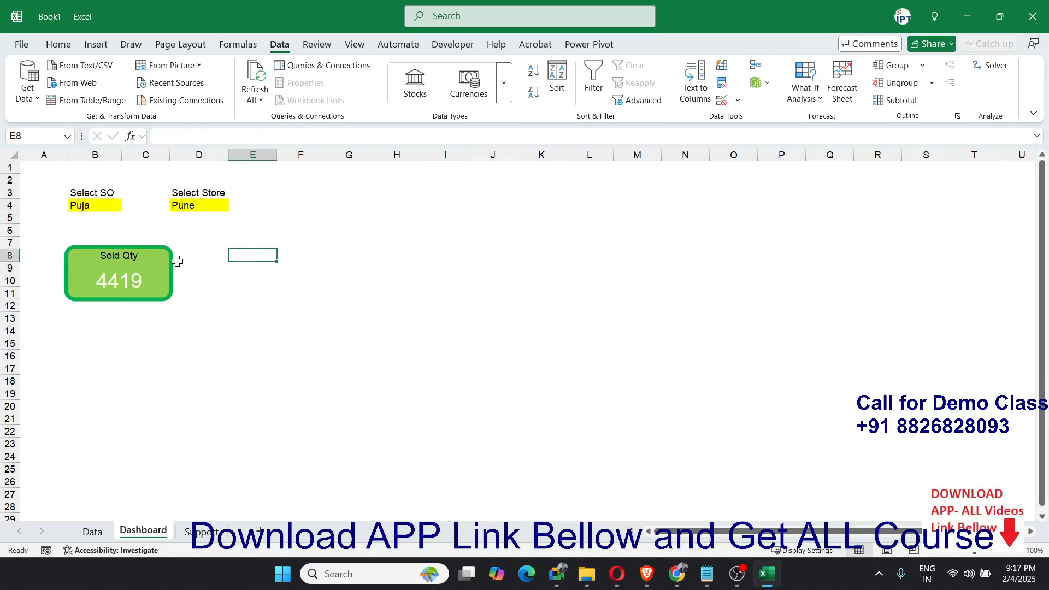
{"action": "left_click", "coordinate": [108, 203]}
{"action": "left_click", "coordinate": [136, 204]}
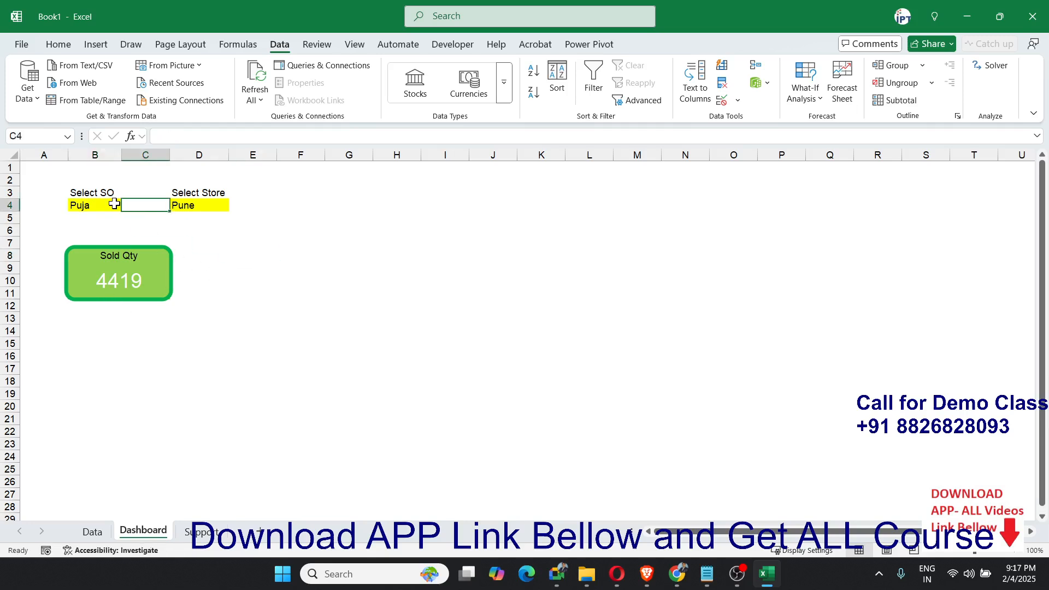
{"action": "left_click", "coordinate": [120, 206]}
{"action": "left_click", "coordinate": [128, 206]}
{"action": "scroll", "coordinate": [123, 286], "scroll_direction": "down", "scroll_amount": 2}
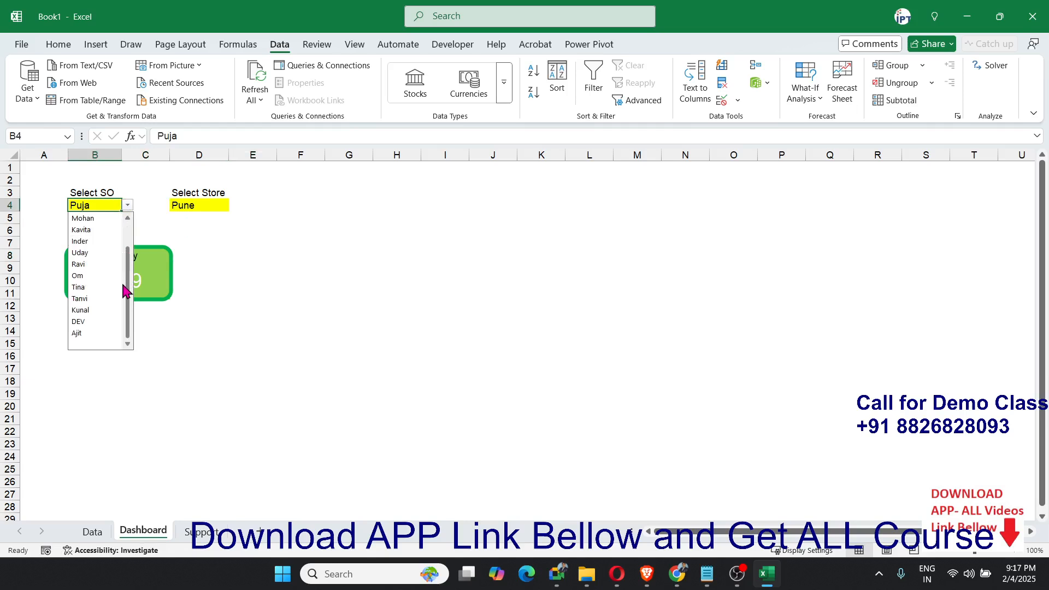
{"action": "scroll", "coordinate": [124, 285], "scroll_direction": "up", "scroll_amount": 2}
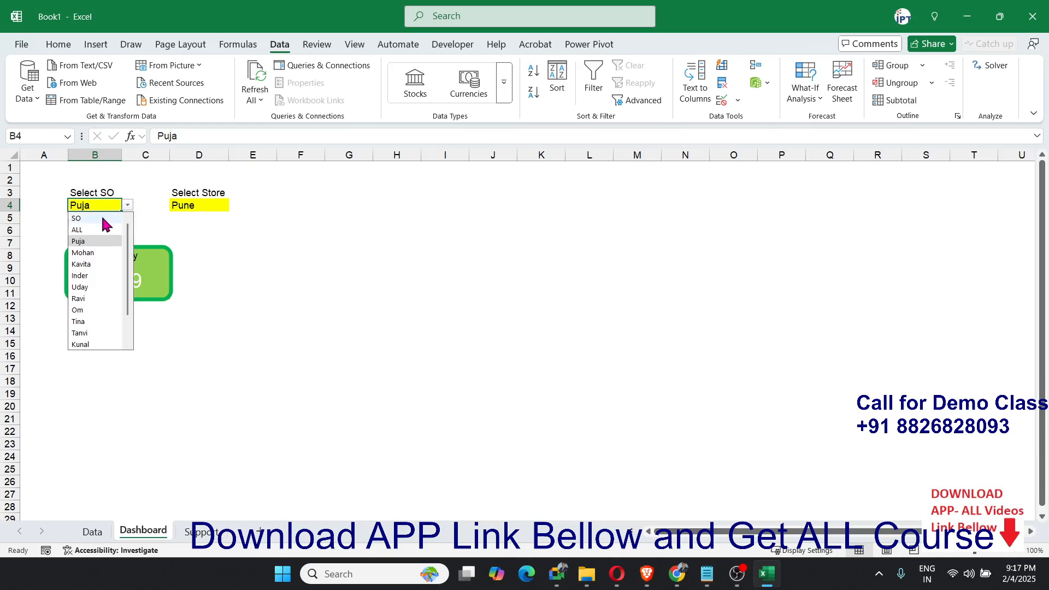
{"action": "key", "text": "Escape"}
Change the SO drop-down's validation source to =Support!$B$2:$B$1048576, starting at the ALL entry
{"action": "left_click", "coordinate": [723, 100]}
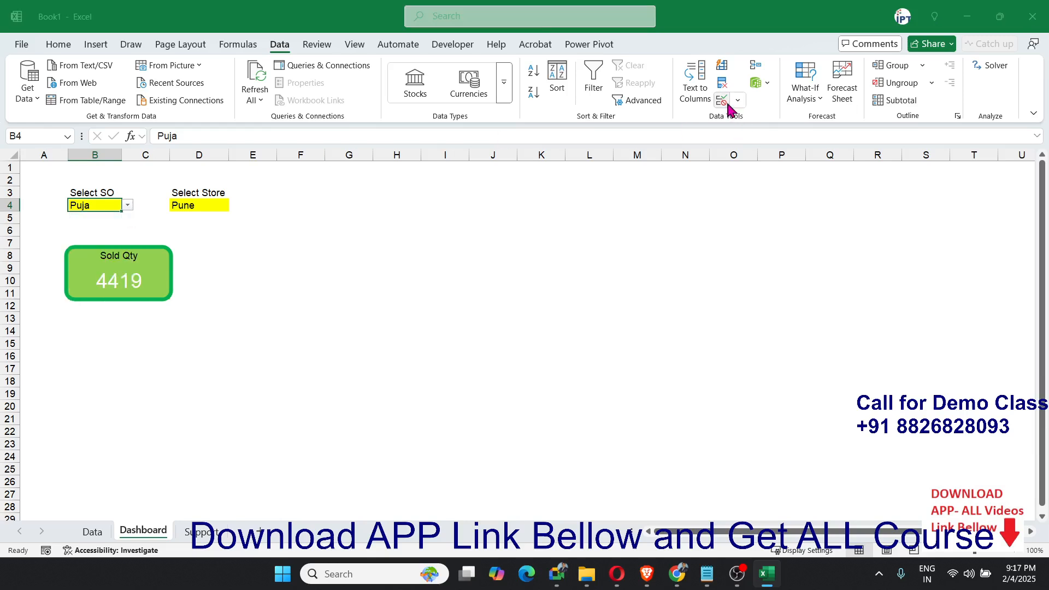
{"action": "left_click", "coordinate": [713, 356]}
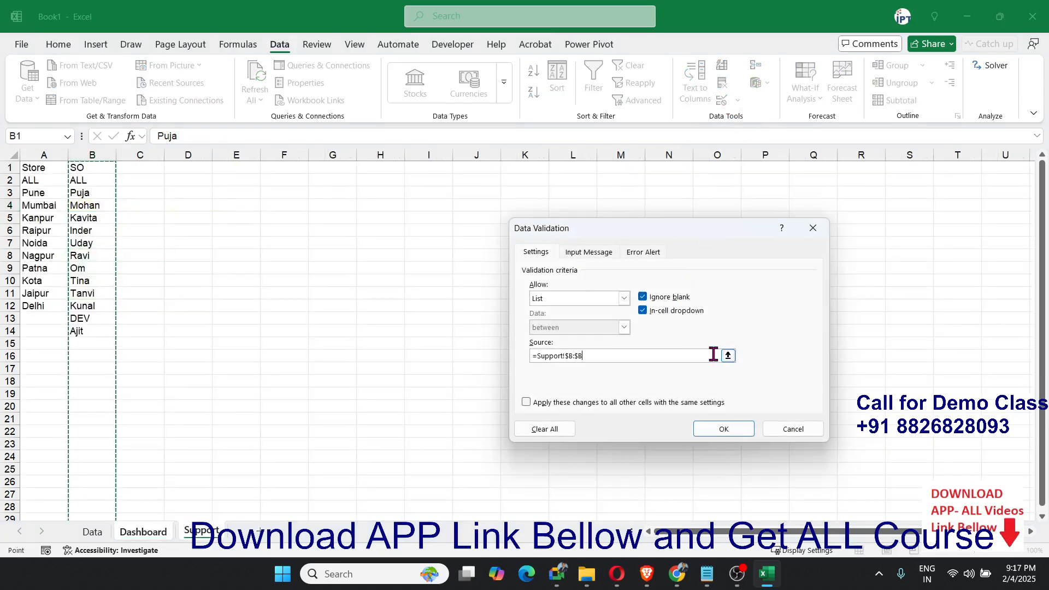
{"action": "left_click", "coordinate": [82, 179]}
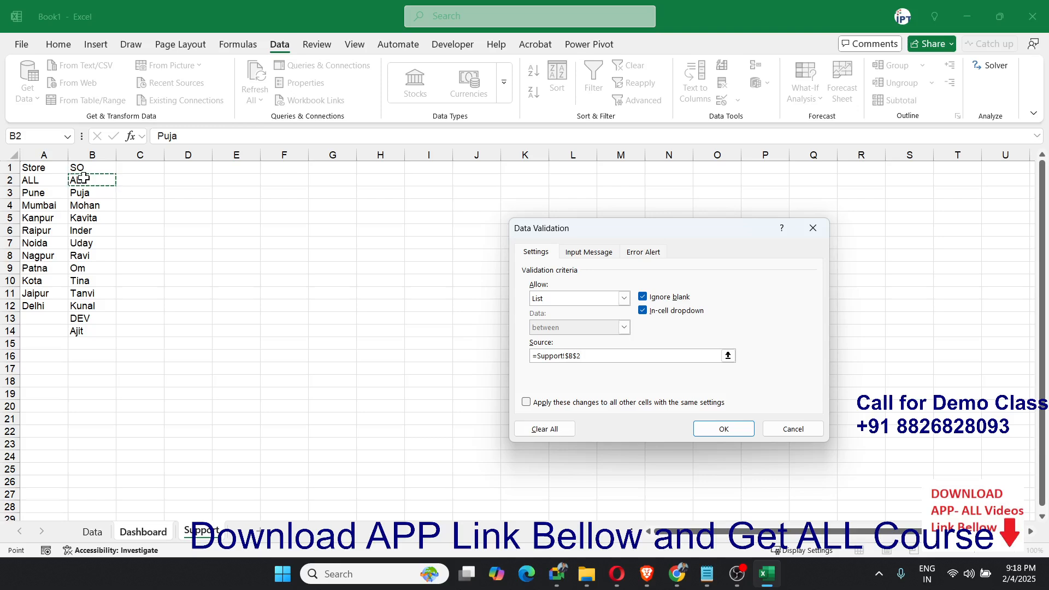
{"action": "key", "text": "ctrl+shift+Down"}
{"action": "key", "text": "ctrl+shift+Down"}
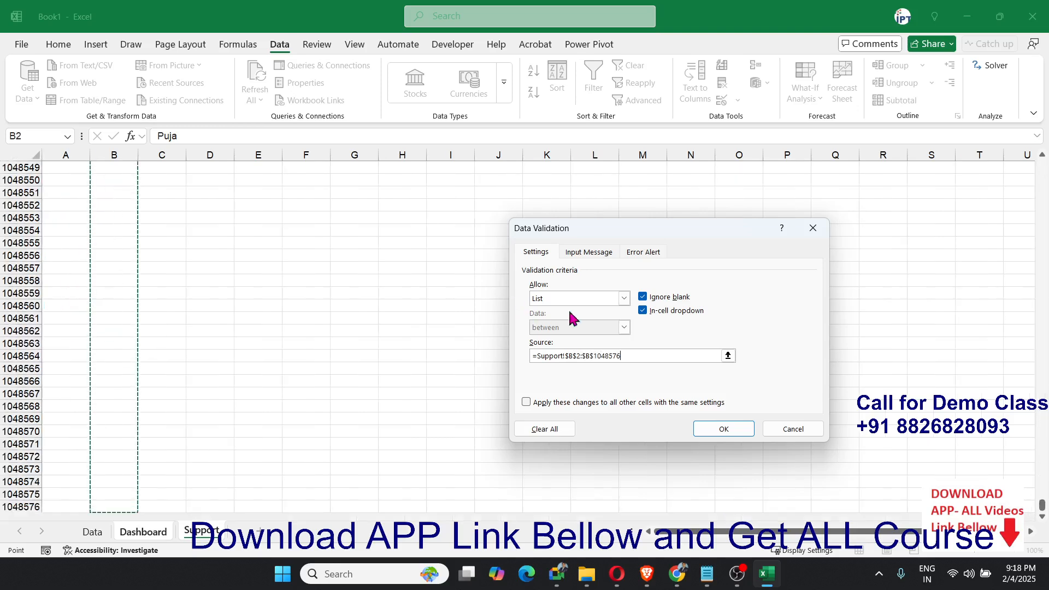
{"action": "left_click", "coordinate": [721, 428]}
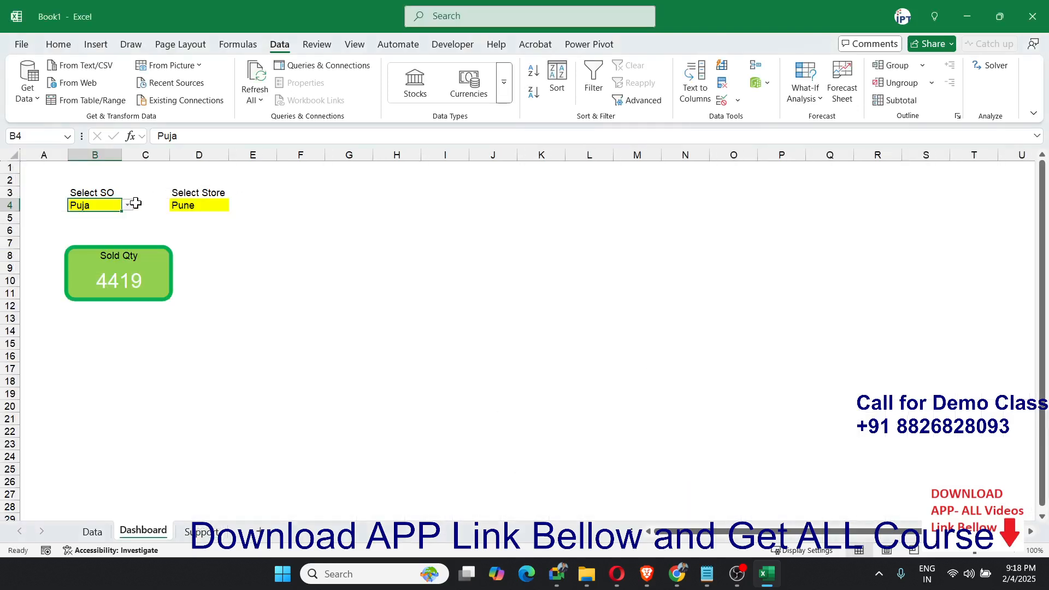
Check the beginning and end of the SO drop-down list against the Support sheet's SO entries
{"action": "left_click", "coordinate": [129, 205]}
{"action": "scroll", "coordinate": [117, 269], "scroll_direction": "down", "scroll_amount": 6}
{"action": "scroll", "coordinate": [116, 269], "scroll_direction": "up", "scroll_amount": 6}
{"action": "left_click", "coordinate": [127, 206]}
{"action": "scroll", "coordinate": [118, 281], "scroll_direction": "down", "scroll_amount": 1}
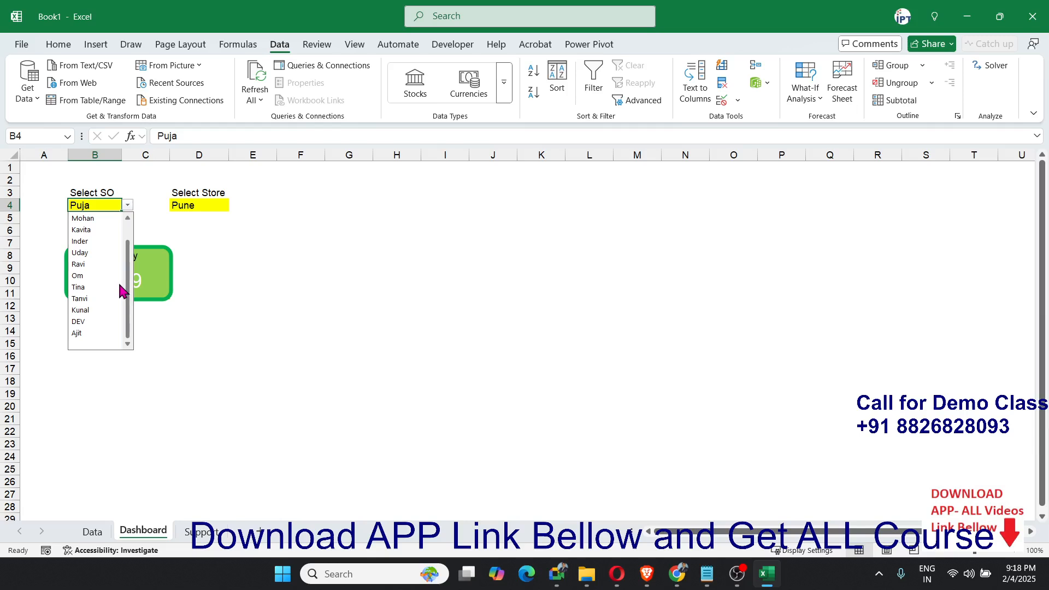
{"action": "scroll", "coordinate": [118, 281], "scroll_direction": "up", "scroll_amount": 1}
{"action": "scroll", "coordinate": [96, 343], "scroll_direction": "down", "scroll_amount": 1}
{"action": "left_click", "coordinate": [281, 194]}
Set the Store drop-down's validation source in D4 to =Support!$A$2:$A$1048576 and check its choices
{"action": "left_click", "coordinate": [223, 207]}
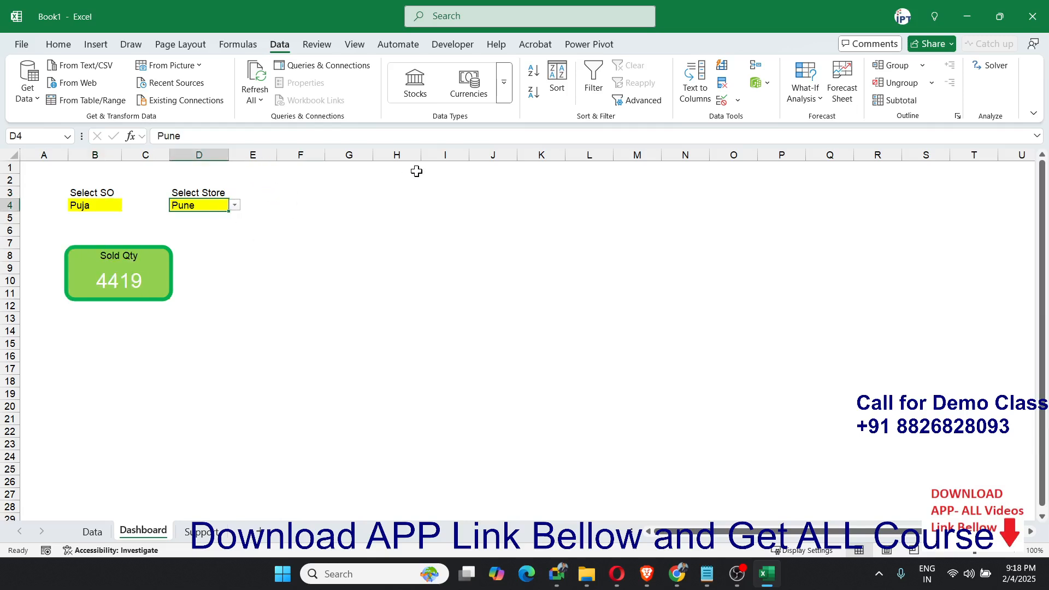
{"action": "left_click", "coordinate": [721, 101]}
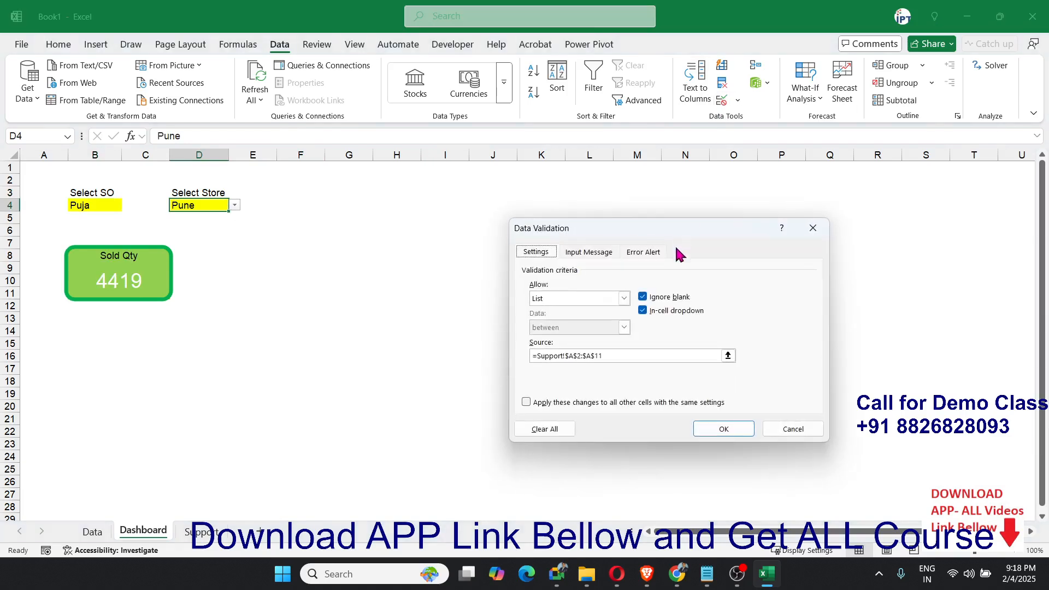
{"action": "left_click", "coordinate": [200, 531]}
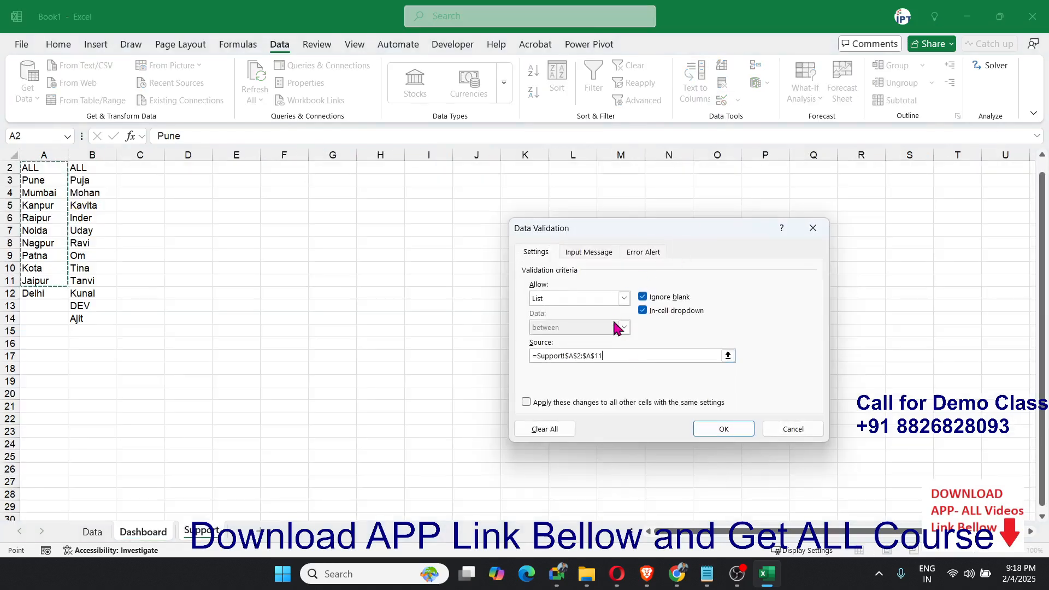
{"action": "left_click", "coordinate": [46, 181]}
{"action": "left_click", "coordinate": [42, 169]}
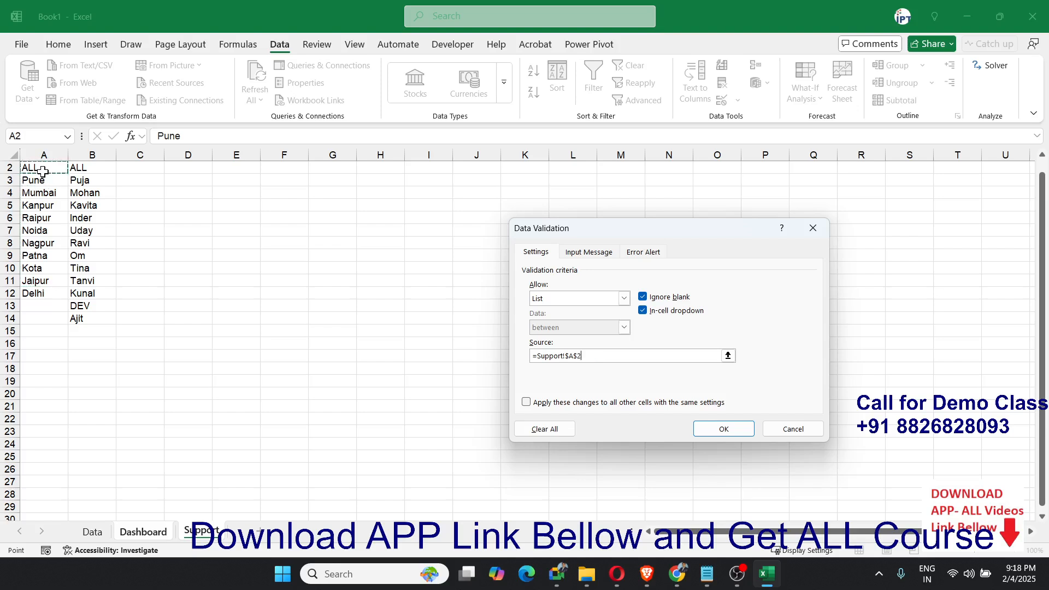
{"action": "key", "text": "ctrl+shift+Down"}
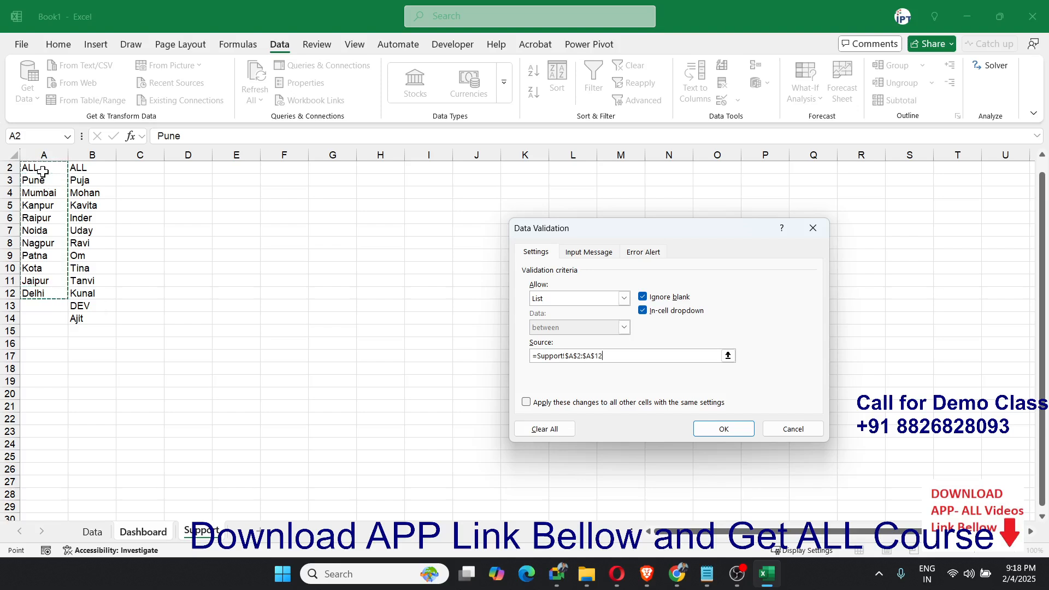
{"action": "scroll", "coordinate": [42, 172], "scroll_direction": "up", "scroll_amount": 1}
{"action": "key", "text": "ctrl+shift+Down"}
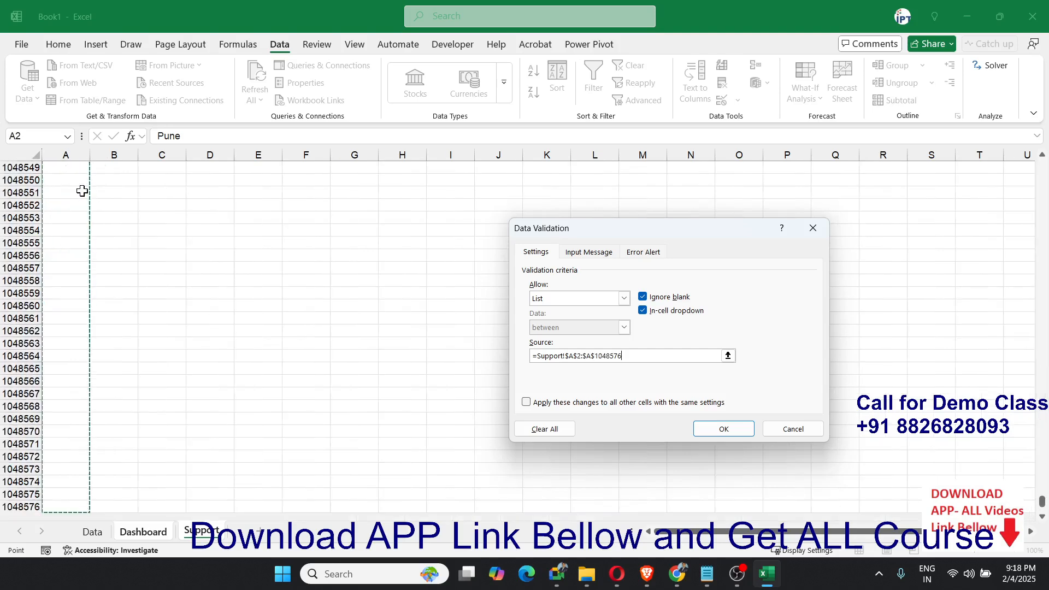
{"action": "left_click", "coordinate": [724, 429]}
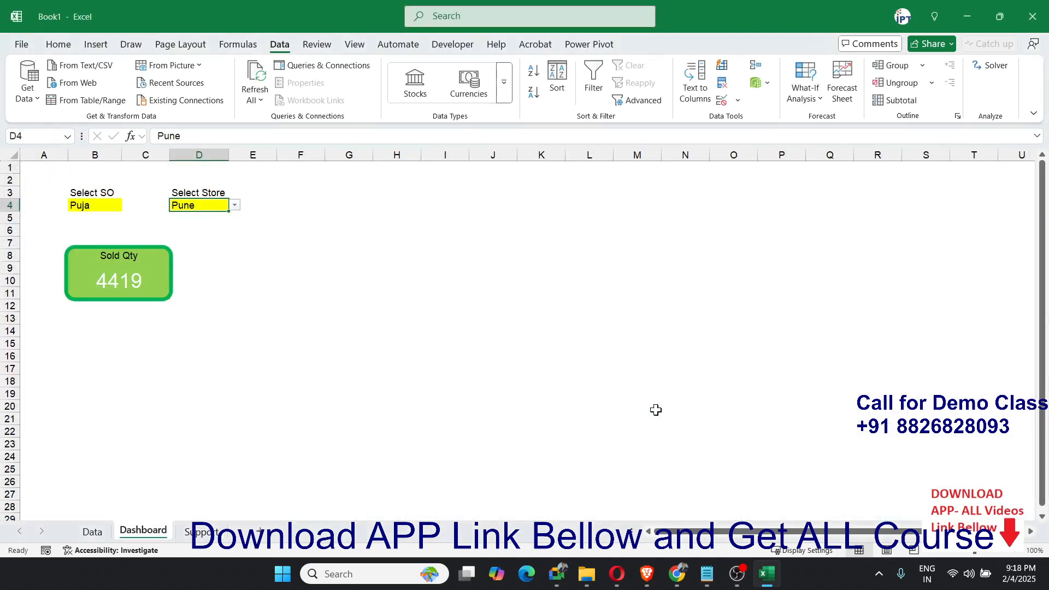
{"action": "left_click", "coordinate": [235, 205]}
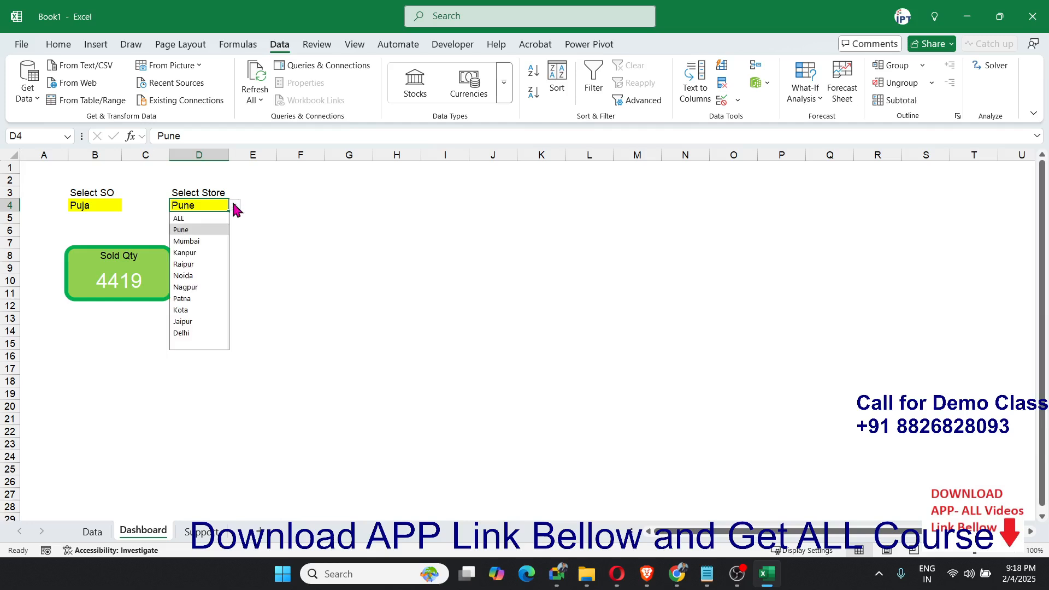
{"action": "left_click", "coordinate": [308, 205]}
Choose ALL in both the Select SO and Select Store drop-downs
{"action": "left_click", "coordinate": [110, 206]}
{"action": "left_click", "coordinate": [127, 205]}
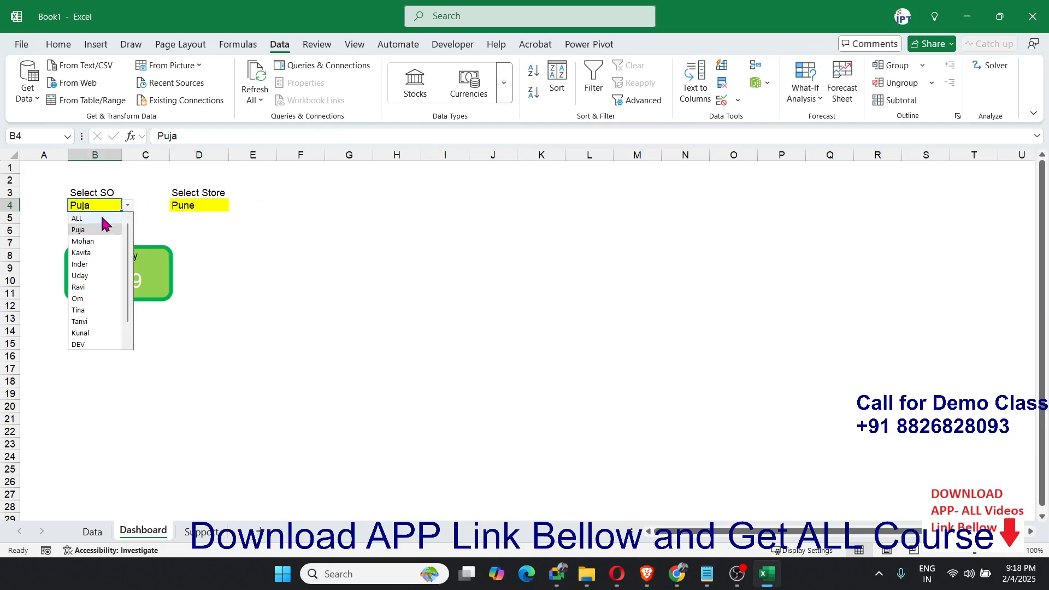
{"action": "left_click", "coordinate": [97, 218]}
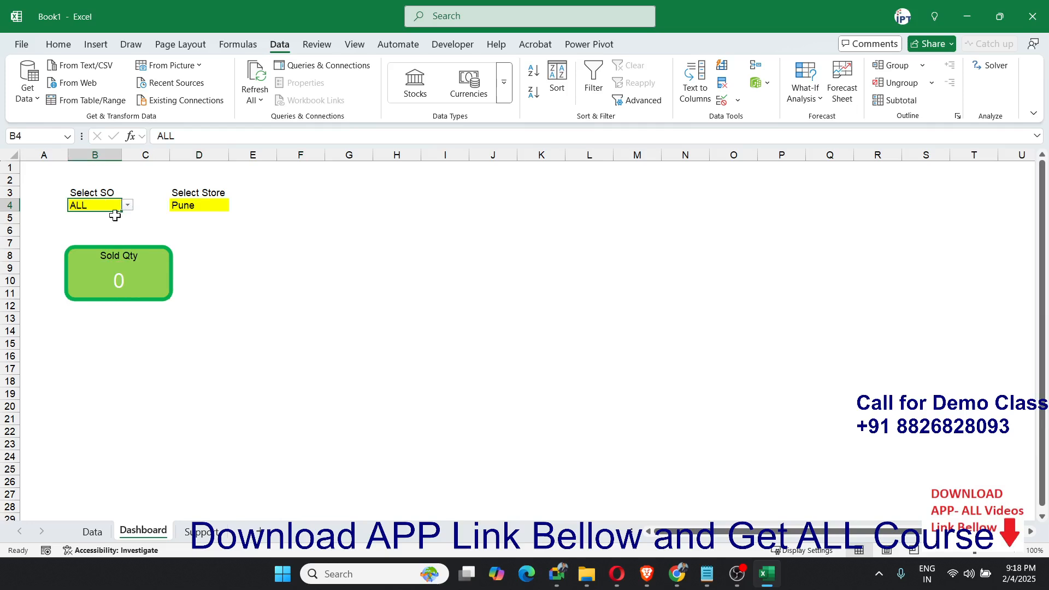
{"action": "left_click", "coordinate": [225, 209]}
{"action": "left_click", "coordinate": [235, 205]}
{"action": "left_click", "coordinate": [180, 217]}
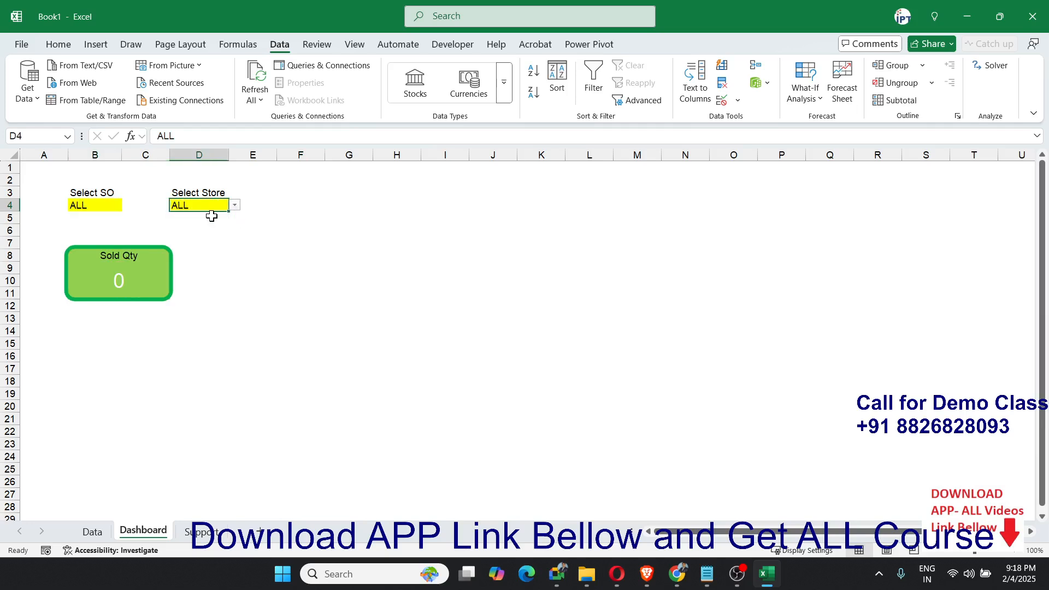
Choose ALL in the Select SO drop-down and Pune in the Select Store drop-down
{"action": "left_click", "coordinate": [100, 205]}
{"action": "left_click", "coordinate": [185, 205]}
{"action": "left_click", "coordinate": [125, 204]}
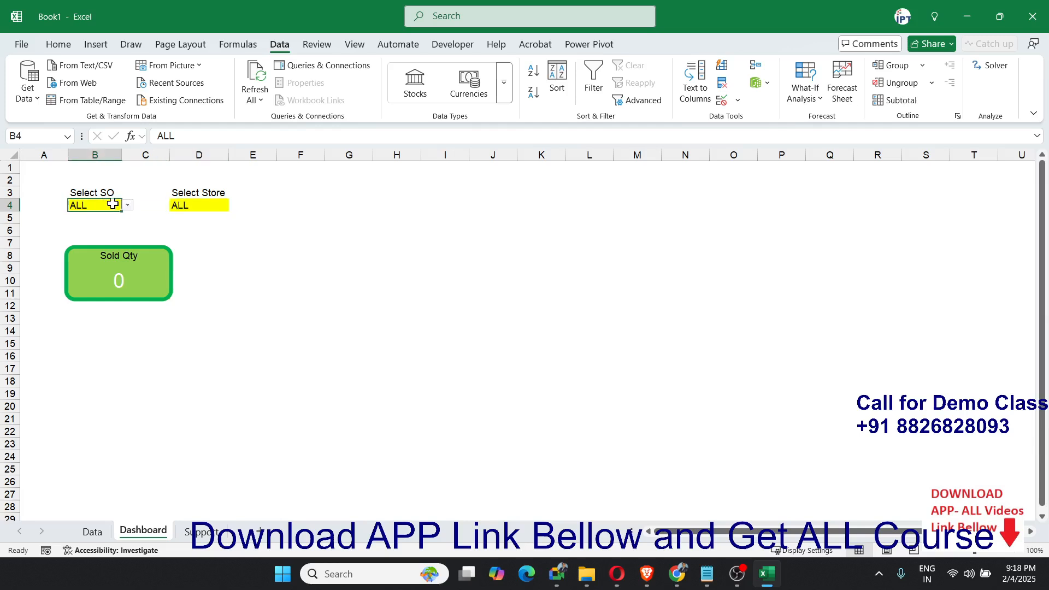
{"action": "left_click", "coordinate": [127, 206]}
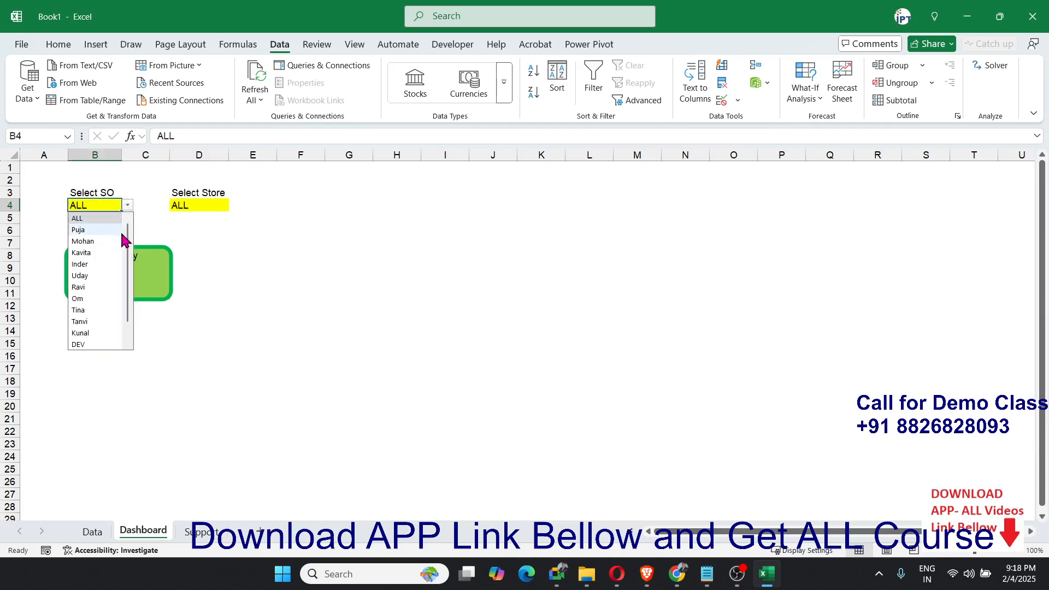
{"action": "left_click", "coordinate": [109, 218]}
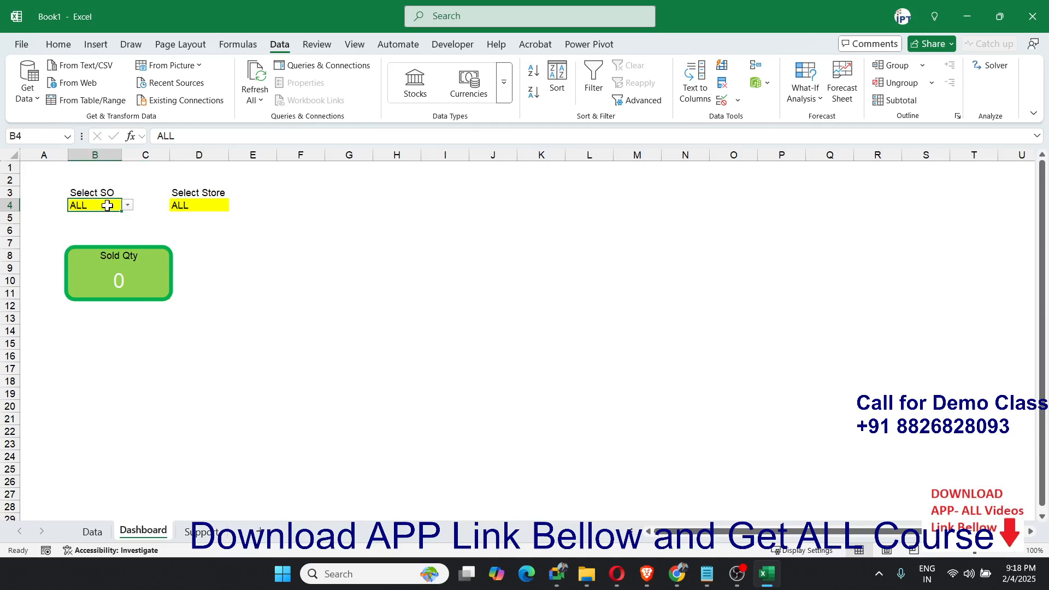
{"action": "left_click", "coordinate": [189, 207]}
{"action": "left_click", "coordinate": [235, 206]}
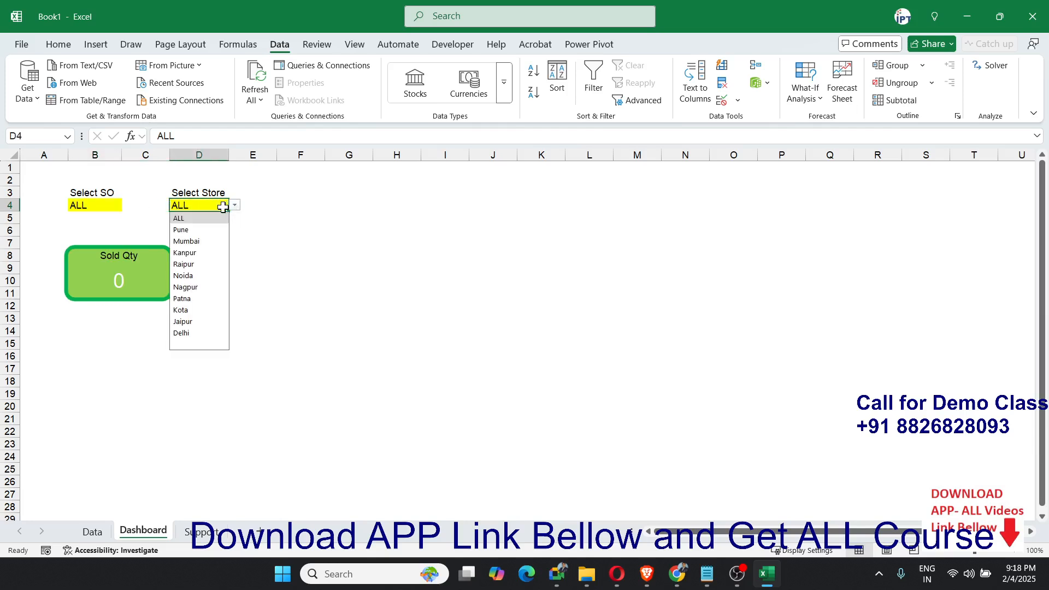
{"action": "left_click", "coordinate": [198, 229]}
Redirect the SO criterion of the Sold Qty SUMIFS formula to the empty cell B5 below the SO selection
{"action": "left_click", "coordinate": [119, 280]}
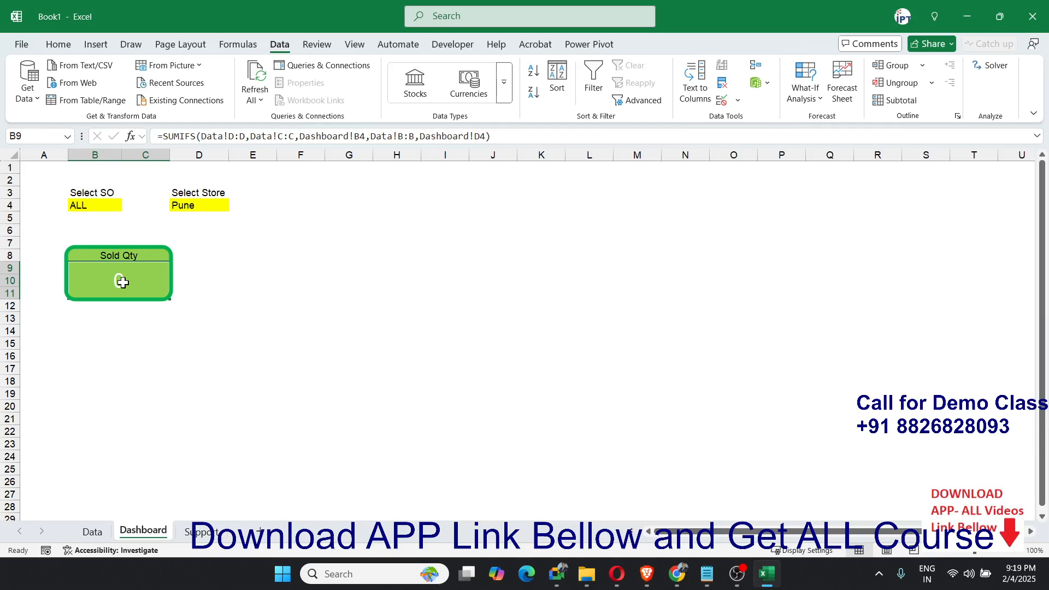
{"action": "left_click", "coordinate": [100, 218]}
{"action": "left_click", "coordinate": [104, 270]}
{"action": "left_click", "coordinate": [228, 136]}
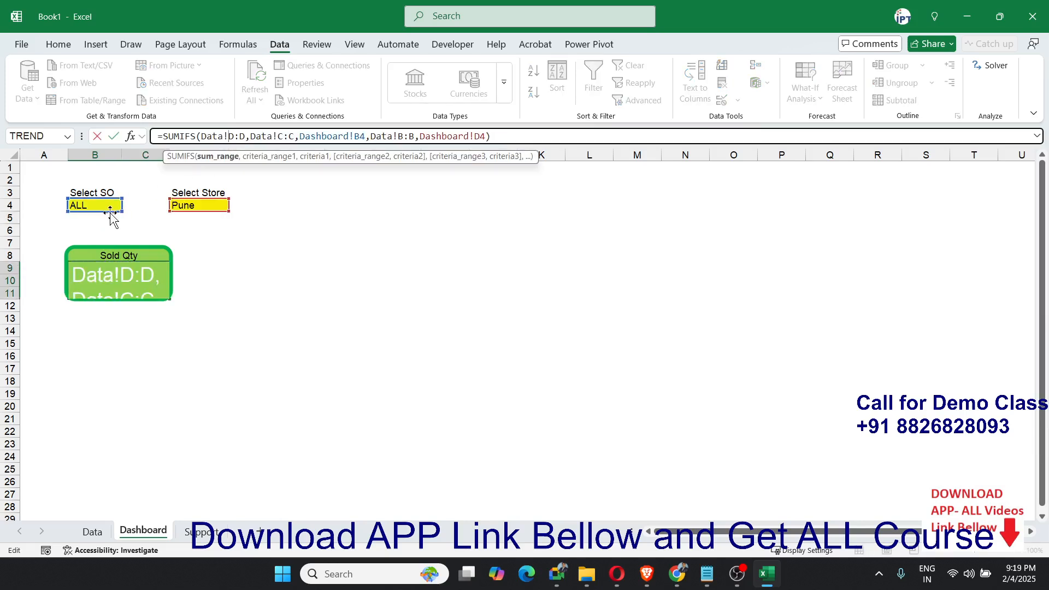
{"action": "left_click_drag", "start_coordinate": [110, 216], "coordinate": [112, 228]}
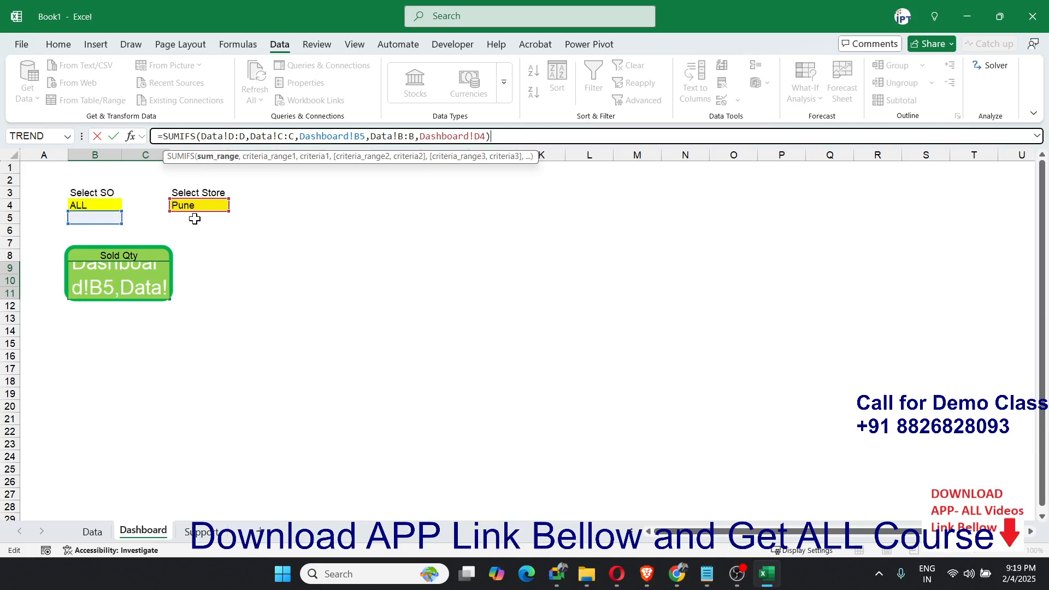
{"action": "key", "text": "Return"}
{"action": "key", "text": "Up"}
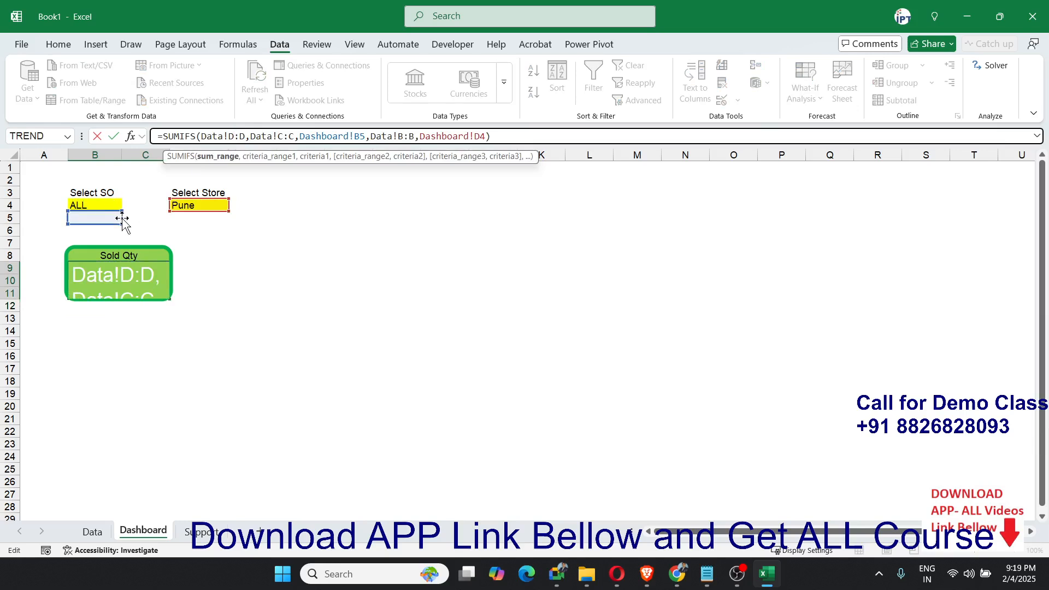
Replace the SO criterion in the Sold Qty SUMIFS formula with "<>ALL" and commit the formula
{"action": "left_click", "coordinate": [362, 137]}
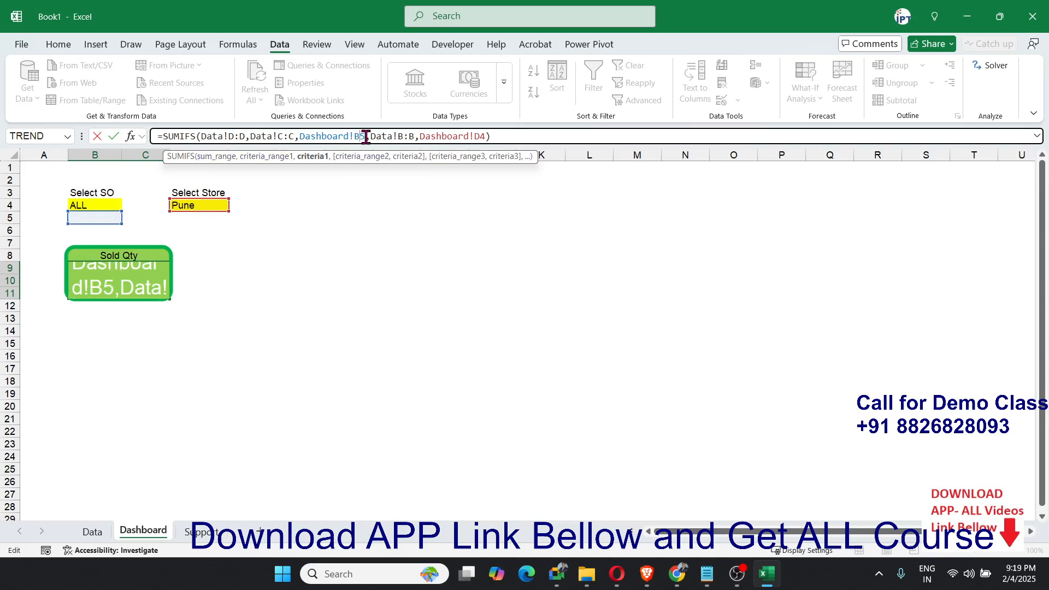
{"action": "left_click_drag", "start_coordinate": [366, 136], "coordinate": [300, 136]}
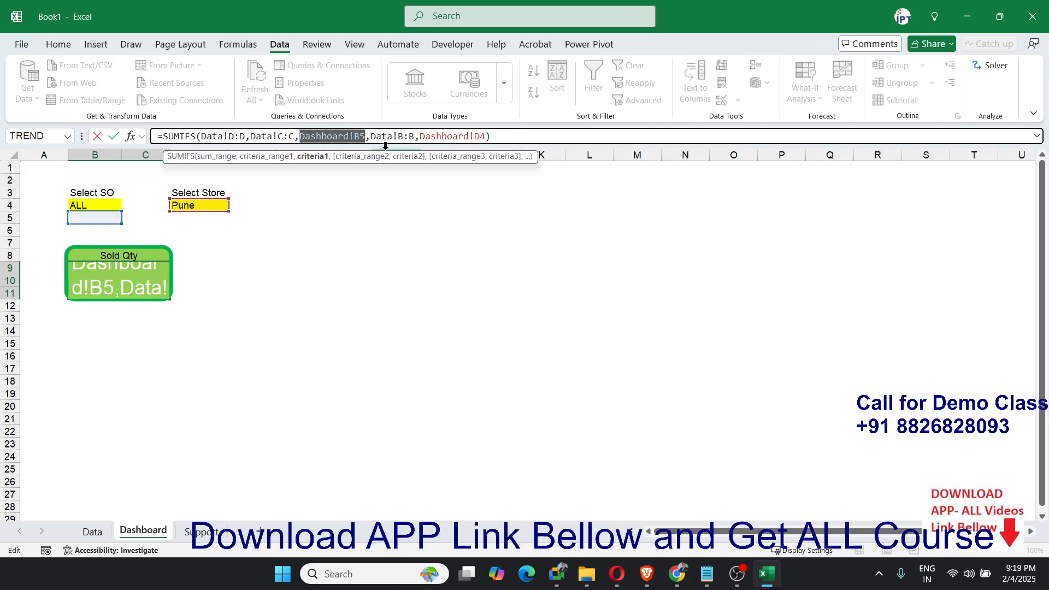
{"action": "key", "text": "BackSpace"}
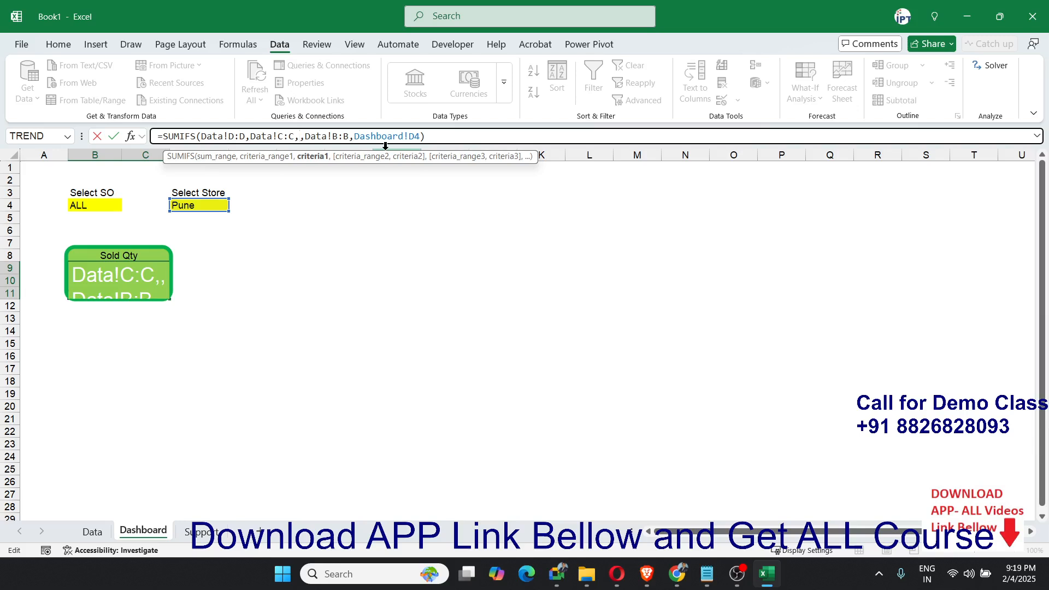
{"action": "type", "text": "\"<"}
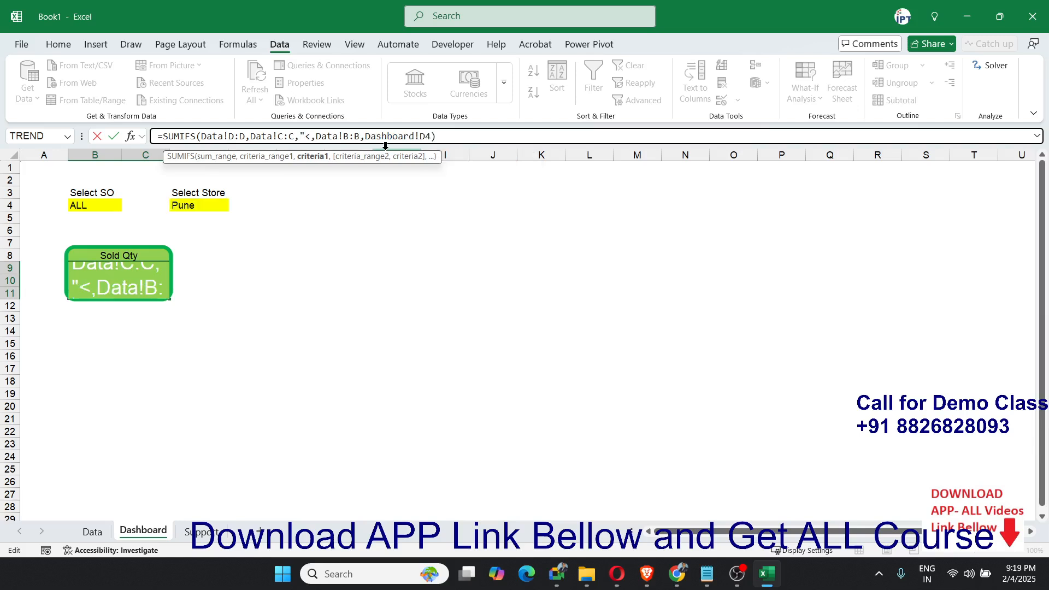
{"action": "type", "text": ">"}
{"action": "type", "text": "ALL"}
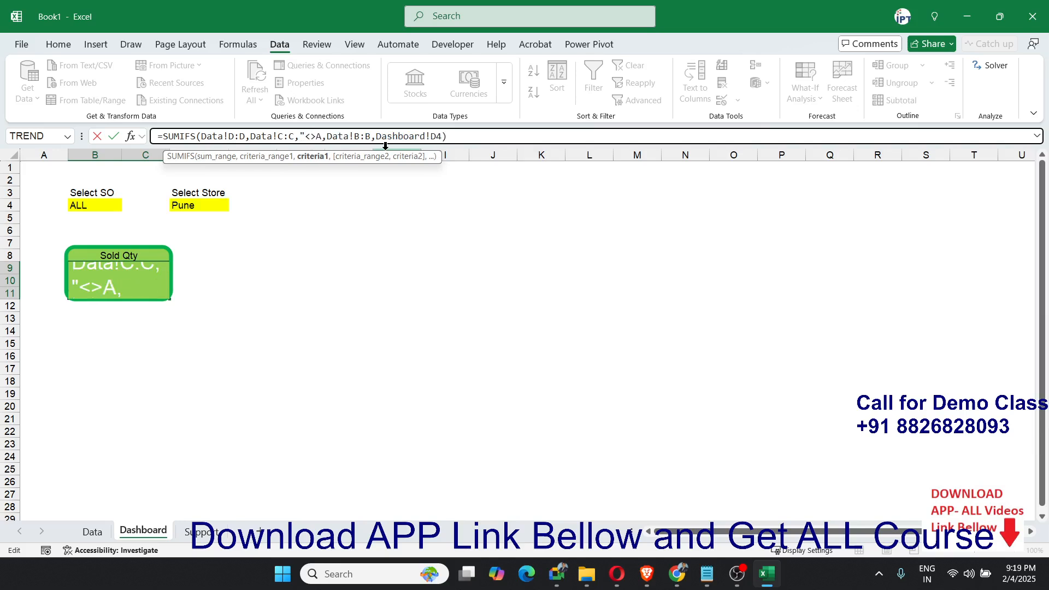
{"action": "type", "text": "\""}
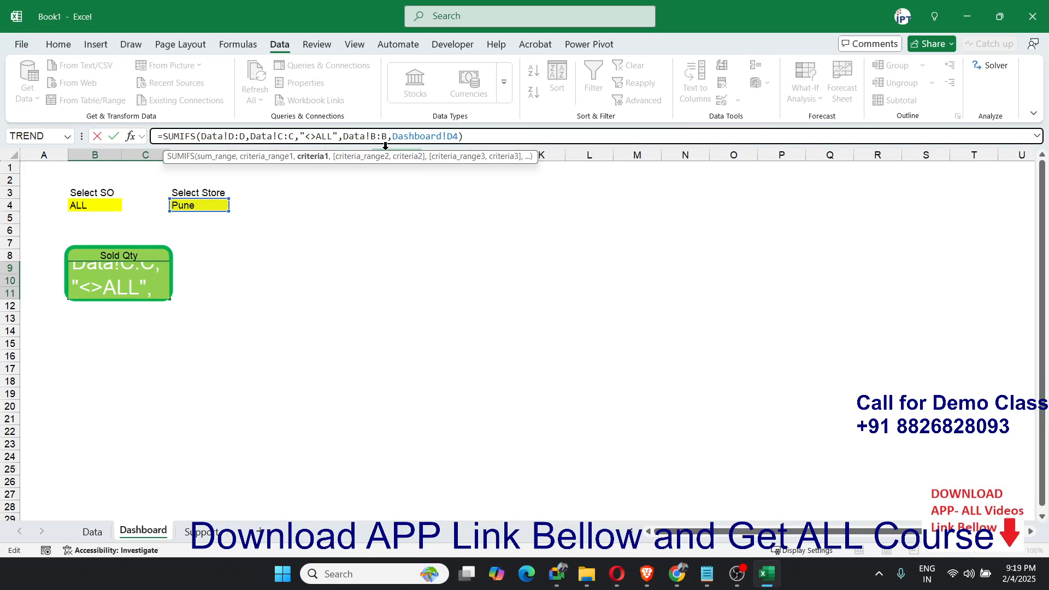
{"action": "key", "text": "ctrl+Return"}
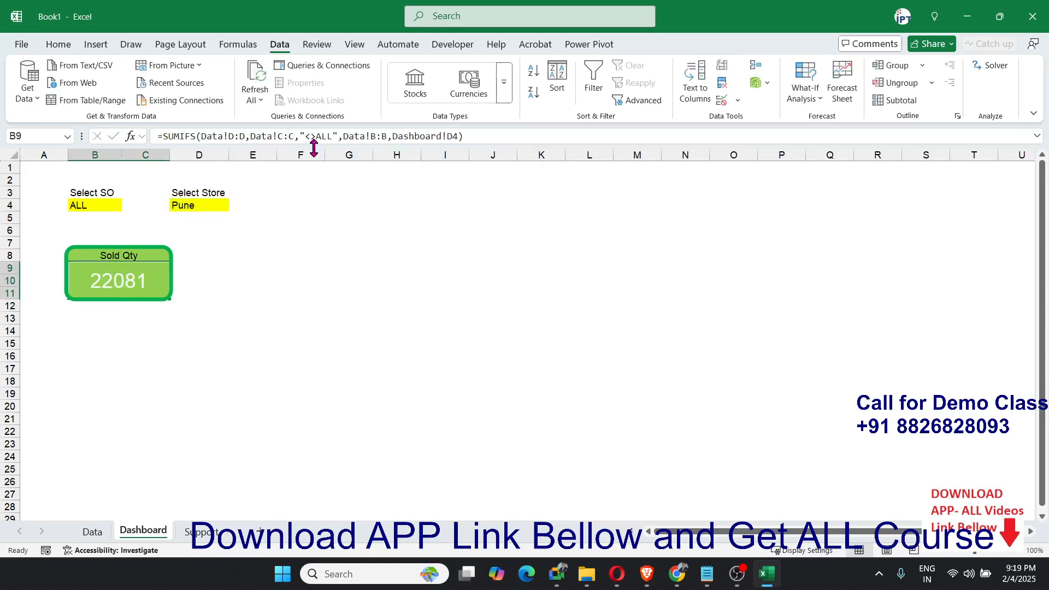
{"action": "left_click", "coordinate": [108, 216]}
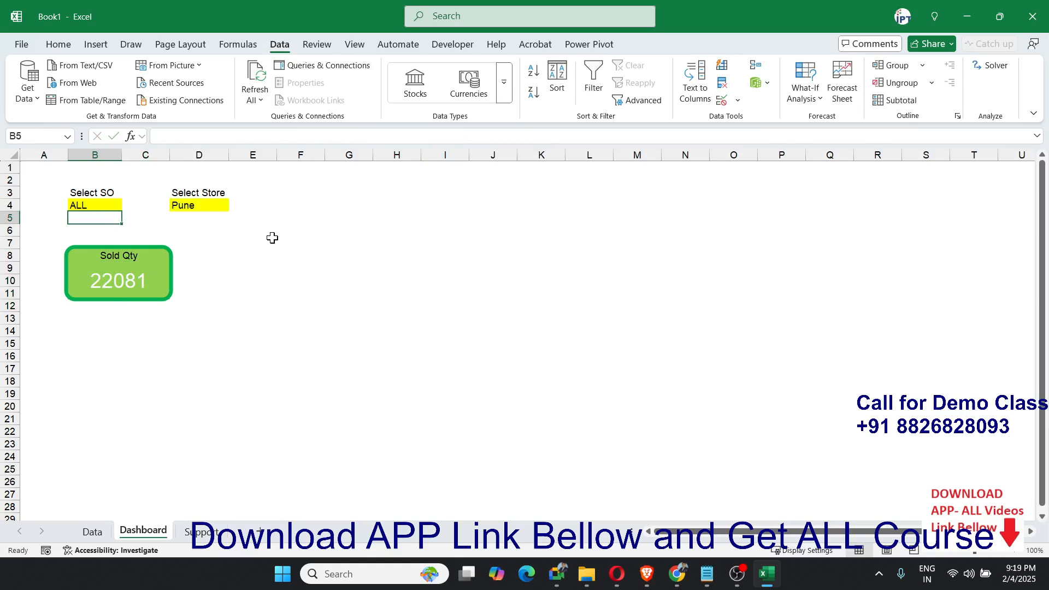
Enter the formula =IF(B4="ALL","<>ALL",B4) in cell B5 of the Dashboard sheet, below the SO selection
{"action": "type", "text": "=IF("}
{"action": "key", "text": "Up"}
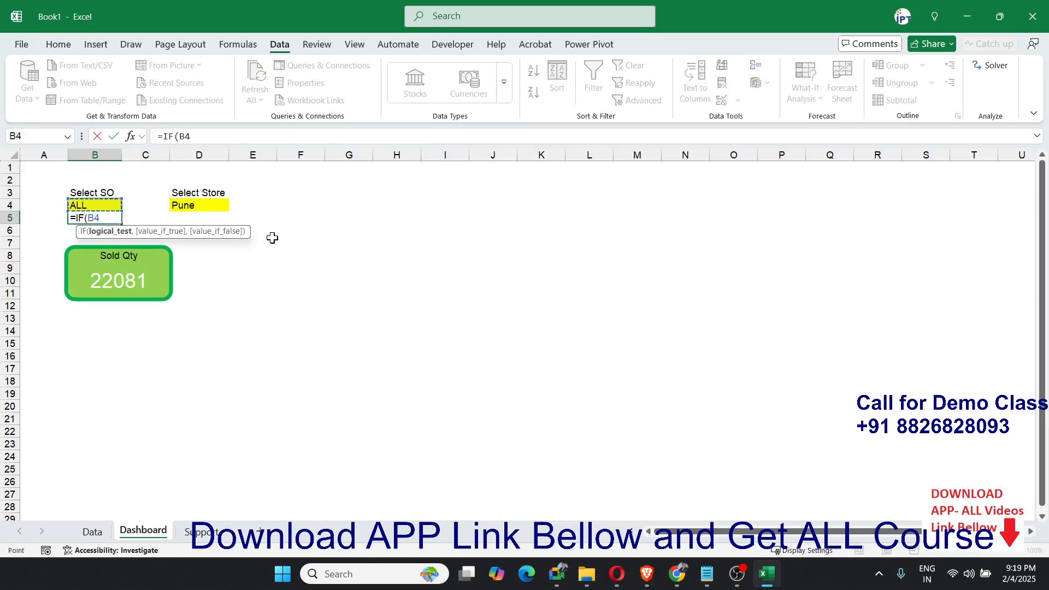
{"action": "type", "text": "=\"ALL\","}
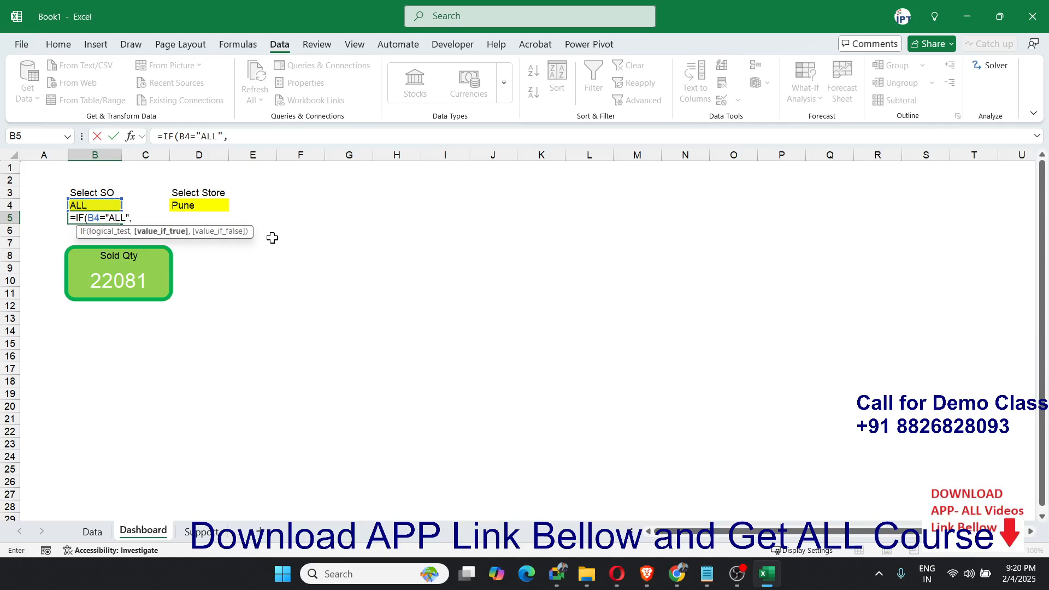
{"action": "type", "text": "\"<"}
{"action": "type", "text": ">A::"}
{"action": "key", "text": "BackSpace"}
{"action": "key", "text": "BackSpace"}
{"action": "type", "text": "LL\","}
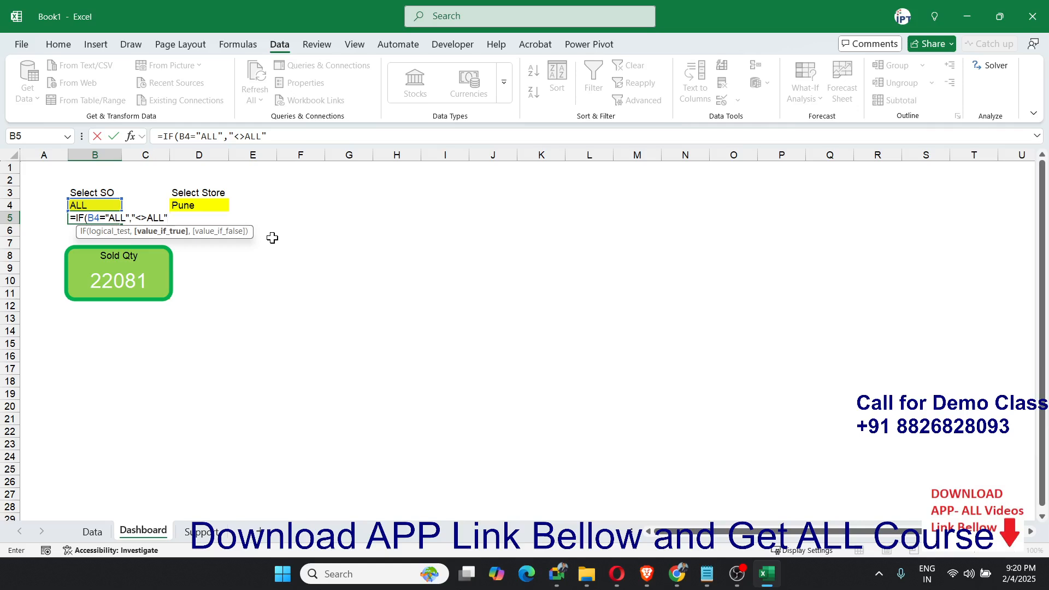
{"action": "type", "text": ","}
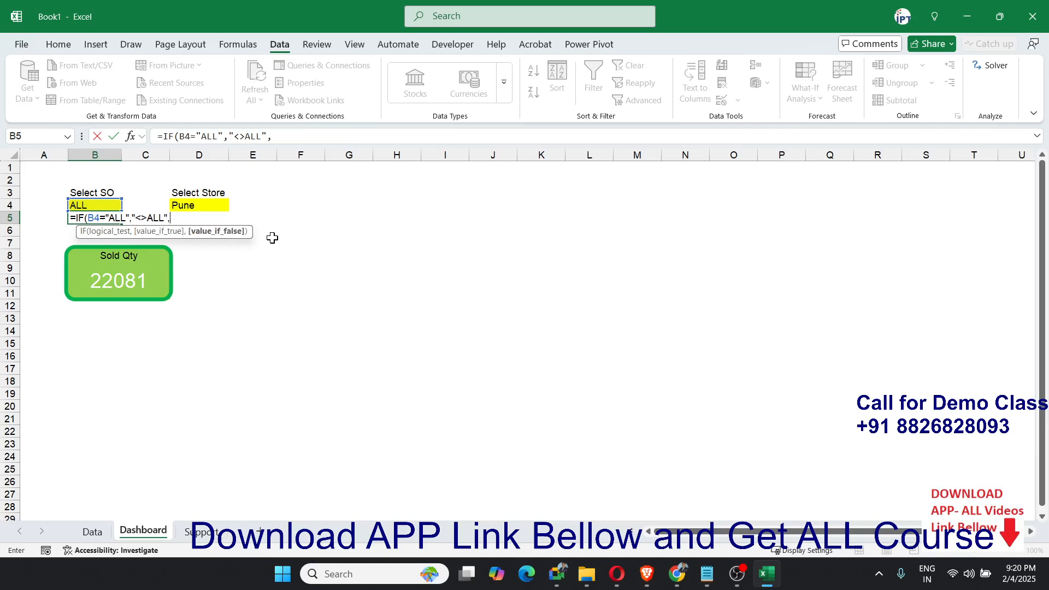
{"action": "left_click", "coordinate": [96, 203]}
{"action": "key", "text": "Return"}
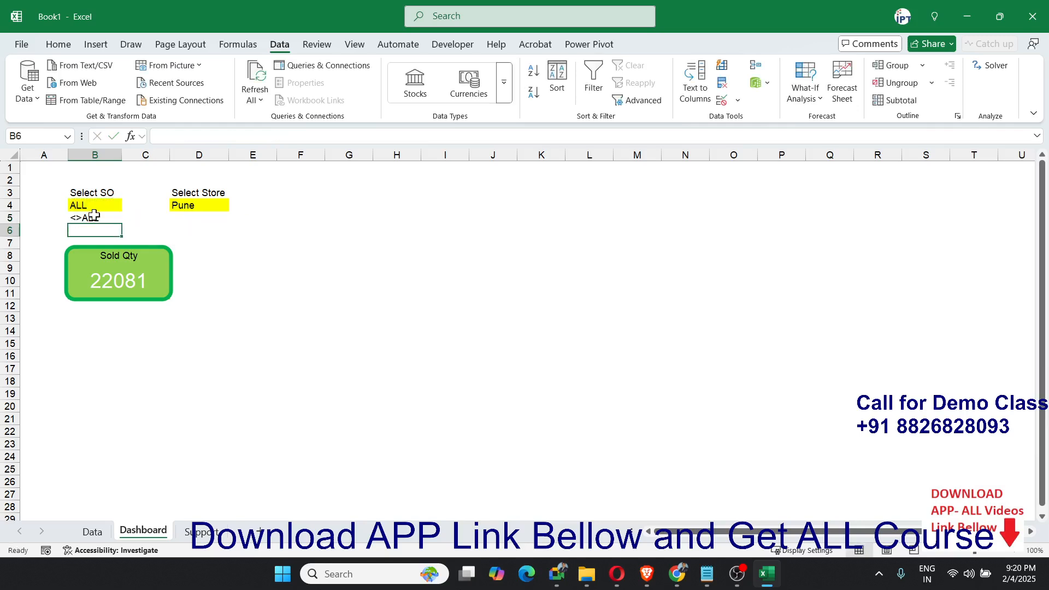
Set the Select SO dropdown in B4 to the first individual name after ALL to test the B5 formula
{"action": "left_click", "coordinate": [94, 217]}
{"action": "left_click_drag", "start_coordinate": [319, 137], "coordinate": [131, 139]}
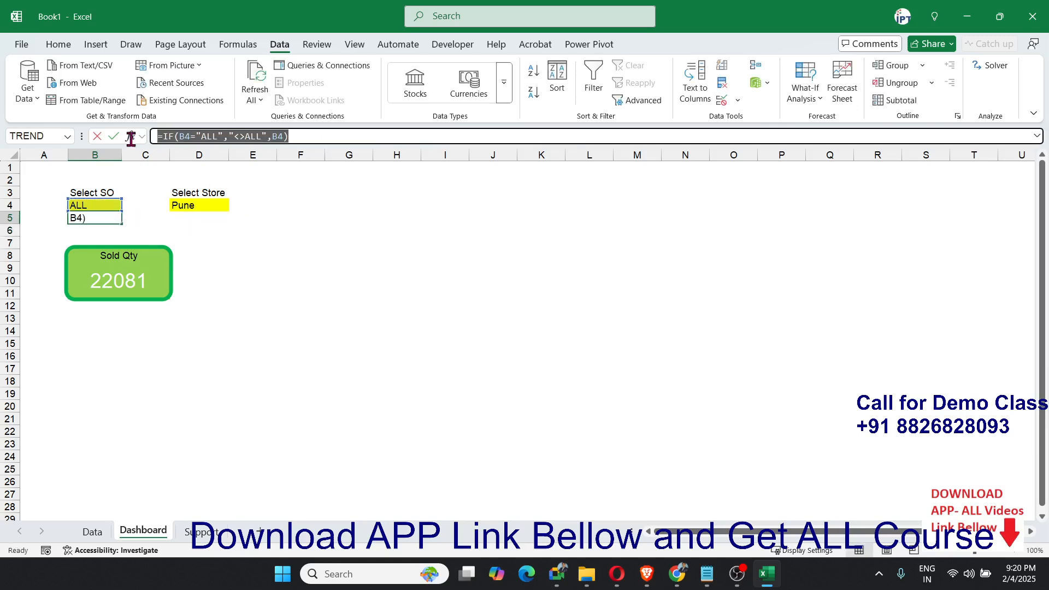
{"action": "key", "text": "Escape"}
{"action": "left_click", "coordinate": [104, 206]}
{"action": "left_click", "coordinate": [127, 205]}
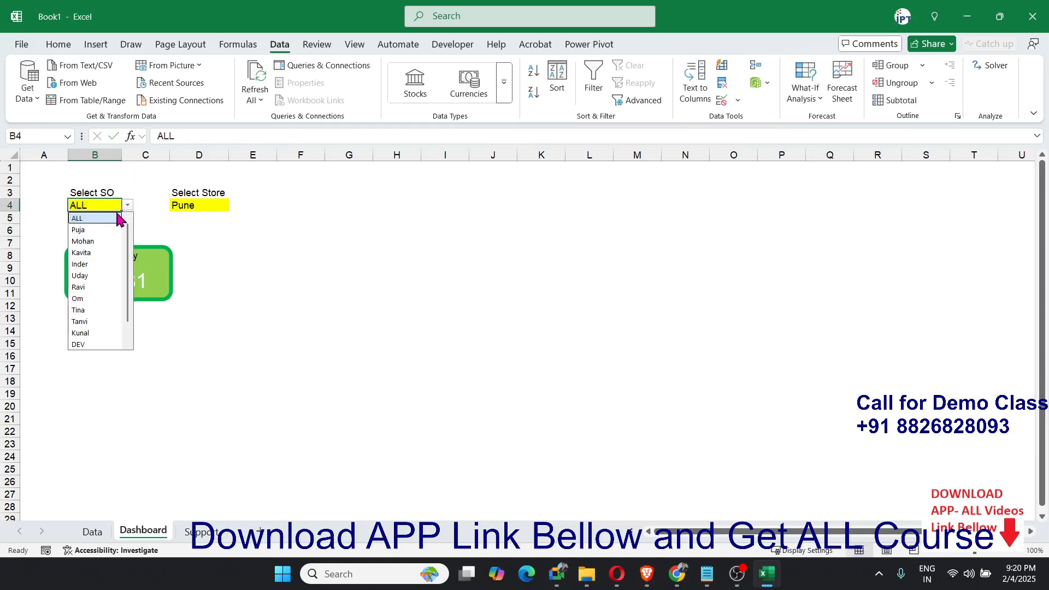
{"action": "left_click", "coordinate": [100, 229]}
{"action": "left_click", "coordinate": [101, 218]}
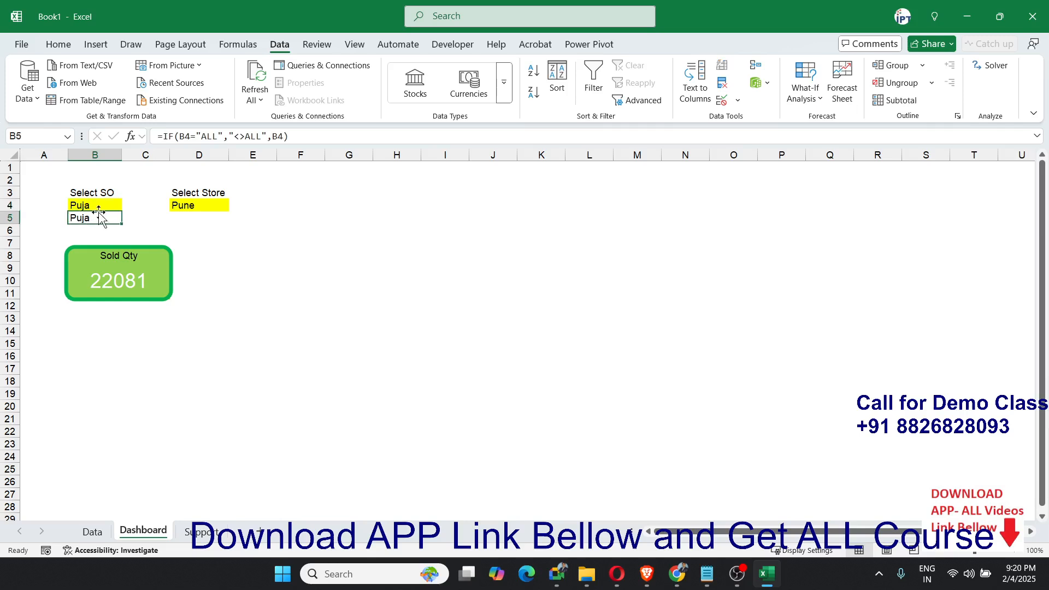
Replace the "<>ALL" criterion in the Sold Qty SUMIFS formula in B9 with the IF expression copied from B5, without its equals sign
{"action": "left_click", "coordinate": [99, 207]}
{"action": "left_click", "coordinate": [98, 219]}
{"action": "left_click_drag", "start_coordinate": [309, 134], "coordinate": [163, 136]}
{"action": "key", "text": "ctrl+c"}
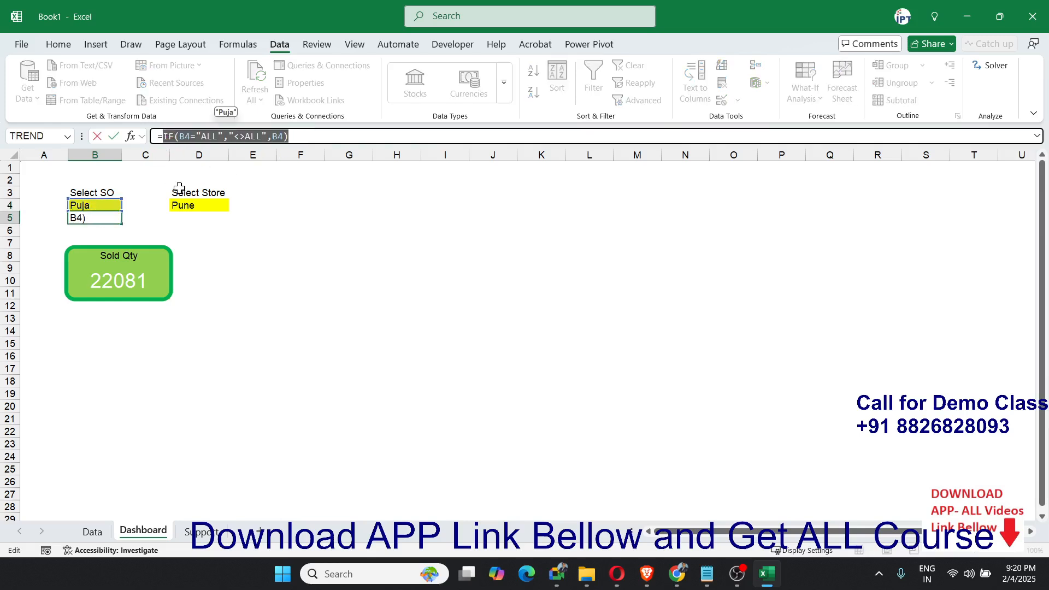
{"action": "key", "text": "Escape"}
{"action": "left_click", "coordinate": [138, 281]}
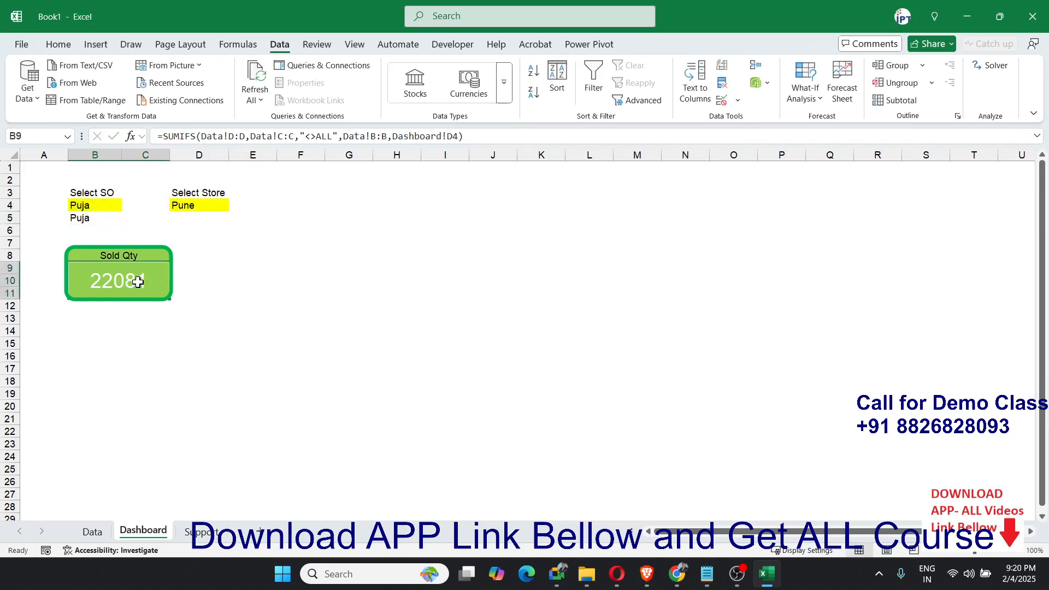
{"action": "double_click", "coordinate": [138, 282]}
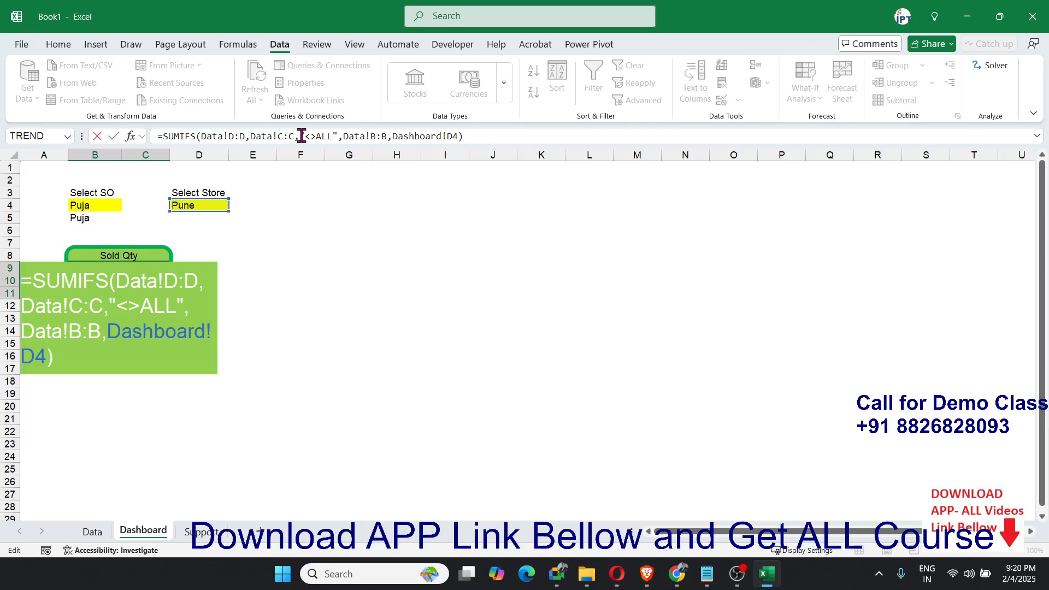
{"action": "left_click_drag", "start_coordinate": [302, 135], "coordinate": [339, 135]}
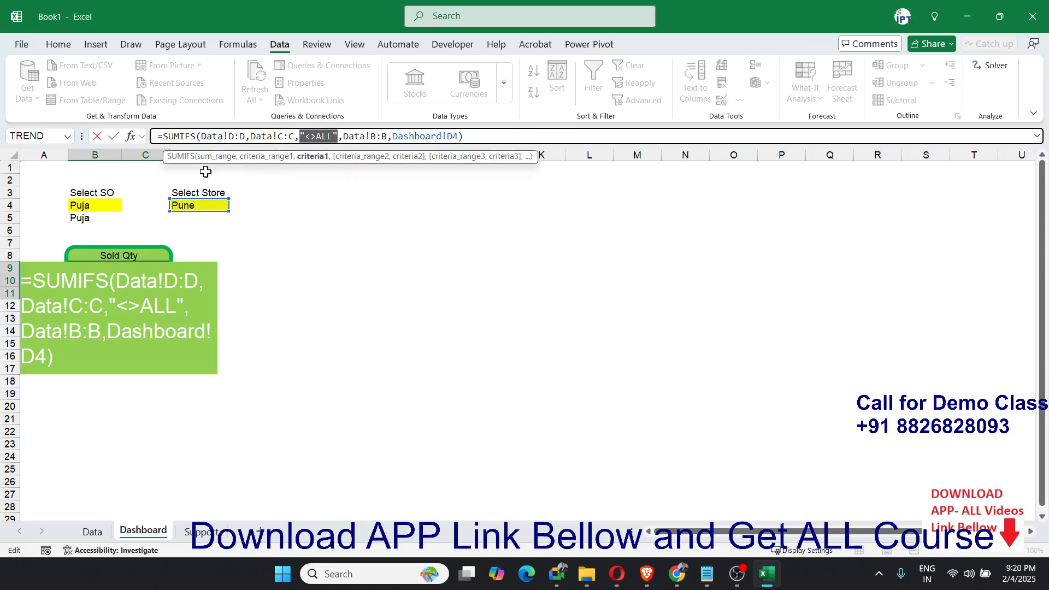
{"action": "key", "text": "ctrl+v"}
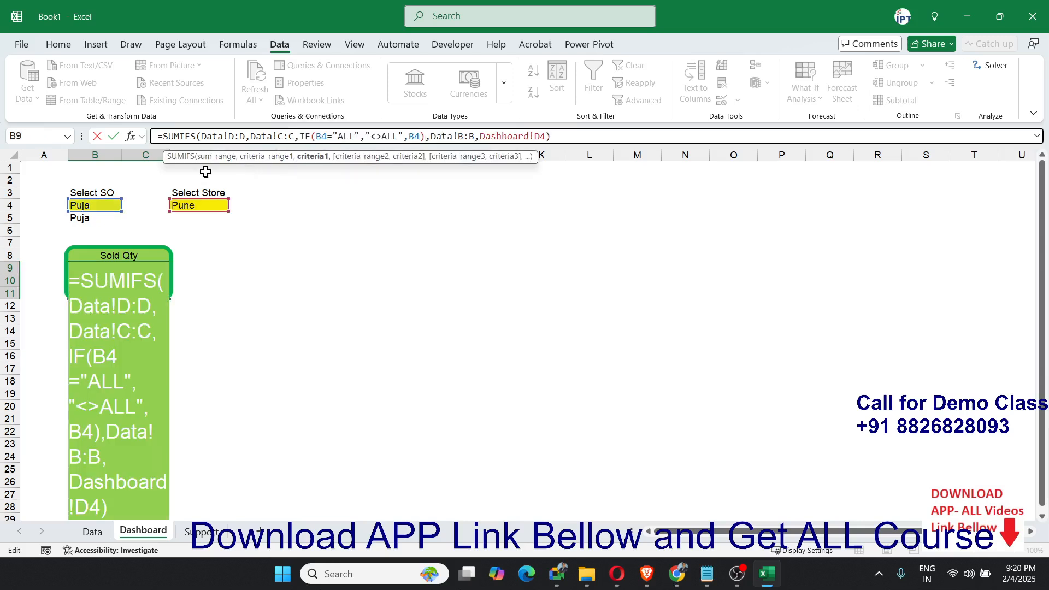
{"action": "key", "text": "Return"}
Test the Sold Qty formula by setting the Select SO dropdown to ALL and back to the first individual name
{"action": "left_click", "coordinate": [108, 205]}
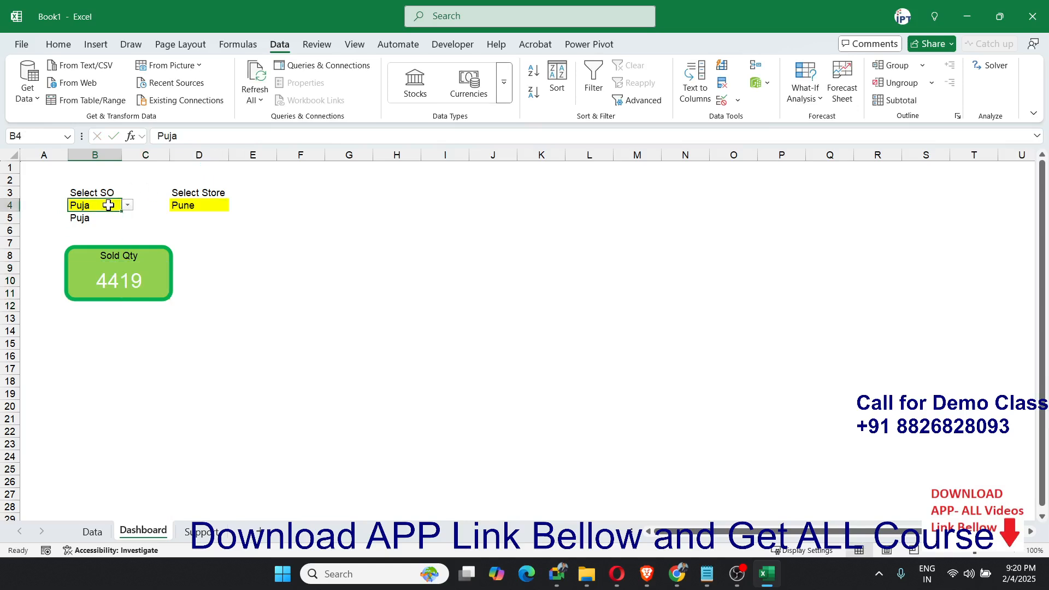
{"action": "left_click", "coordinate": [128, 206]}
{"action": "left_click", "coordinate": [97, 218]}
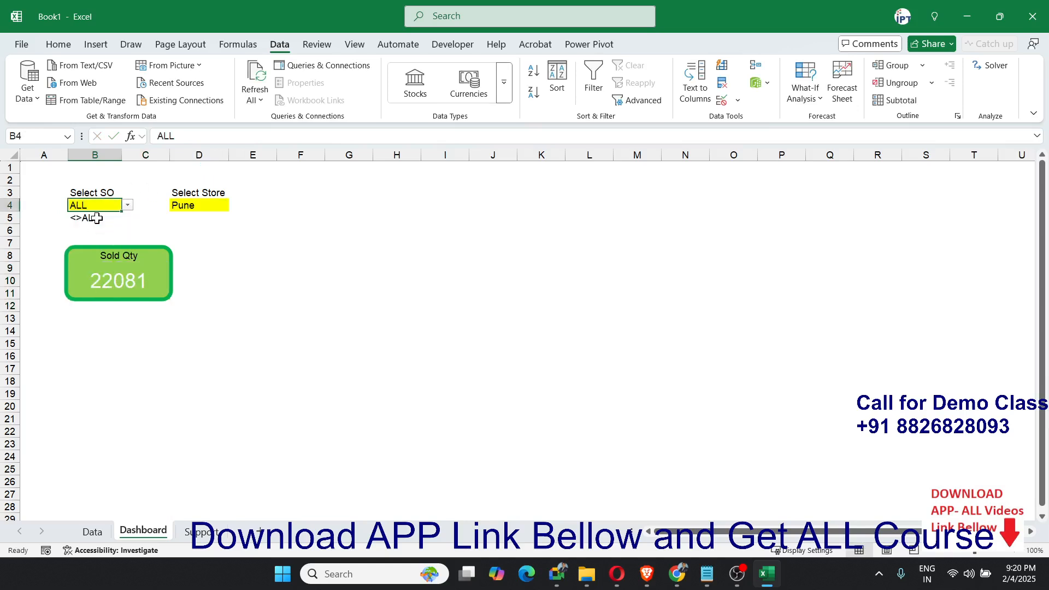
{"action": "left_click", "coordinate": [127, 205]}
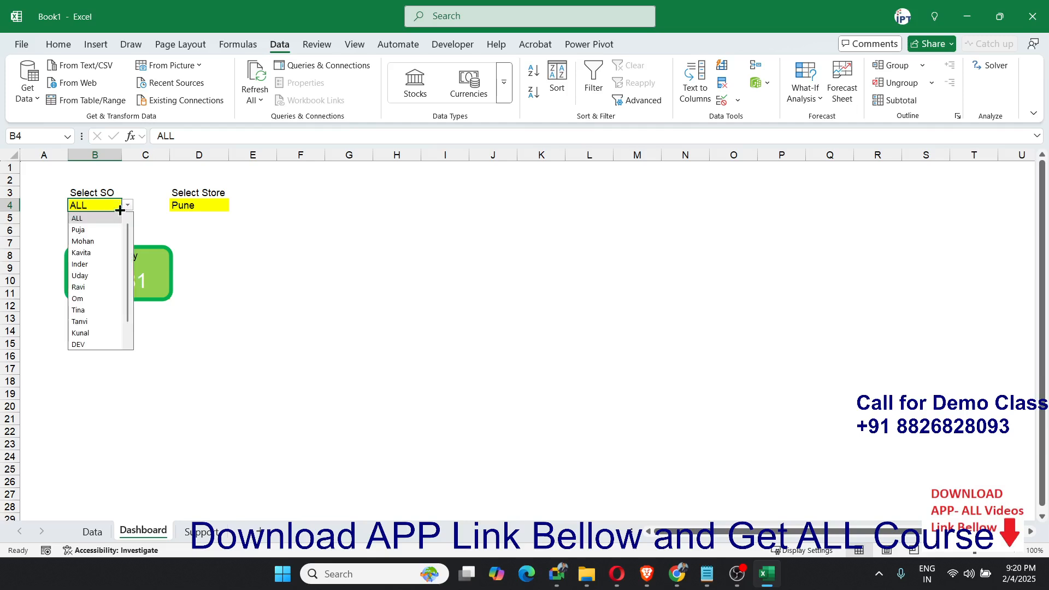
{"action": "left_click", "coordinate": [104, 230]}
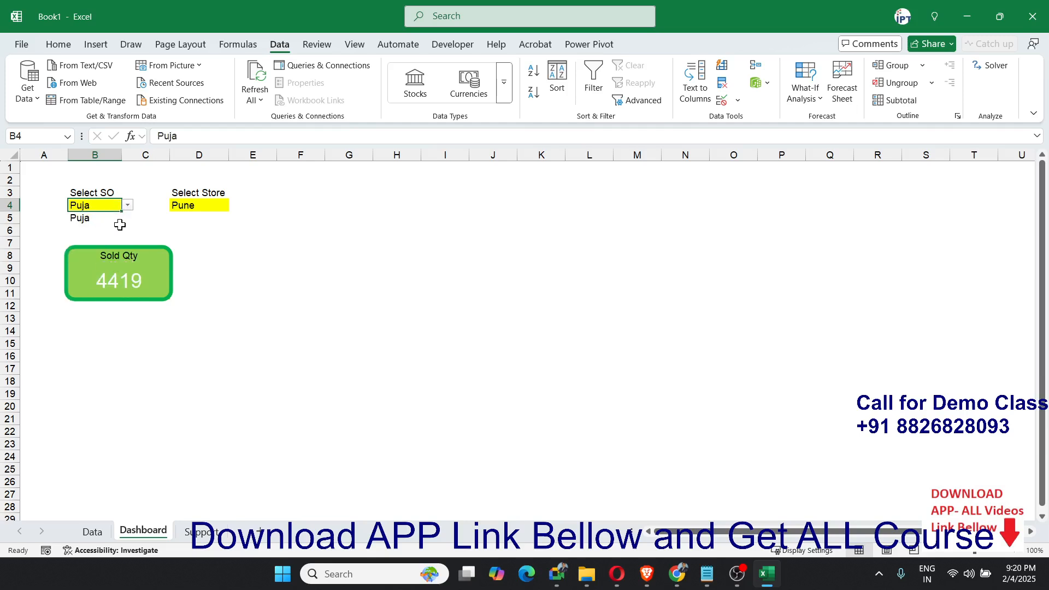
Review the Sold Qty SUMIFS formula, comparing its IF criterion with the B5 formula and its store criterion with cell D4
{"action": "left_click", "coordinate": [126, 279]}
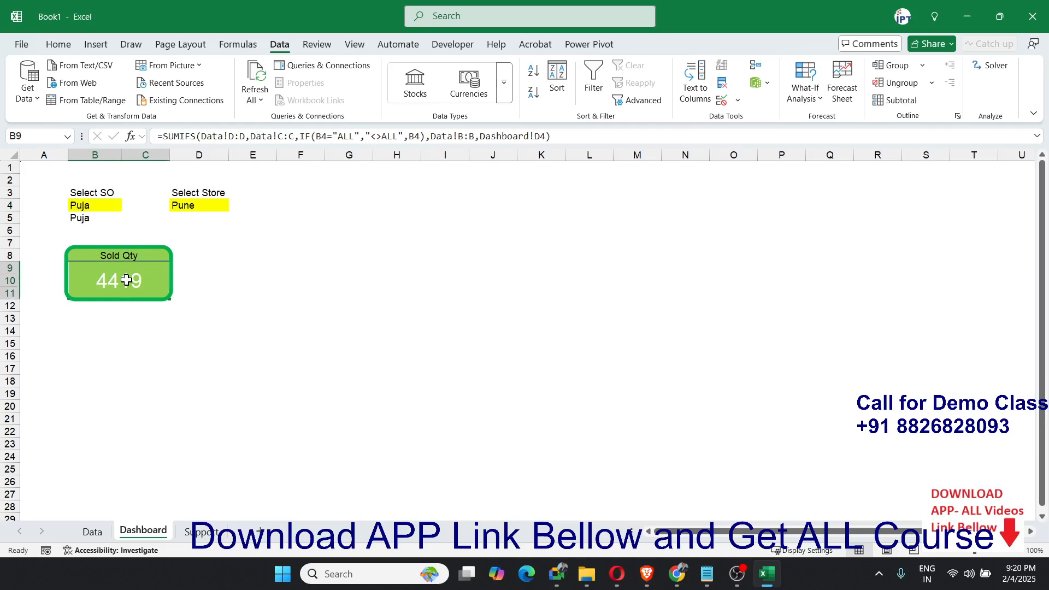
{"action": "double_click", "coordinate": [126, 280]}
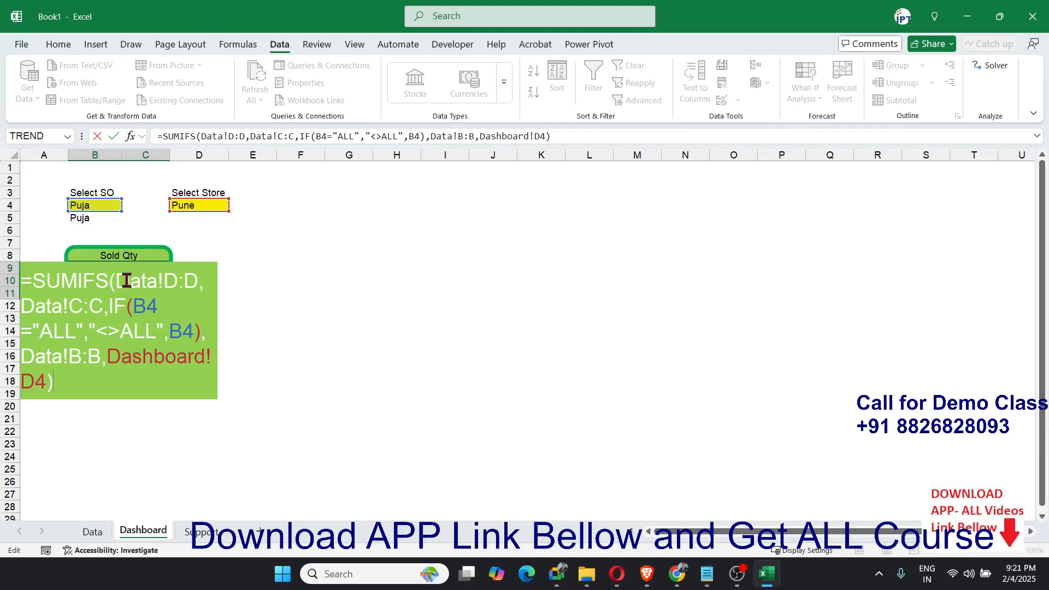
{"action": "key", "text": "Return"}
{"action": "left_click", "coordinate": [106, 219]}
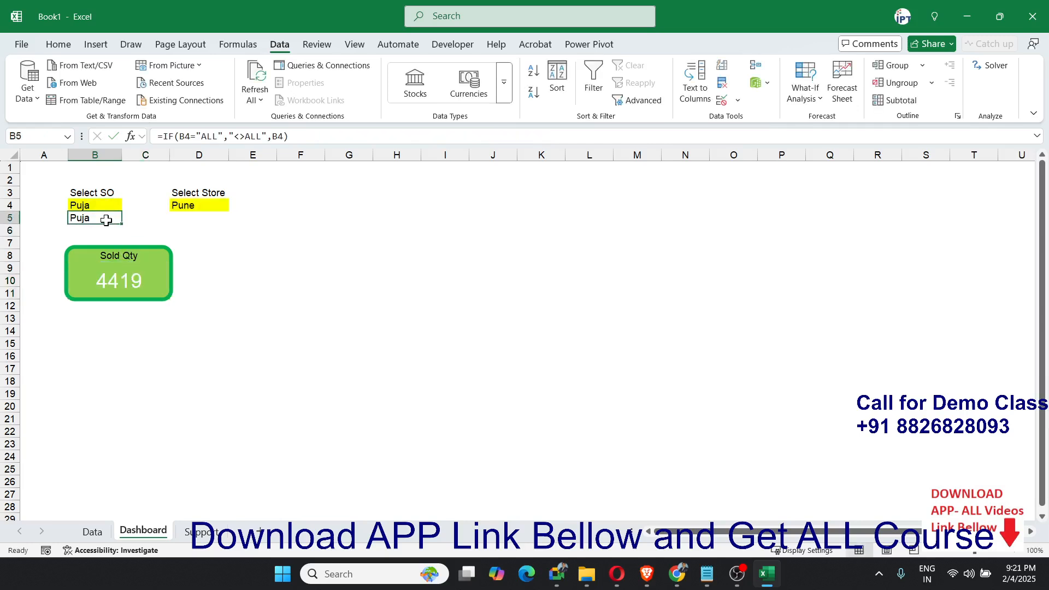
{"action": "left_click", "coordinate": [125, 277]}
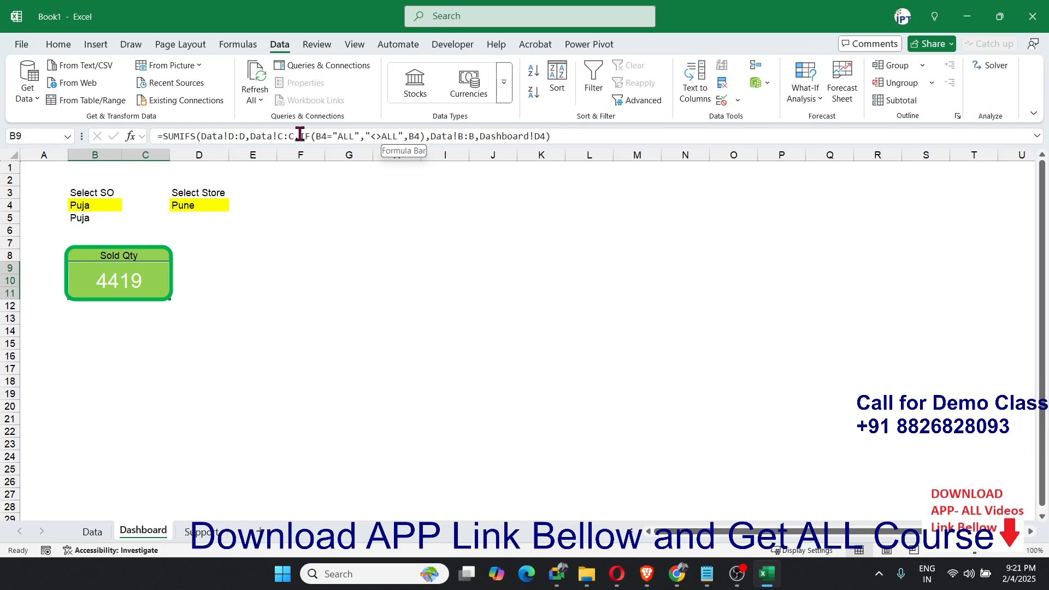
{"action": "left_click_drag", "start_coordinate": [300, 134], "coordinate": [425, 136]}
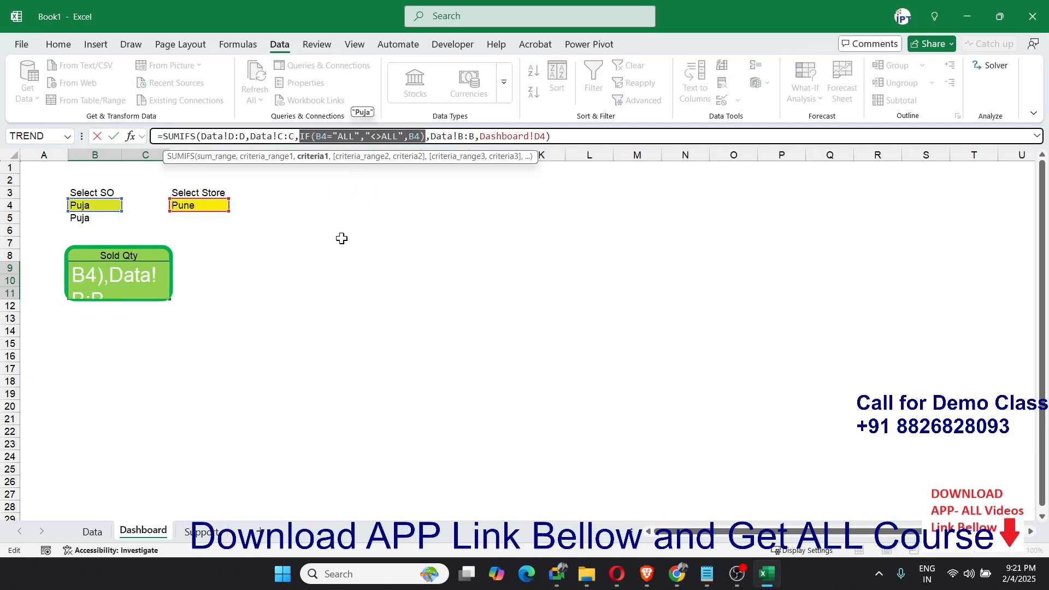
{"action": "key", "text": "Return"}
{"action": "left_click", "coordinate": [213, 203]}
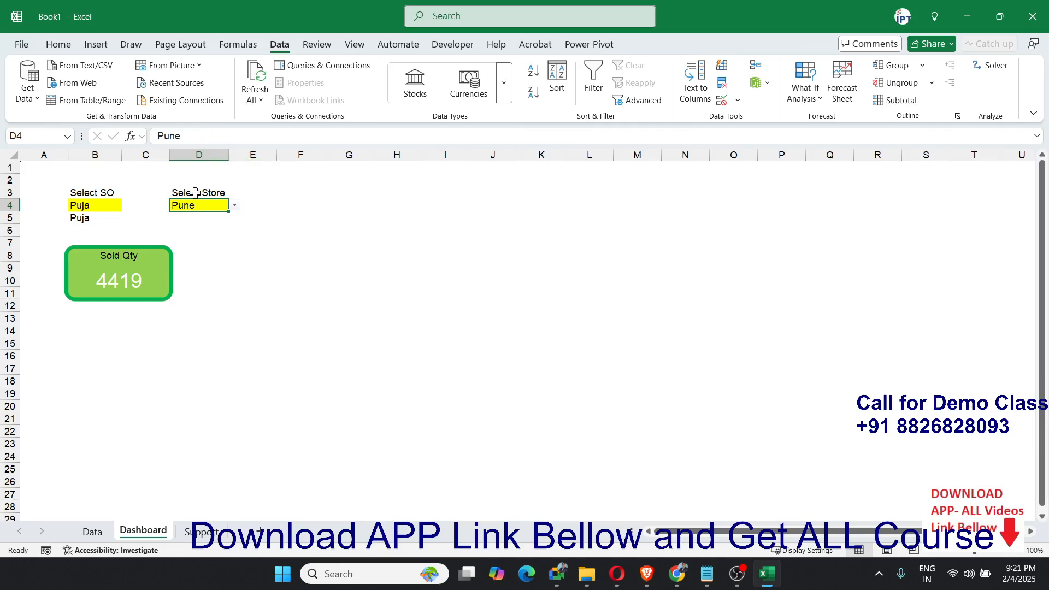
{"action": "left_click", "coordinate": [181, 219]}
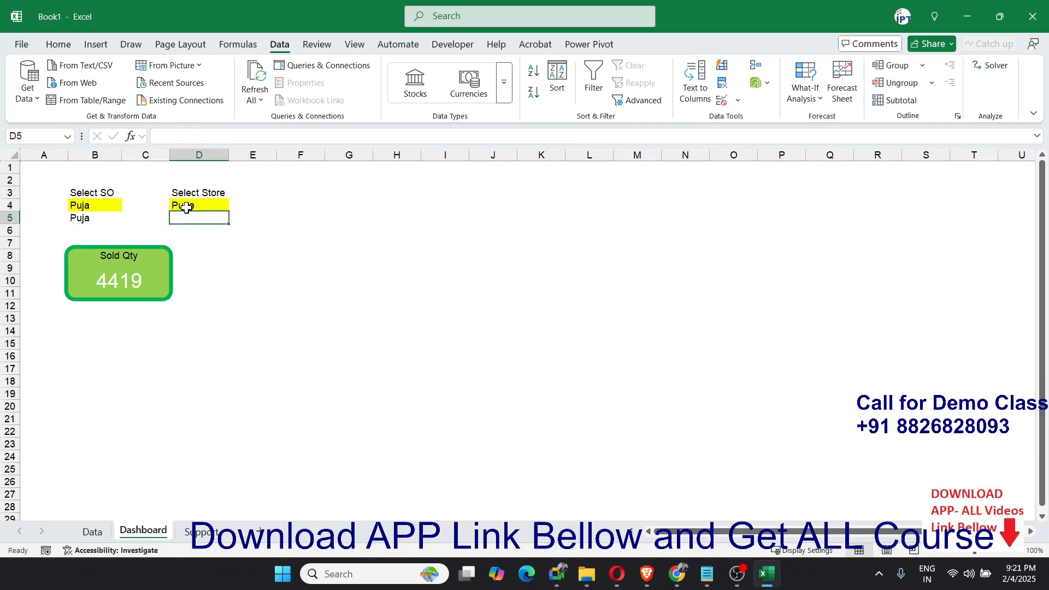
{"action": "key", "text": "Up"}
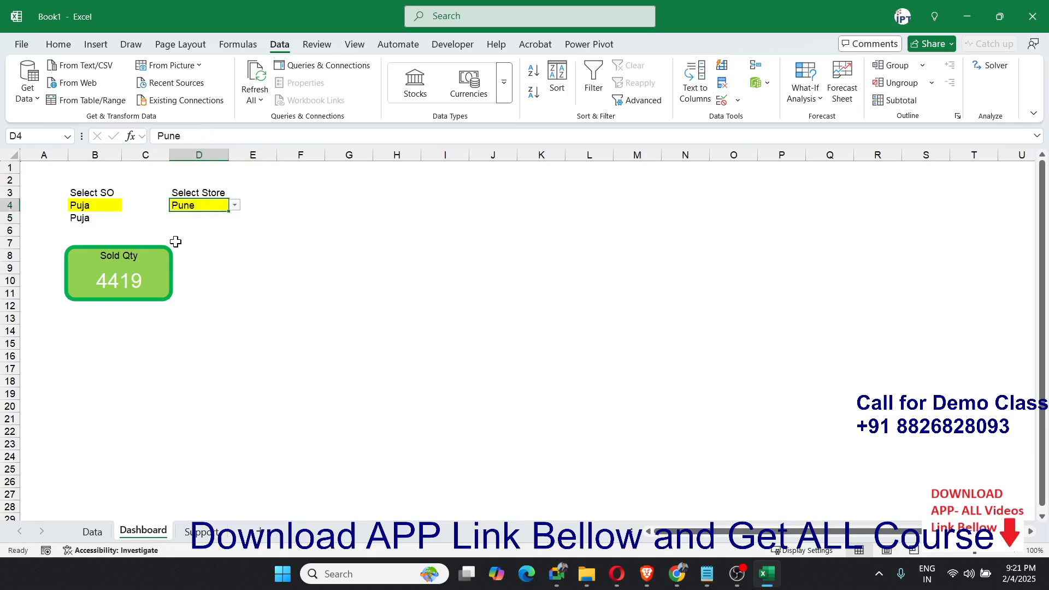
{"action": "left_click", "coordinate": [160, 276]}
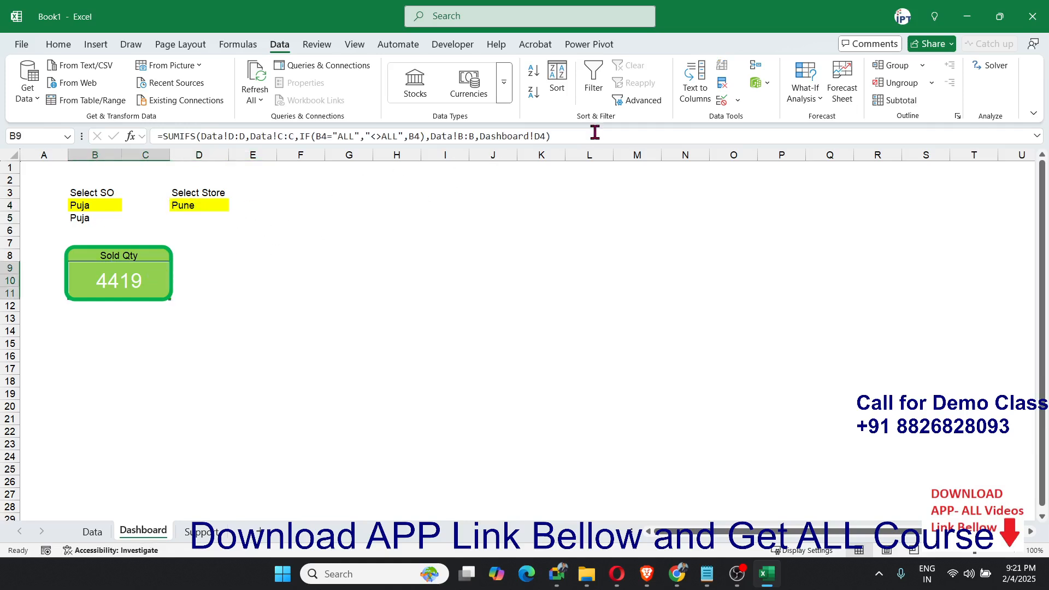
Enter the formula =IF(D4="ALL","<>ALL",D4) in cell D5, below the store selection
{"action": "left_click", "coordinate": [197, 226]}
{"action": "left_click", "coordinate": [194, 216]}
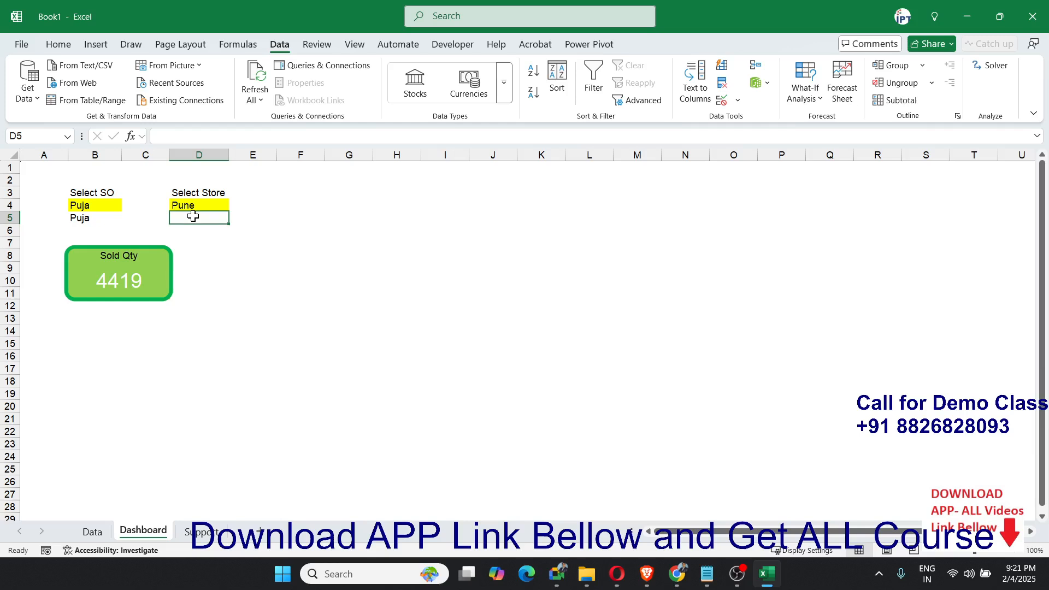
{"action": "type", "text": "=IF("}
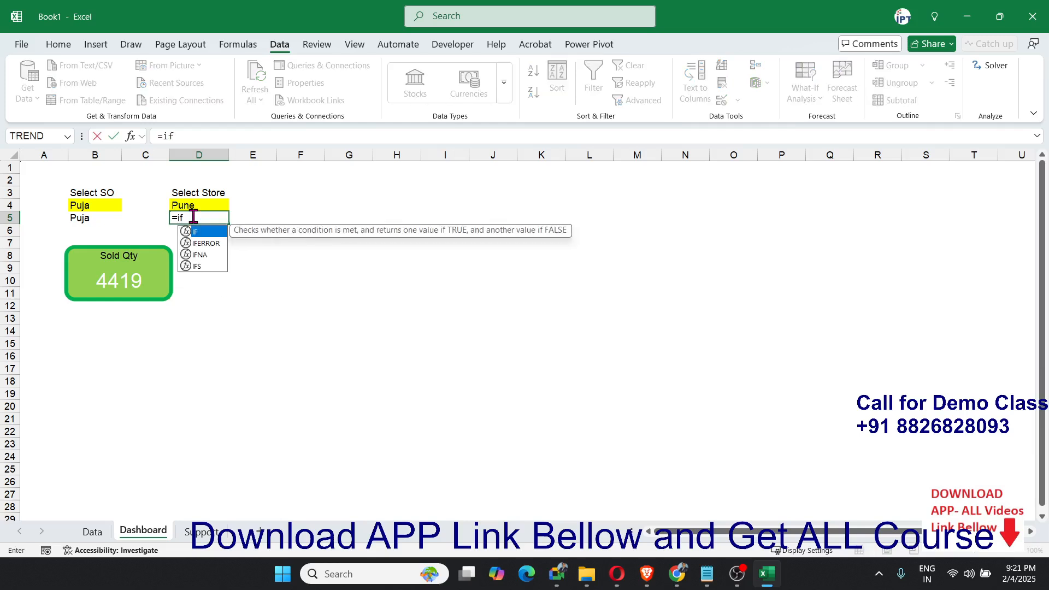
{"action": "key", "text": "Up"}
{"action": "type", "text": "="}
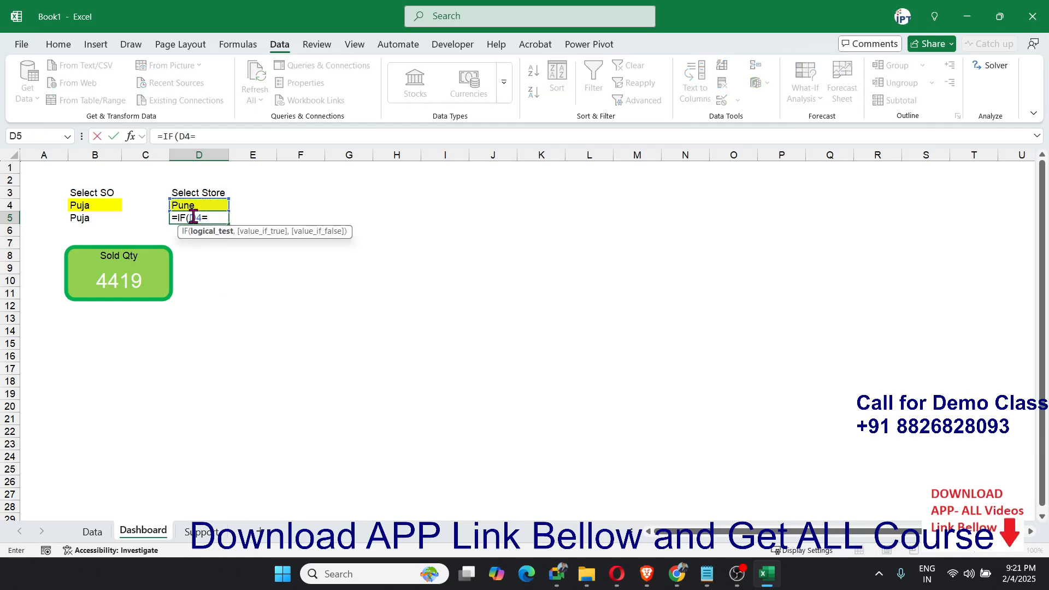
{"action": "type", "text": "\"ALL\","}
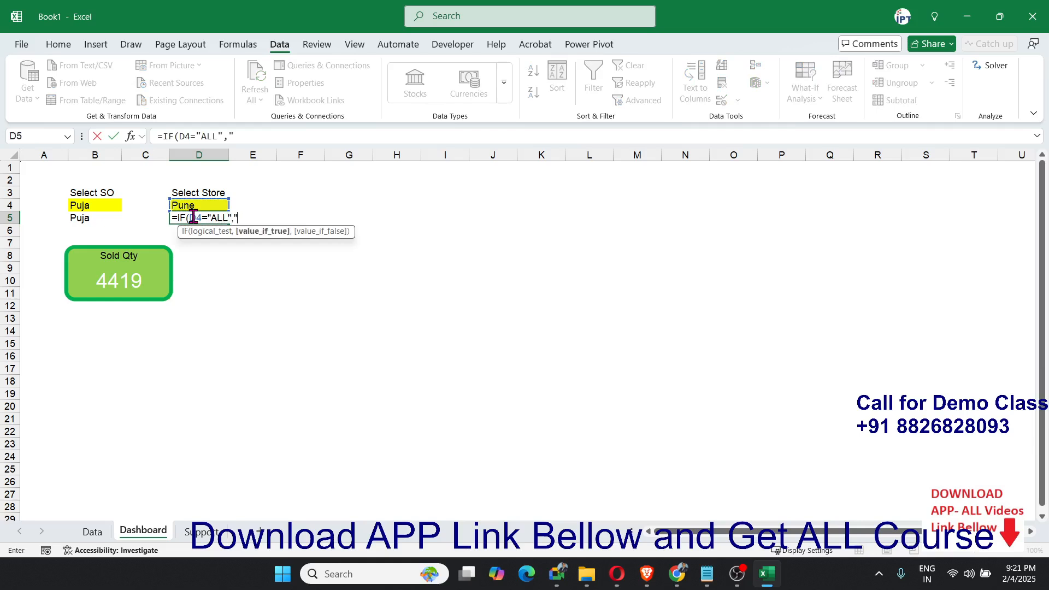
{"action": "type", "text": "\"<>ALL\","}
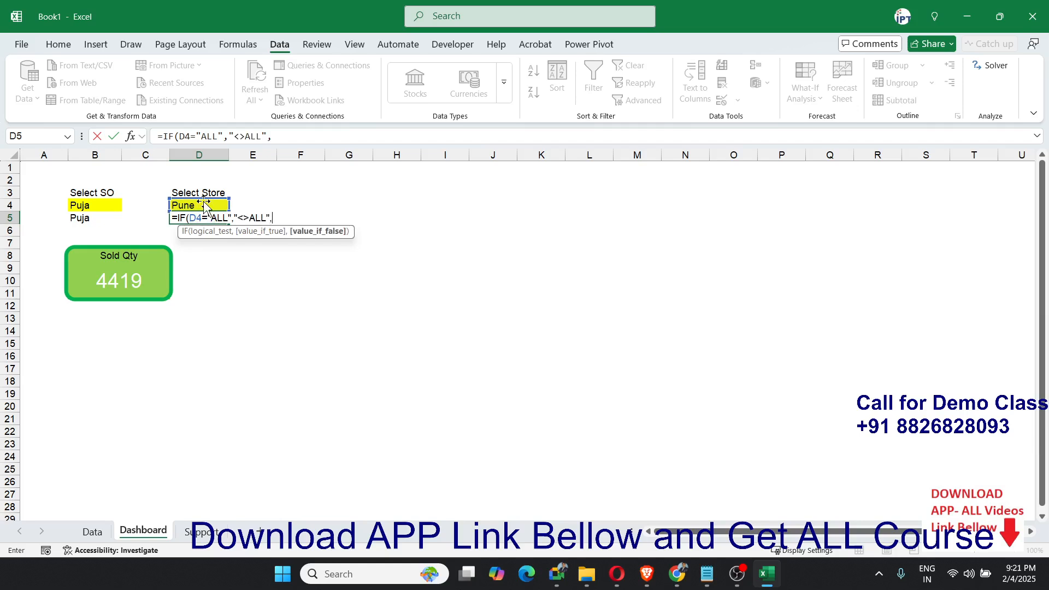
{"action": "left_click", "coordinate": [203, 205]}
{"action": "type", "text": ")"}
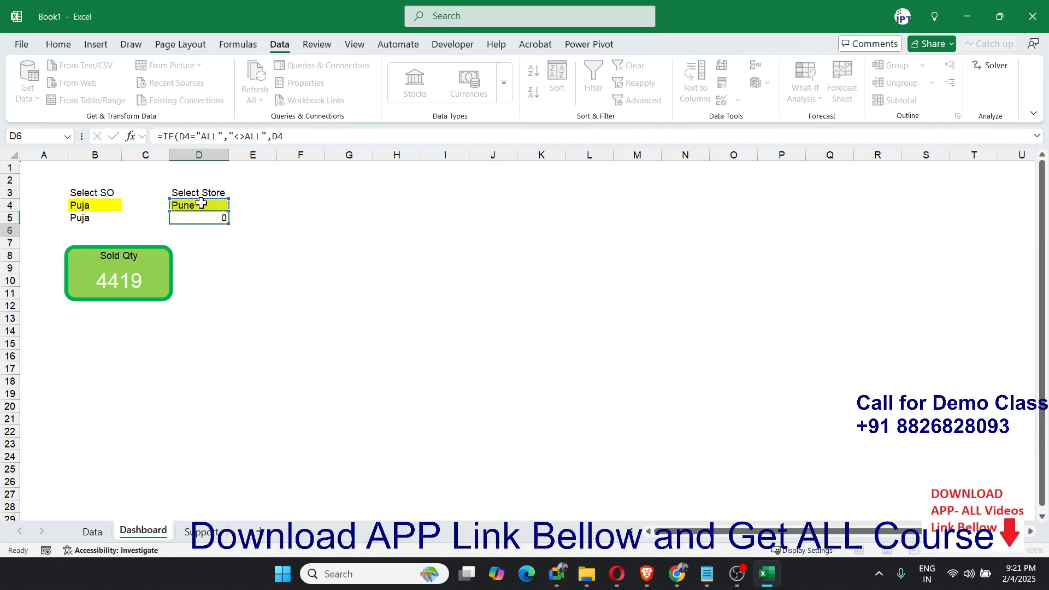
{"action": "key", "text": "Return"}
Replace the Dashboard!D4 store criterion in the B9 Sold Qty SUMIFS formula with IF(D4="ALL","<>ALL",D4) copied from D5
{"action": "left_click", "coordinate": [207, 219]}
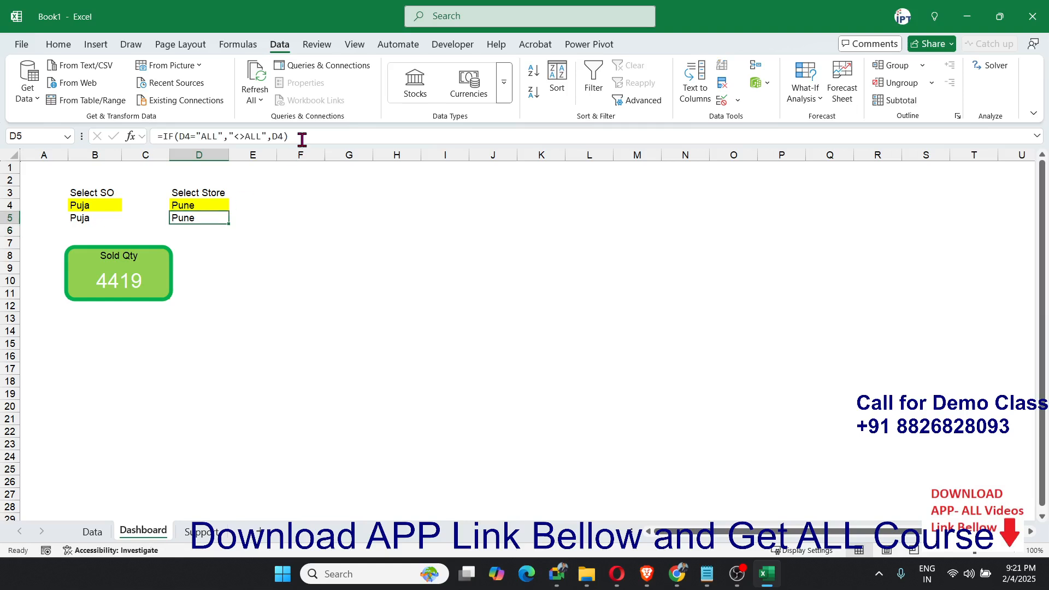
{"action": "mouse_move", "coordinate": [300, 138]}
{"action": "left_mouse_down"}
{"action": "mouse_move", "coordinate": [157, 136]}
{"action": "mouse_move", "coordinate": [284, 137]}
{"action": "left_mouse_up"}
{"action": "key", "text": "Escape"}
{"action": "left_click", "coordinate": [129, 279]}
{"action": "double_click", "coordinate": [129, 279]}
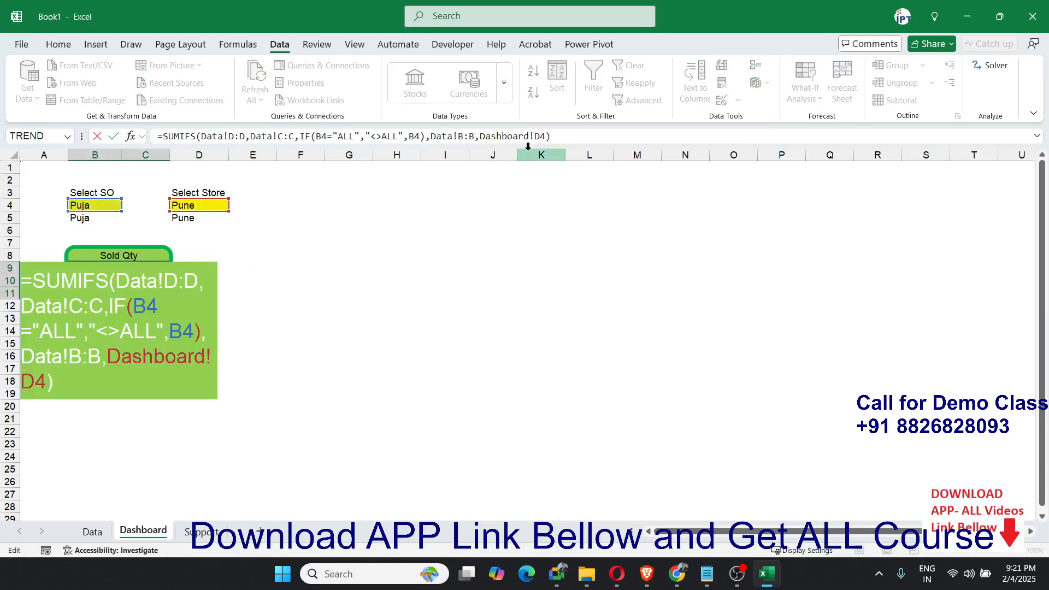
{"action": "left_click_drag", "start_coordinate": [547, 136], "coordinate": [479, 136]}
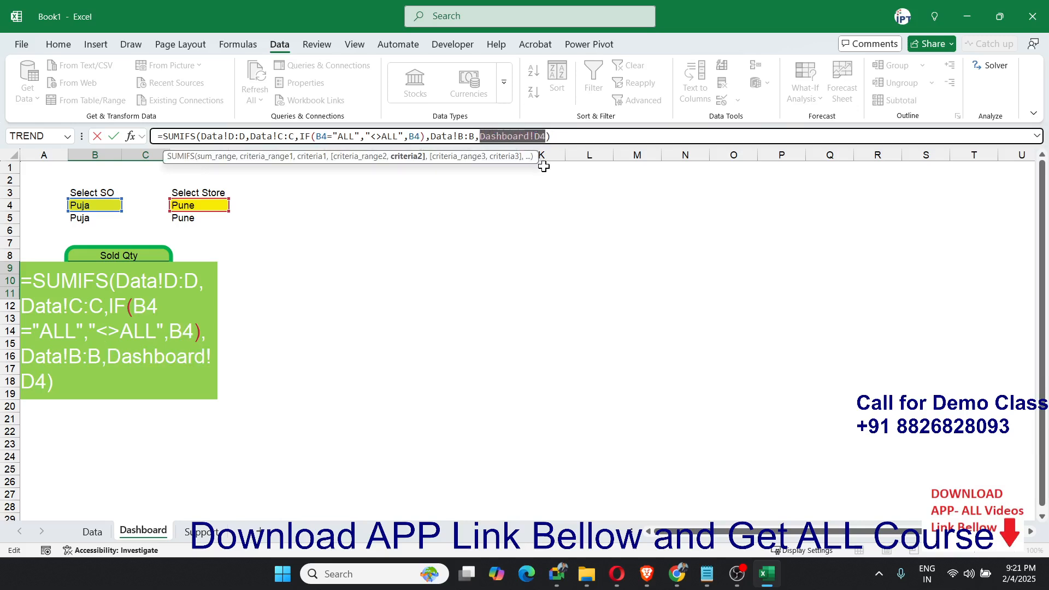
{"action": "type", "text": "IF(D4=\"ALL\",\"<>ALL\",D4)"}
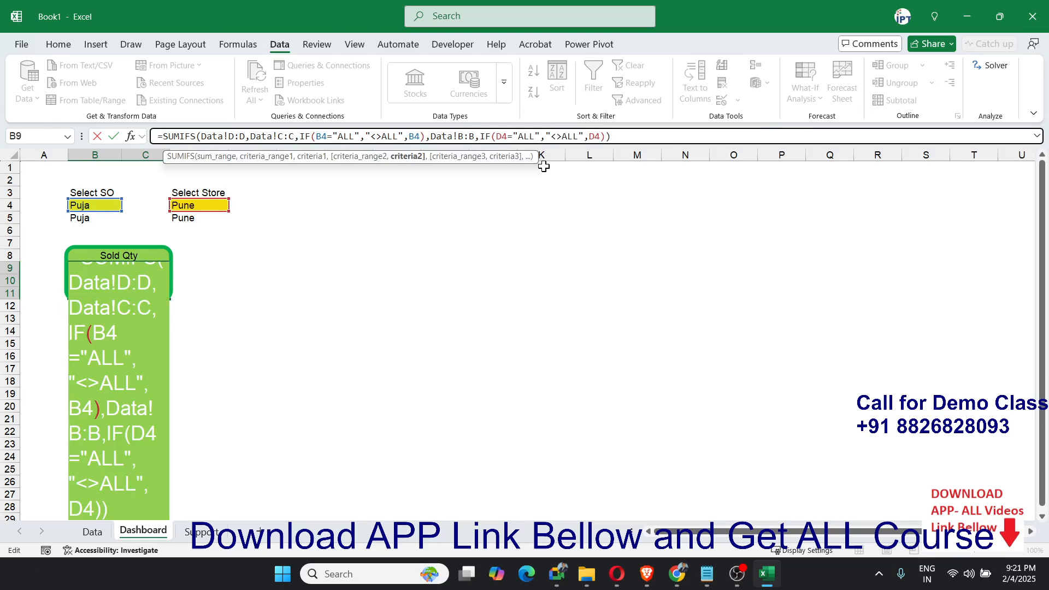
{"action": "key", "text": "Return"}
{"action": "key", "text": "Up"}
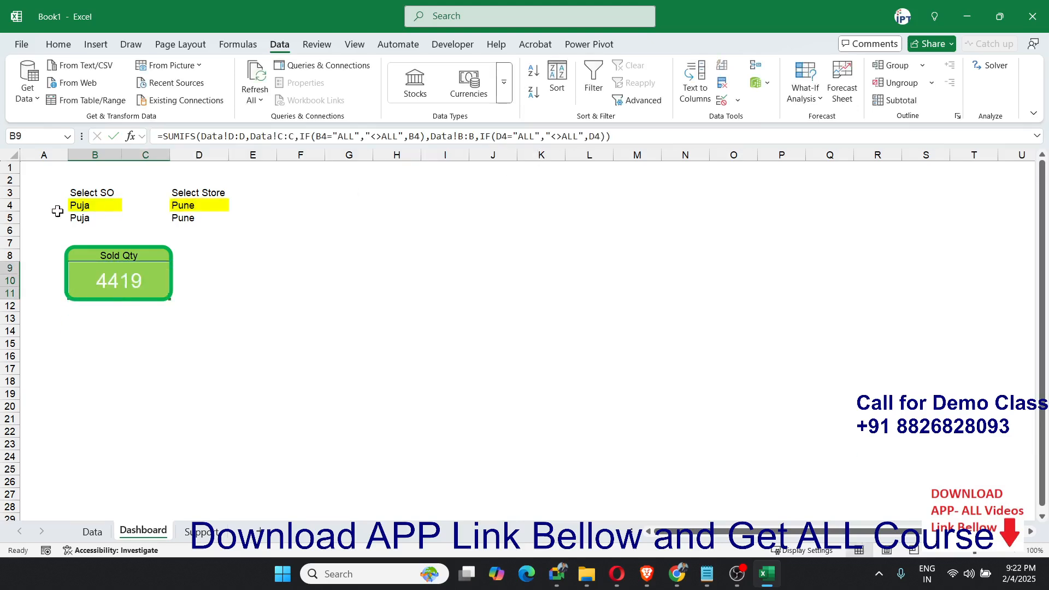
Test the Sold Qty formula by setting the Select Store dropdown to ALL and back to Pune
{"action": "left_click", "coordinate": [160, 205]}
{"action": "left_click", "coordinate": [173, 205]}
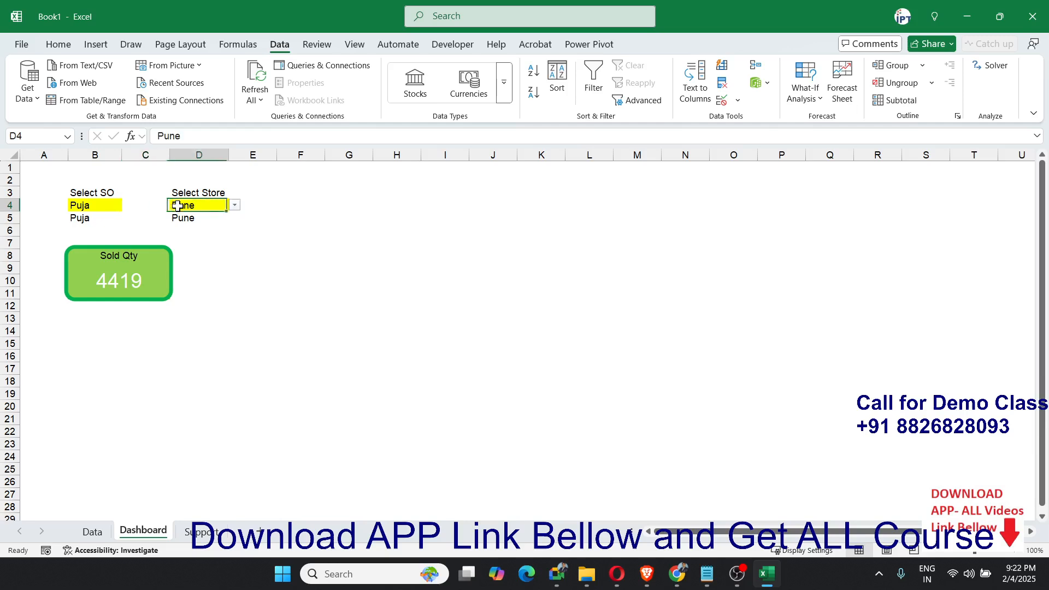
{"action": "left_click", "coordinate": [235, 206]}
{"action": "left_click", "coordinate": [212, 217]}
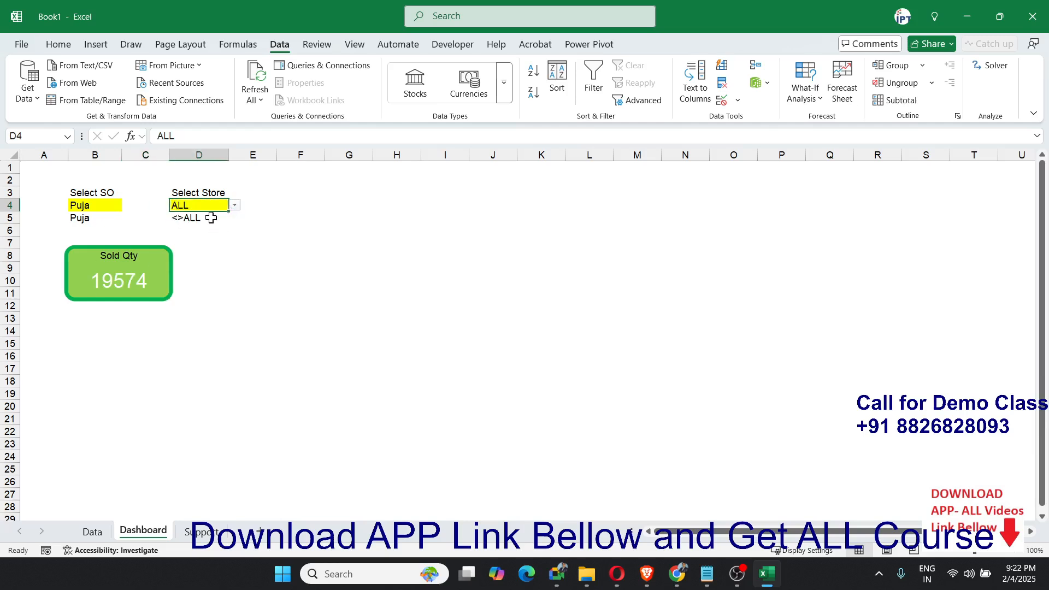
{"action": "left_click", "coordinate": [235, 205]}
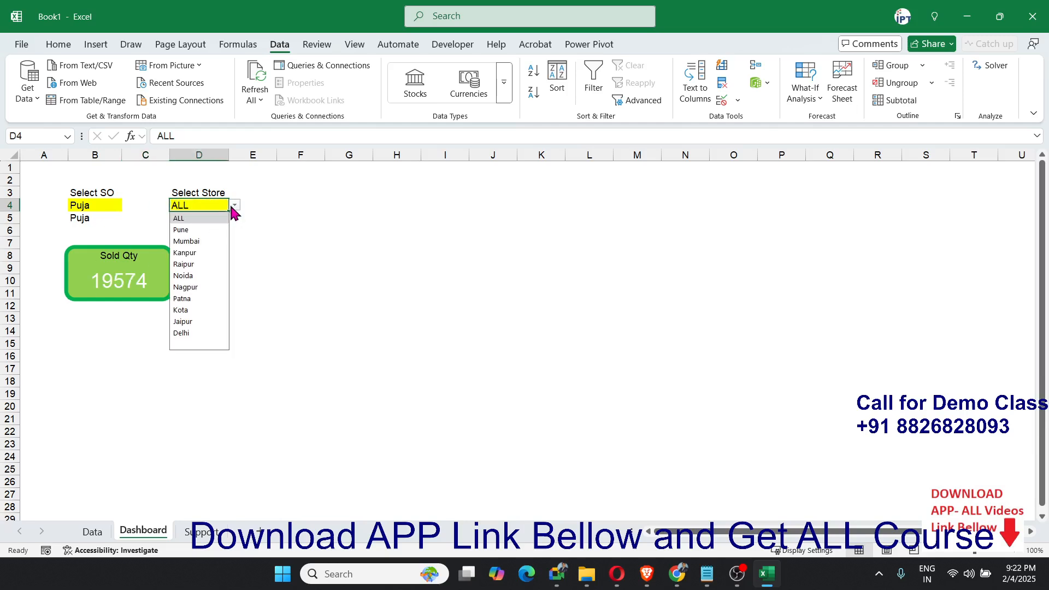
{"action": "left_click", "coordinate": [212, 229]}
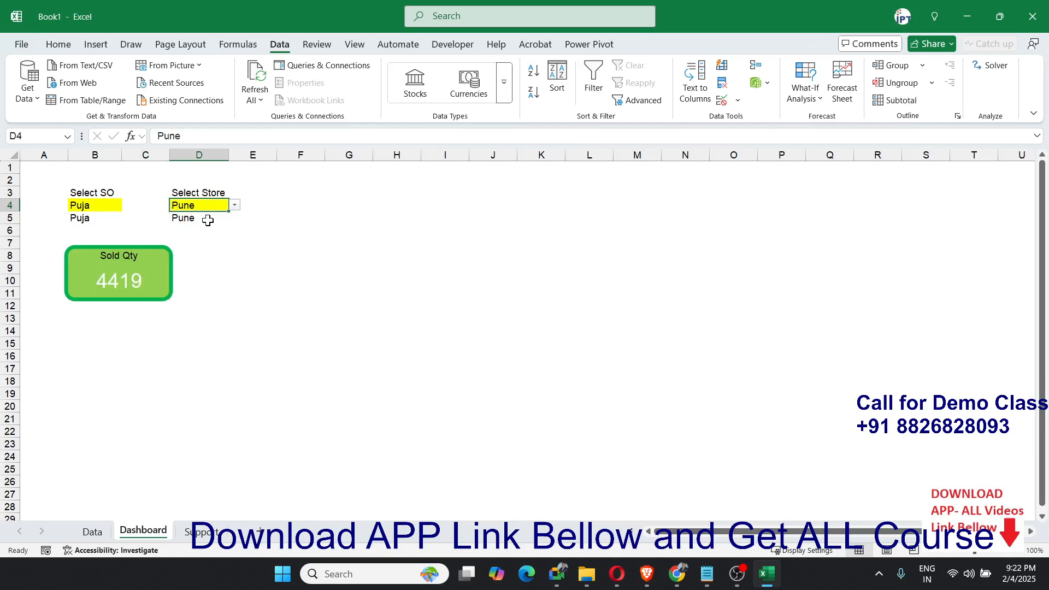
Clear the helper IF formulas from cells B5 to D5 below the two dropdowns
{"action": "left_click_drag", "start_coordinate": [206, 218], "coordinate": [80, 218]}
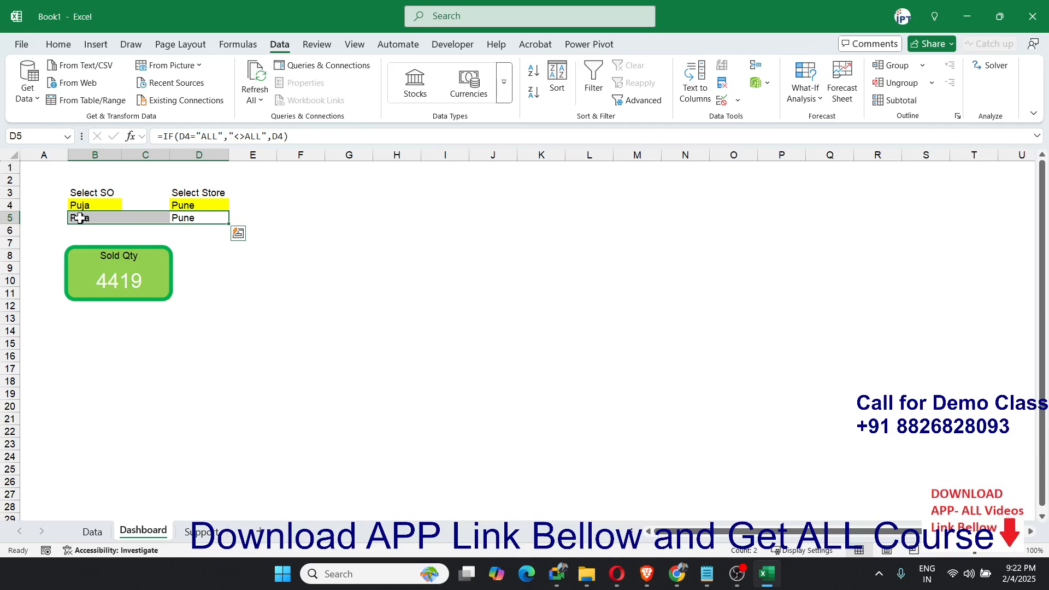
{"action": "key", "text": "Delete"}
{"action": "left_click", "coordinate": [219, 253]}
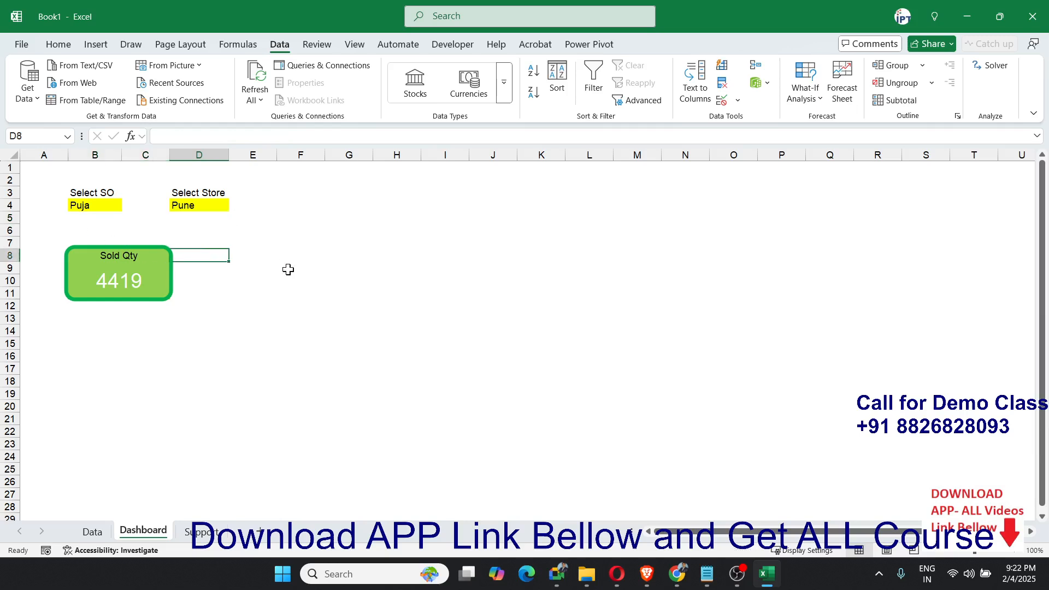
Copy the Sold Qty card with its heading and value cells (B8:C11) and paste the copy starting at cell E8
{"action": "left_click", "coordinate": [119, 269]}
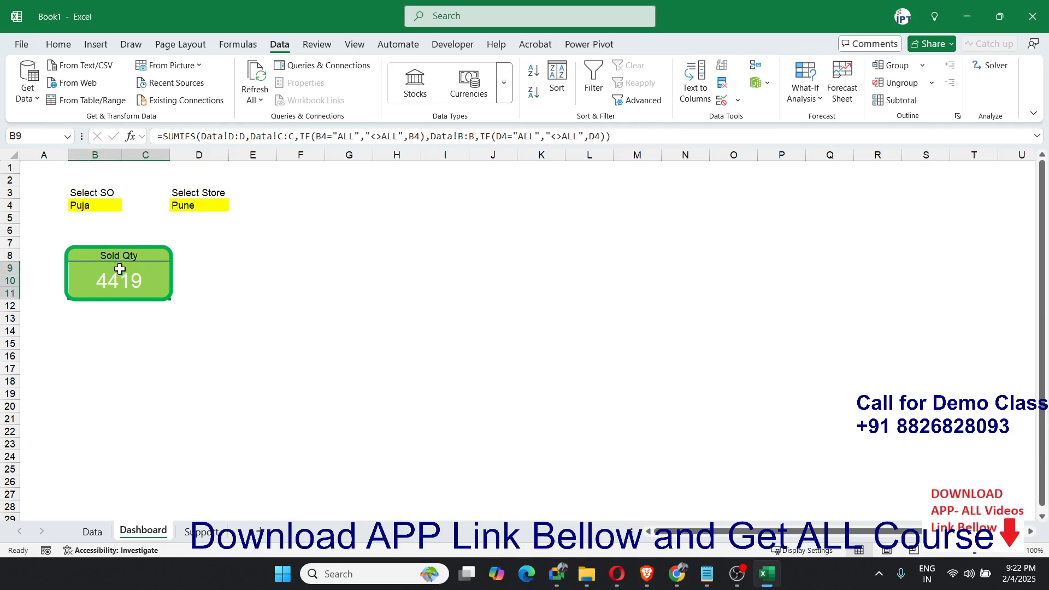
{"action": "key", "text": "shift+Up"}
{"action": "key", "text": "ctrl+v"}
{"action": "key", "text": "ctrl+c"}
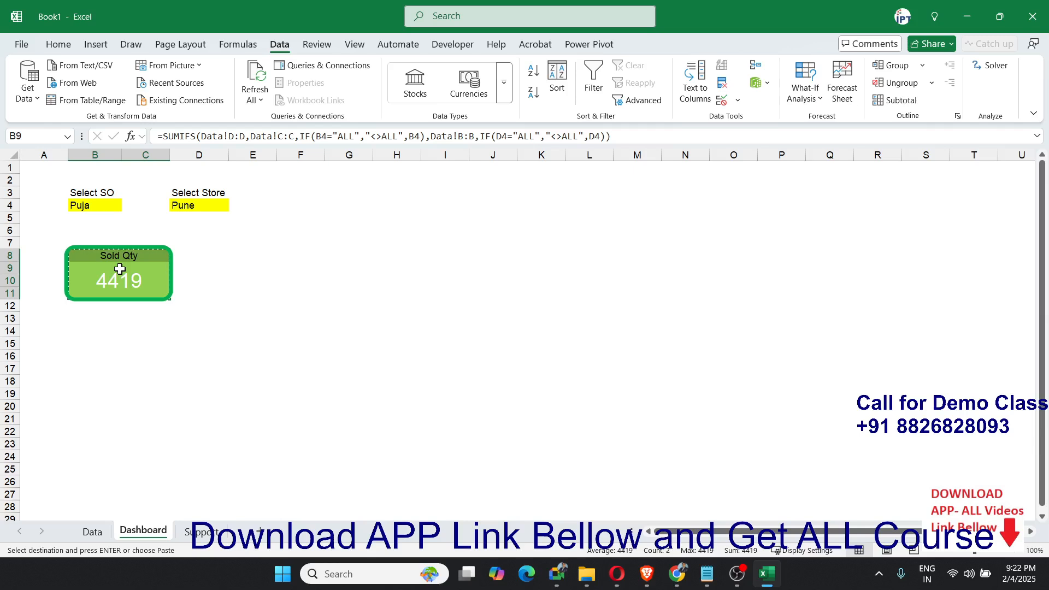
{"action": "key", "text": "Right"}
{"action": "key", "text": "Right"}
{"action": "key", "text": "Right"}
{"action": "key", "text": "Right"}
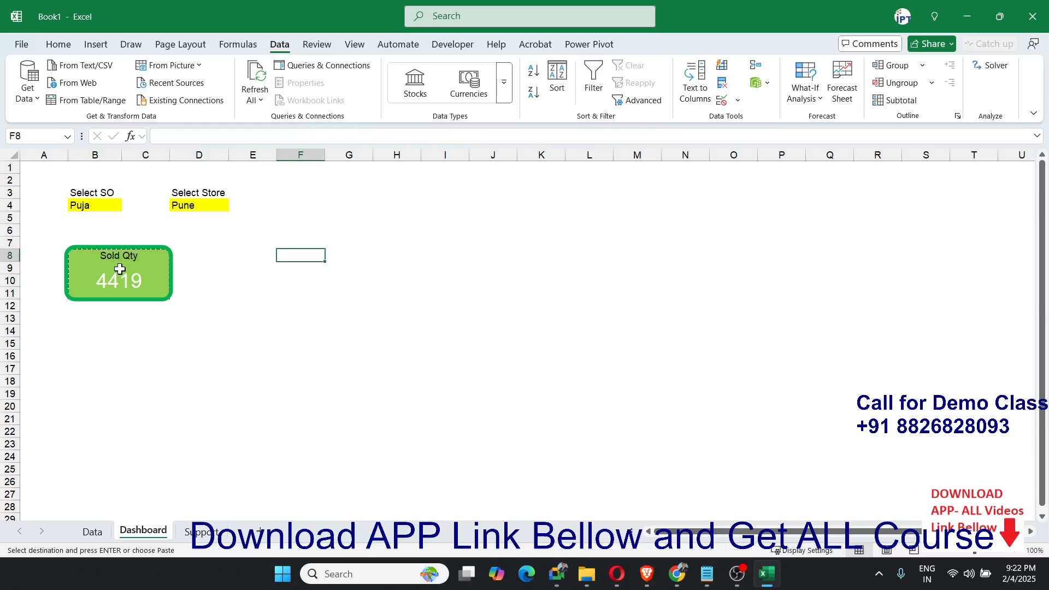
{"action": "key", "text": "Left"}
{"action": "key", "text": "Up"}
{"action": "key", "text": "Left"}
{"action": "key", "text": "Right"}
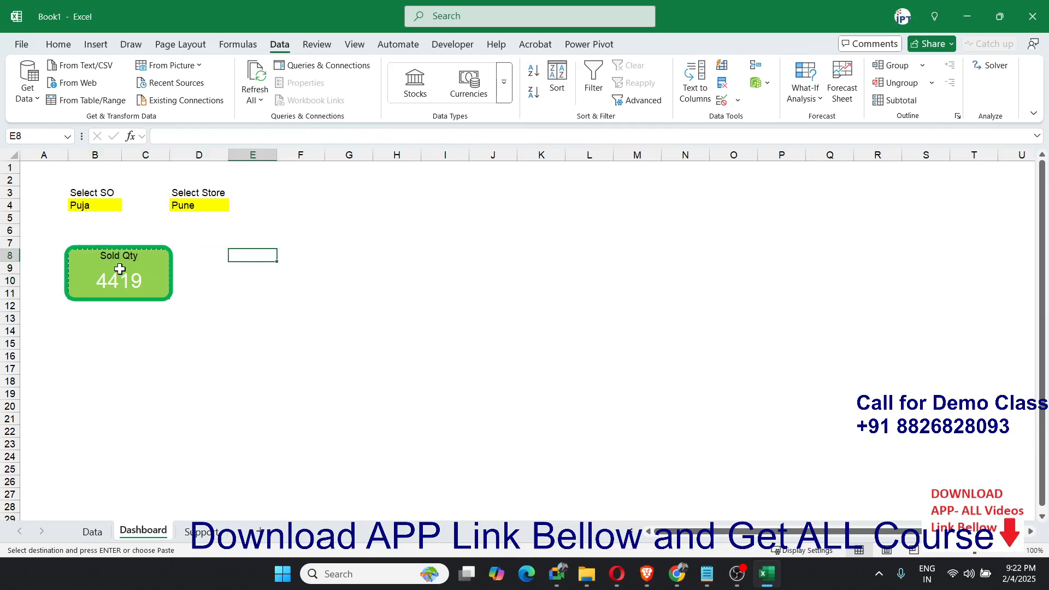
{"action": "key", "text": "ctrl+v"}
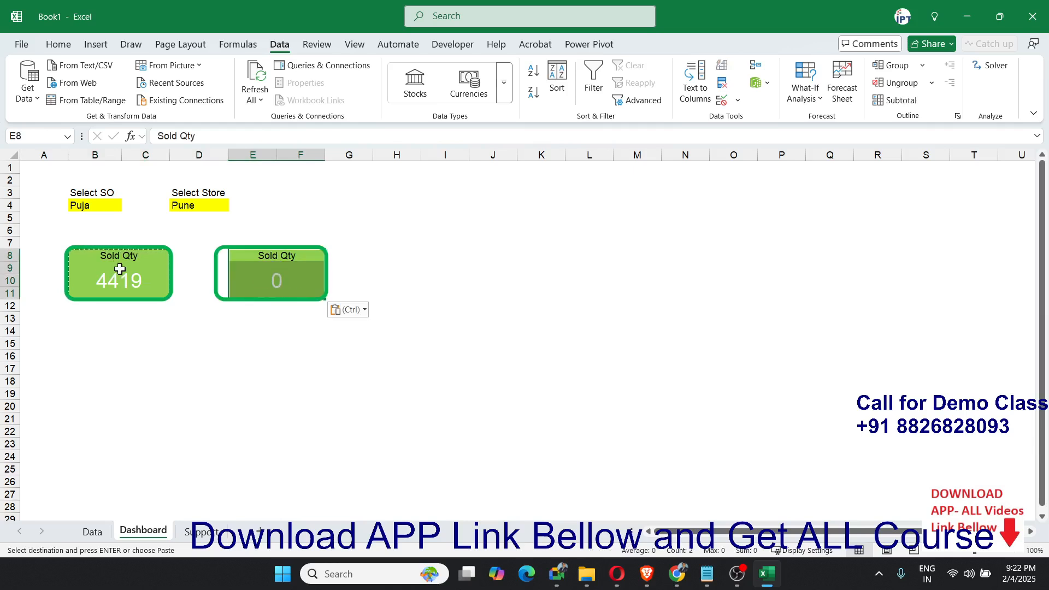
Change the heading of the copied card in E8 to Rate
{"action": "left_click", "coordinate": [269, 258]}
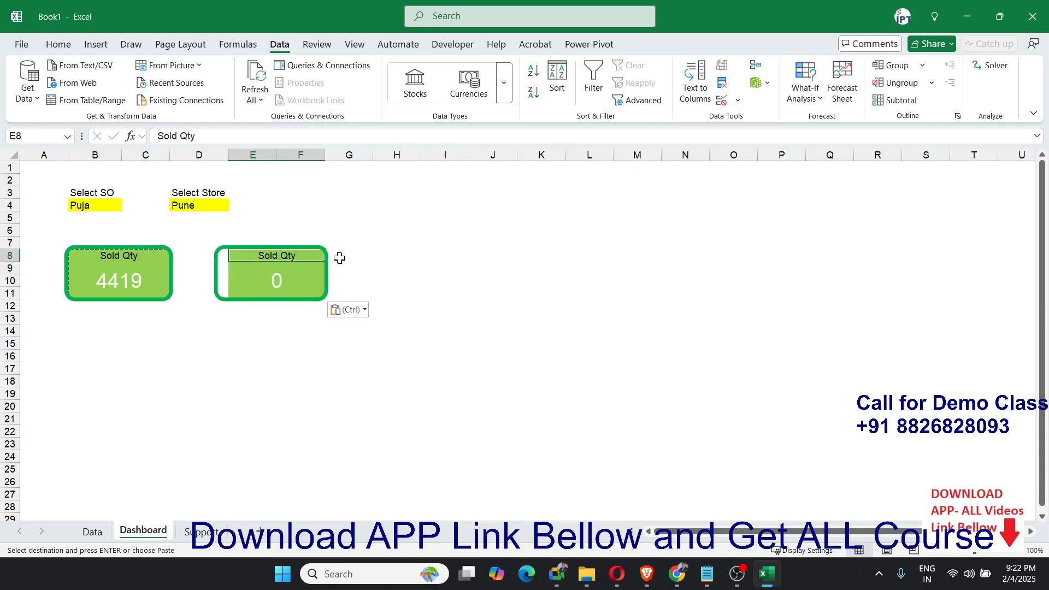
{"action": "key", "text": "Escape"}
{"action": "type", "text": "Rat"}
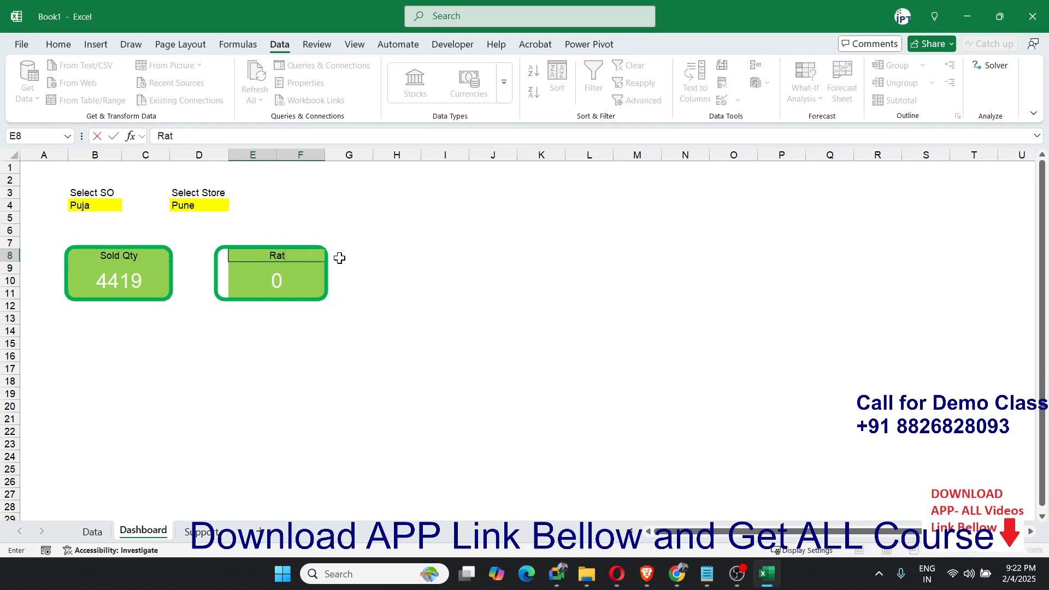
{"action": "type", "text": "e"}
{"action": "key", "text": "Return"}
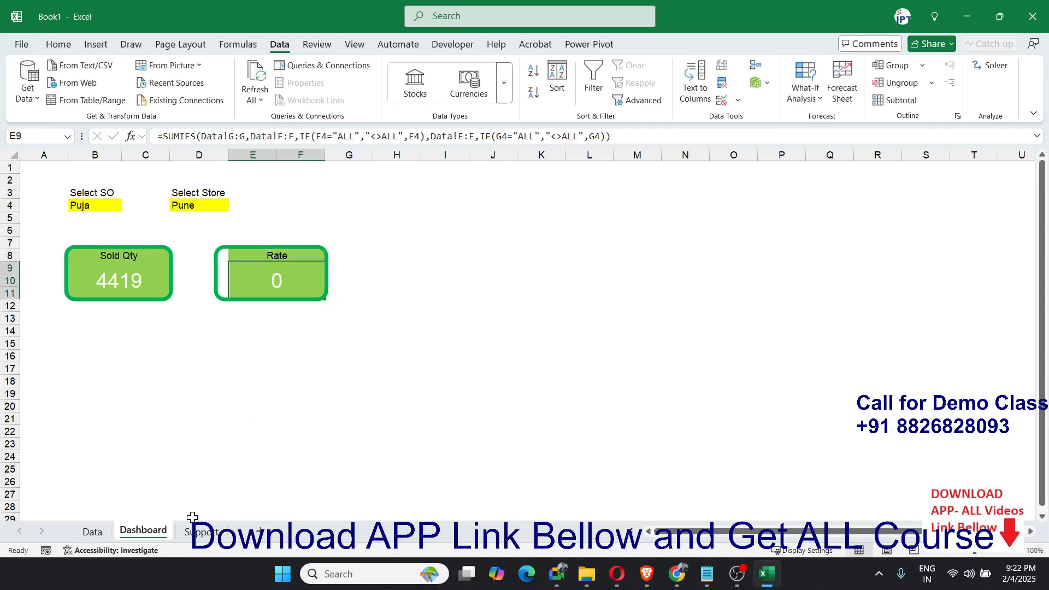
On the Data sheet, enter the formula =AVERAGE(E:E) in cell L18 to average the MRP column
{"action": "left_click", "coordinate": [92, 531]}
{"action": "left_click_drag", "start_coordinate": [763, 356], "coordinate": [574, 219]}
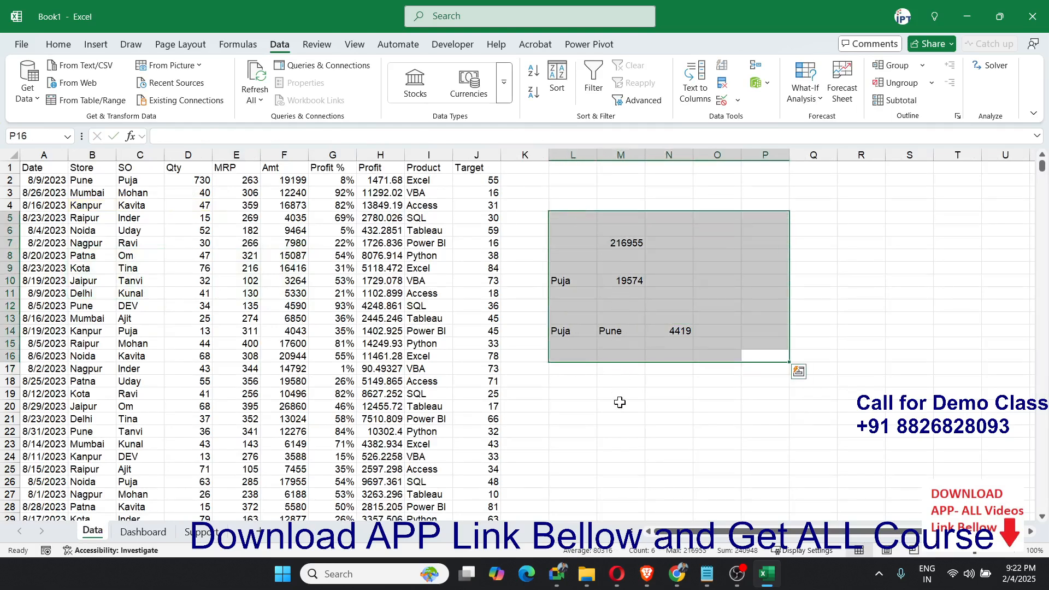
{"action": "left_click", "coordinate": [616, 395]}
{"action": "left_click", "coordinate": [586, 378]}
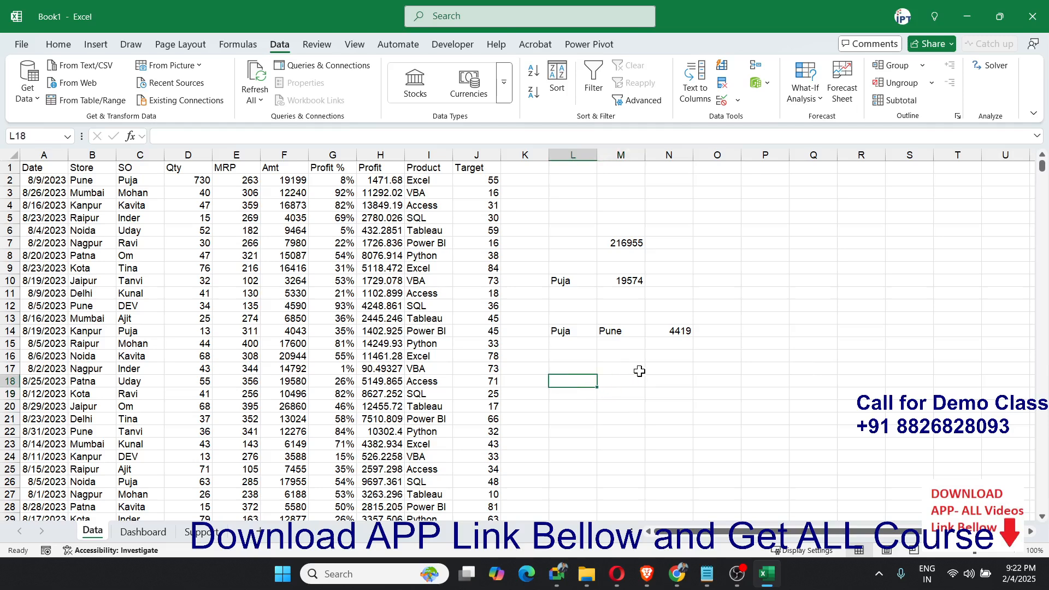
{"action": "type", "text": "=av"}
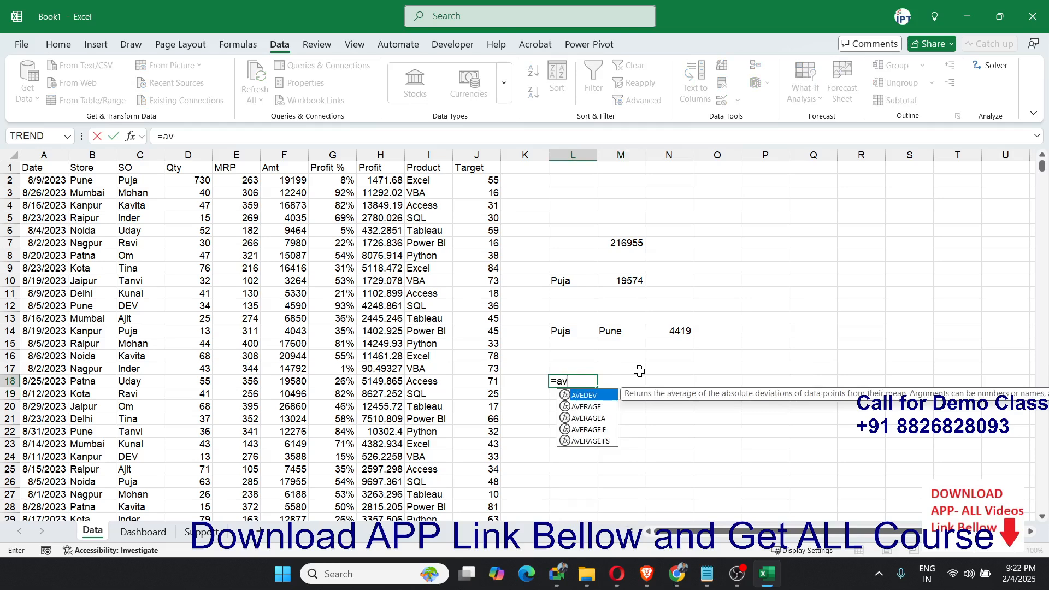
{"action": "type", "text": "e"}
{"action": "key", "text": "Tab"}
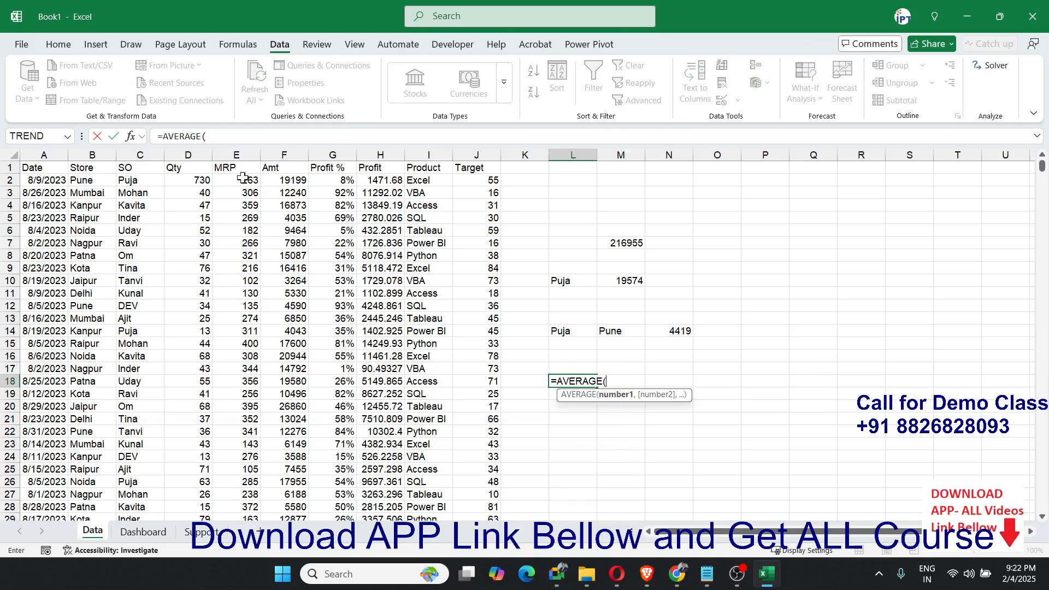
{"action": "left_click", "coordinate": [231, 159]}
{"action": "key", "text": "Return"}
{"action": "key", "text": "Up"}
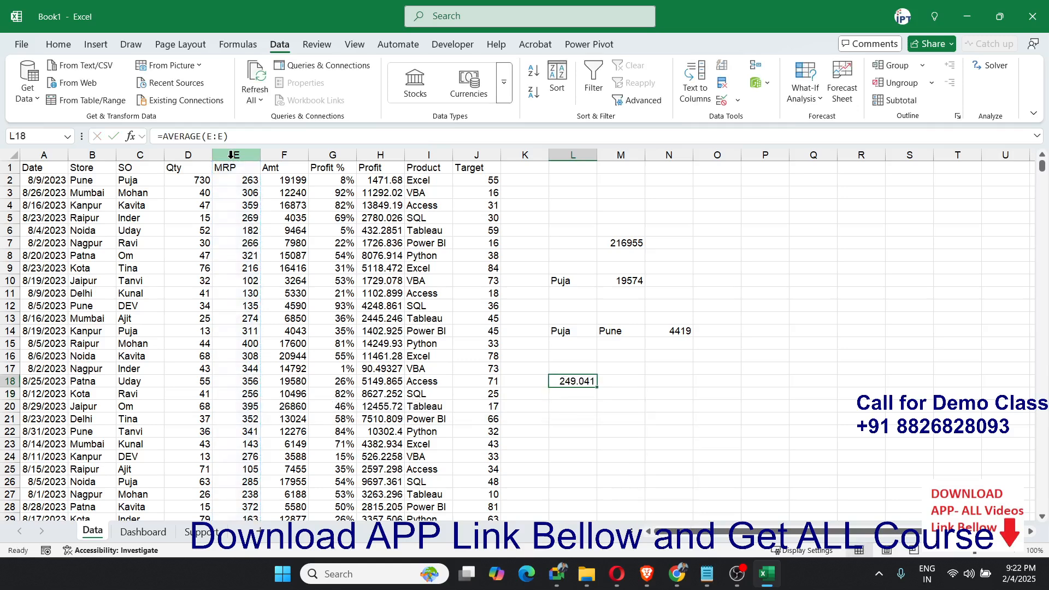
Enter the SO name used in L14 into cell L20 as the criterion for a conditional average
{"action": "key", "text": "Right"}
{"action": "key", "text": "Down"}
{"action": "key", "text": "Down"}
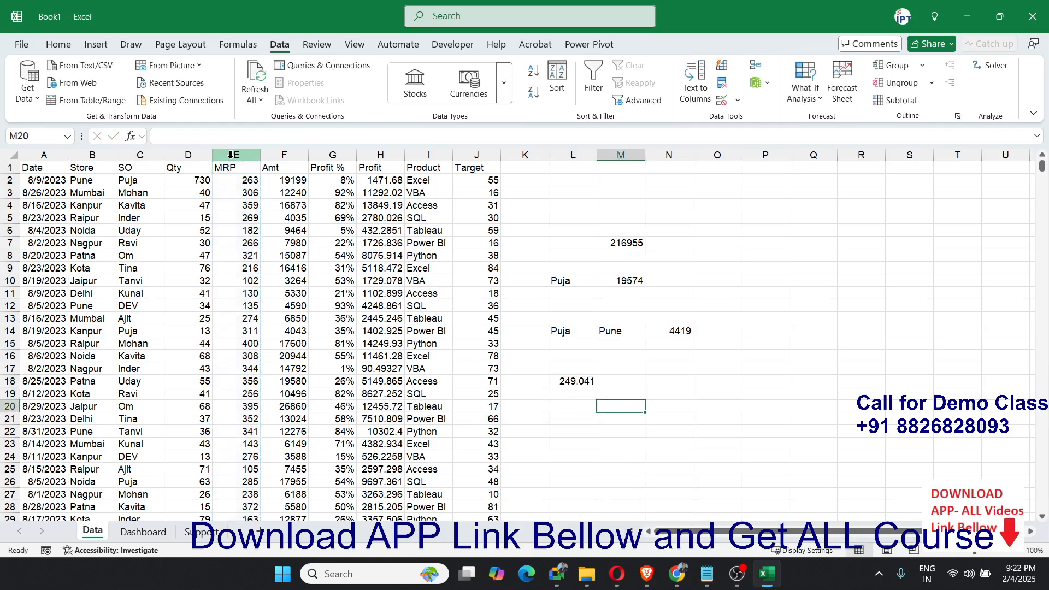
{"action": "key", "text": "Left"}
{"action": "type", "text": "Puj"}
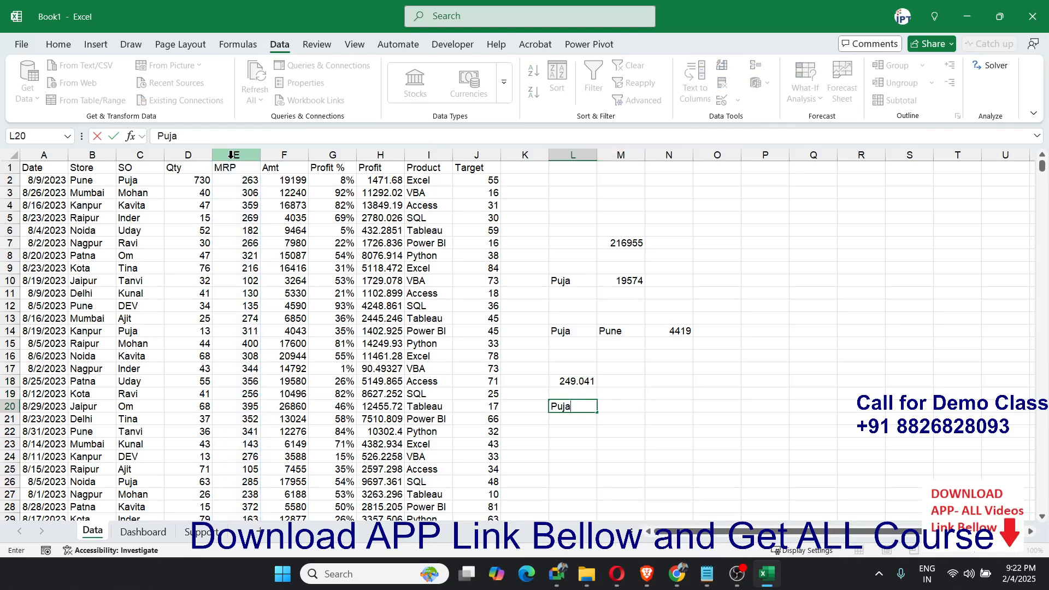
{"action": "key", "text": "Tab"}
Enter the formula =AVERAGEIF(C:C,L20,E:E) in cell M20 to average MRP for the SO named in L20
{"action": "type", "text": "=av"}
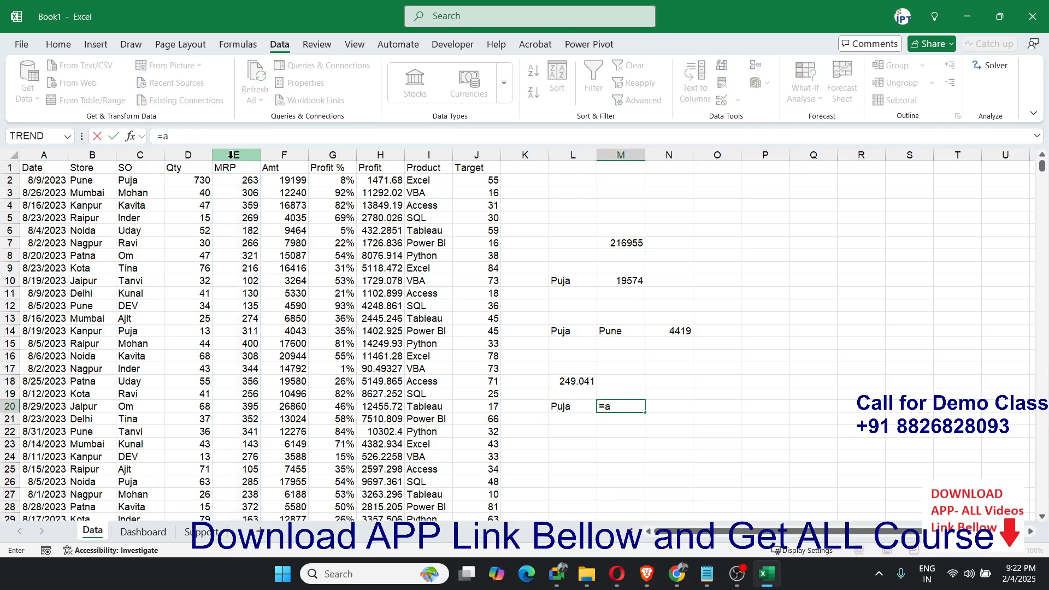
{"action": "key", "text": "Down"}
{"action": "key", "text": "Down"}
{"action": "key", "text": "Down"}
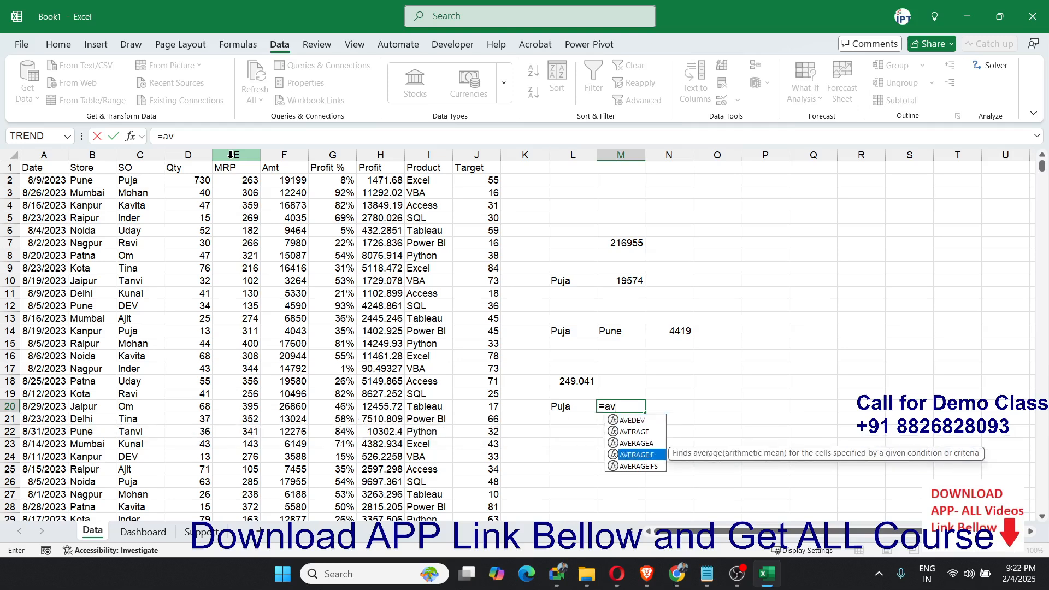
{"action": "key", "text": "Tab"}
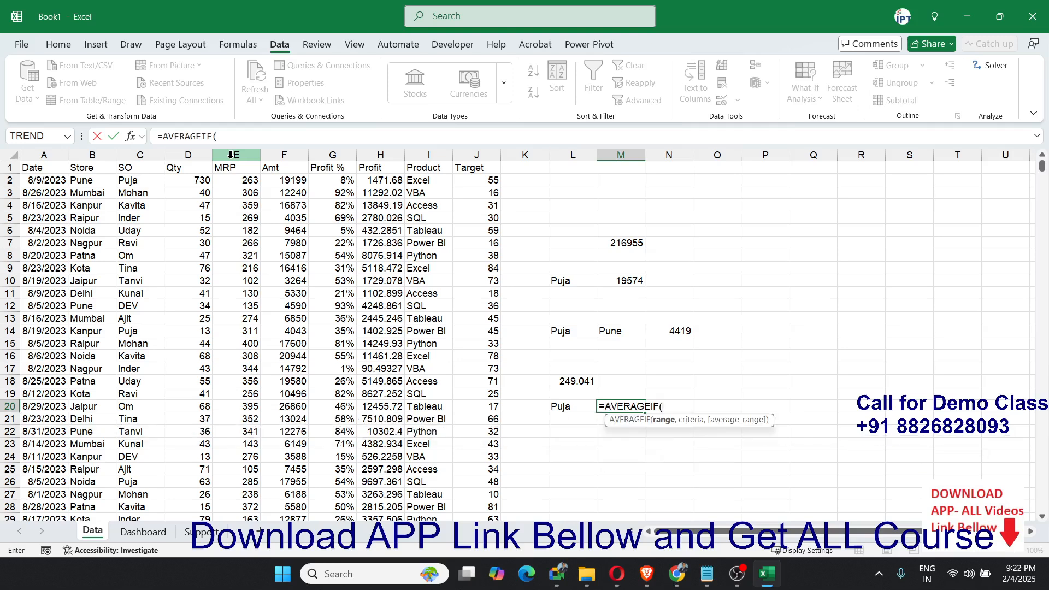
{"action": "left_click", "coordinate": [138, 155]}
{"action": "type", "text": ","}
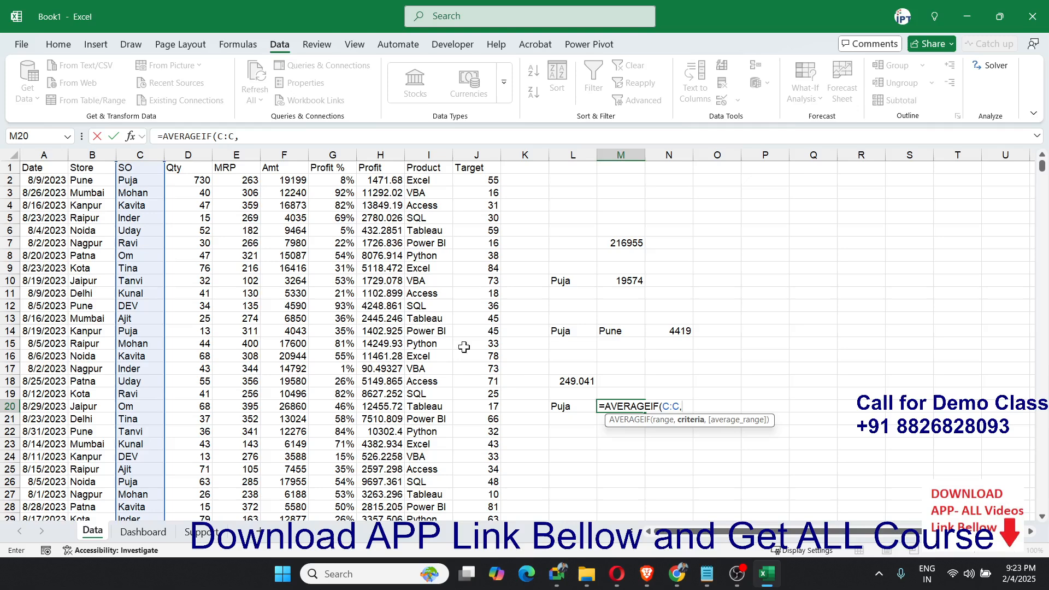
{"action": "left_click", "coordinate": [569, 406]}
{"action": "type", "text": ","}
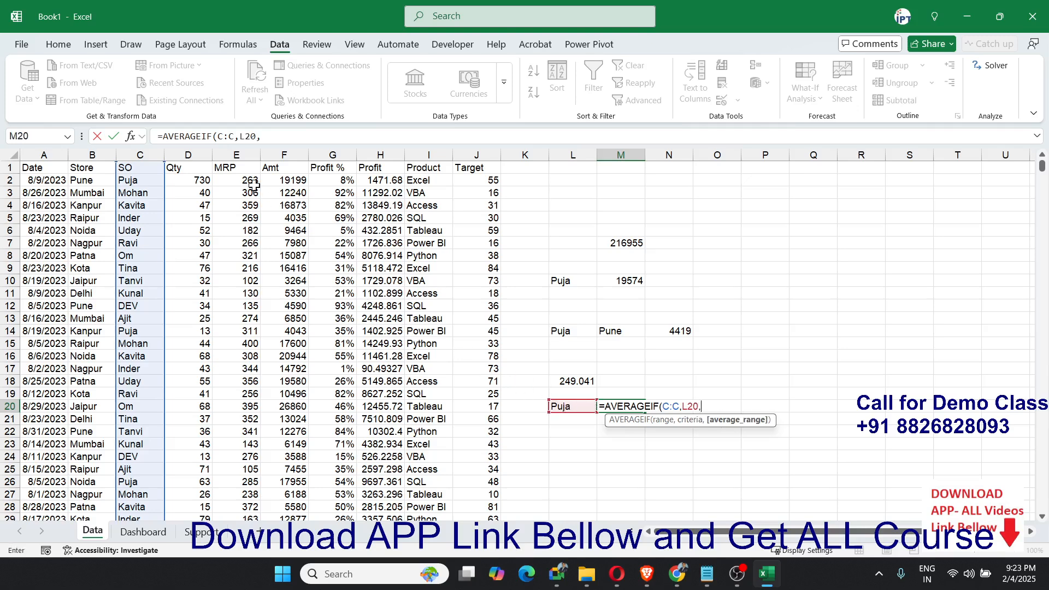
{"action": "left_click", "coordinate": [238, 157]}
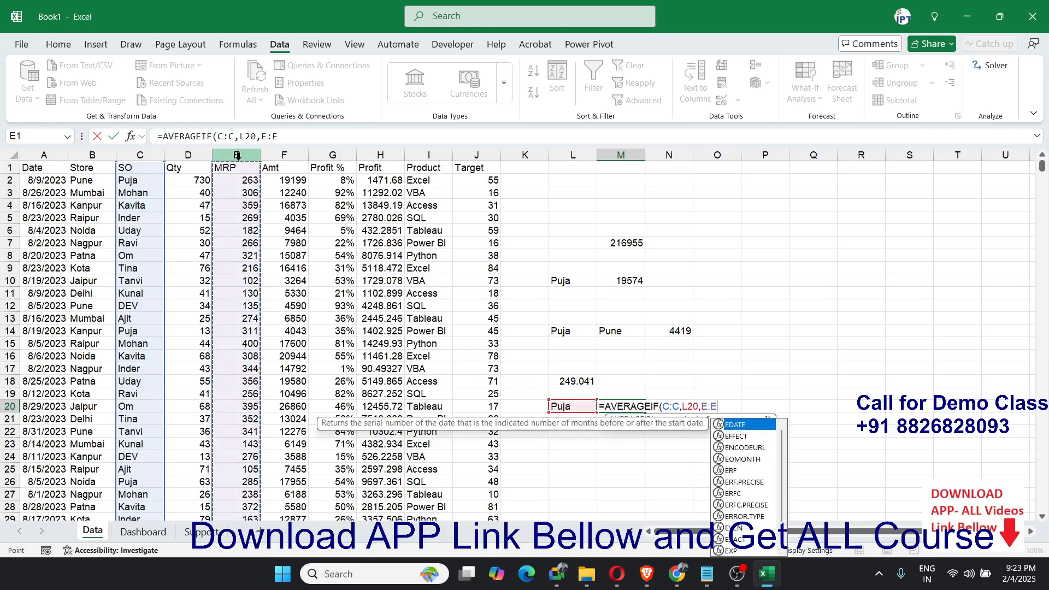
{"action": "key", "text": "Return"}
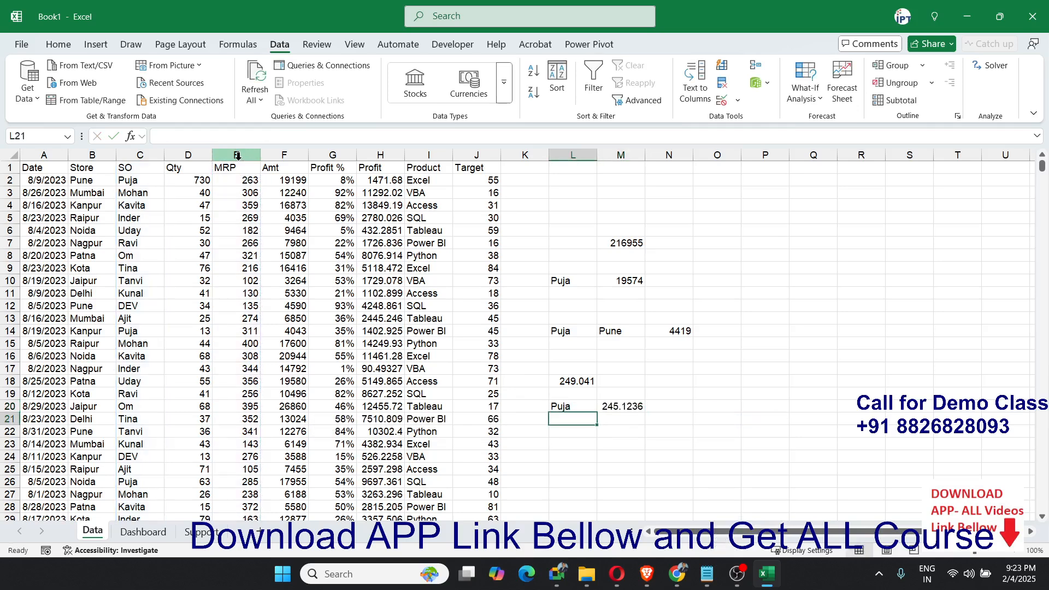
Enter the SO name from L20 into cell L22 and the store Pune into M22 as two averaging criteria
{"action": "key", "text": "Return"}
{"action": "type", "text": "P"}
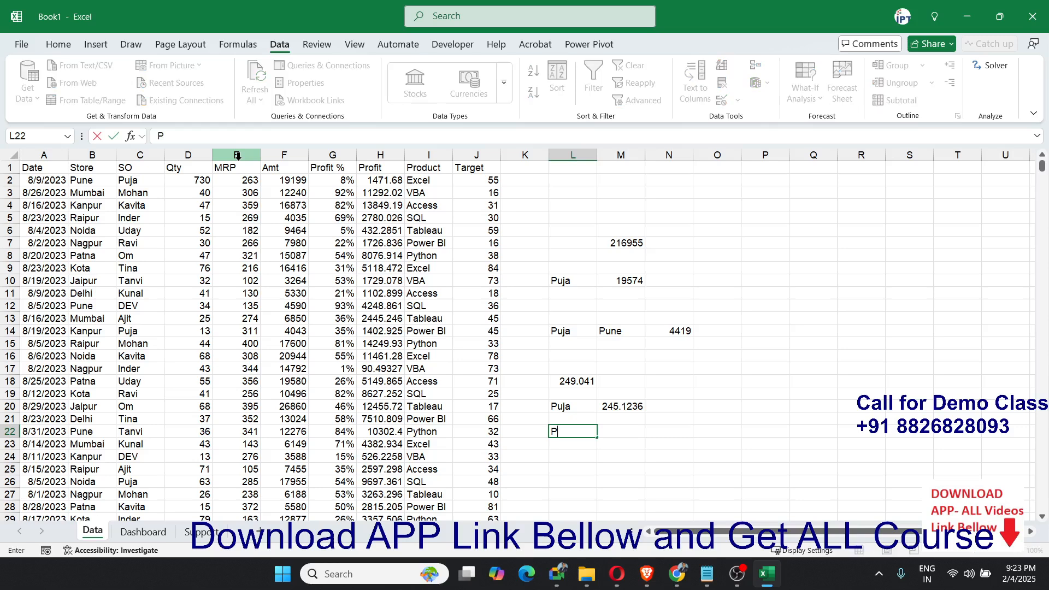
{"action": "type", "text": "uja"}
{"action": "key", "text": "Tab"}
{"action": "type", "text": "Pun"}
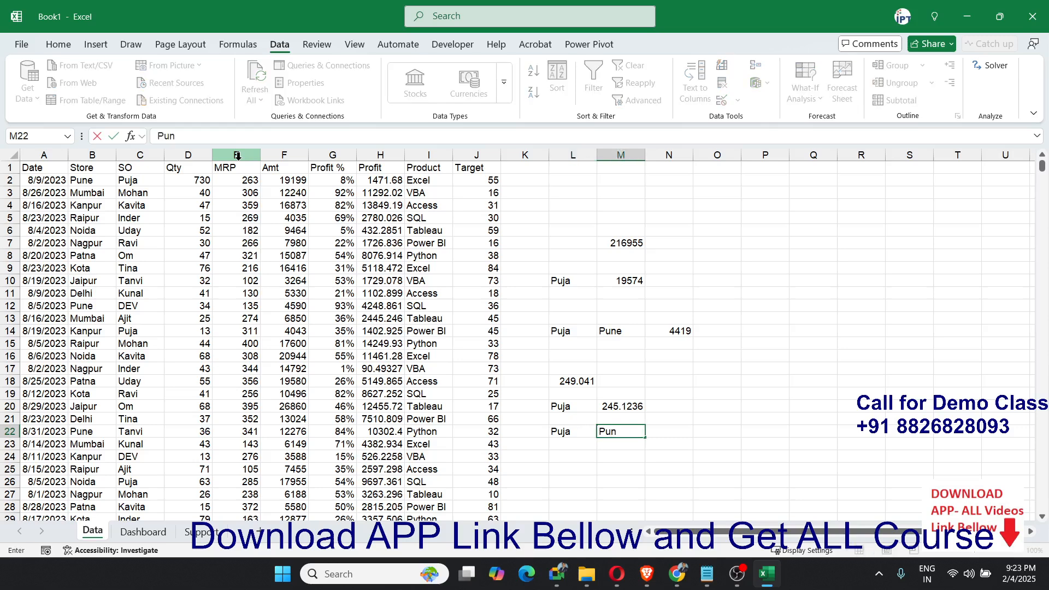
{"action": "key", "text": "Tab"}
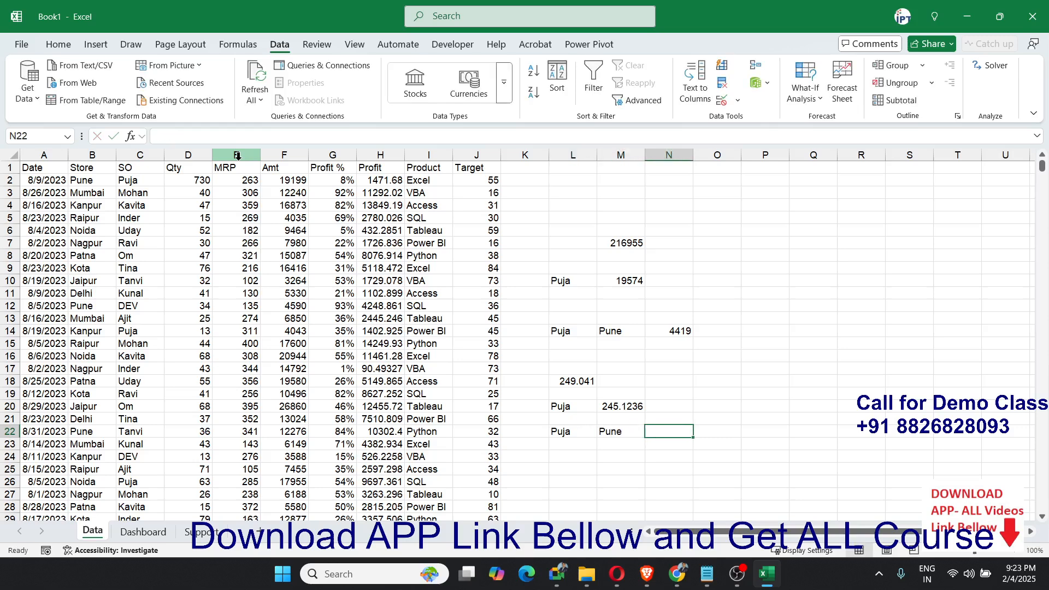
Enter the formula =AVERAGEIFS(E:E,C:C,L22,B:B,M22) in cell N22 to average MRP by SO and store
{"action": "type", "text": "="}
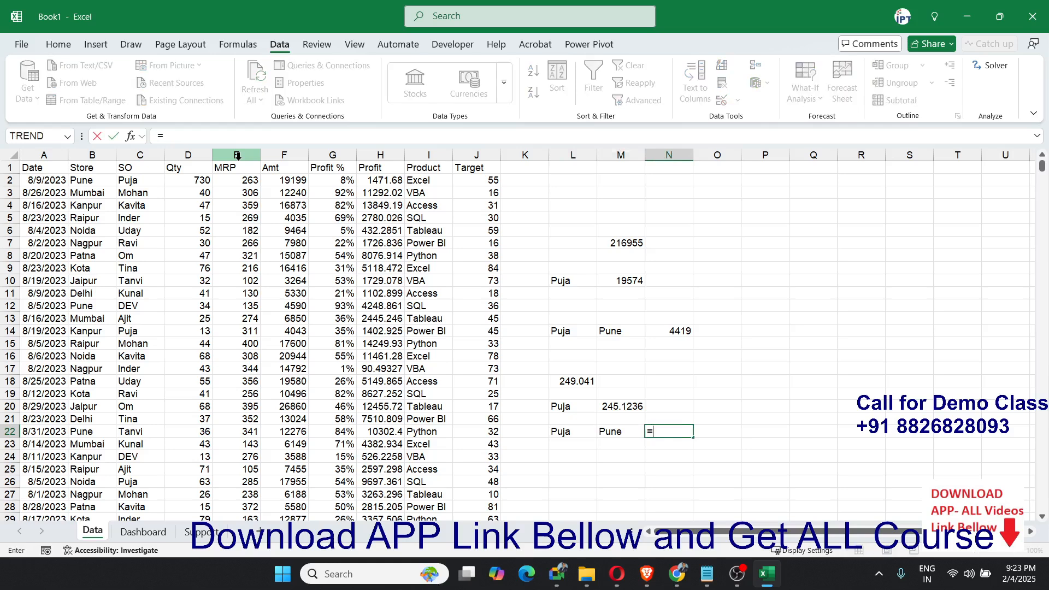
{"action": "type", "text": "av"}
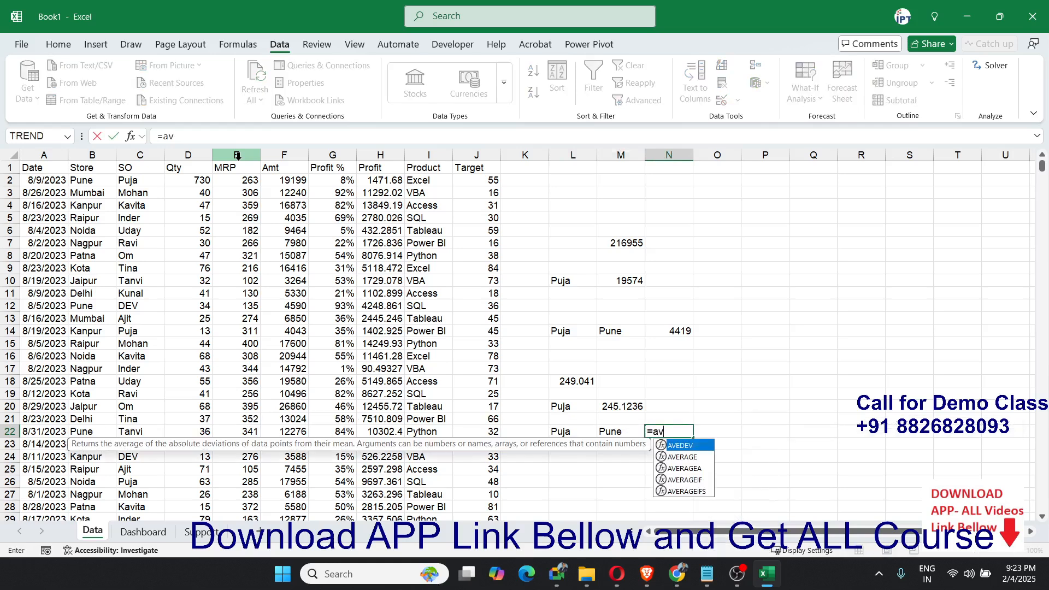
{"action": "key", "text": "Down"}
{"action": "key", "text": "Down"}
{"action": "key", "text": "Down"}
{"action": "key", "text": "Down"}
{"action": "key", "text": "Tab"}
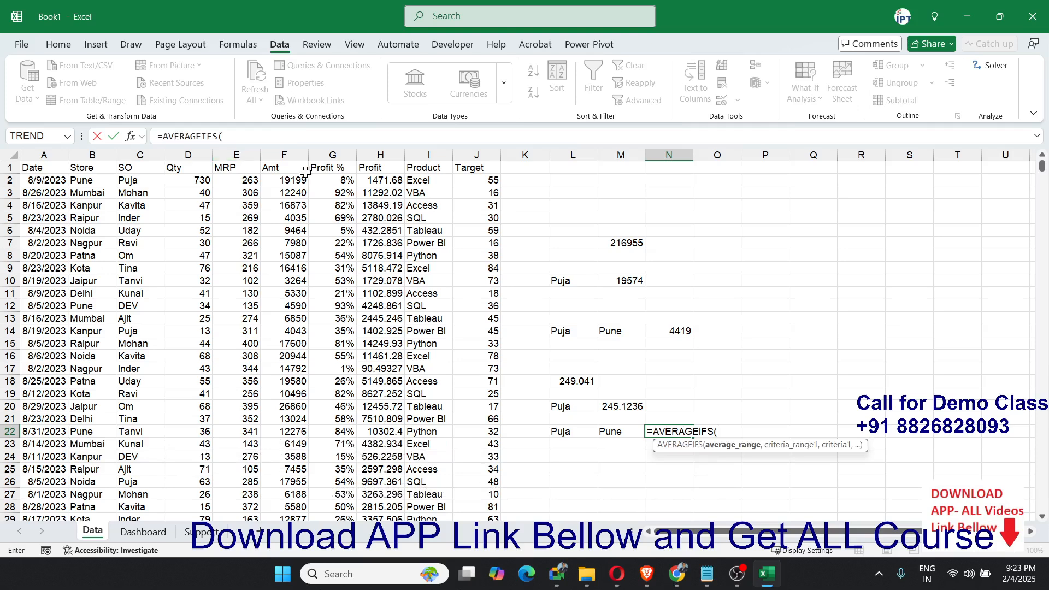
{"action": "left_click", "coordinate": [244, 157]}
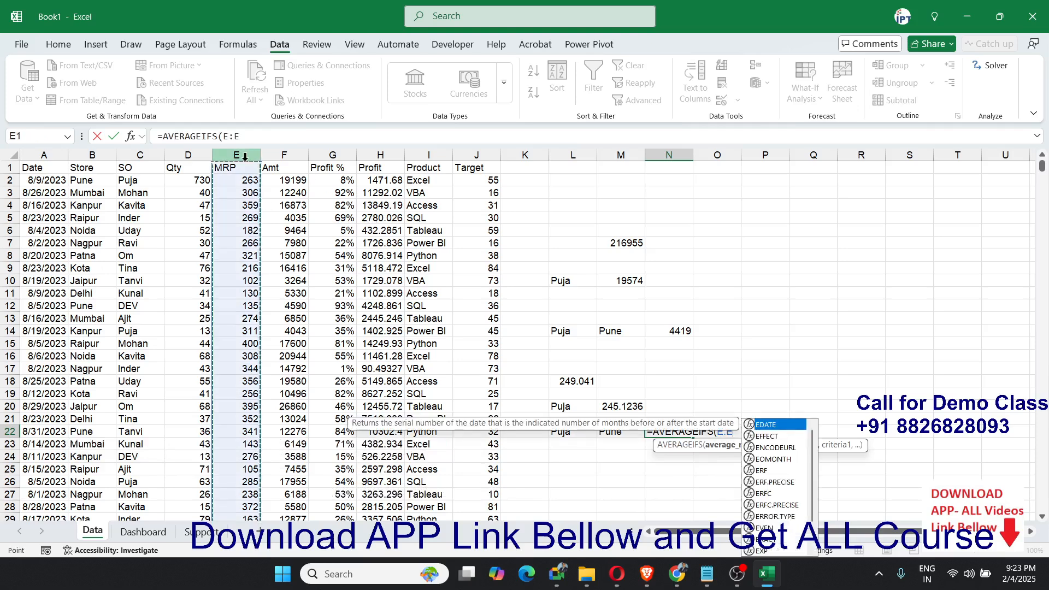
{"action": "type", "text": ","}
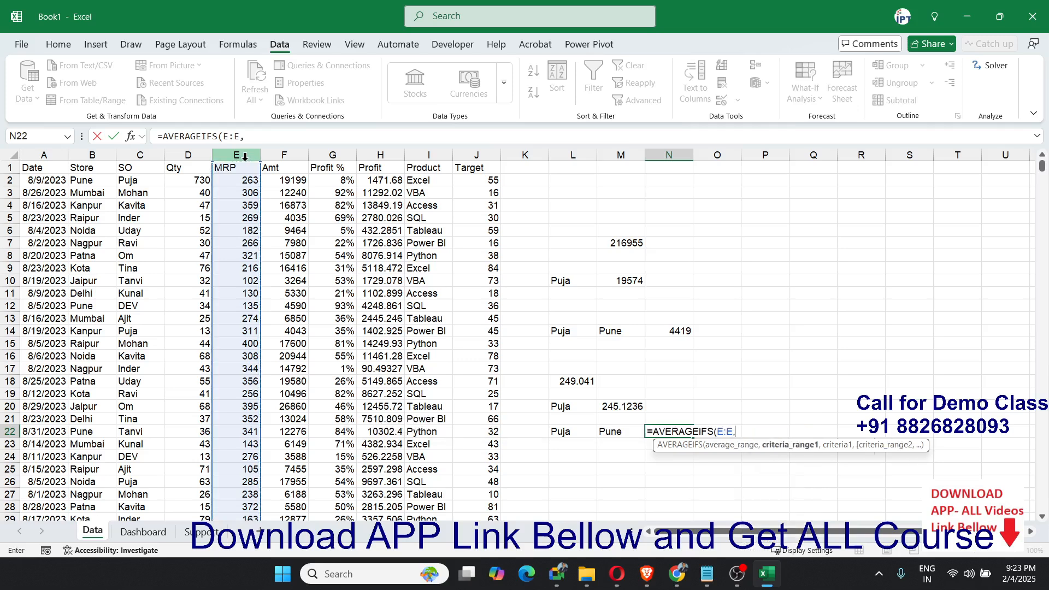
{"action": "left_click", "coordinate": [96, 157]}
{"action": "left_click", "coordinate": [140, 156]}
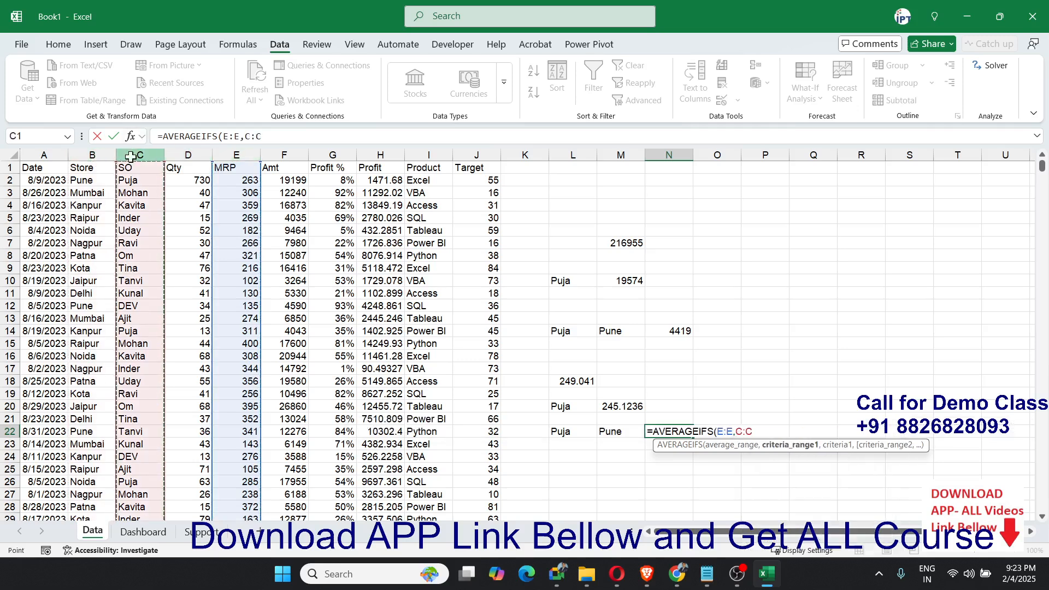
{"action": "type", "text": ","}
{"action": "left_click", "coordinate": [564, 430]}
{"action": "type", "text": ","}
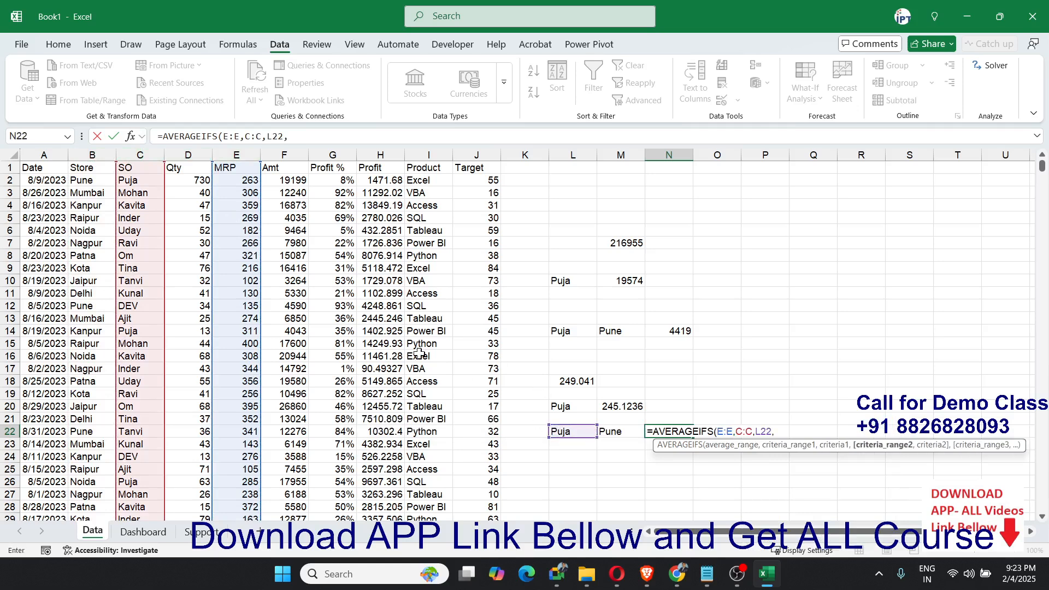
{"action": "left_click", "coordinate": [92, 155]}
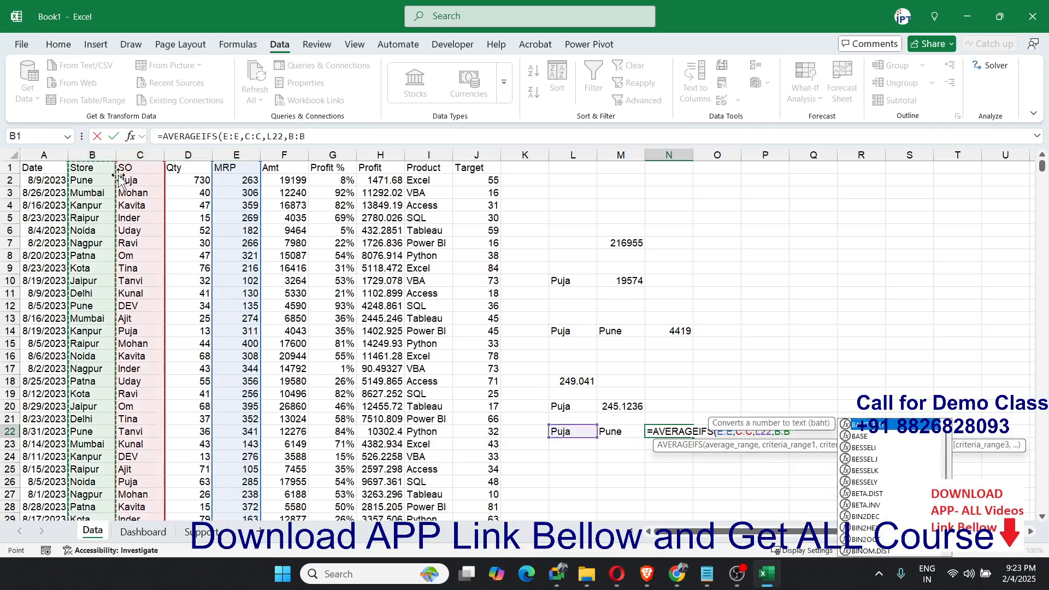
{"action": "type", "text": ","}
{"action": "left_click", "coordinate": [617, 431]}
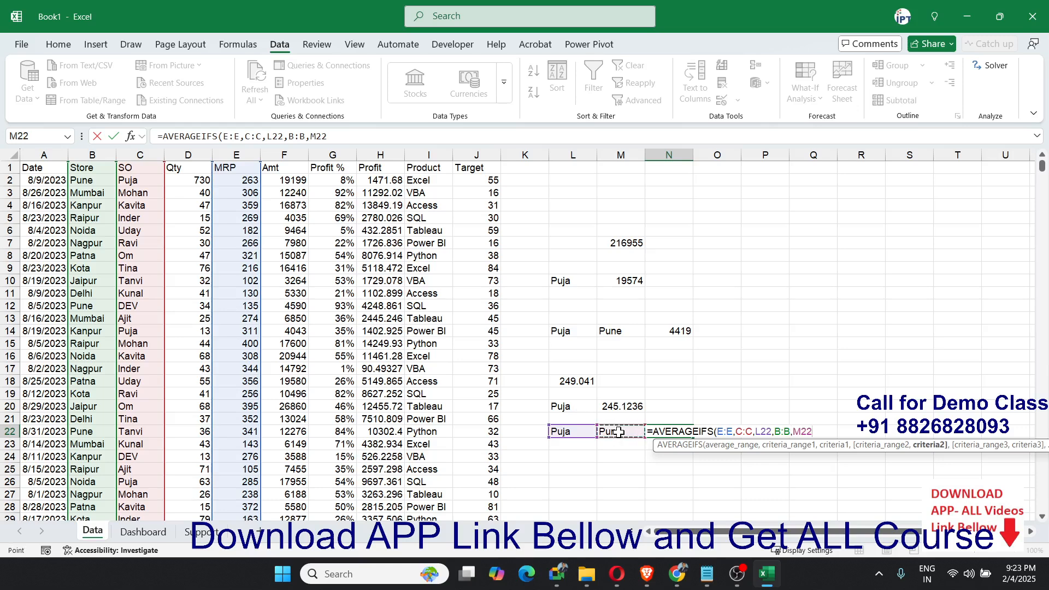
{"action": "key", "text": "Return"}
{"action": "key", "text": "ctrl+Up"}
{"action": "key", "text": "ctrl+Up"}
{"action": "key", "text": "ctrl+Up"}
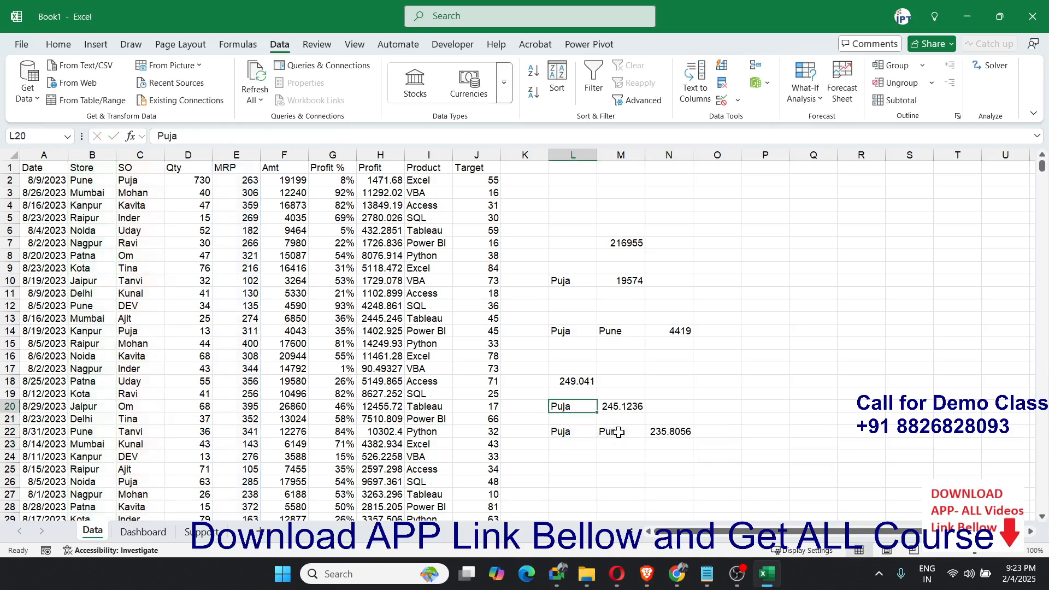
Enter the criterion >50 in cell O8
{"action": "left_click", "coordinate": [697, 258]}
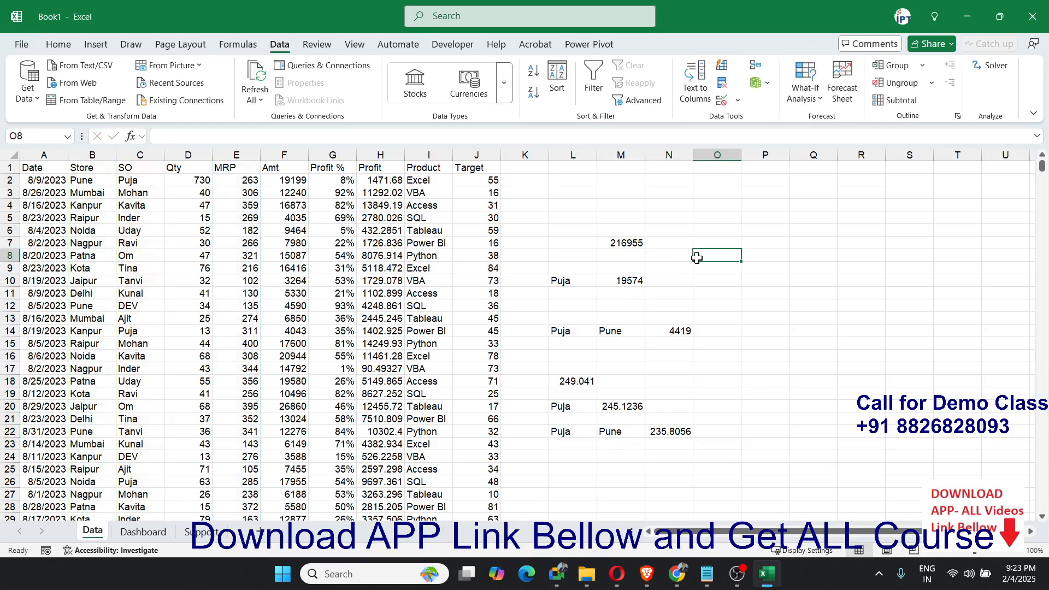
{"action": "type", "text": ">50"}
{"action": "key", "text": "Return"}
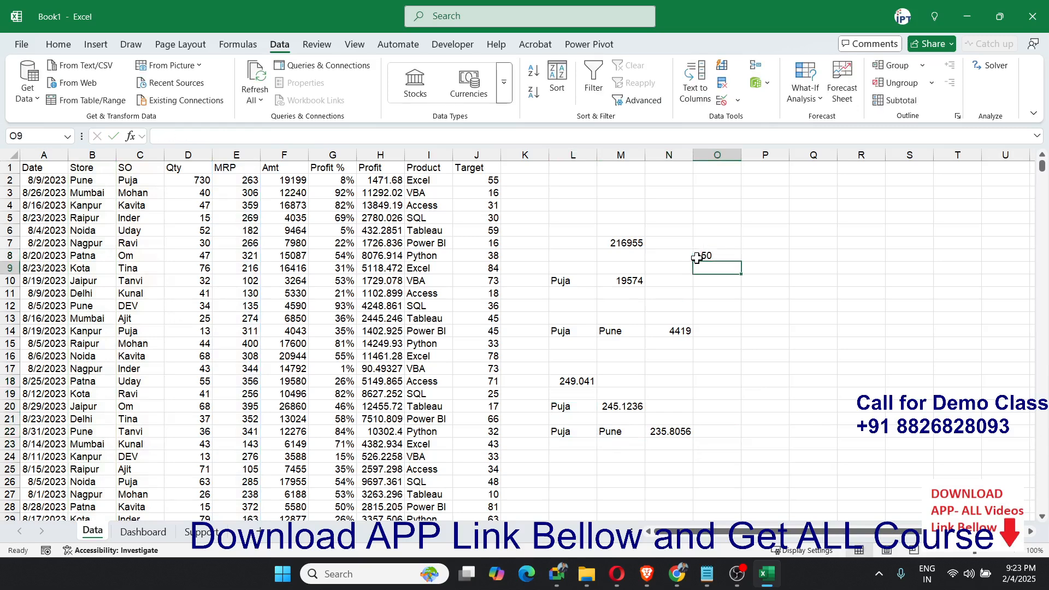
Enter the formula =SUMIF(D:D,O8,D:D) in cell P8 to sum the quantities that meet the O8 criterion
{"action": "left_click", "coordinate": [746, 256]}
{"action": "type", "text": "="}
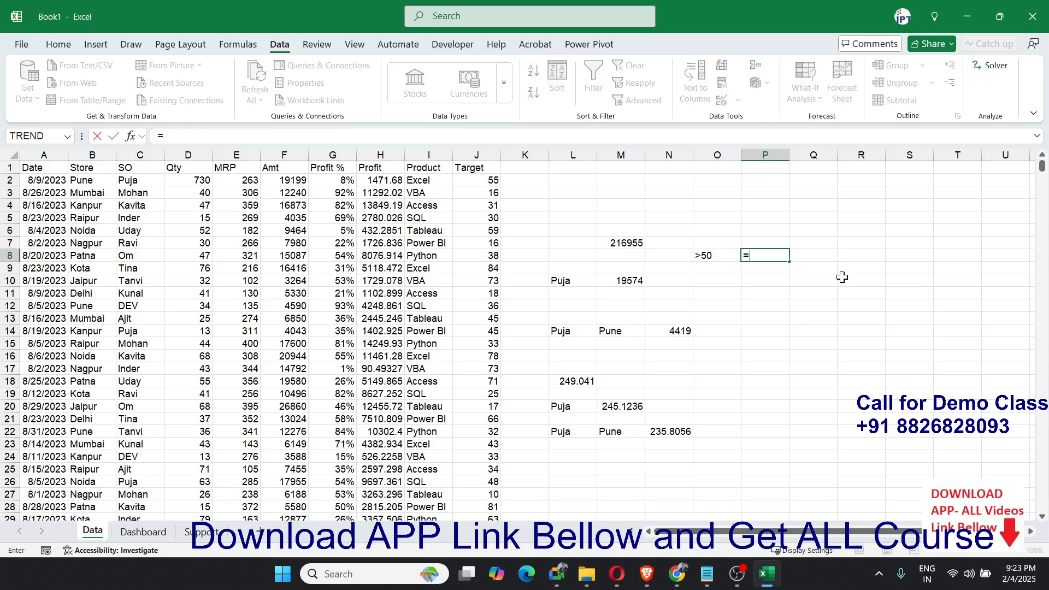
{"action": "type", "text": "sum"}
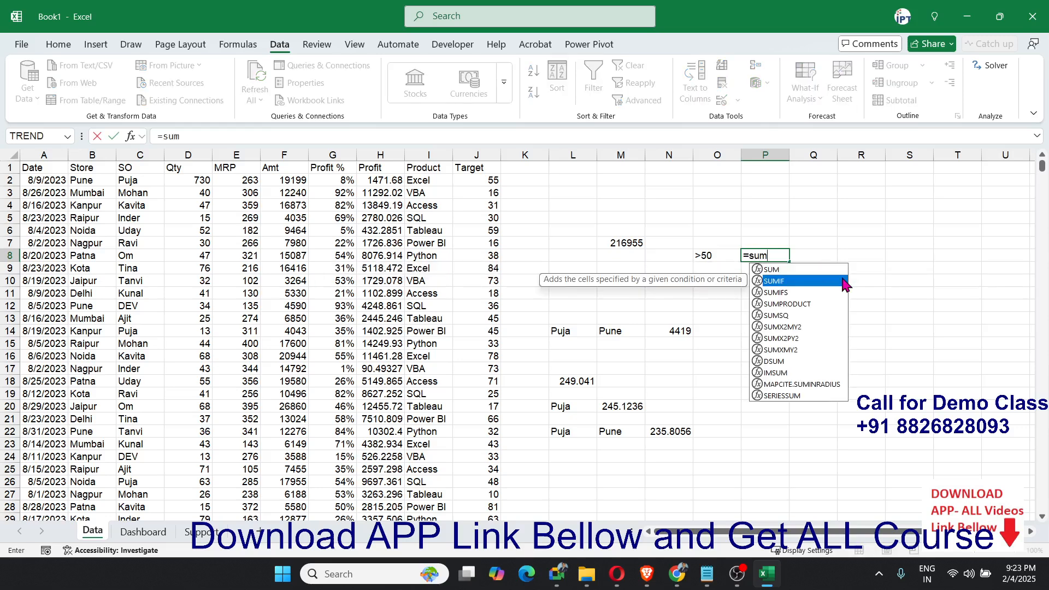
{"action": "double_click", "coordinate": [845, 282]}
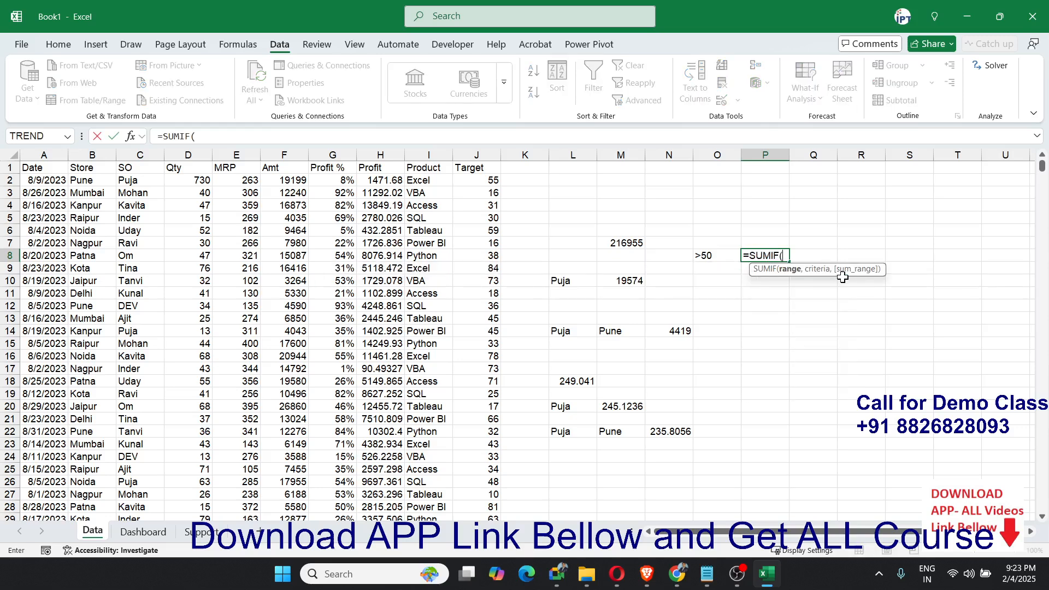
{"action": "left_click", "coordinate": [186, 157]}
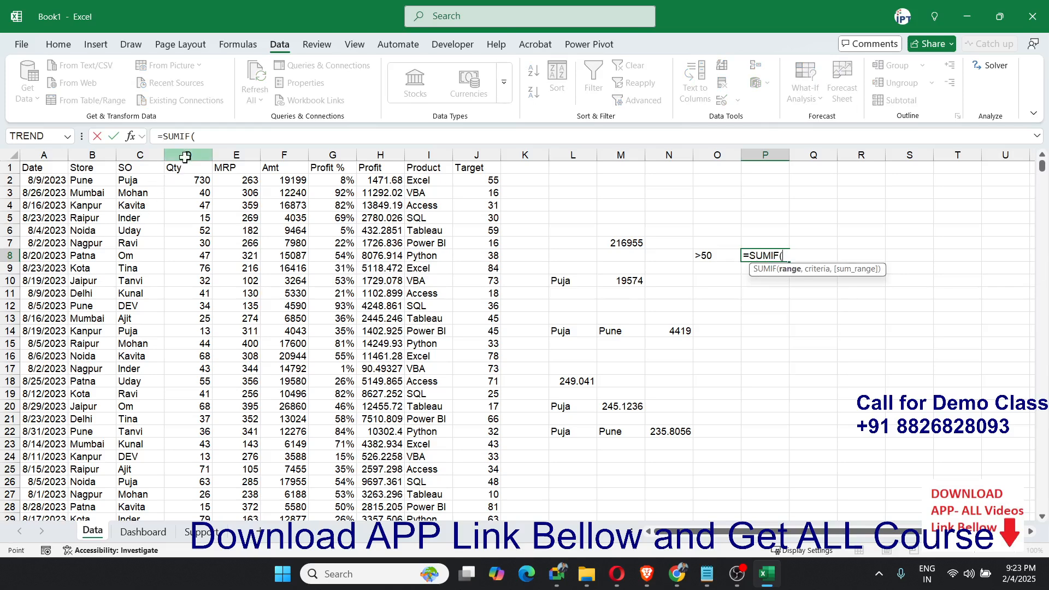
{"action": "type", "text": ","}
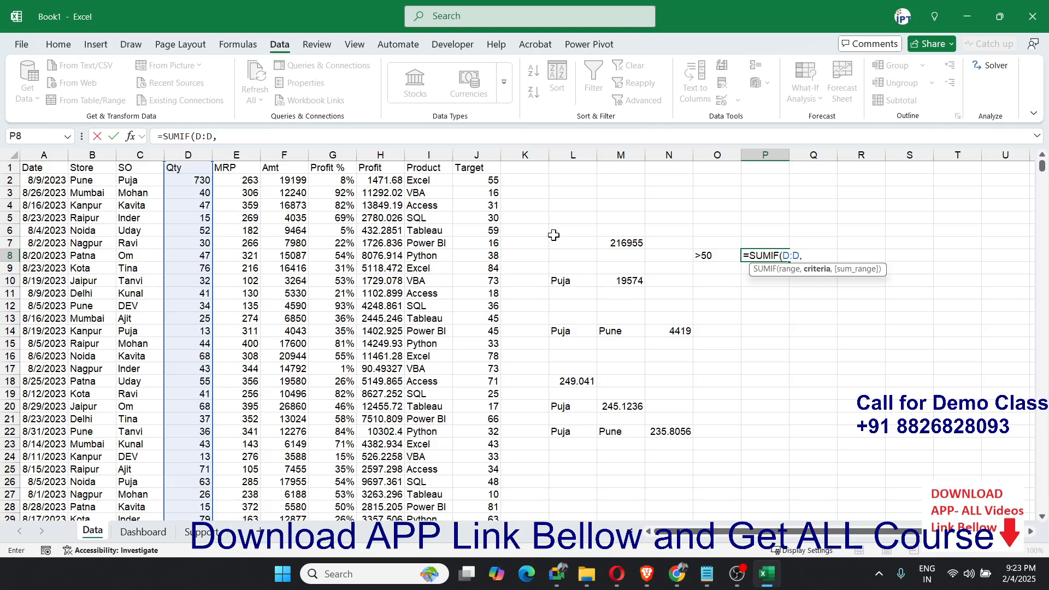
{"action": "left_click", "coordinate": [704, 259]}
{"action": "type", "text": ","}
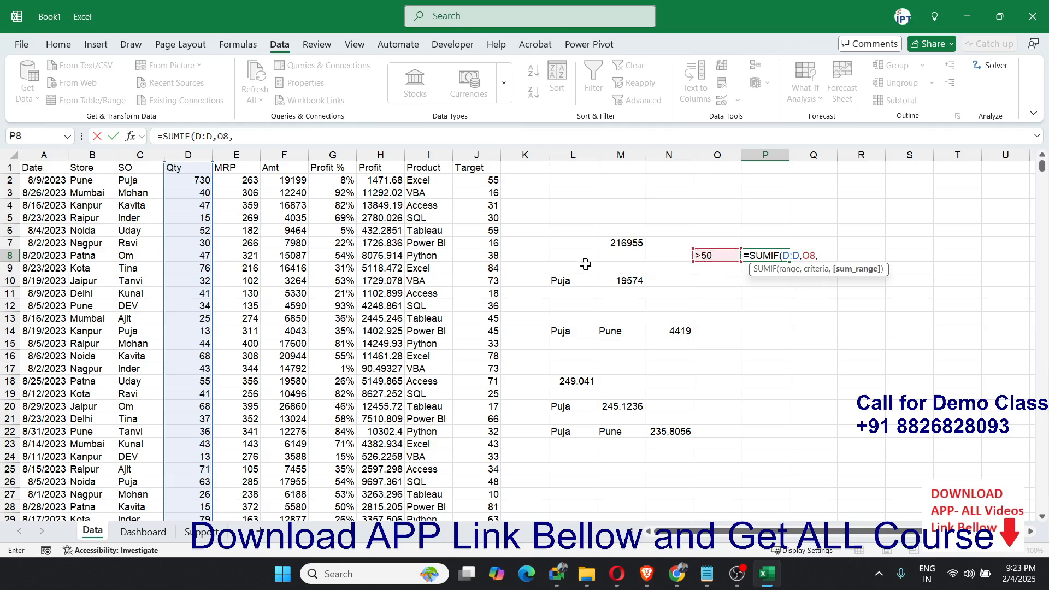
{"action": "left_click", "coordinate": [179, 155]}
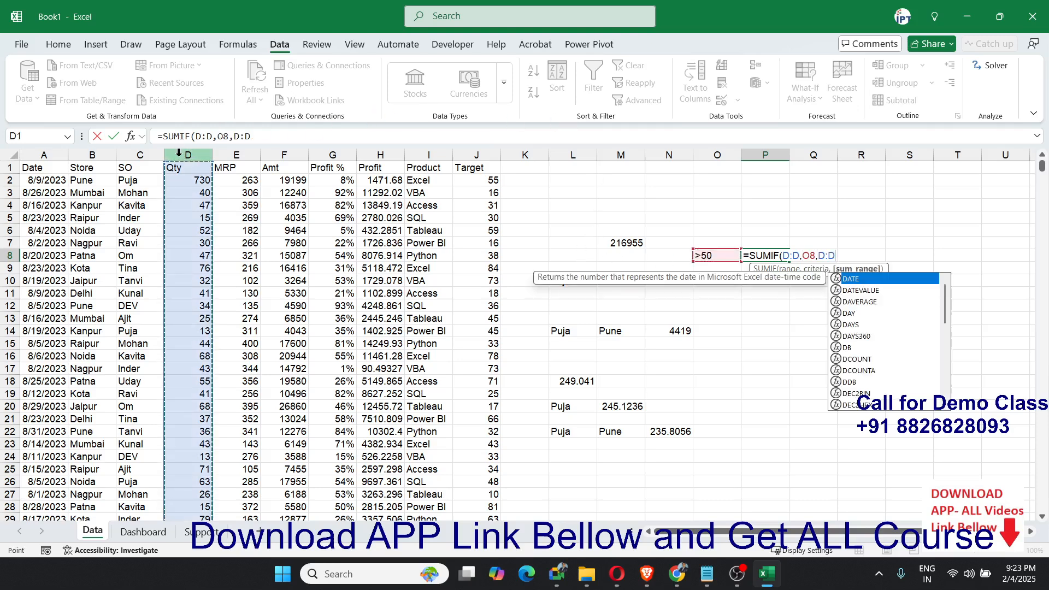
{"action": "key", "text": "Return"}
{"action": "key", "text": "Up"}
{"action": "key", "text": "F2"}
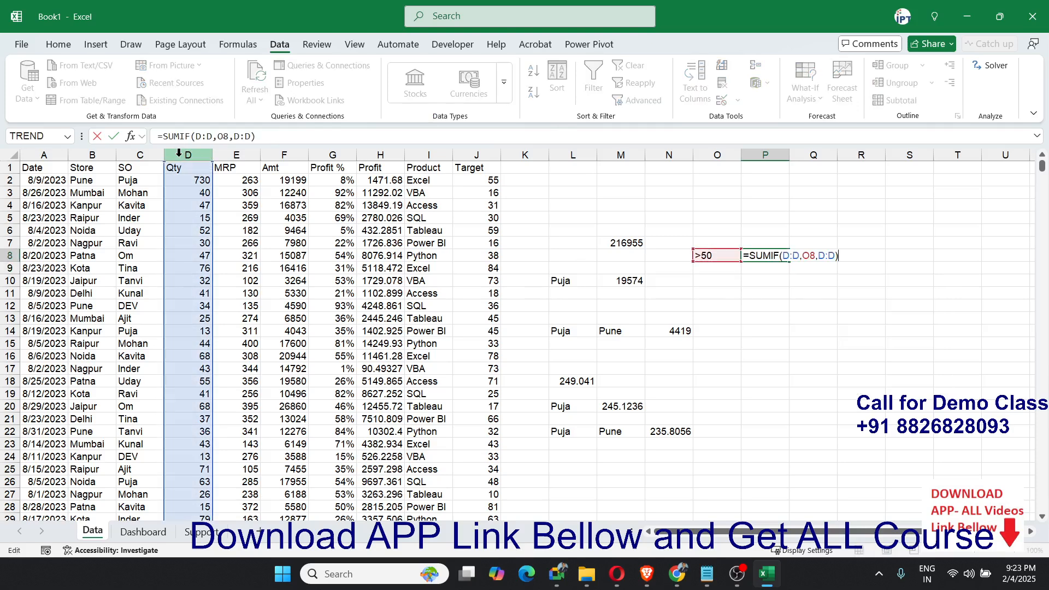
{"action": "key", "text": "Escape"}
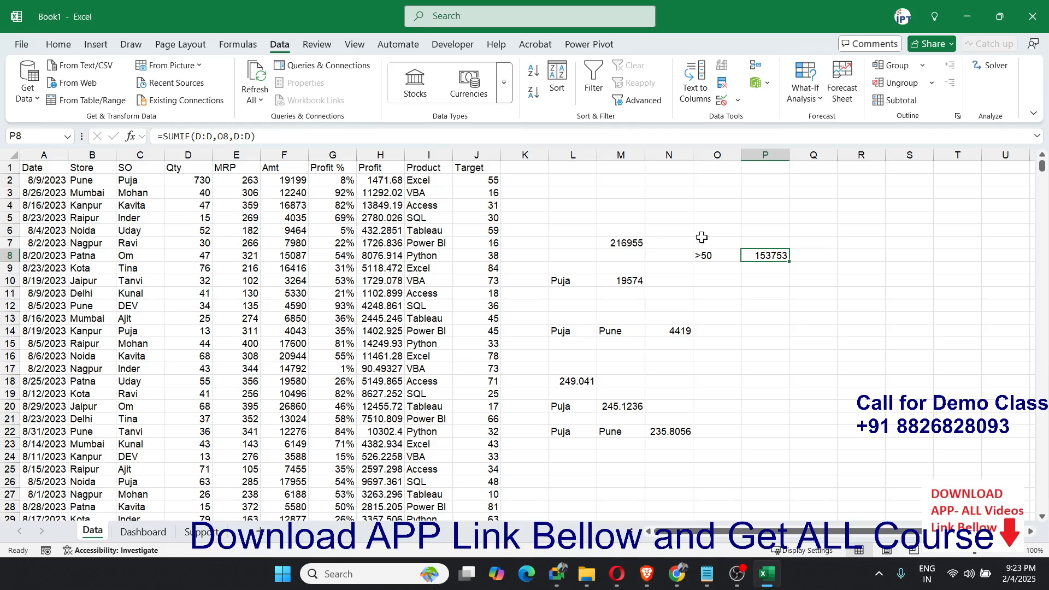
Try replacing the O8 reference in P8's SUMIF formula with the quoted criterion ">50"
{"action": "double_click", "coordinate": [756, 256]}
{"action": "left_click", "coordinate": [818, 256]}
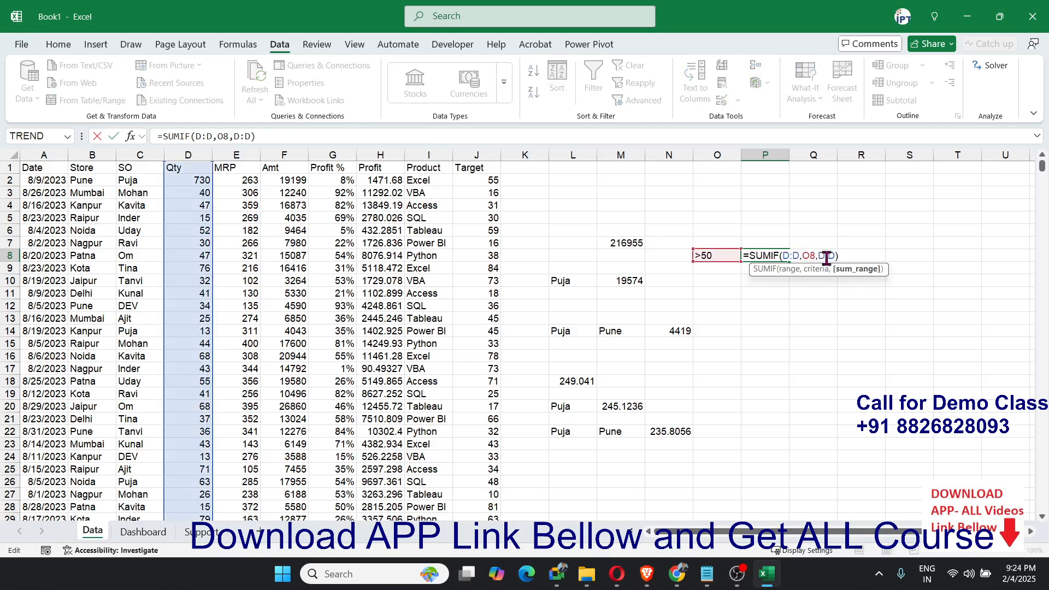
{"action": "key", "text": "Left"}
{"action": "key", "text": "BackSpace"}
{"action": "key", "text": "BackSpace"}
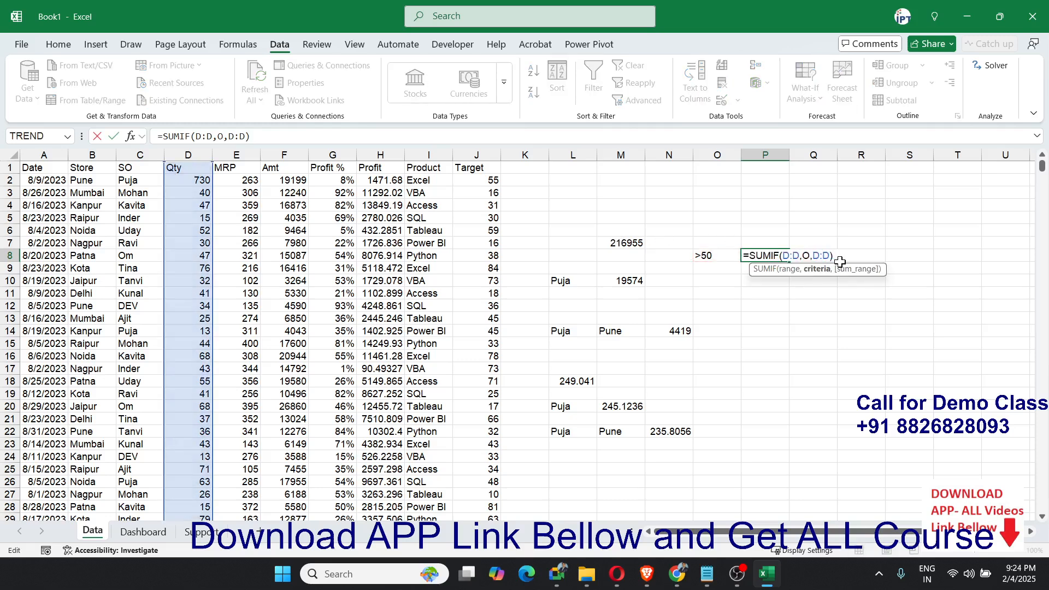
{"action": "type", "text": "\">50"}
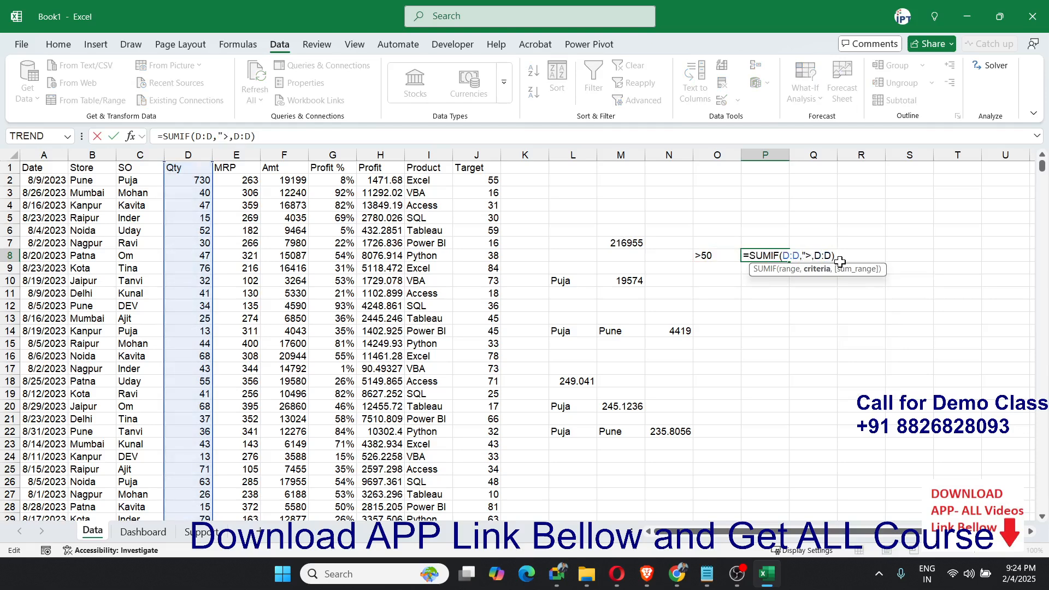
{"action": "type", "text": "\""}
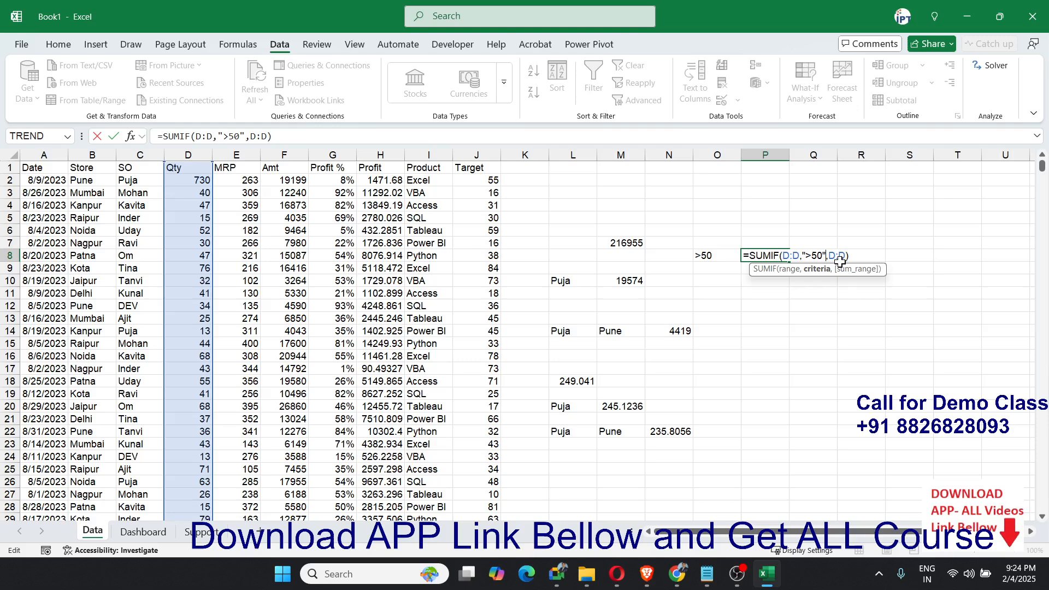
{"action": "key", "text": "Escape"}
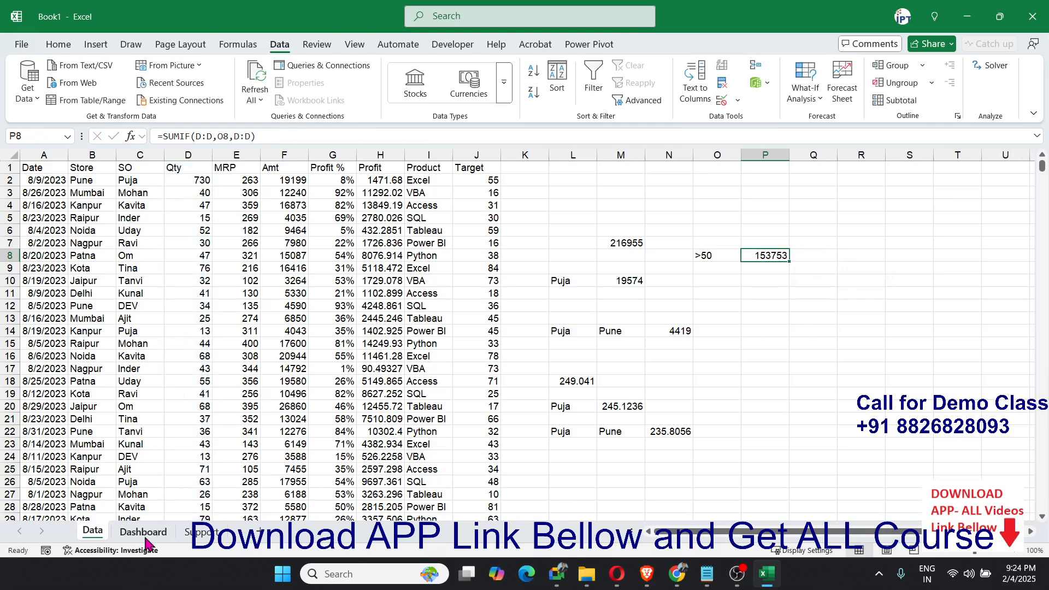
On the Dashboard sheet, replace the Rate card's formula with an exact copy of the Sold Qty card's SUMIFS formula
{"action": "left_click", "coordinate": [145, 539]}
{"action": "left_click", "coordinate": [143, 289]}
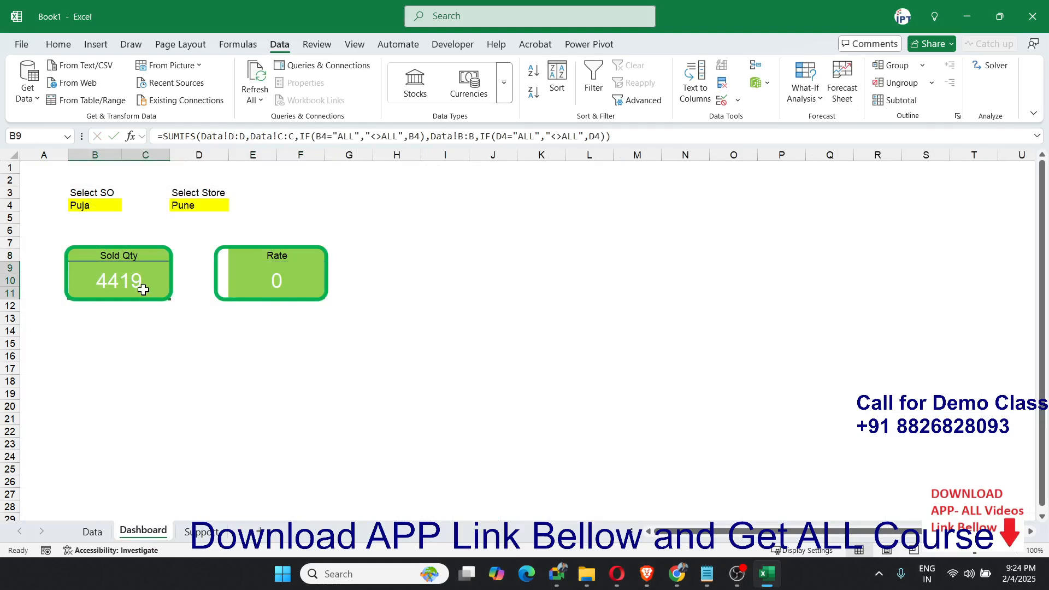
{"action": "left_click", "coordinate": [244, 279]}
{"action": "left_click", "coordinate": [137, 266]}
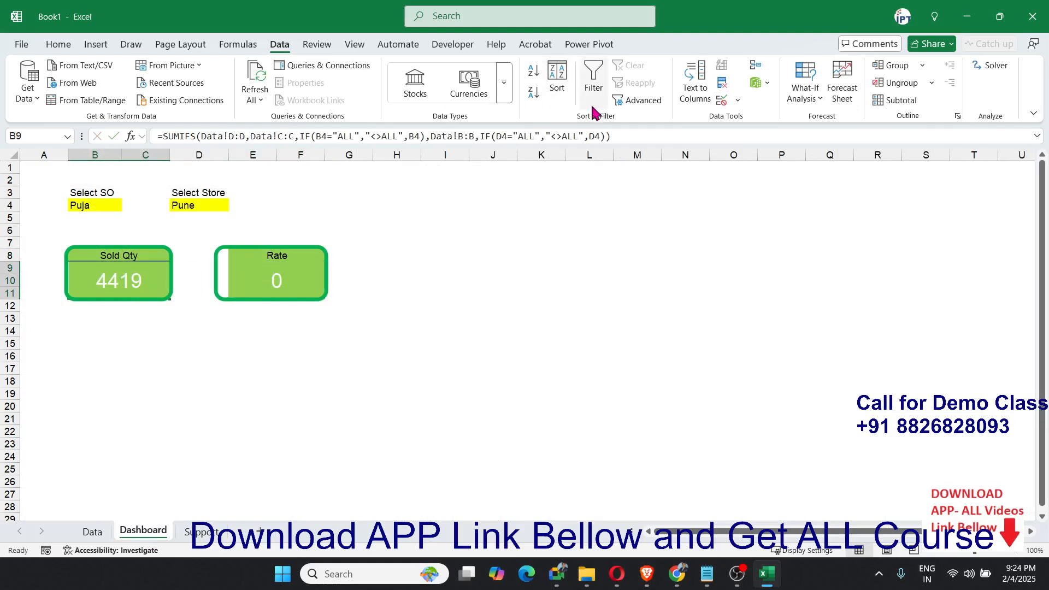
{"action": "left_click_drag", "start_coordinate": [622, 136], "coordinate": [122, 140]}
{"action": "key", "text": "ctrl+c"}
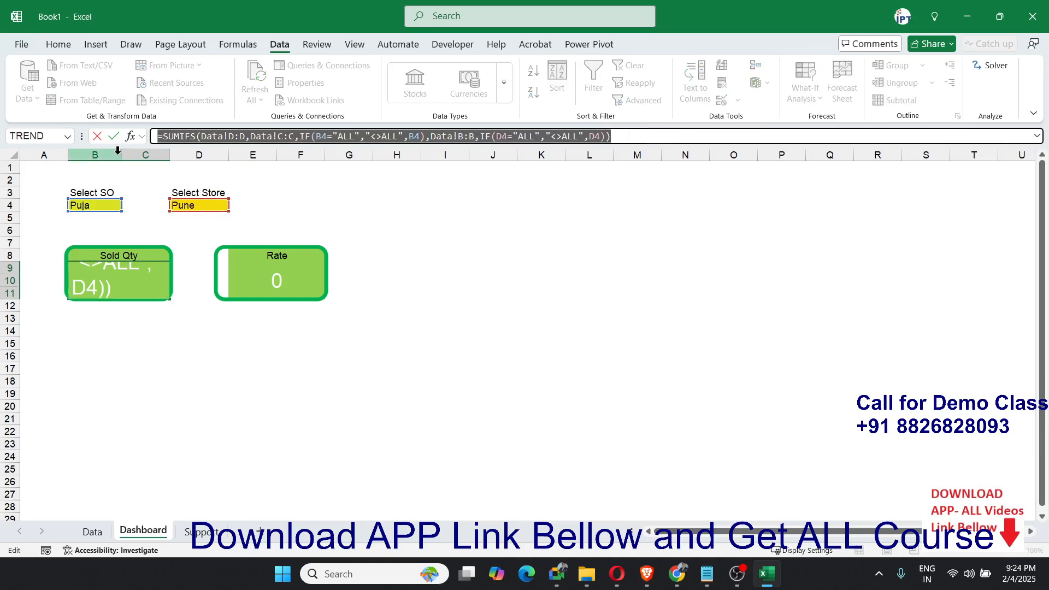
{"action": "left_click", "coordinate": [246, 276]}
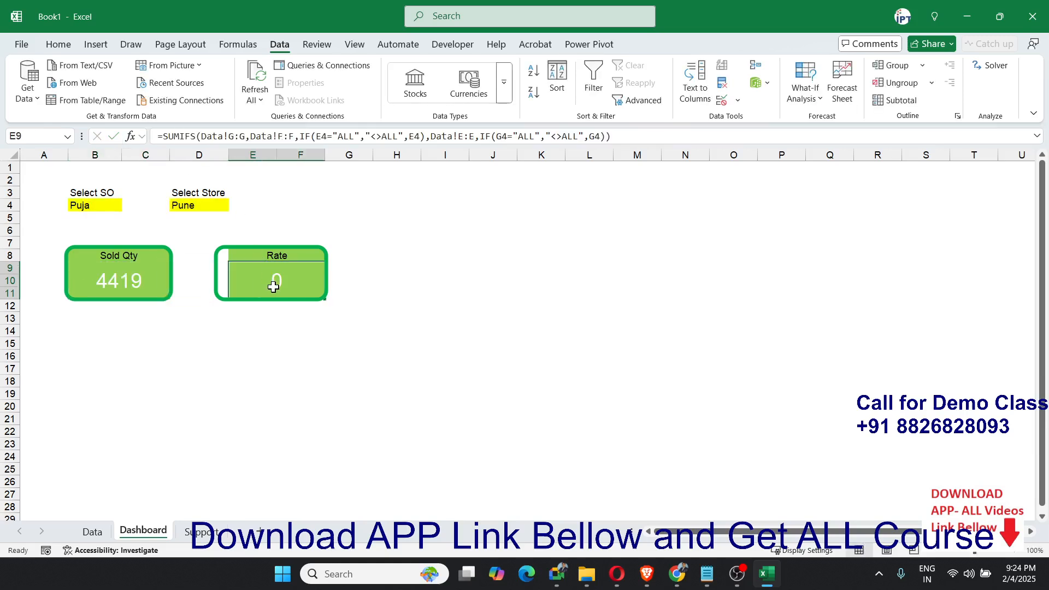
{"action": "left_click_drag", "start_coordinate": [162, 136], "coordinate": [685, 134]}
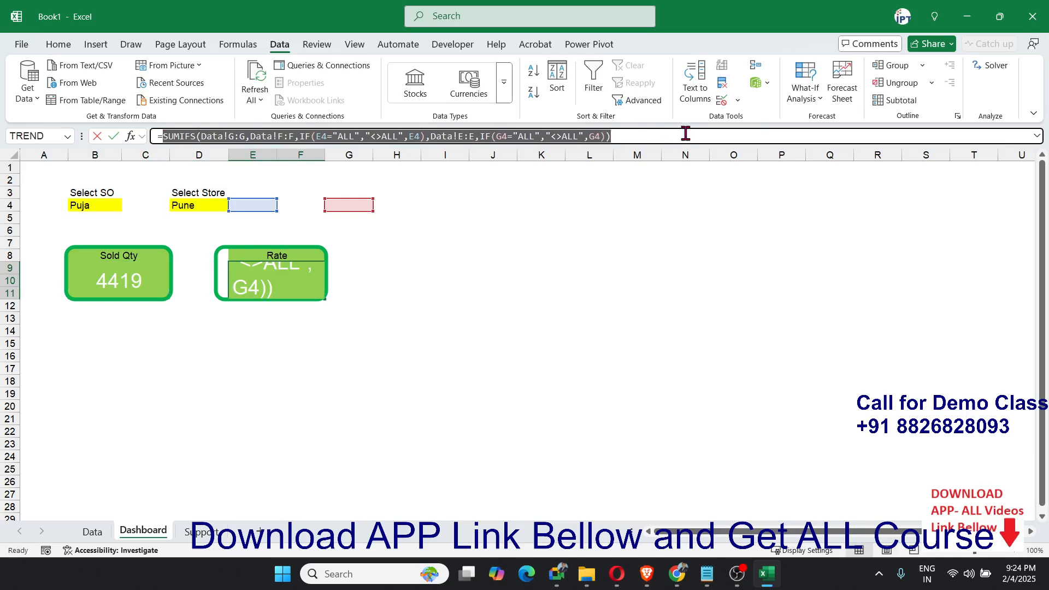
{"action": "key", "text": "ctrl+v"}
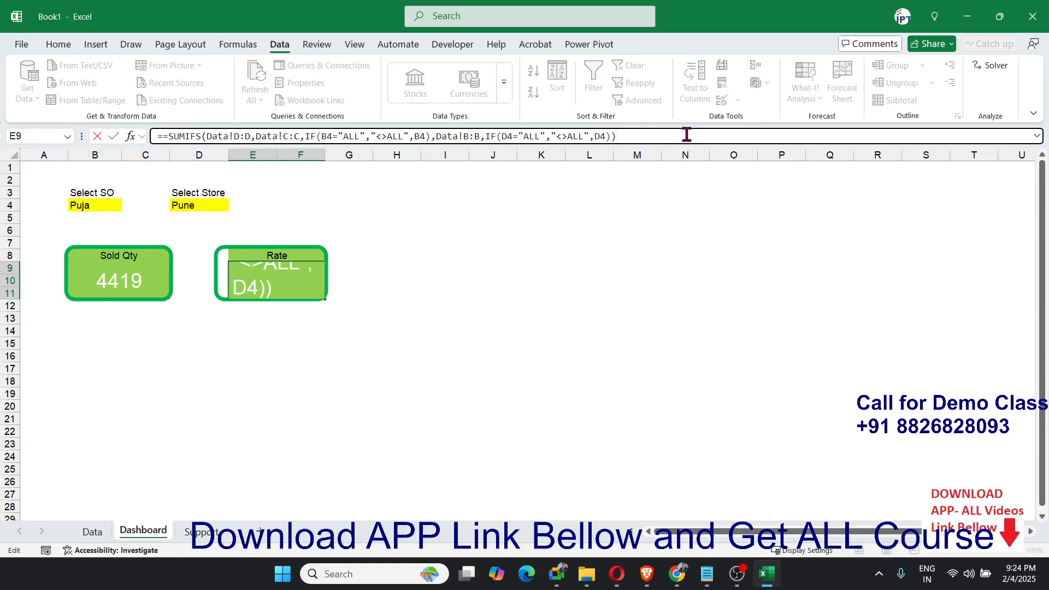
{"action": "left_click", "coordinate": [158, 136]}
{"action": "type", "text": "="}
{"action": "key", "text": "BackSpace"}
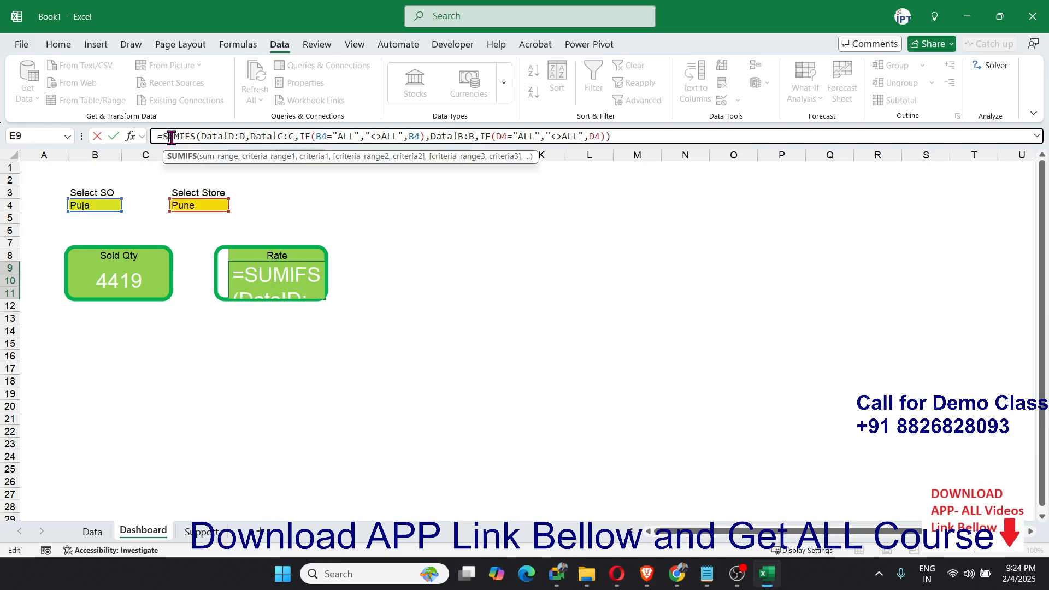
Change the function in the Rate card's formula to AVERAGEIFS, keeping its arguments
{"action": "type", "text": "av"}
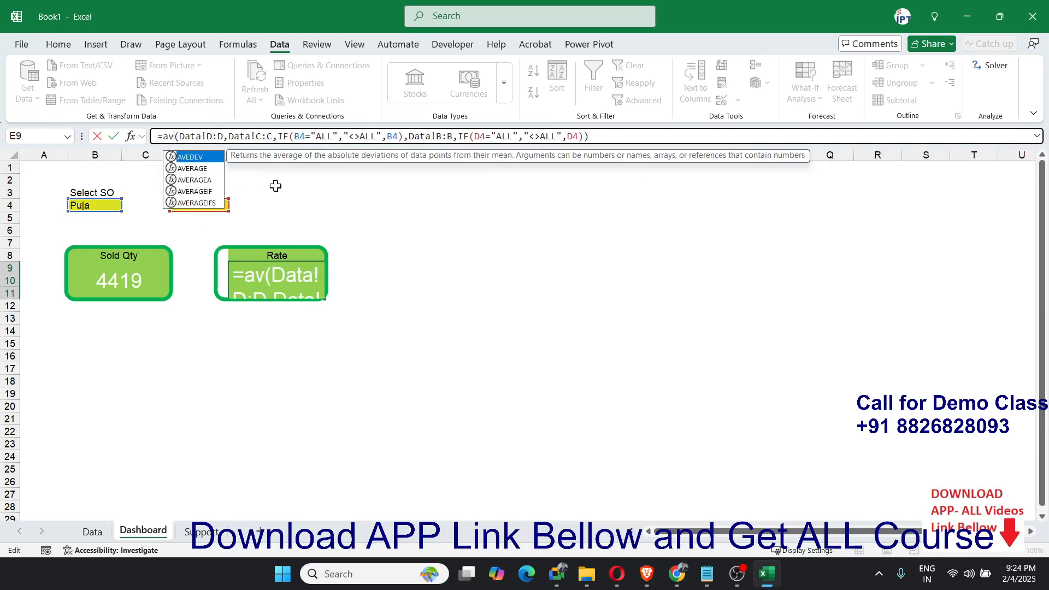
{"action": "key", "text": "Down"}
{"action": "key", "text": "Down"}
{"action": "key", "text": "Down"}
{"action": "key", "text": "Down"}
{"action": "key", "text": "Tab"}
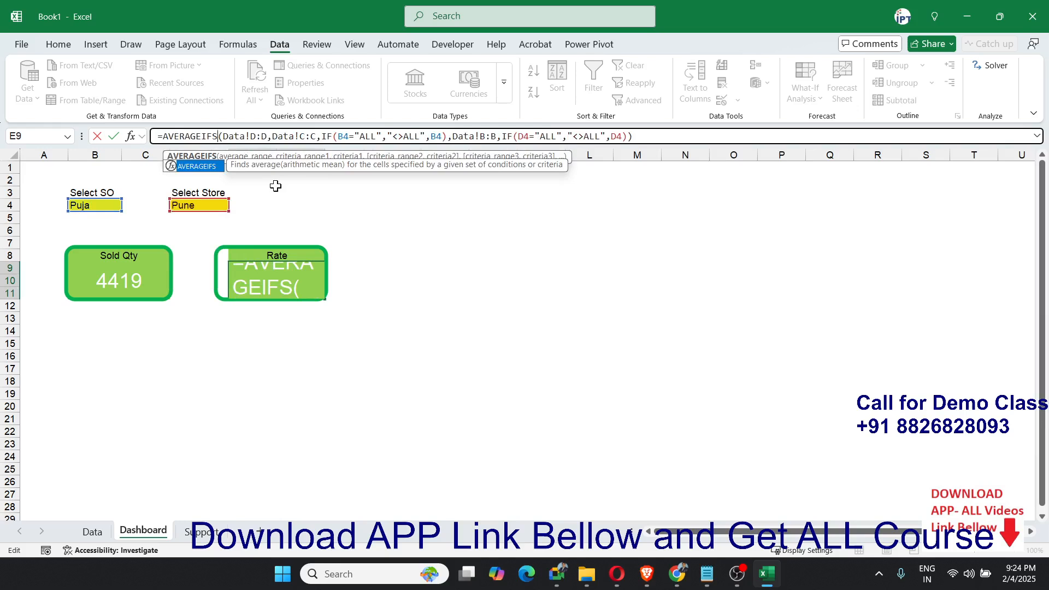
Set the average range in the Rate card's AVERAGEIFS formula to Data!E:E and commit the formula
{"action": "left_click", "coordinate": [252, 136]}
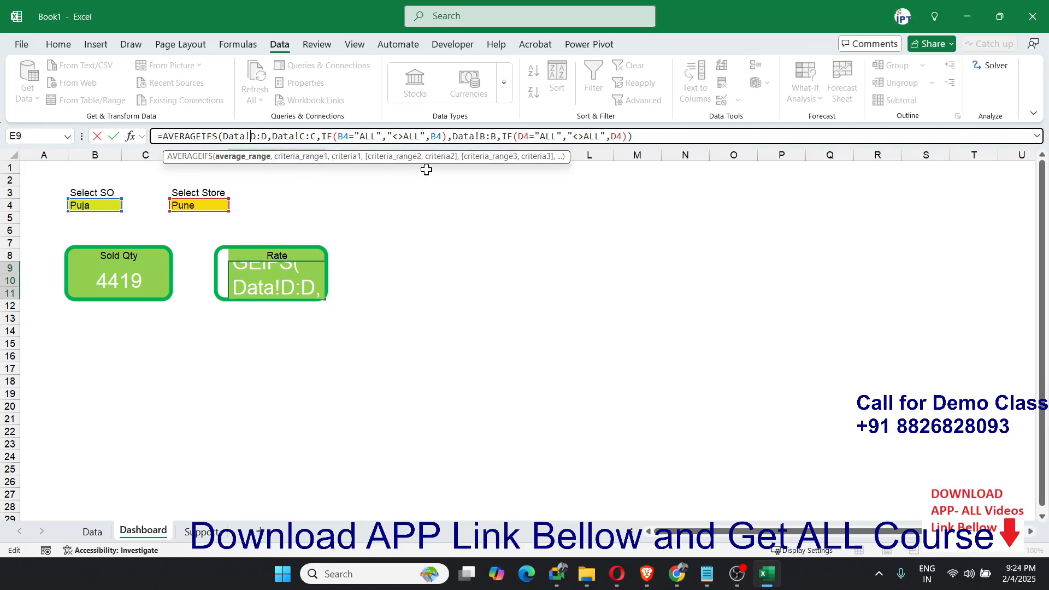
{"action": "key", "text": "Delete"}
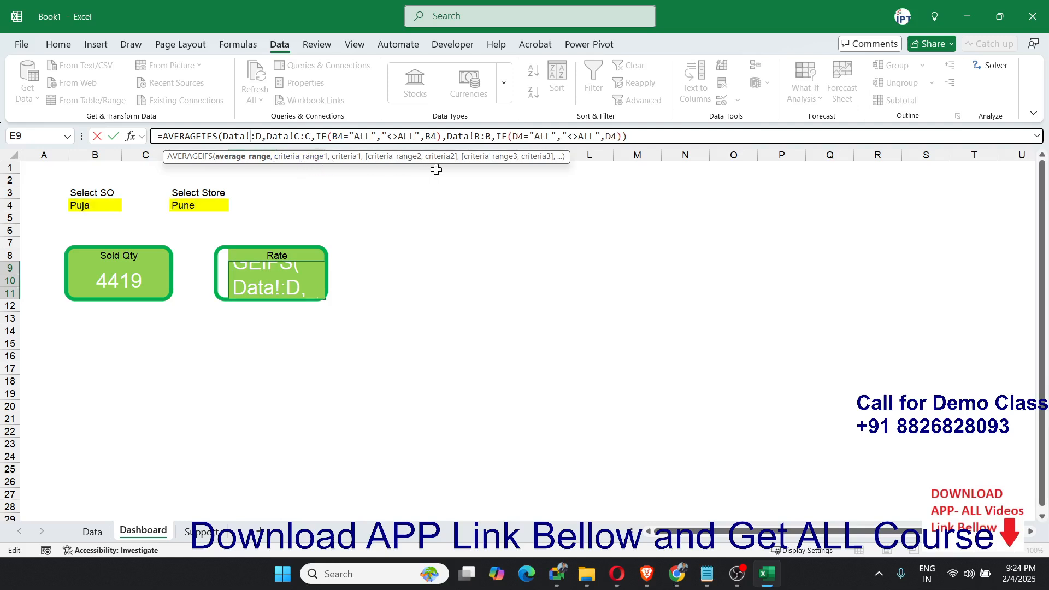
{"action": "type", "text": "E"}
{"action": "key", "text": "Delete"}
{"action": "type", "text": "E"}
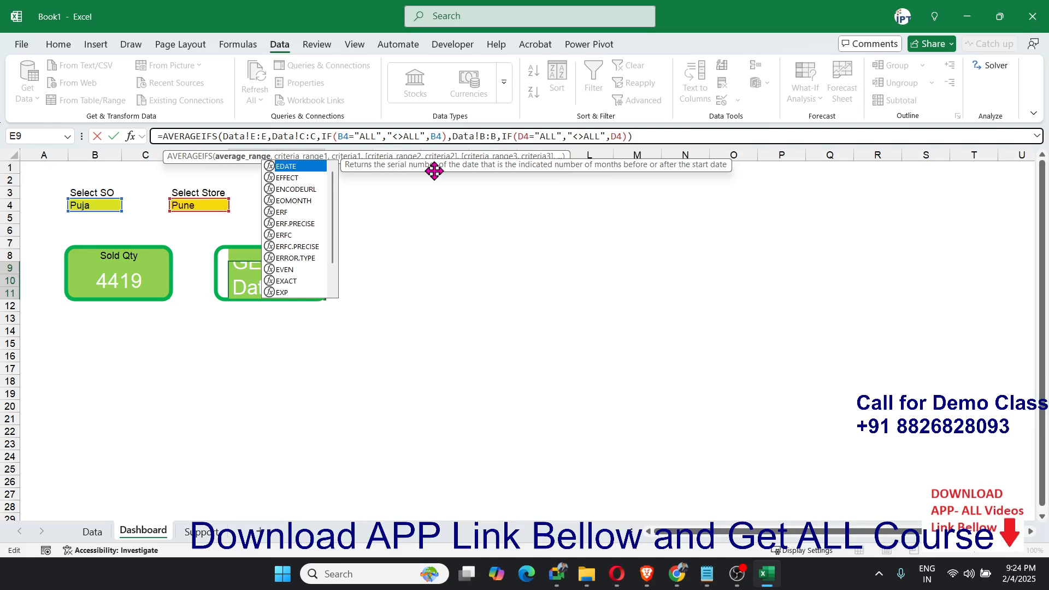
{"action": "key", "text": "Return"}
{"action": "key", "text": "Up"}
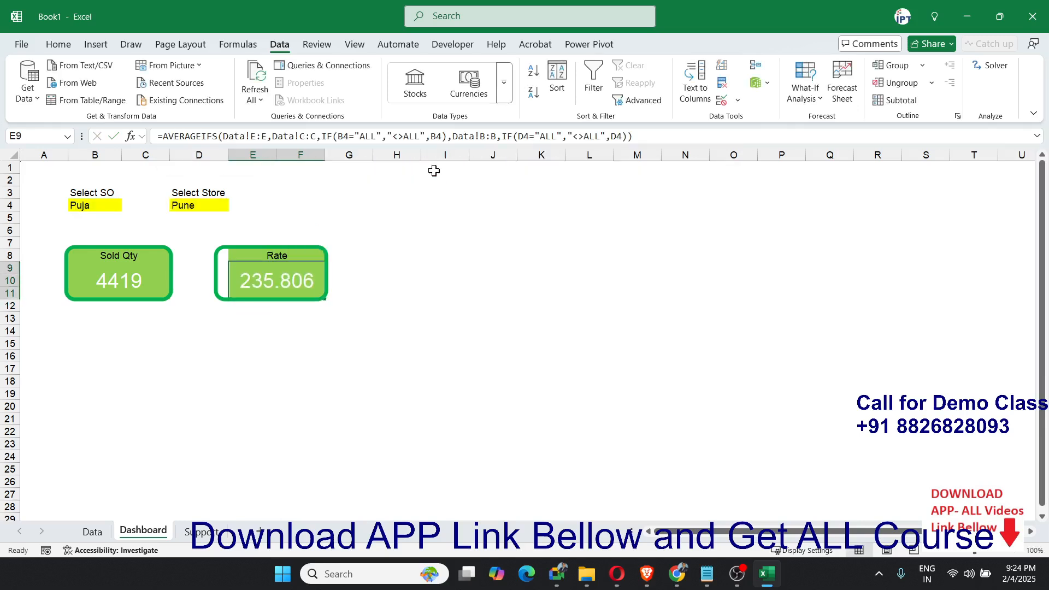
Wrap the Rate card's AVERAGEIFS formula in INT, accepting the closing-parenthesis correction
{"action": "left_click", "coordinate": [163, 136]}
{"action": "type", "text": "in"}
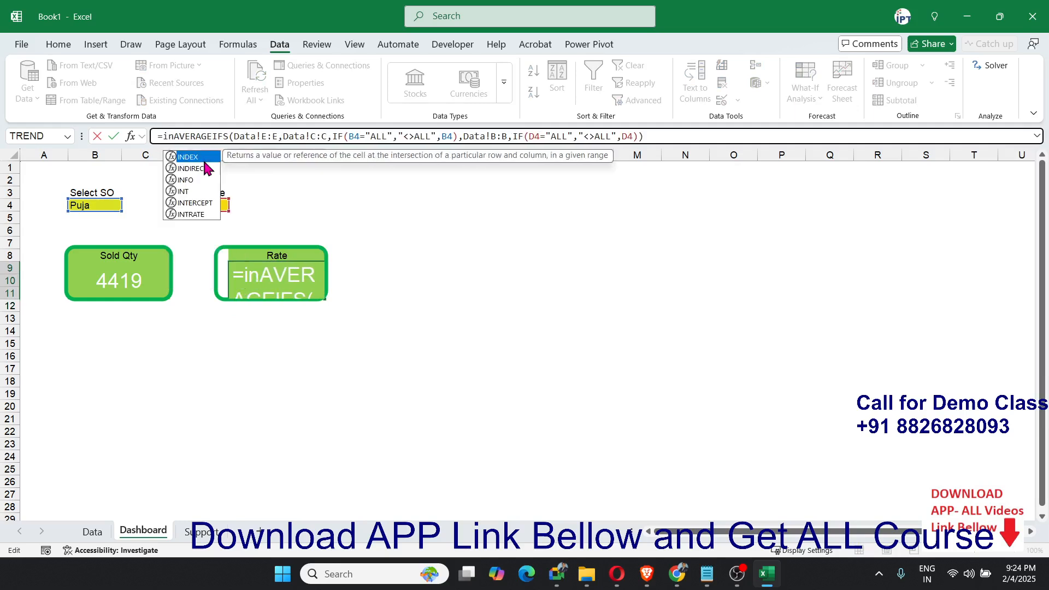
{"action": "key", "text": "BackSpace"}
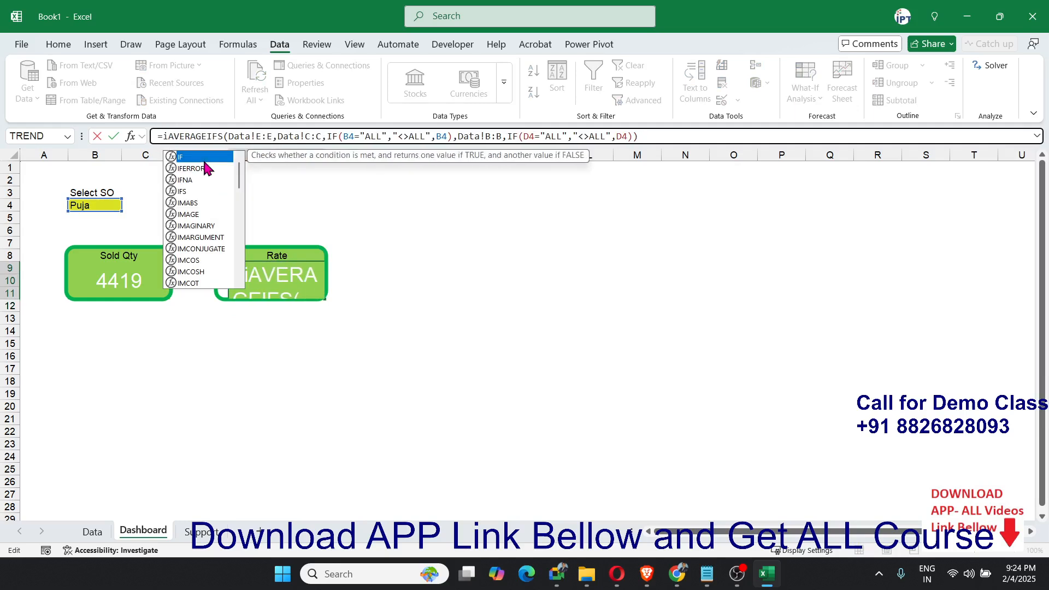
{"action": "type", "text": "nt"}
{"action": "key", "text": "Tab"}
{"action": "key", "text": "Return"}
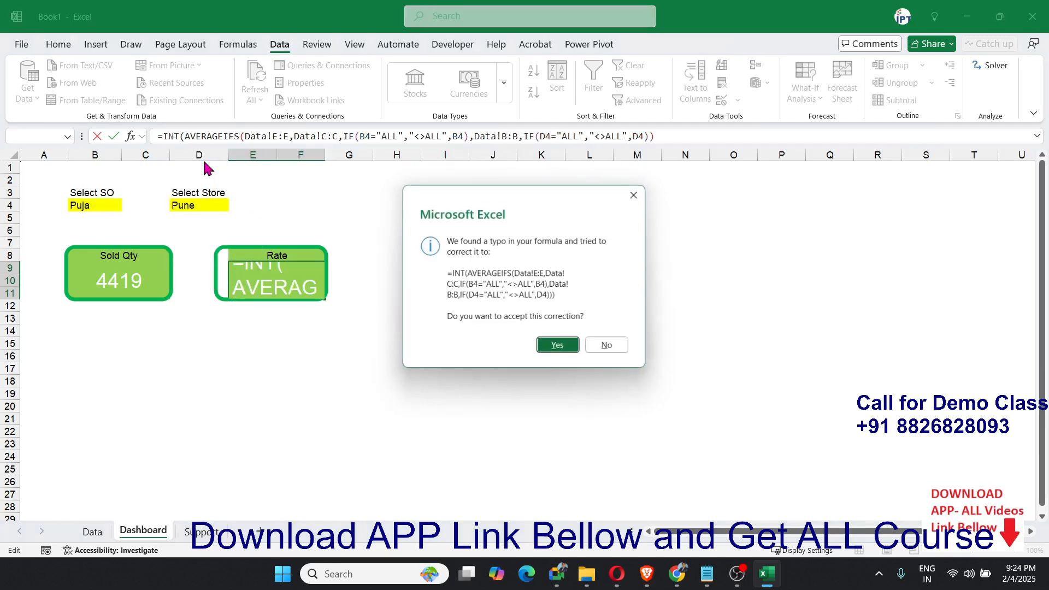
{"action": "key", "text": "Return"}
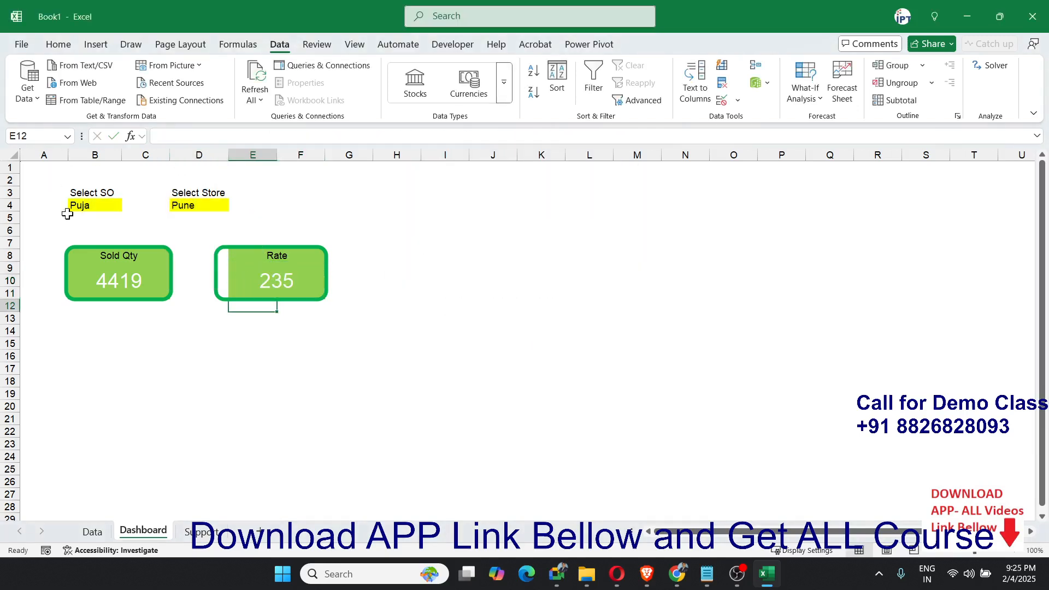
Narrow the rounded border around the Rate card so its edge lines up with the green cells
{"action": "left_click", "coordinate": [266, 284]}
{"action": "left_click", "coordinate": [217, 284]}
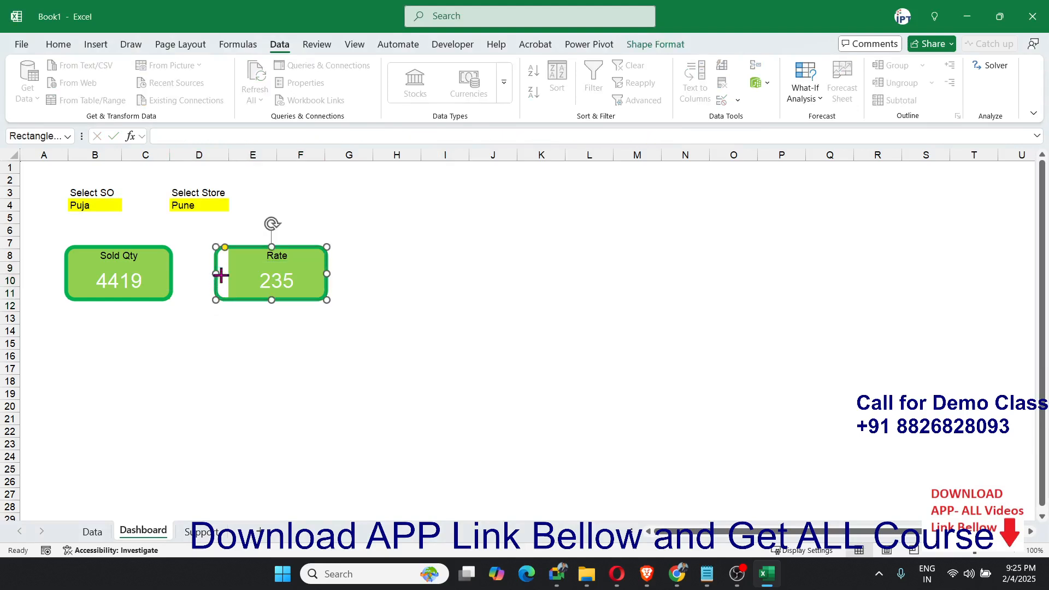
{"action": "left_click_drag", "start_coordinate": [221, 275], "coordinate": [227, 277]}
{"action": "left_click", "coordinate": [208, 290]}
{"action": "left_click", "coordinate": [237, 346]}
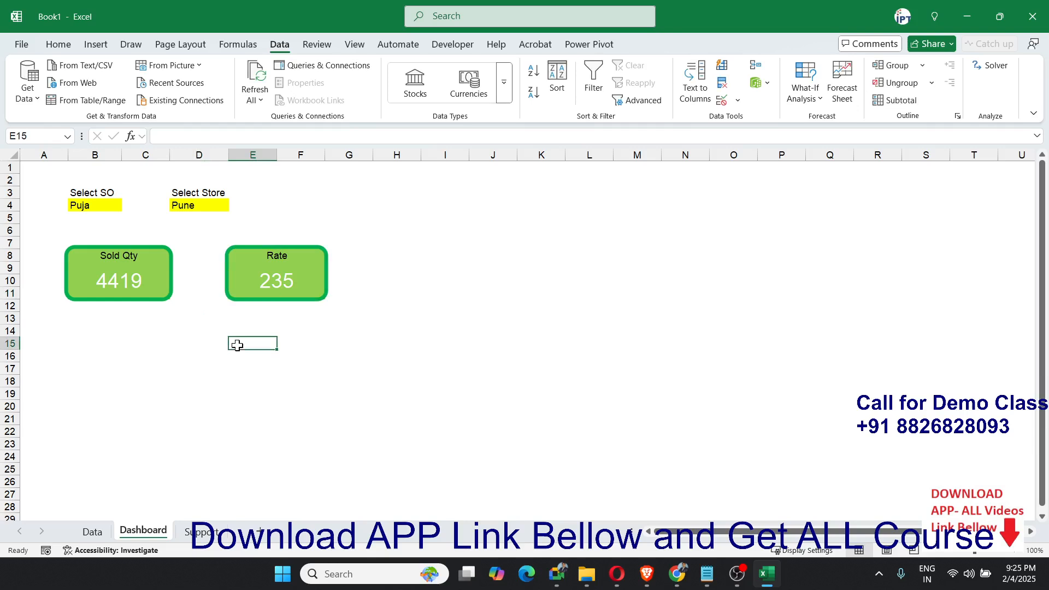
Duplicate the Rate card, including its border, to the area starting at cell H8
{"action": "left_click", "coordinate": [266, 280]}
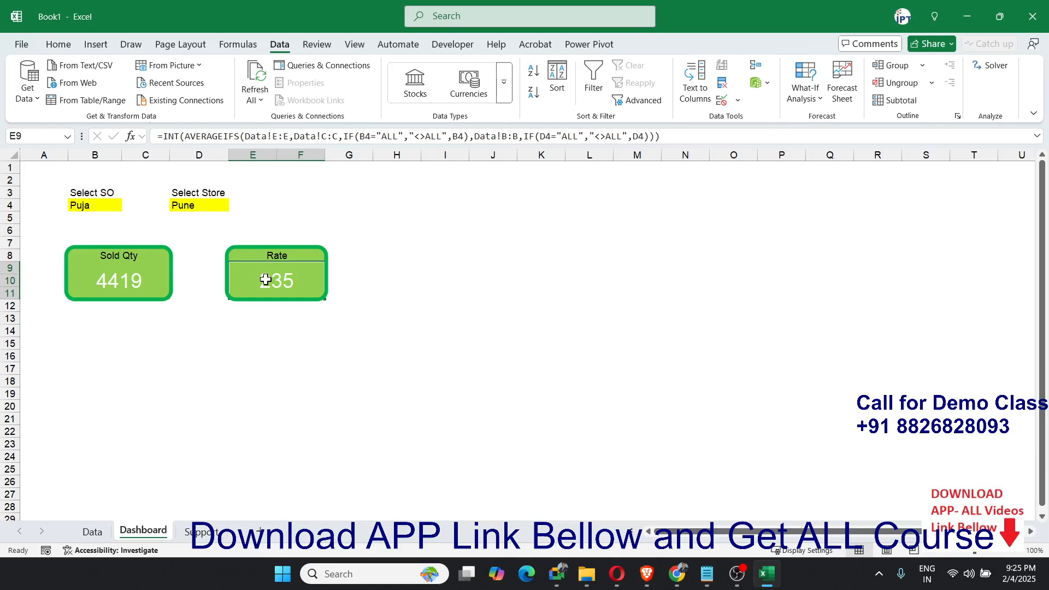
{"action": "left_click", "coordinate": [266, 331]}
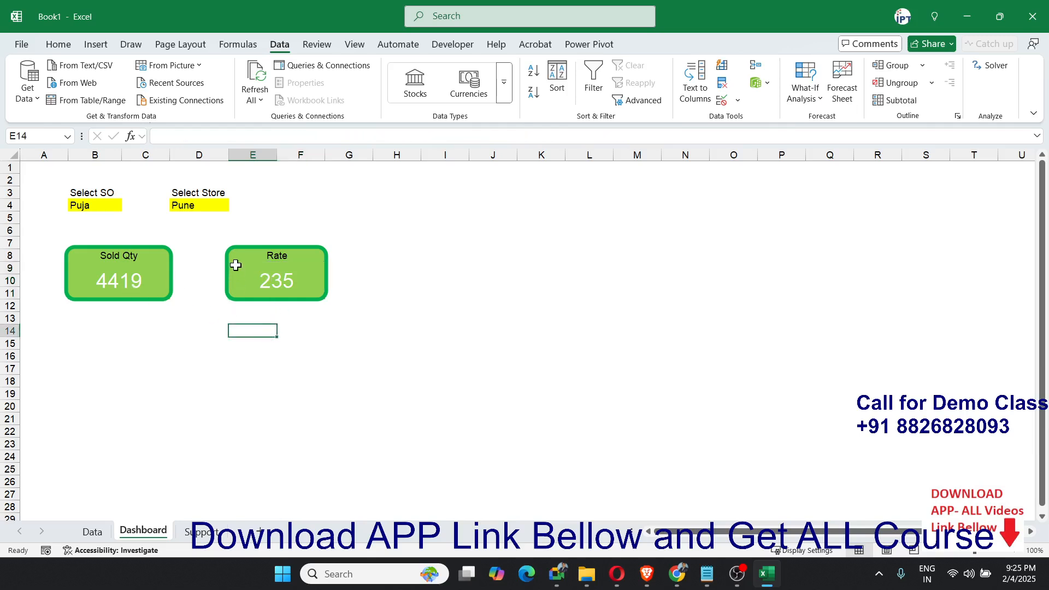
{"action": "left_click_drag", "start_coordinate": [248, 253], "coordinate": [286, 280]}
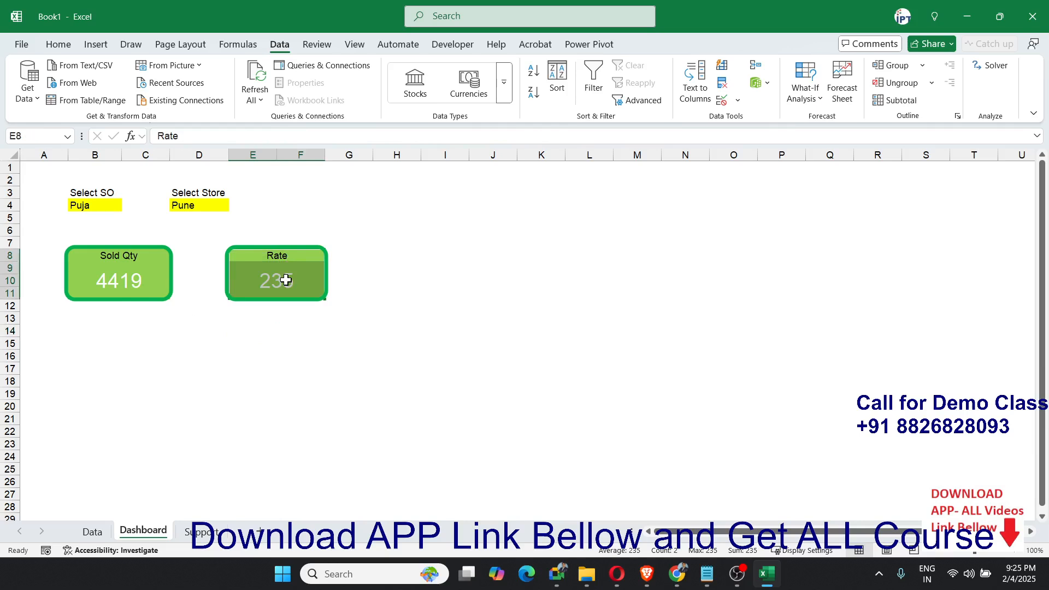
{"action": "key", "text": "ctrl+c"}
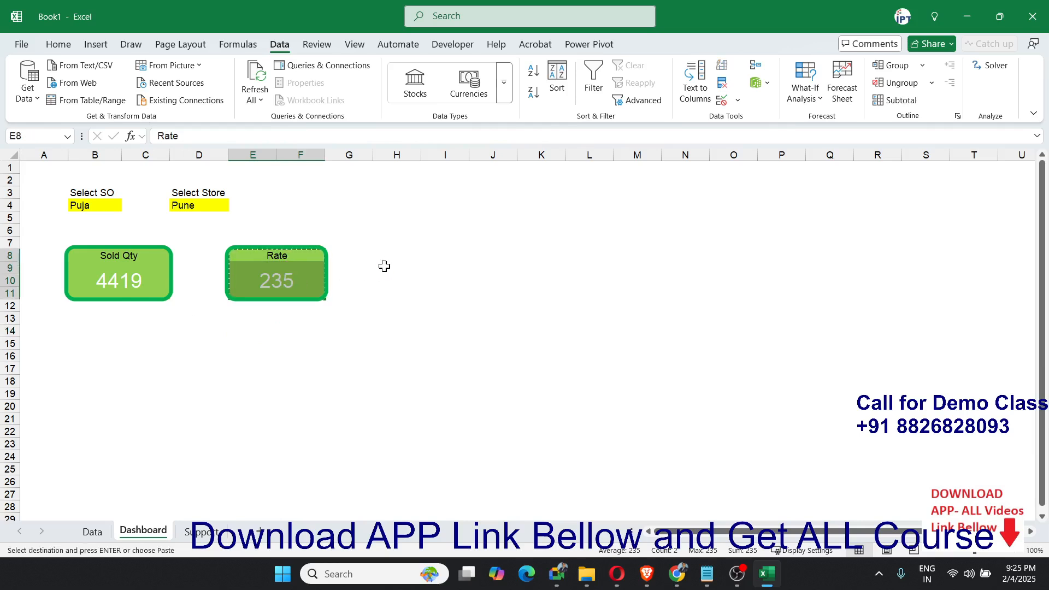
{"action": "left_click", "coordinate": [388, 256]}
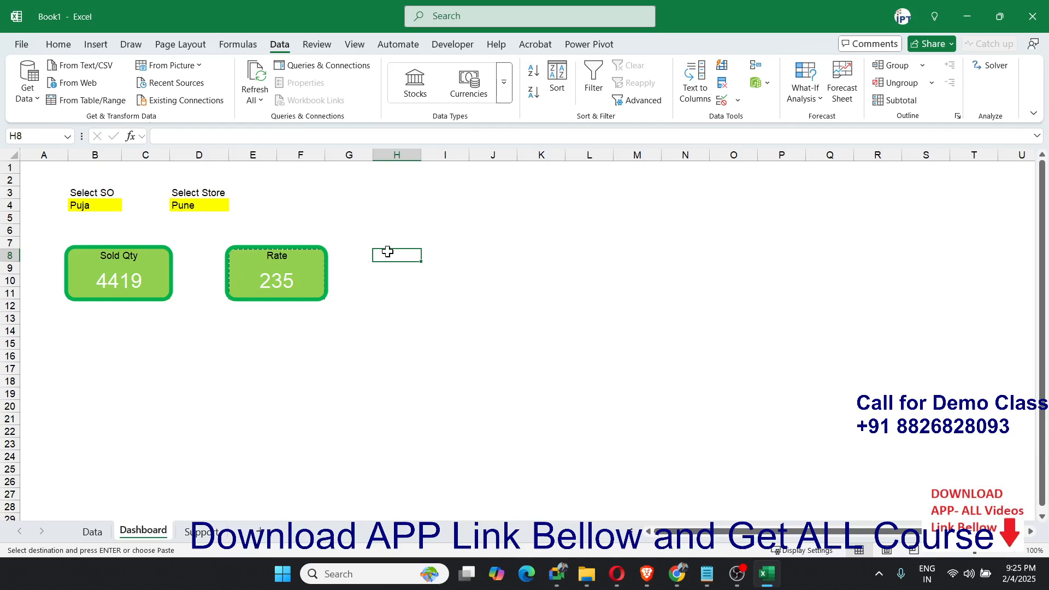
{"action": "key", "text": "ctrl+v"}
Title the new card in H8 Amt and clear the copied formula from its value cell H9
{"action": "left_click", "coordinate": [416, 276]}
{"action": "left_click", "coordinate": [420, 255]}
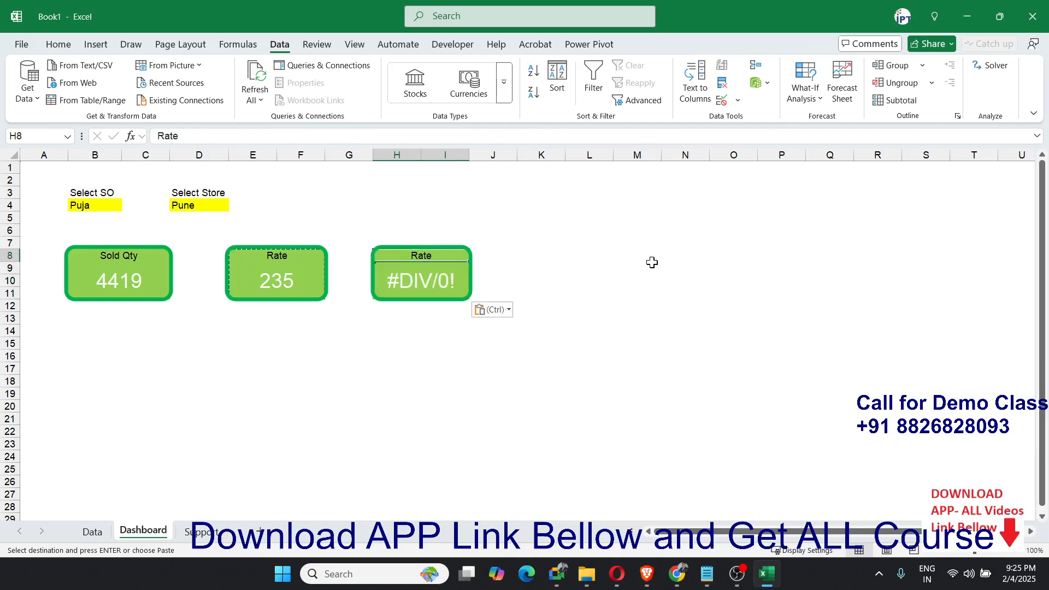
{"action": "type", "text": "Amt"}
{"action": "key", "text": "Return"}
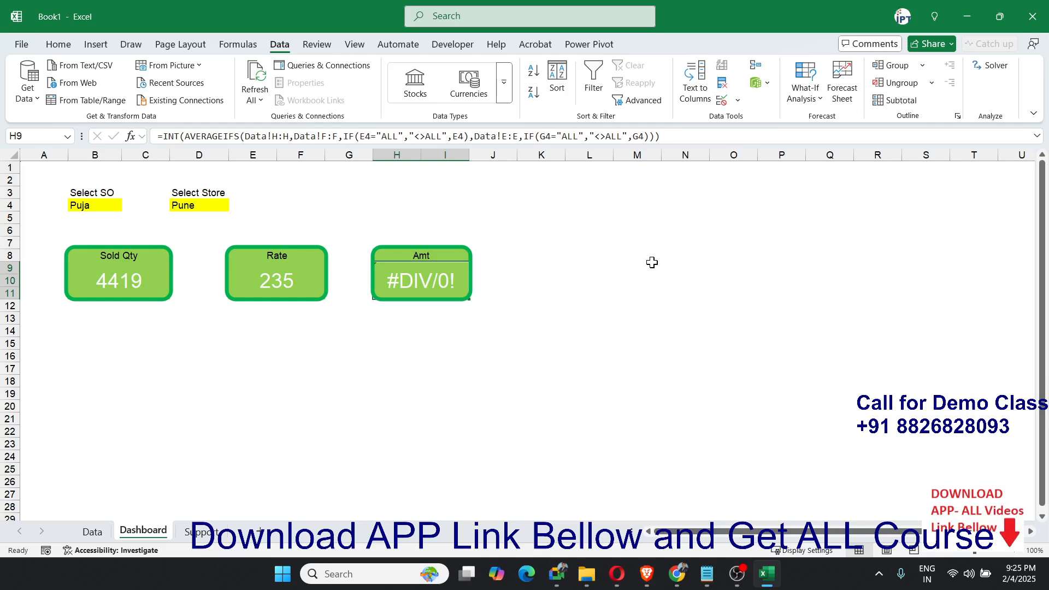
{"action": "key", "text": "Delete"}
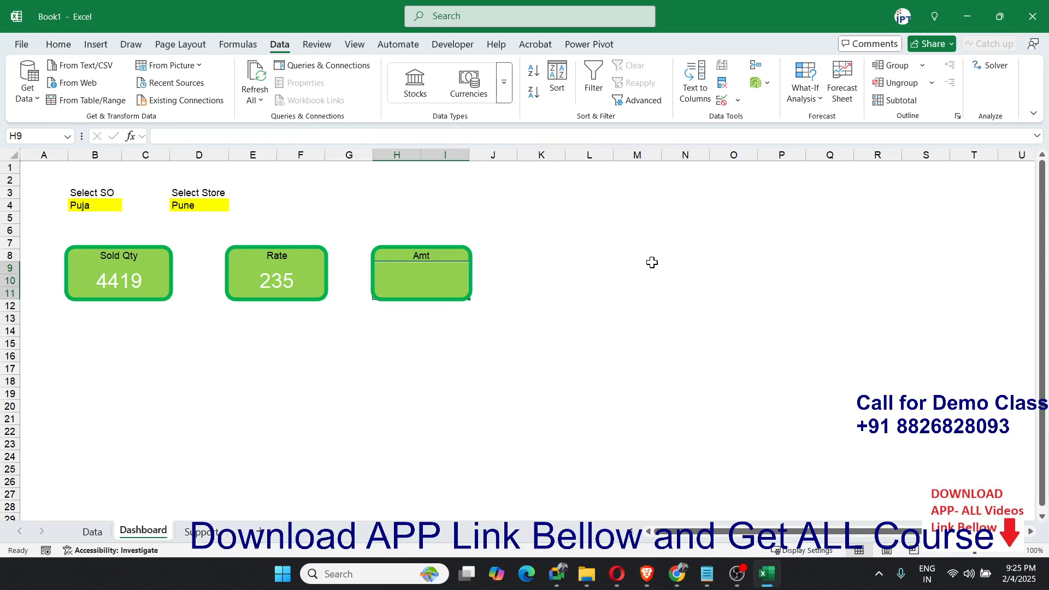
Enter an exact copy of the Sold Qty card's SUMIFS formula in the Amt card's value cell H9
{"action": "left_click", "coordinate": [316, 275]}
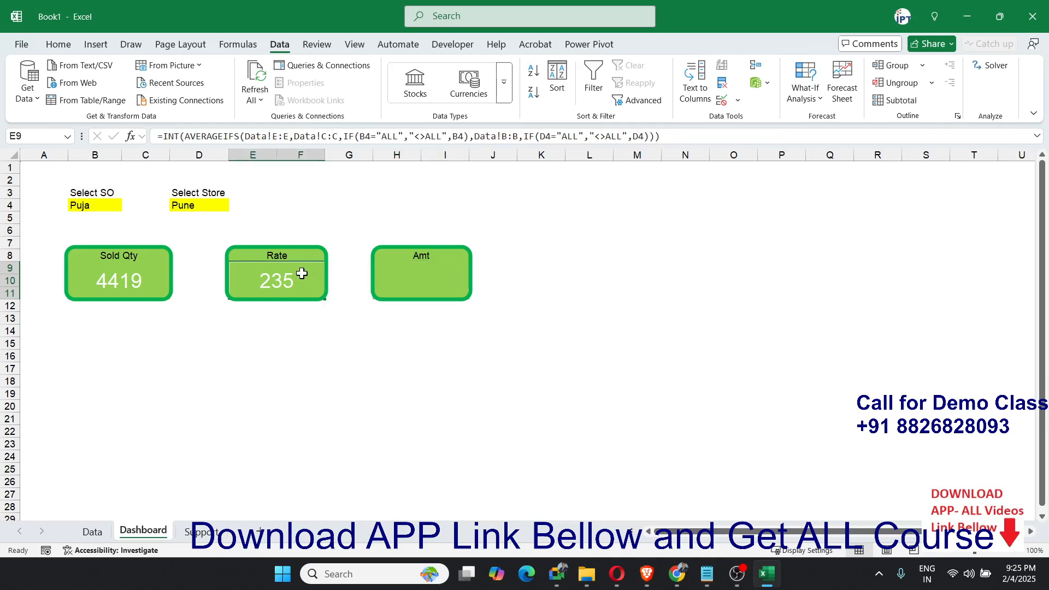
{"action": "left_click", "coordinate": [131, 282]}
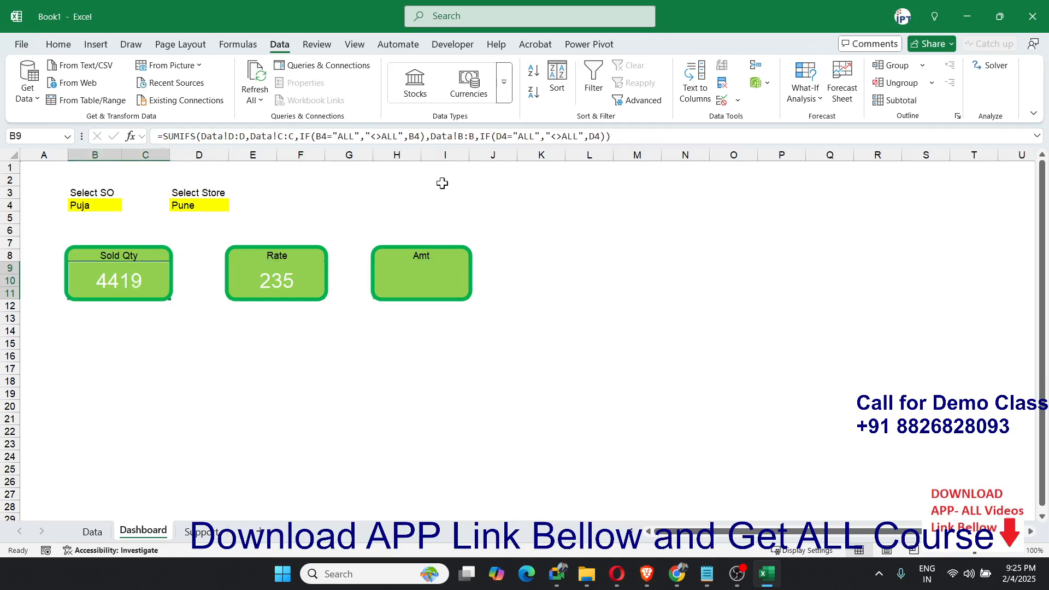
{"action": "left_click_drag", "start_coordinate": [632, 138], "coordinate": [44, 136]}
{"action": "key", "text": "Escape"}
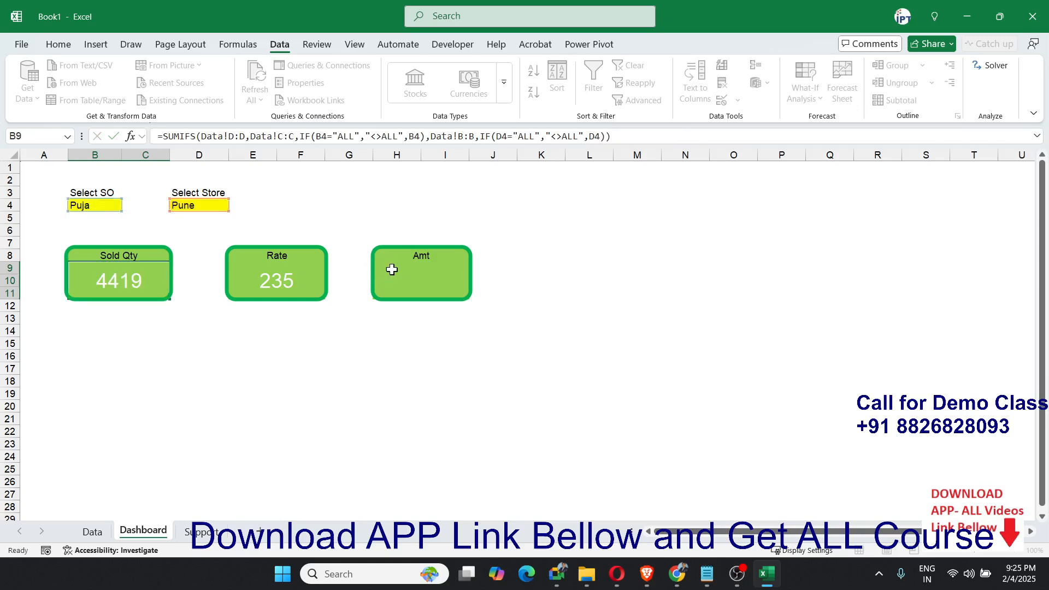
{"action": "left_click", "coordinate": [408, 278]}
{"action": "key", "text": "ctrl+v"}
{"action": "left_click", "coordinate": [545, 313]}
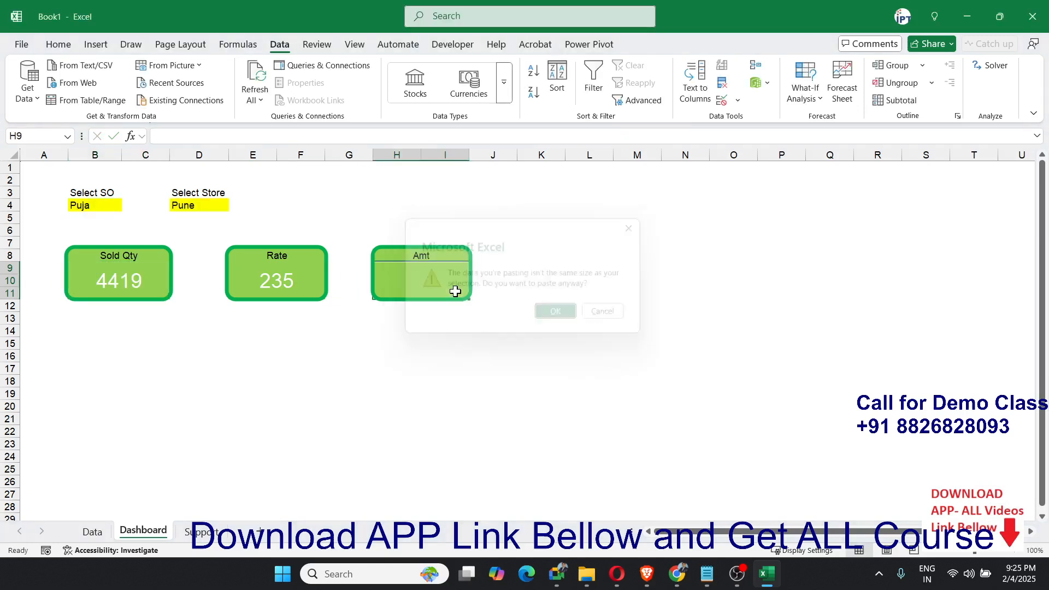
{"action": "double_click", "coordinate": [429, 286]}
{"action": "key", "text": "ctrl+v"}
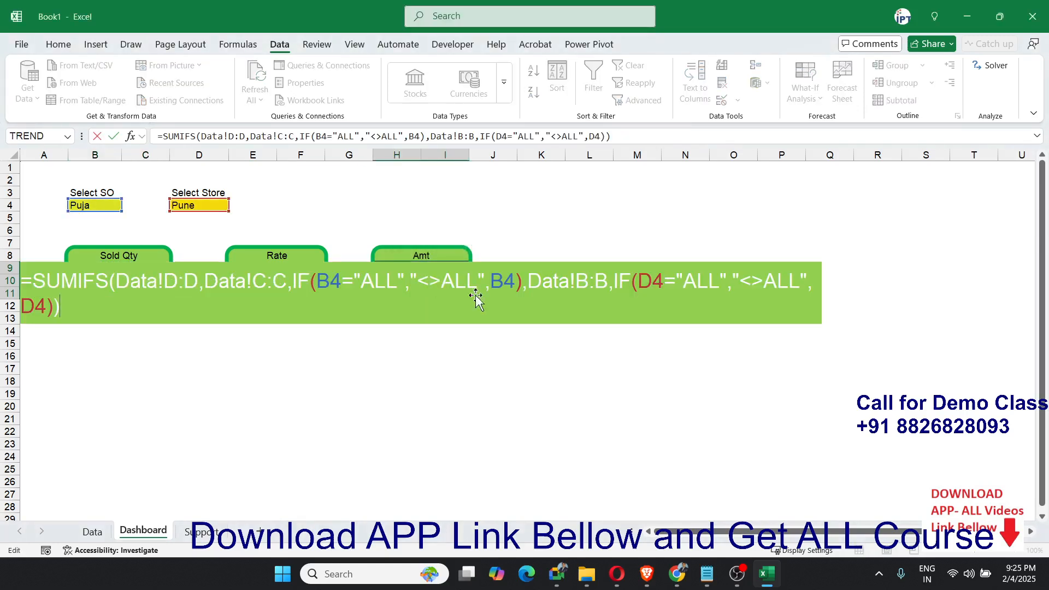
{"action": "key", "text": "Return"}
{"action": "key", "text": "Up"}
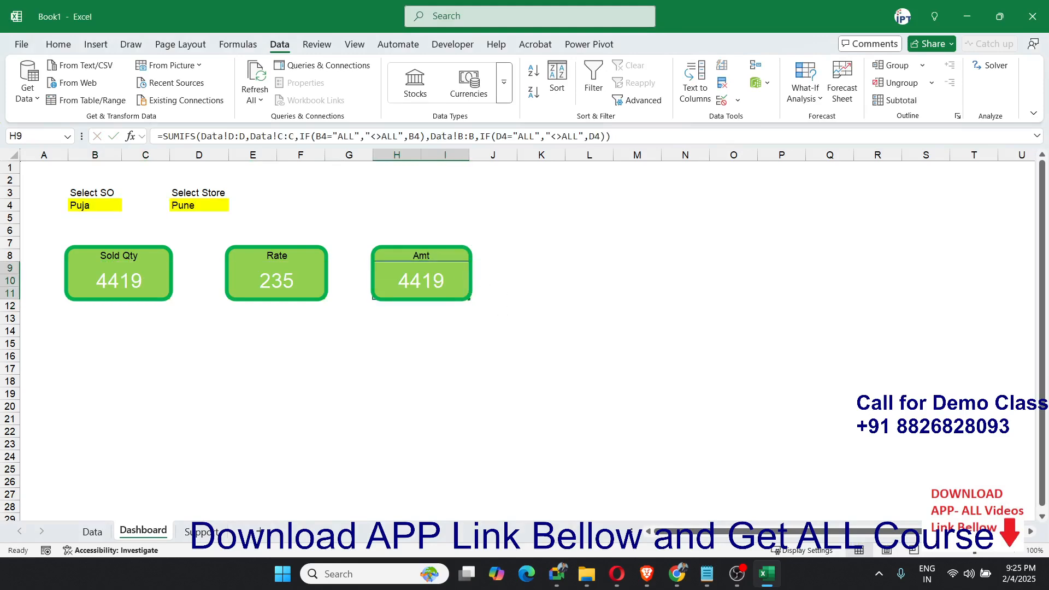
Change the sum range of the Amt card's SUMIFS formula in H9 to the Data sheet's Amt column, Data!F:F
{"action": "left_click", "coordinate": [90, 533]}
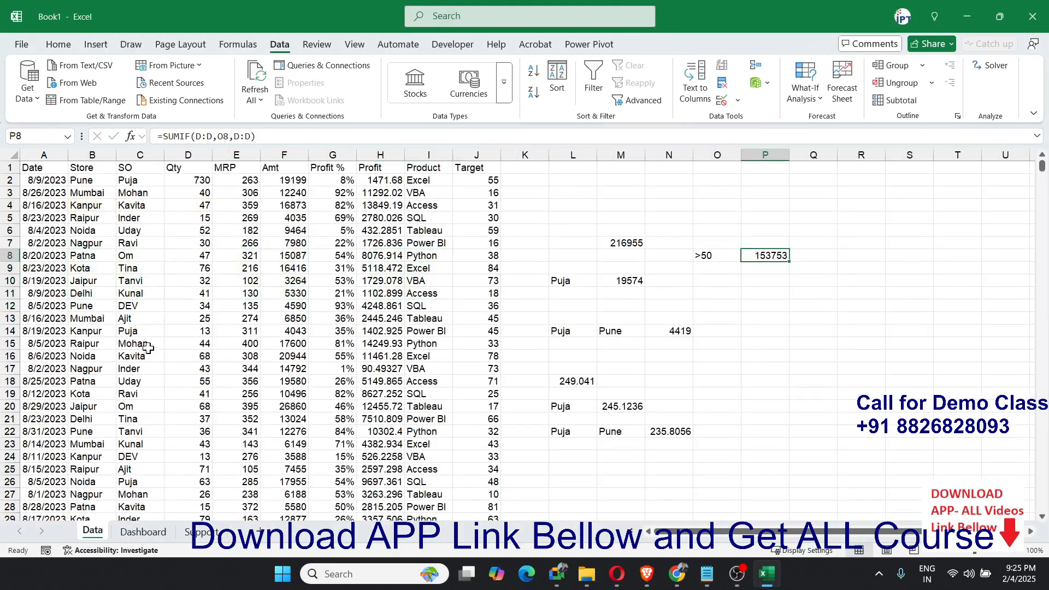
{"action": "left_click", "coordinate": [284, 155]}
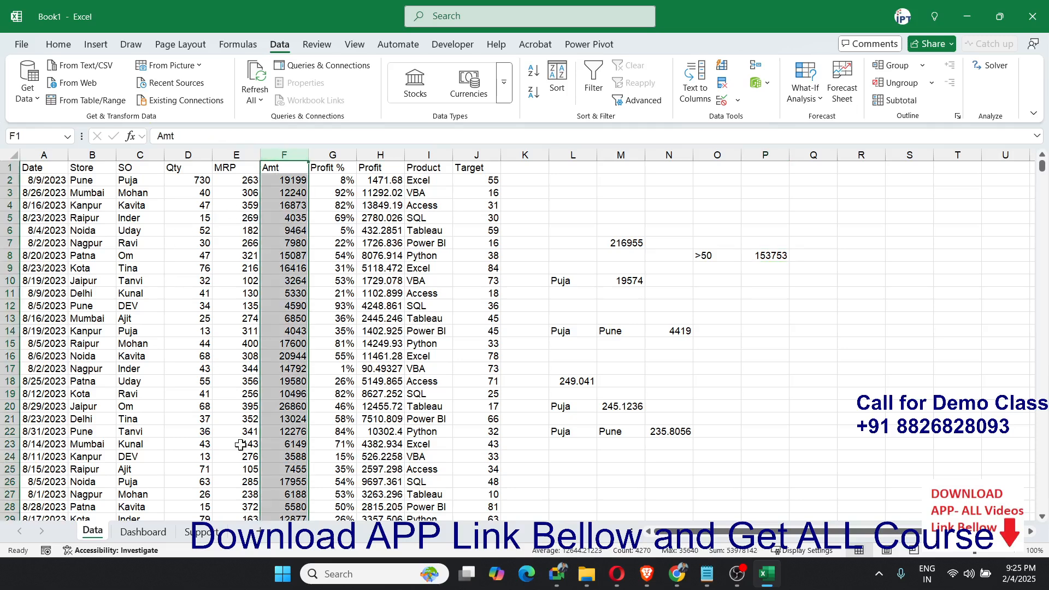
{"action": "left_click", "coordinate": [159, 532]}
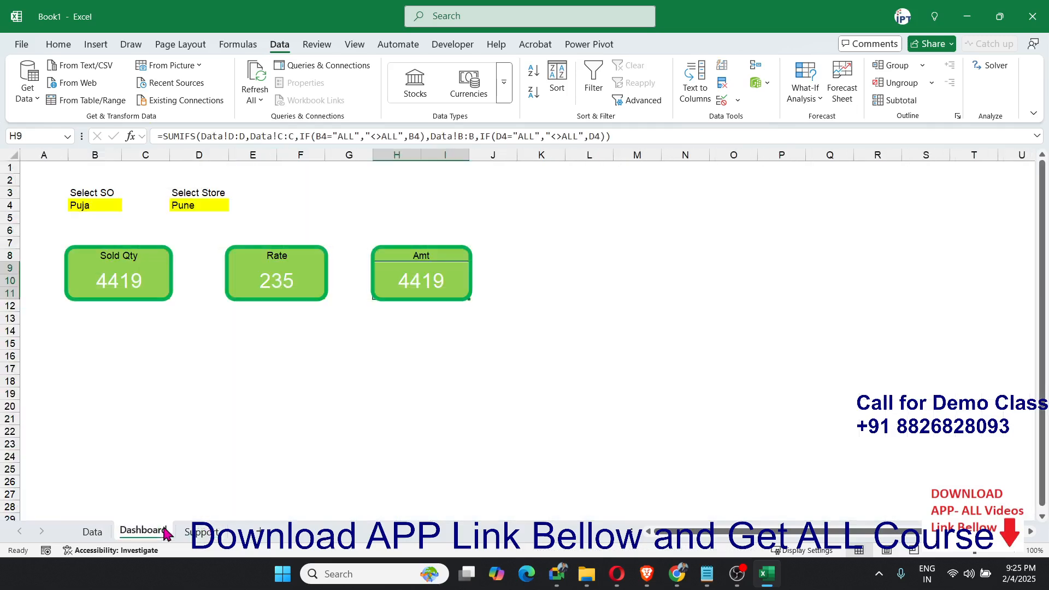
{"action": "left_click", "coordinate": [235, 135]}
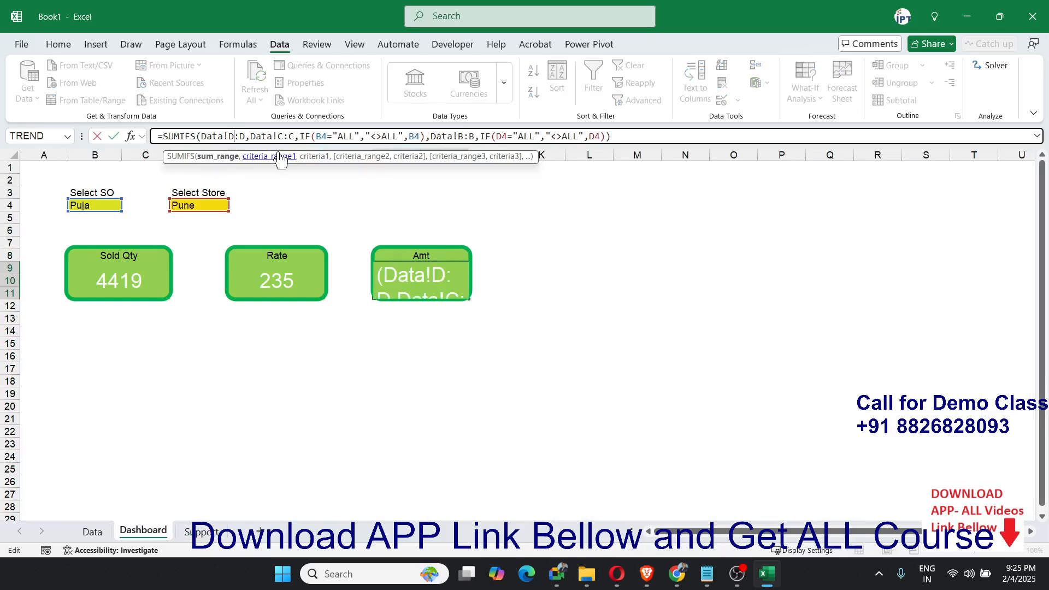
{"action": "key", "text": "BackSpace"}
{"action": "type", "text": "F"}
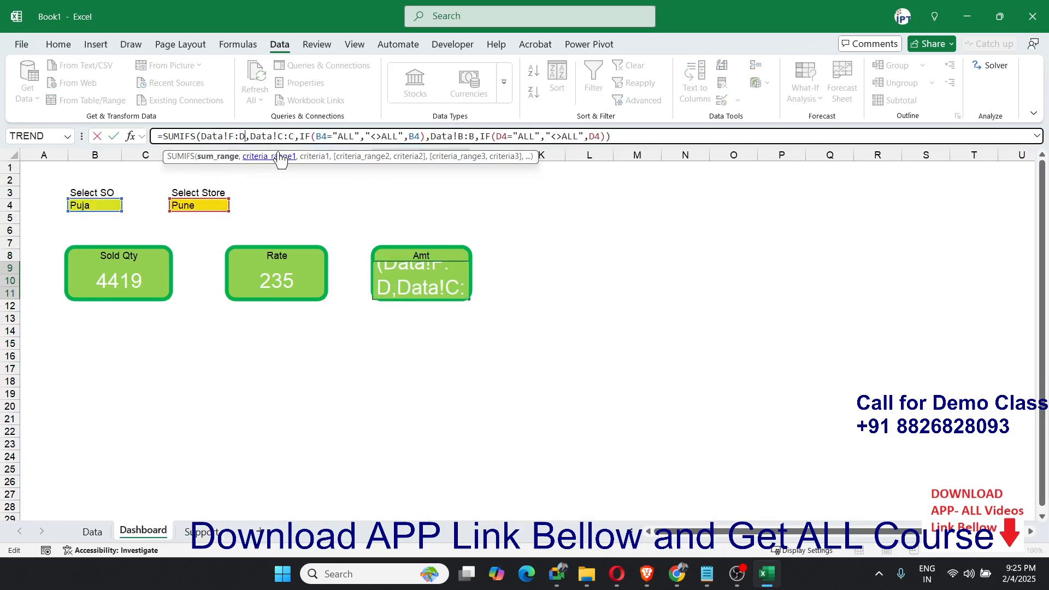
{"action": "key", "text": "Right"}
{"action": "key", "text": "Right"}
{"action": "key", "text": "BackSpace"}
{"action": "type", "text": "F"}
{"action": "key", "text": "Return"}
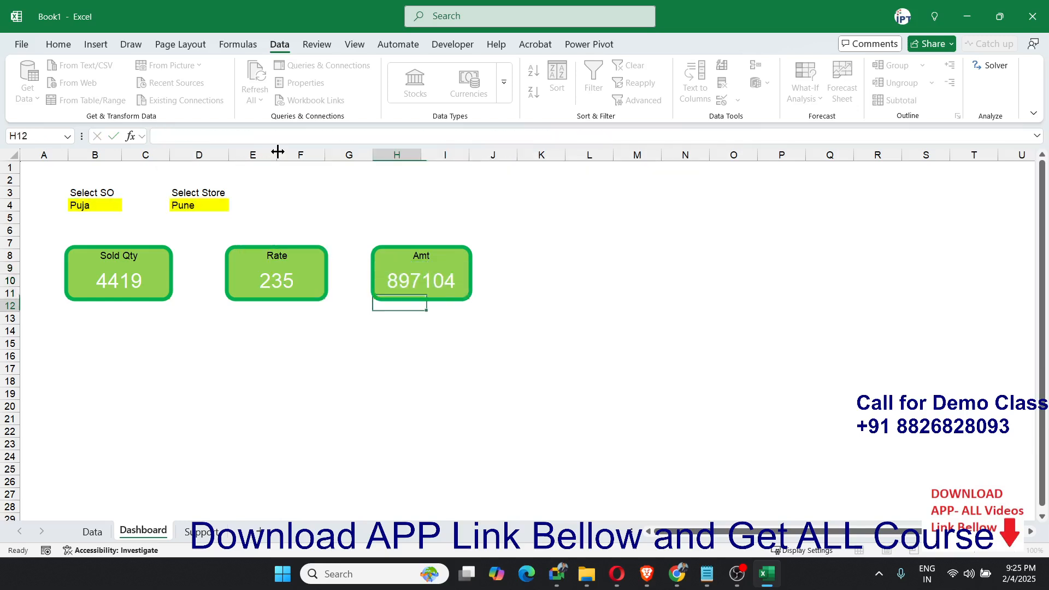
Try to apply the custom number format 0.00,, "M" to the Amt card's value cell H9
{"action": "left_click", "coordinate": [409, 279]}
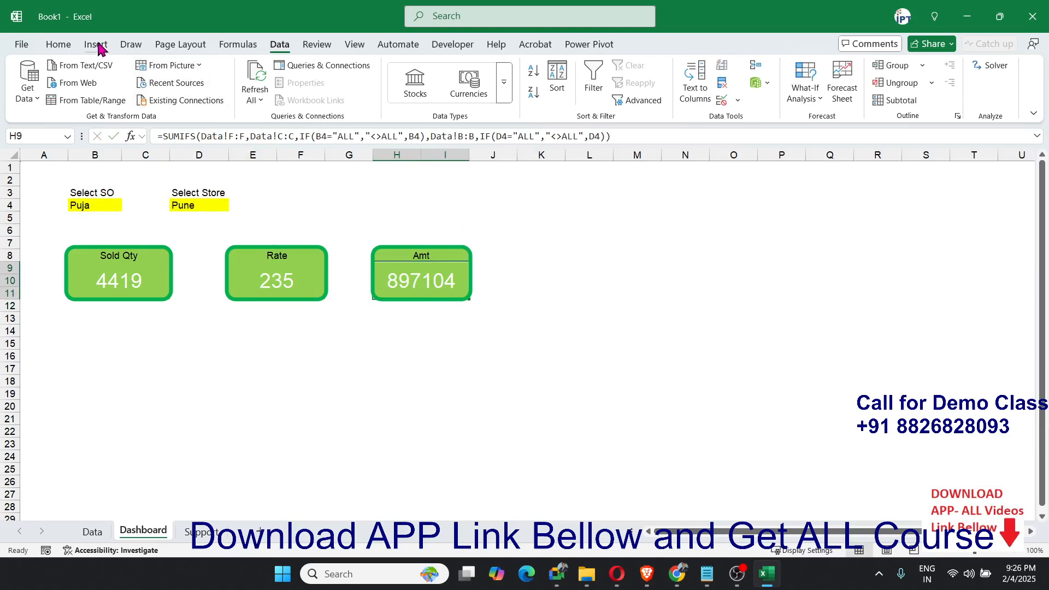
{"action": "left_click", "coordinate": [59, 45]}
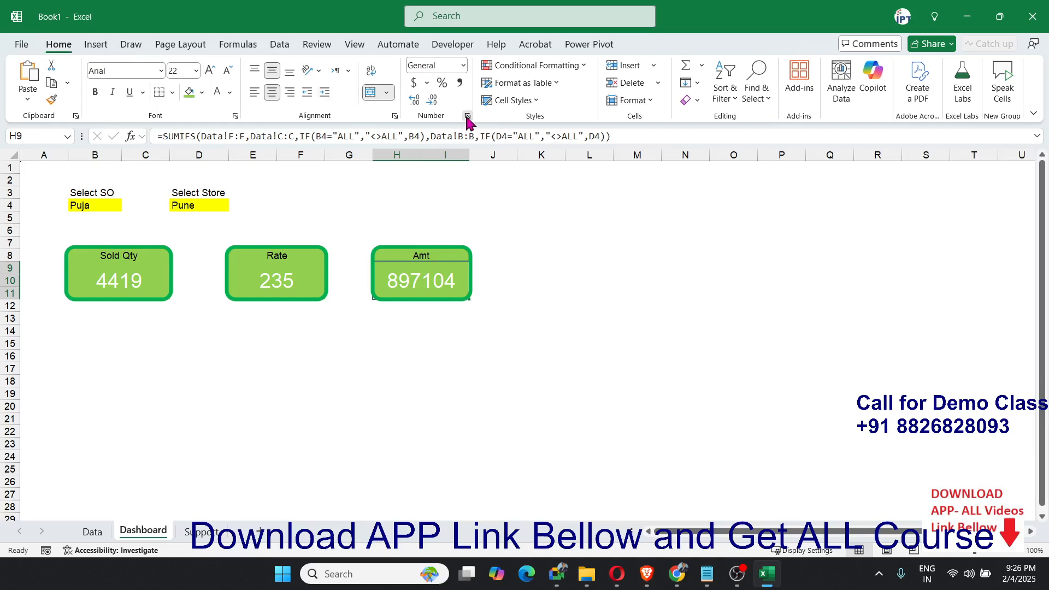
{"action": "key", "text": "ctrl+1"}
{"action": "left_click", "coordinate": [502, 326]}
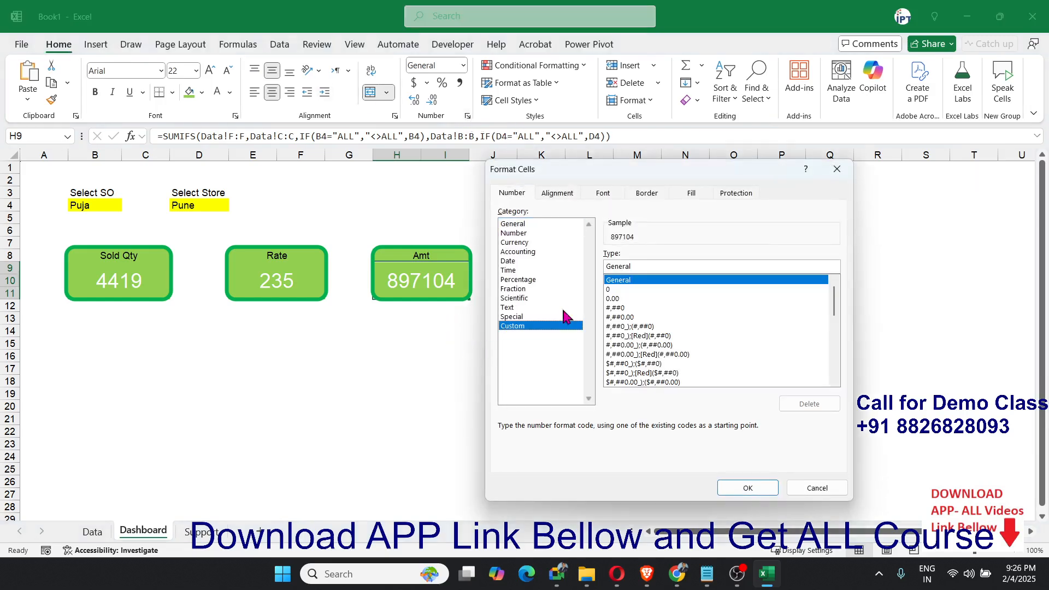
{"action": "type", "text": "\""}
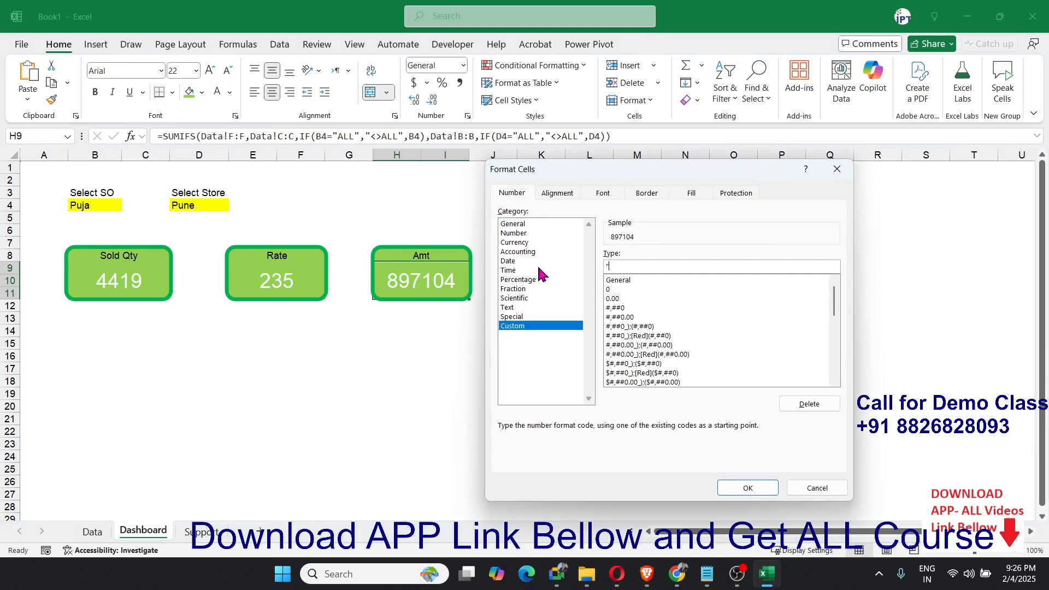
{"action": "key", "text": "BackSpace"}
{"action": "type", "text": "0.00,, \"M\""}
{"action": "key", "text": "Return"}
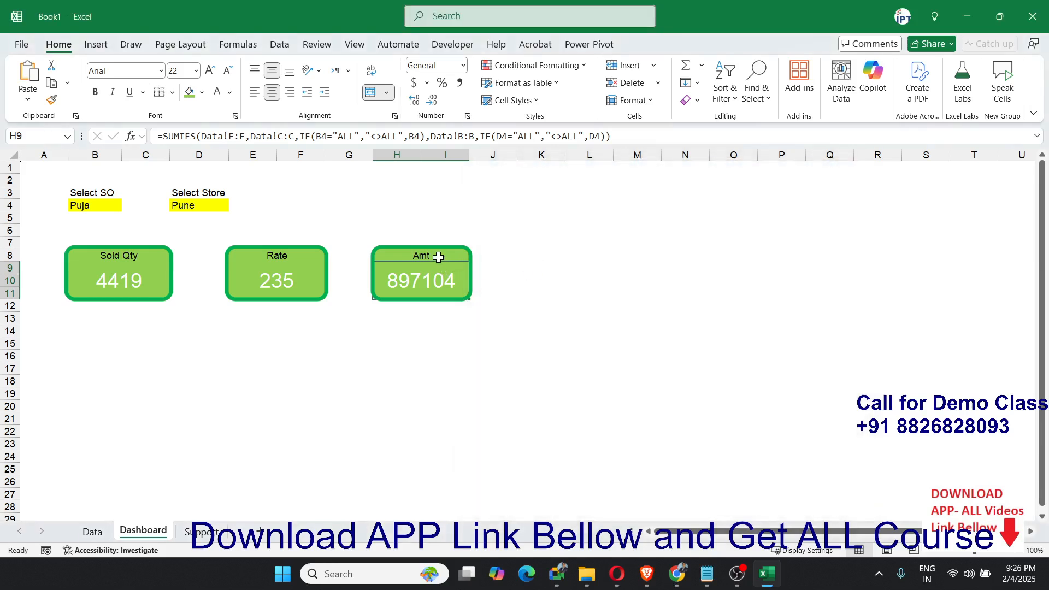
Duplicate the Amt card, including its border, to the area starting at cell K8
{"action": "left_click_drag", "start_coordinate": [436, 255], "coordinate": [437, 292]}
{"action": "key", "text": "ctrl+c"}
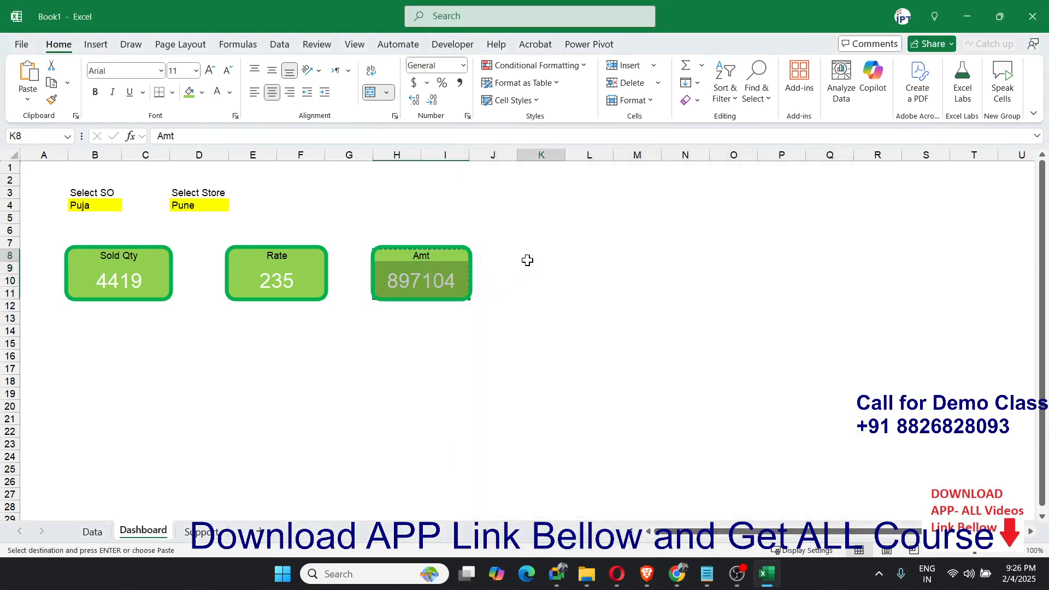
{"action": "left_click", "coordinate": [527, 259]}
{"action": "key", "text": "ctrl+v"}
{"action": "left_click", "coordinate": [567, 331]}
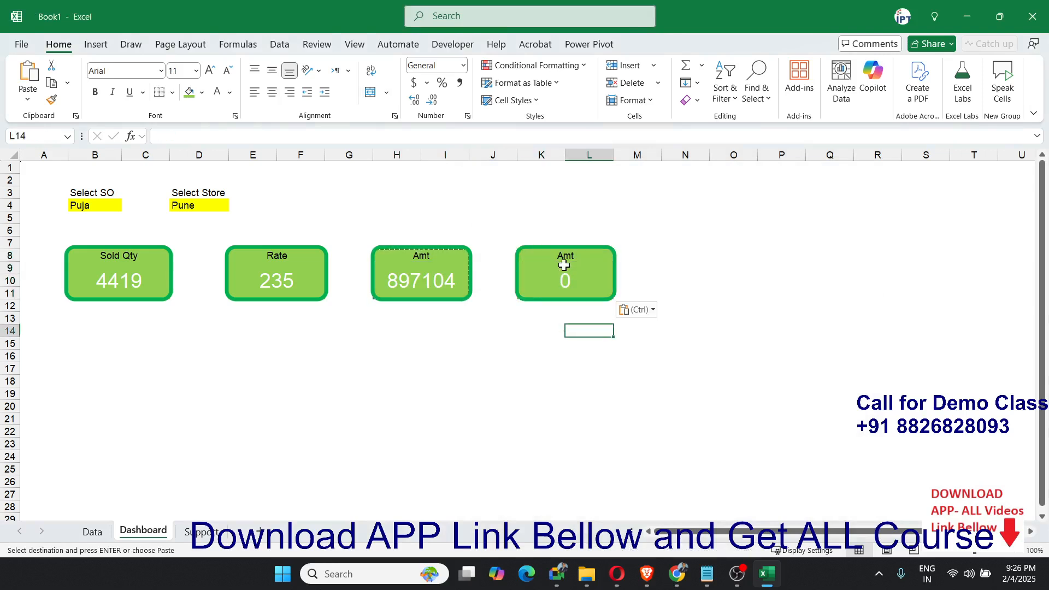
Title the new card in K8 Margin and clear the copied formula from its value cell K9
{"action": "left_click", "coordinate": [581, 263]}
{"action": "double_click", "coordinate": [581, 263]}
{"action": "type", "text": "Mar"}
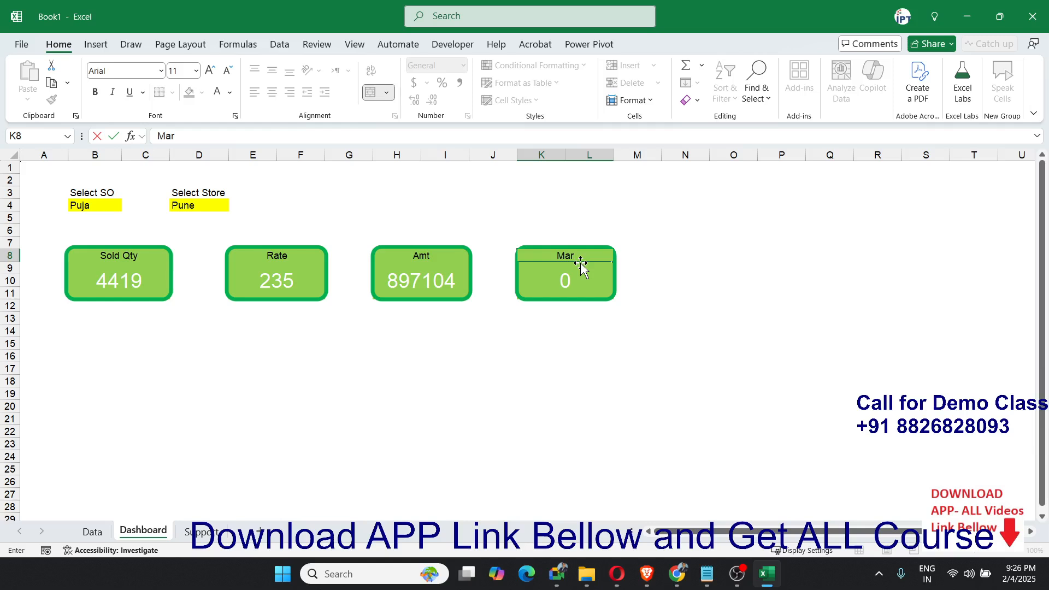
{"action": "type", "text": "gib"}
{"action": "key", "text": "BackSpace"}
{"action": "type", "text": "n"}
{"action": "key", "text": "Return"}
{"action": "key", "text": "Delete"}
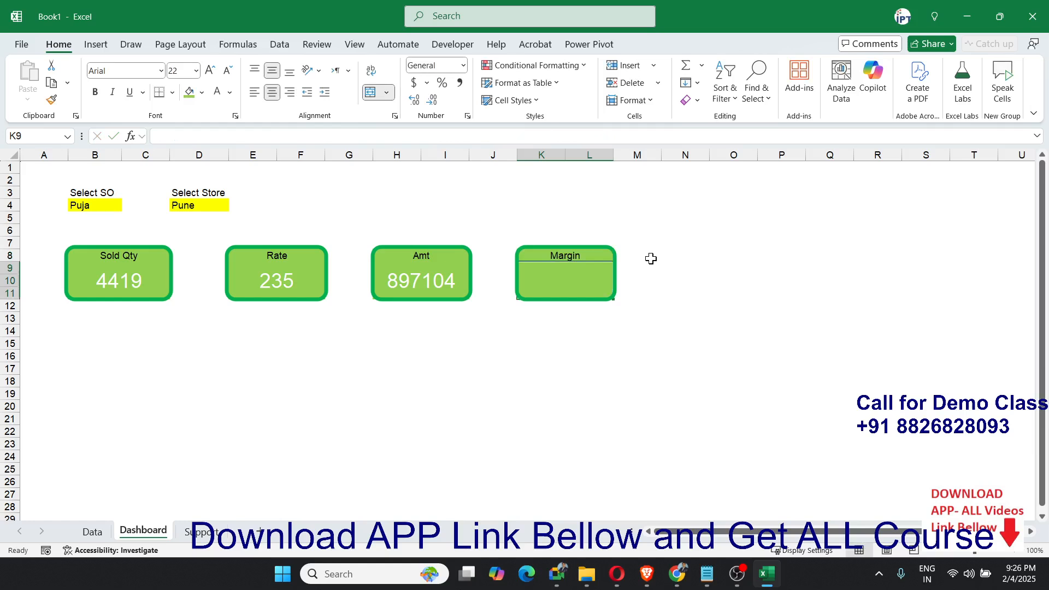
Enter the Rate card's AVERAGEIFS formula in the Margin card's value cell K9 without the surrounding INT function
{"action": "left_click", "coordinate": [319, 277]}
{"action": "left_click", "coordinate": [533, 131]}
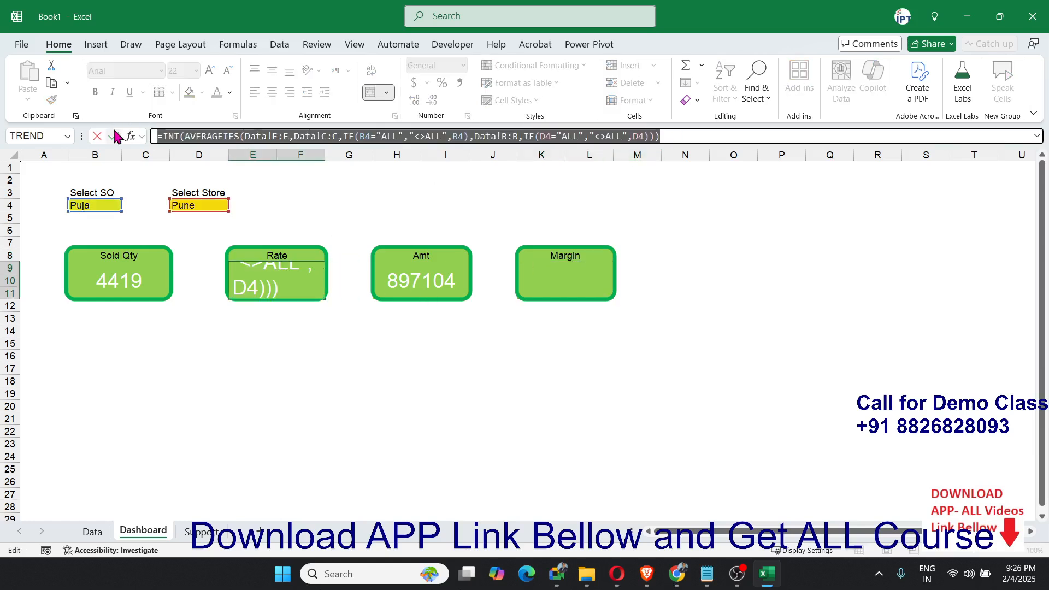
{"action": "key", "text": "Escape"}
{"action": "left_click", "coordinate": [545, 283]}
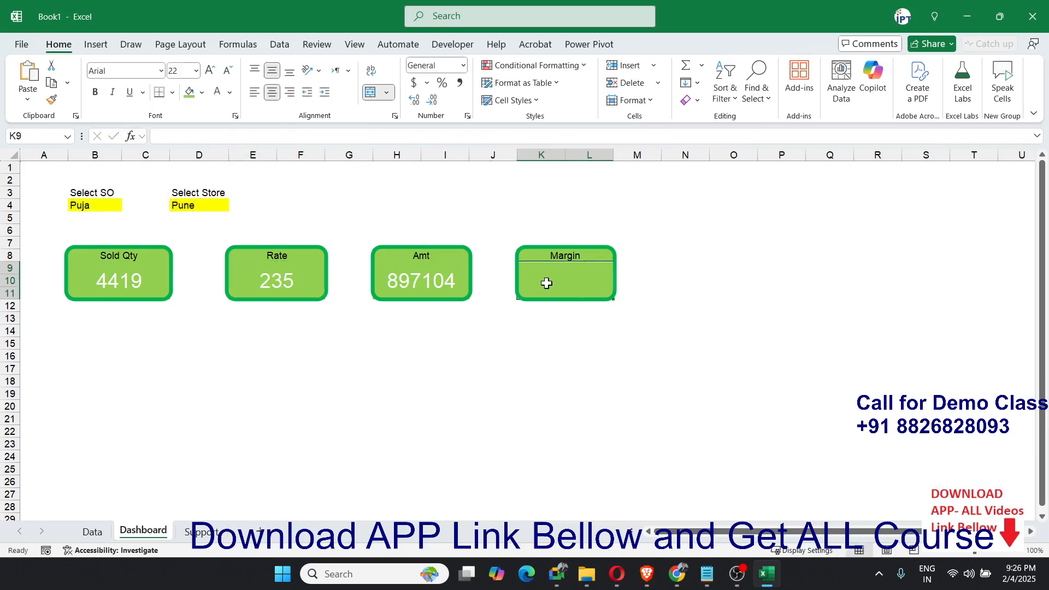
{"action": "double_click", "coordinate": [546, 283]}
{"action": "key", "text": "ctrl+v"}
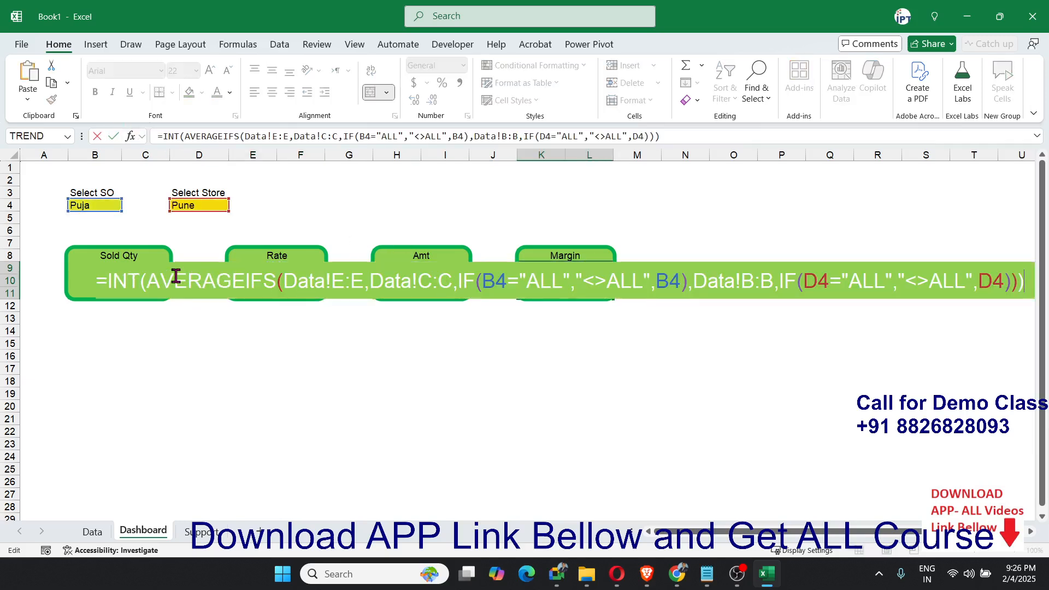
{"action": "left_click_drag", "start_coordinate": [155, 279], "coordinate": [102, 283]}
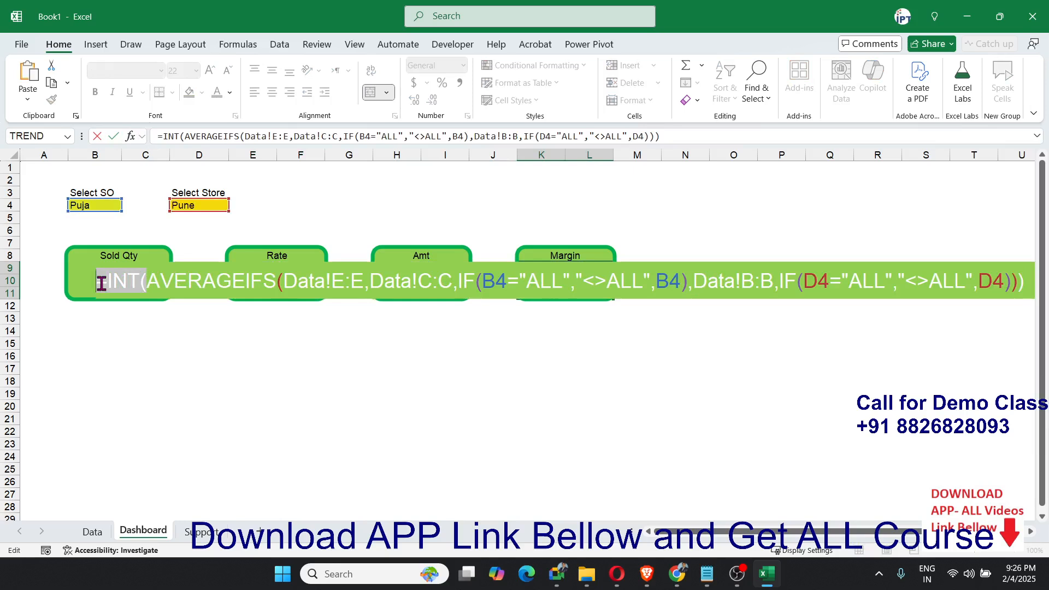
{"action": "key", "text": "BackSpace"}
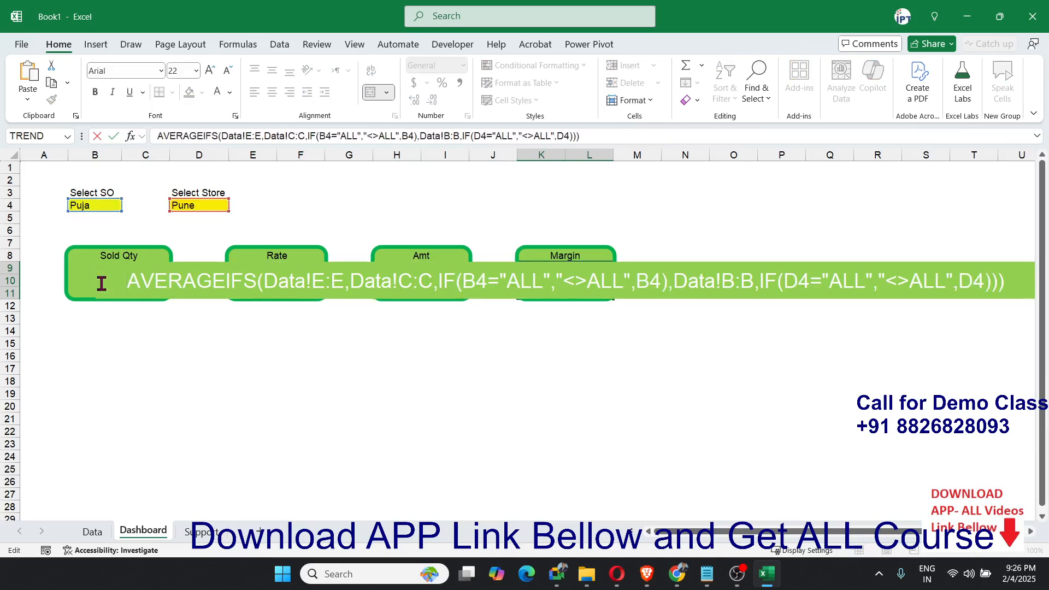
{"action": "type", "text": "="}
{"action": "key", "text": "Return"}
{"action": "key", "text": "Return"}
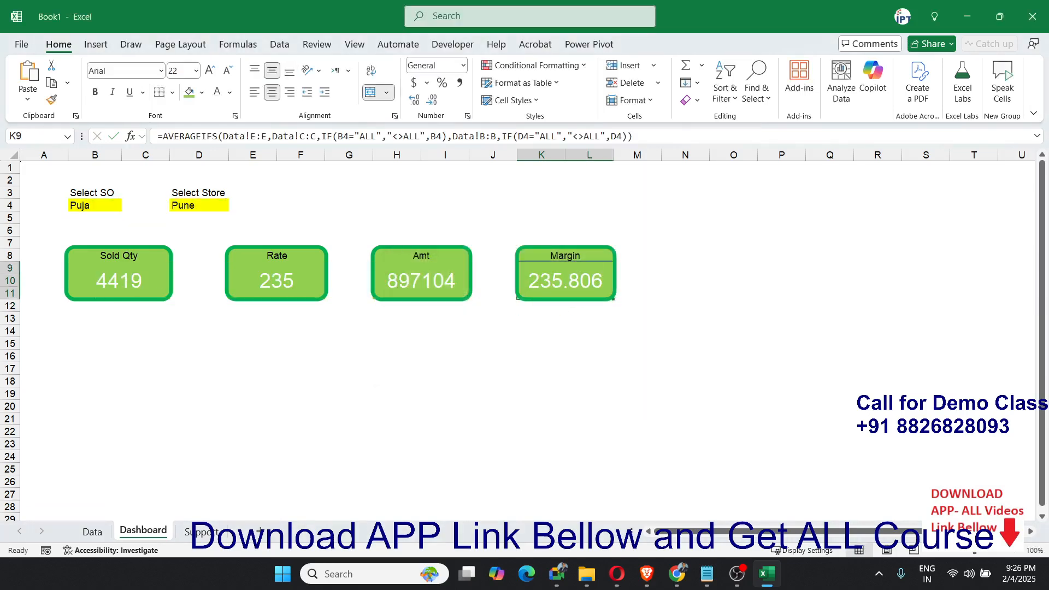
Change the average range of the Margin formula in K9 to the Profit % column, Data!G:G, and format the value as a percentage
{"action": "left_click", "coordinate": [92, 531]}
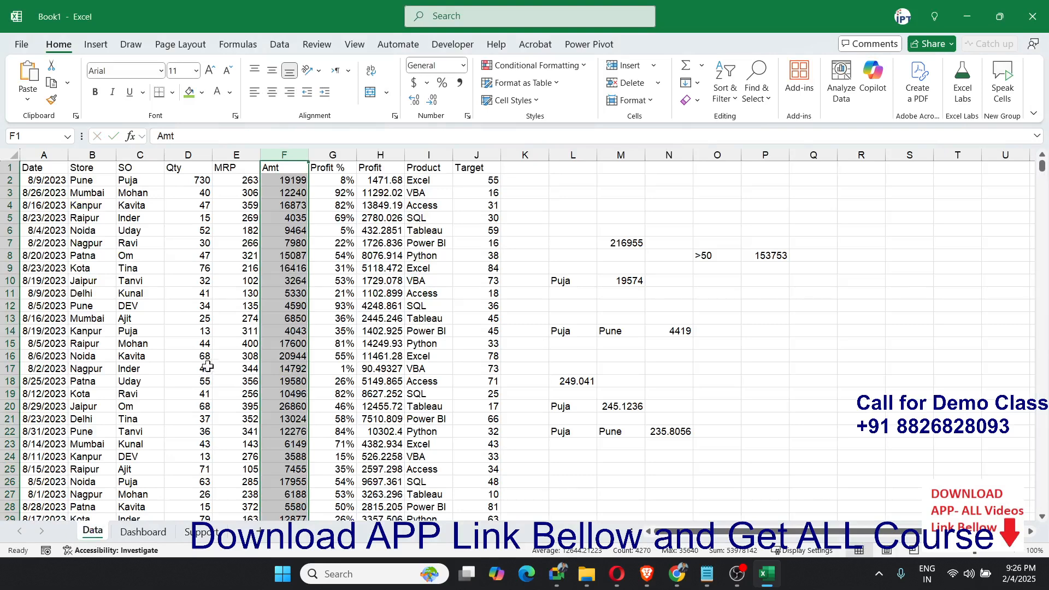
{"action": "left_click", "coordinate": [331, 155]}
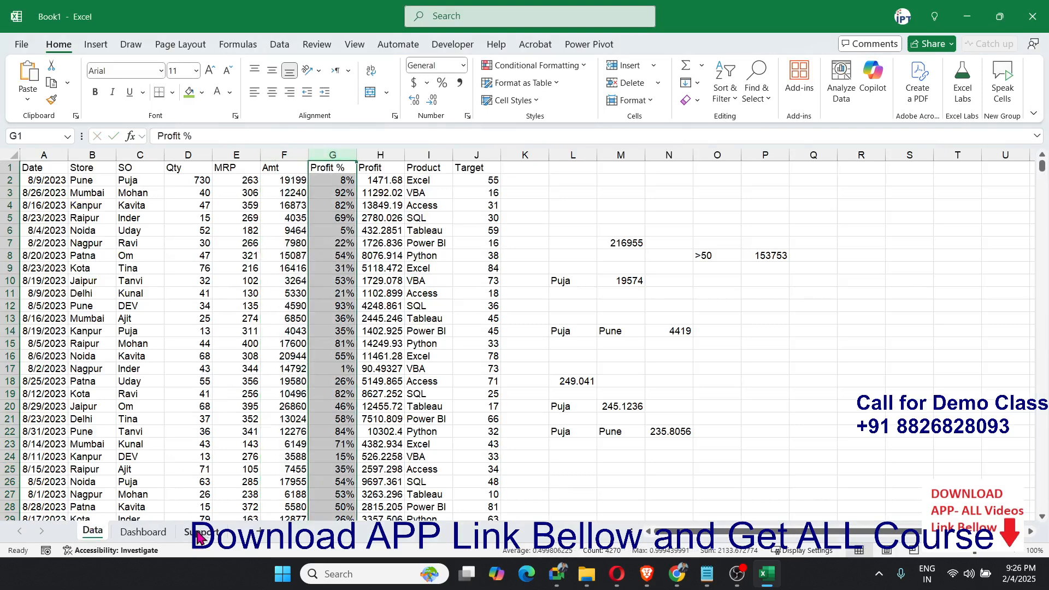
{"action": "left_click", "coordinate": [143, 531]}
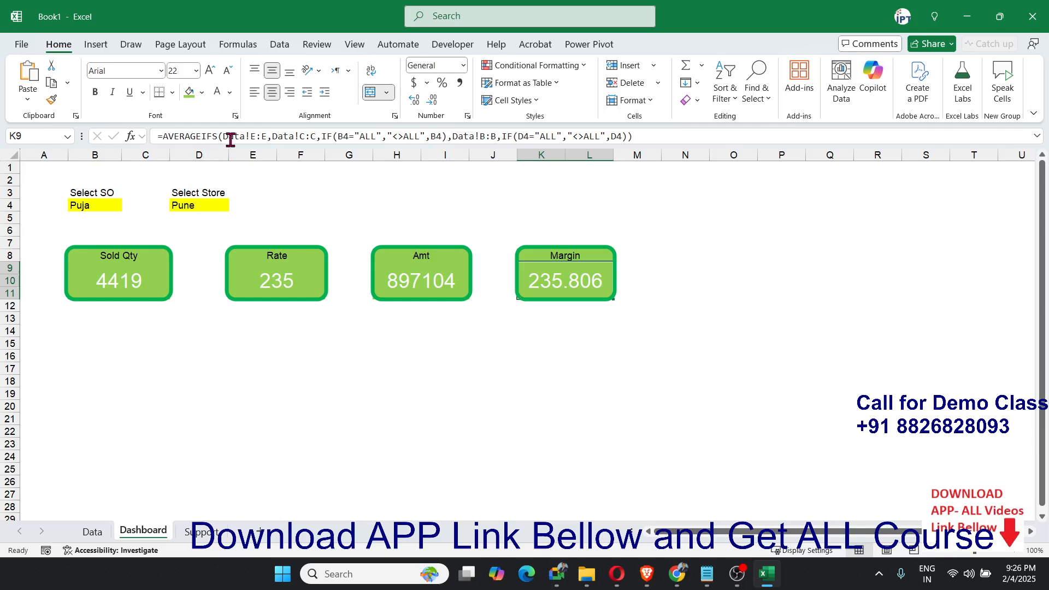
{"action": "left_click", "coordinate": [257, 136]}
{"action": "key", "text": "BackSpace"}
{"action": "type", "text": "G"}
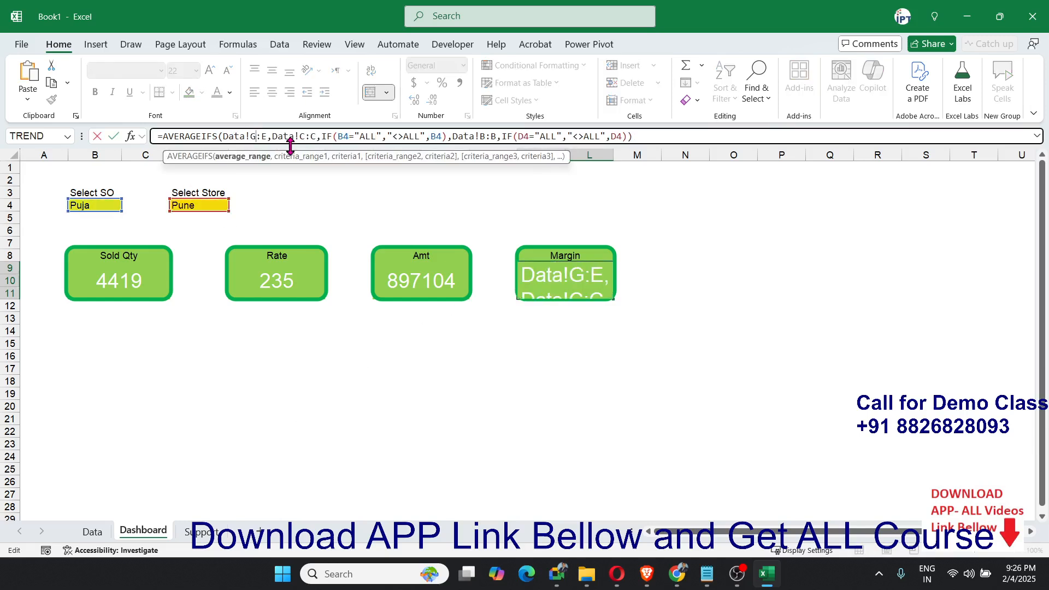
{"action": "key", "text": "BackSpace"}
{"action": "type", "text": "G"}
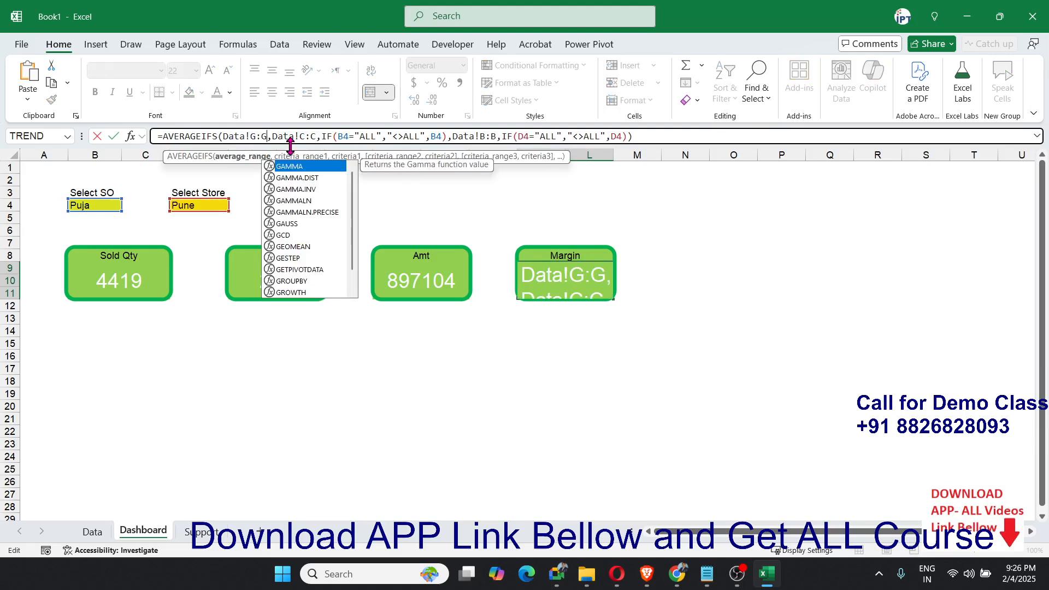
{"action": "key", "text": "Return"}
{"action": "key", "text": "Up"}
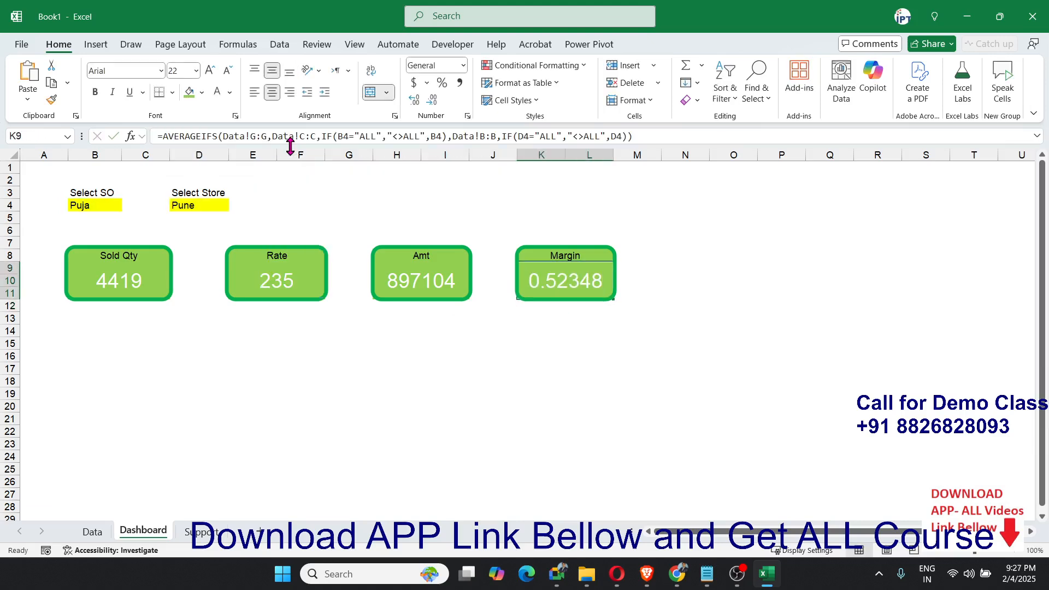
{"action": "left_click", "coordinate": [438, 87]}
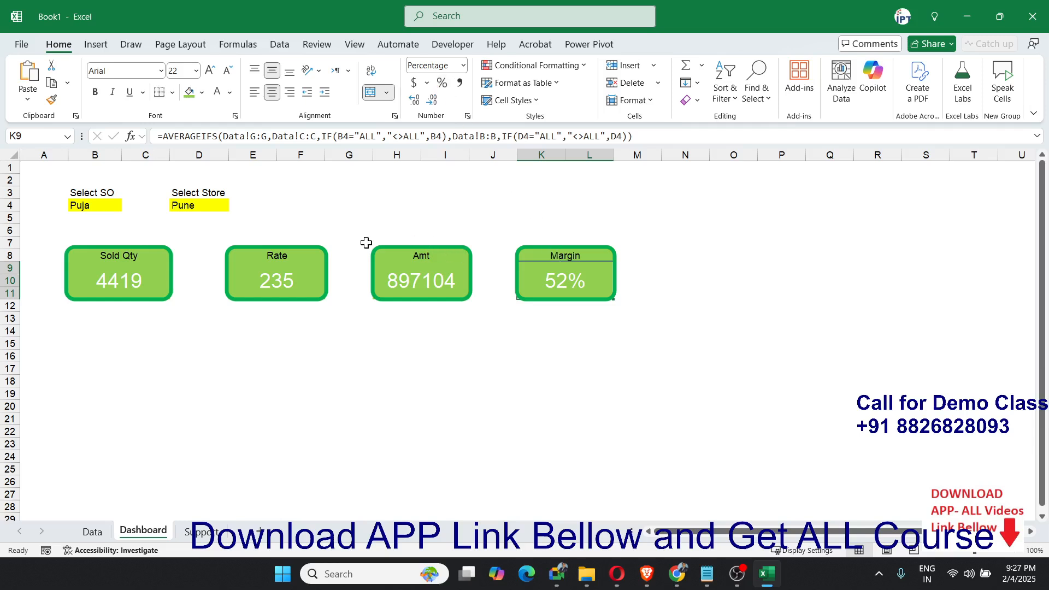
Duplicate the Amt card, including its border, to the area starting at cell N8
{"action": "left_click_drag", "start_coordinate": [402, 252], "coordinate": [403, 274]}
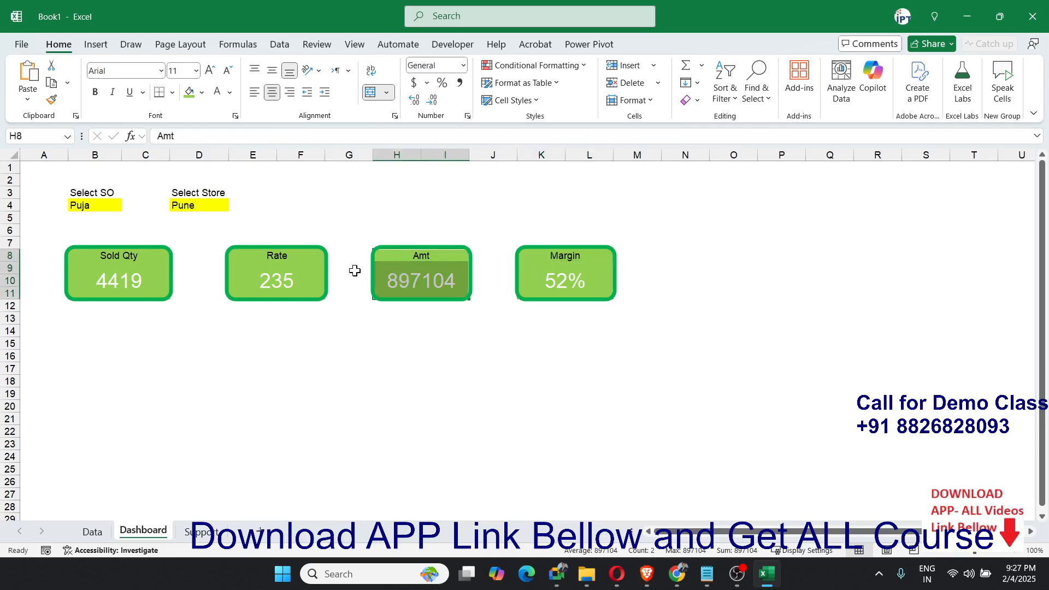
{"action": "key", "text": "ctrl+c"}
{"action": "left_click", "coordinate": [686, 255]}
{"action": "key", "text": "ctrl+v"}
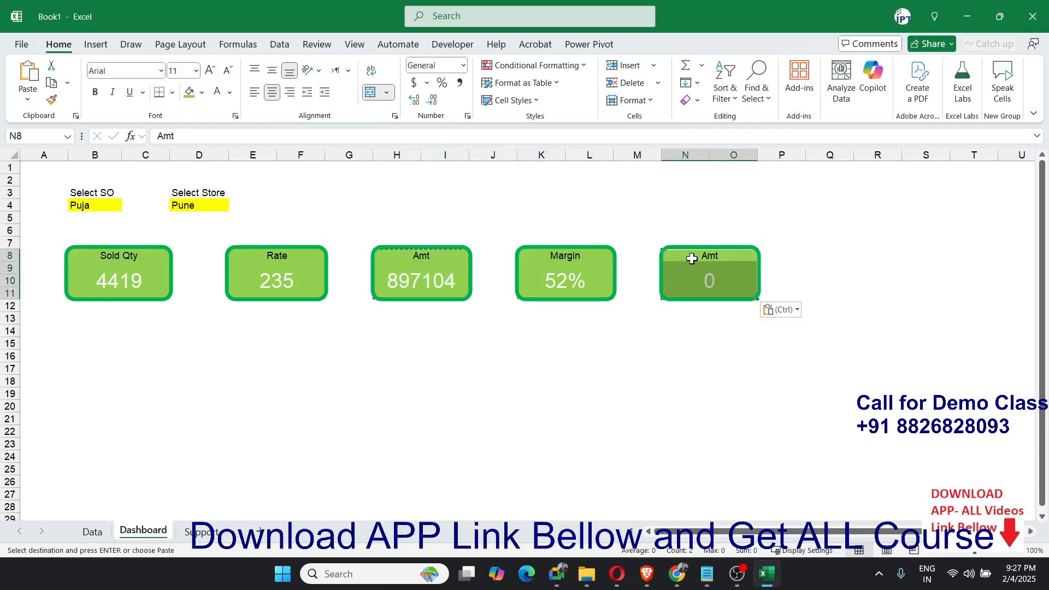
{"action": "key", "text": "Escape"}
Title the new card in N8 Profit
{"action": "left_click", "coordinate": [707, 279]}
{"action": "left_click", "coordinate": [709, 258]}
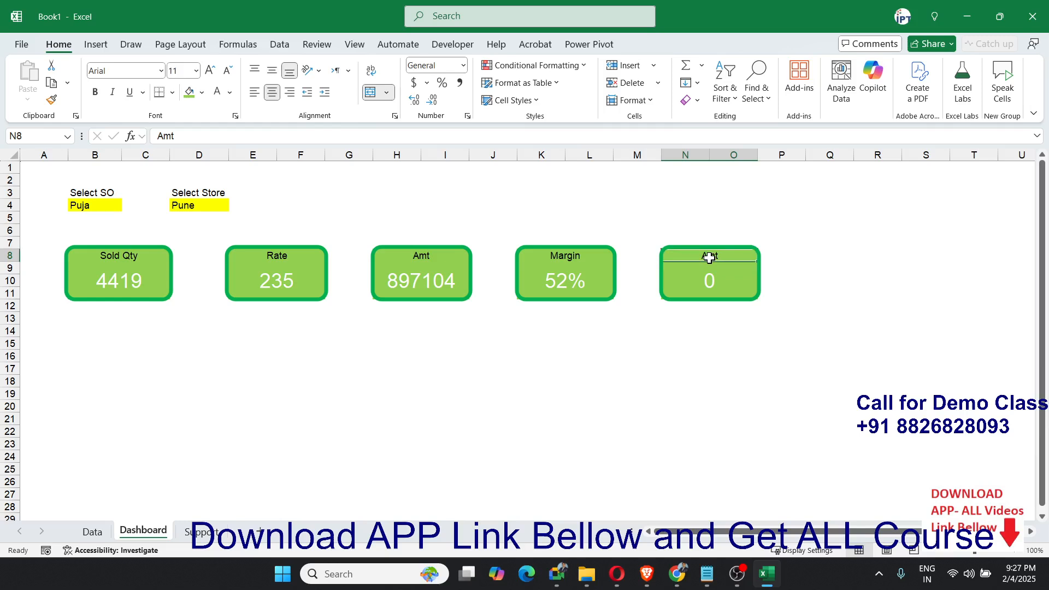
{"action": "type", "text": "Profit"}
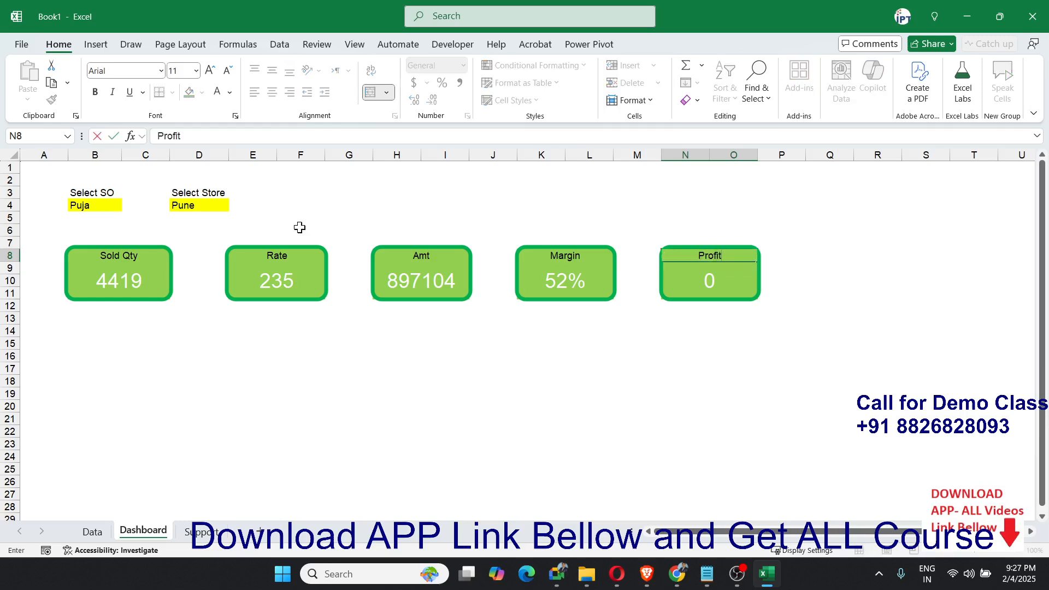
{"action": "key", "text": "Return"}
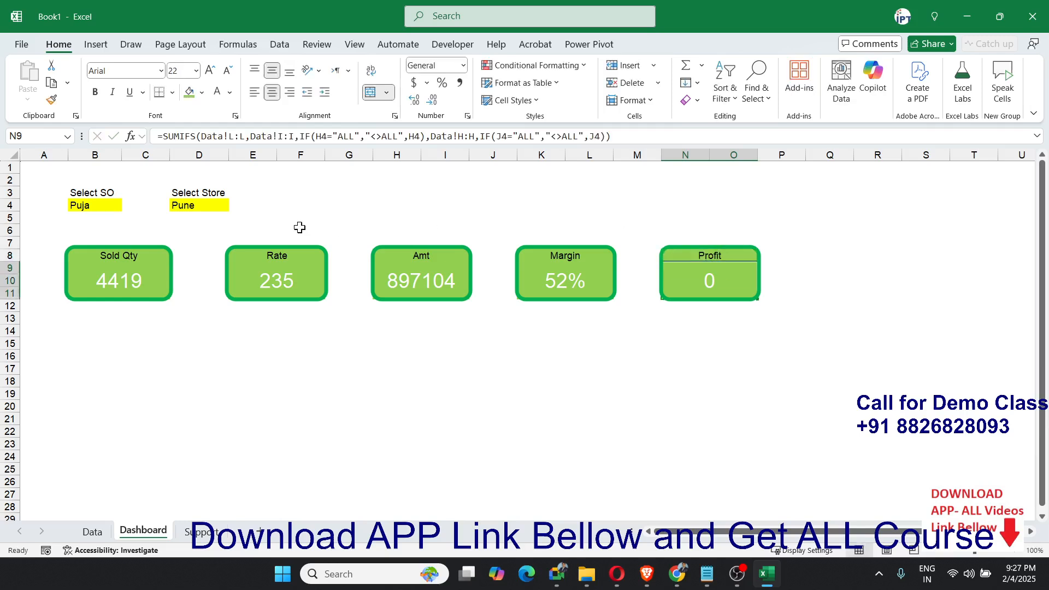
Select the complete SUMIFS formula in the Amt card's value cell for copying
{"action": "left_click", "coordinate": [376, 285]}
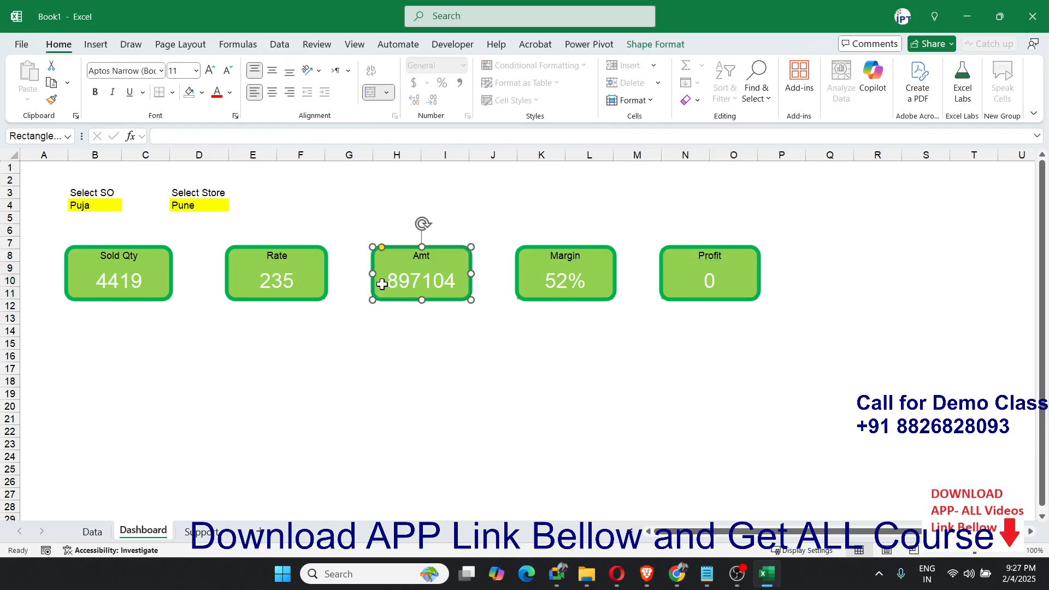
{"action": "left_click", "coordinate": [382, 282]}
{"action": "left_click_drag", "start_coordinate": [626, 137], "coordinate": [52, 114]}
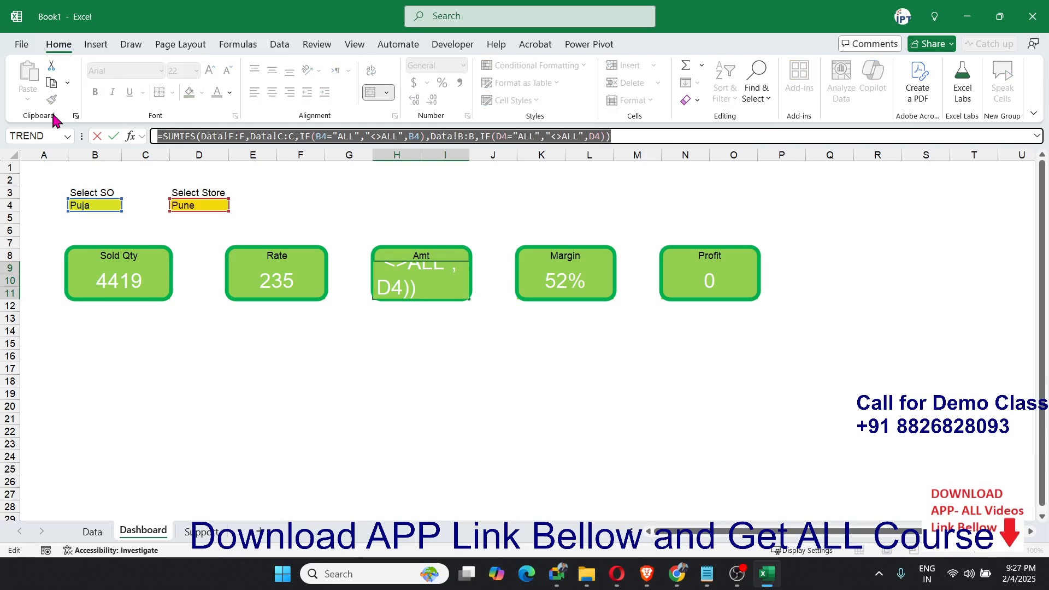
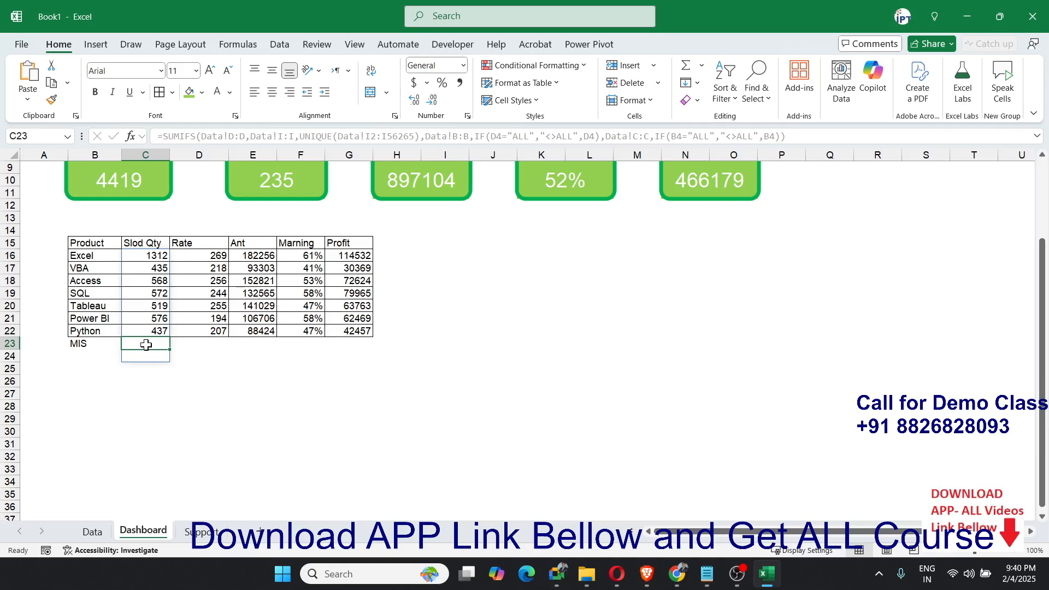
Set the Select SO dropdown in B4 to ALL
{"action": "scroll", "coordinate": [146, 345], "scroll_direction": "up", "scroll_amount": 3}
{"action": "left_click", "coordinate": [106, 208]}
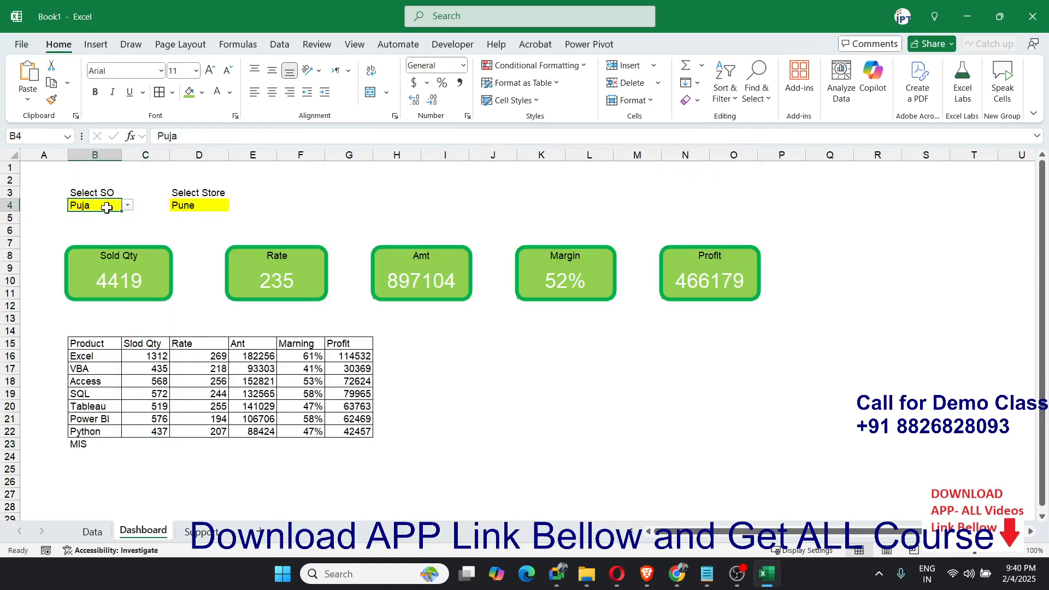
{"action": "left_click", "coordinate": [128, 205]}
{"action": "left_click", "coordinate": [88, 217]}
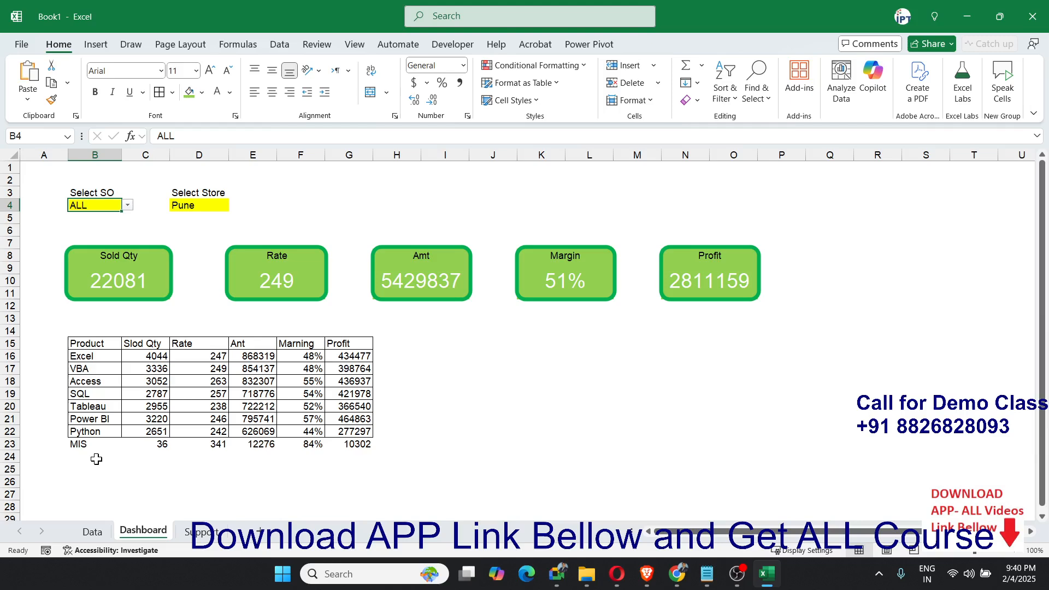
Change the MIS product in cell I22 of the Data sheet back to Power BI and return to the Dashboard sheet
{"action": "left_click", "coordinate": [93, 532]}
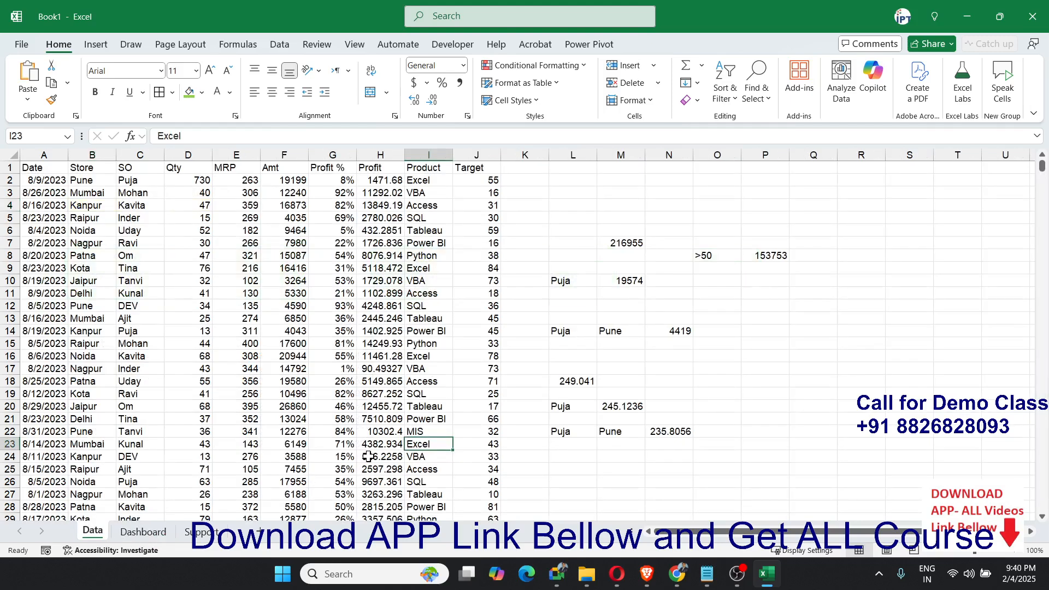
{"action": "key", "text": "Up"}
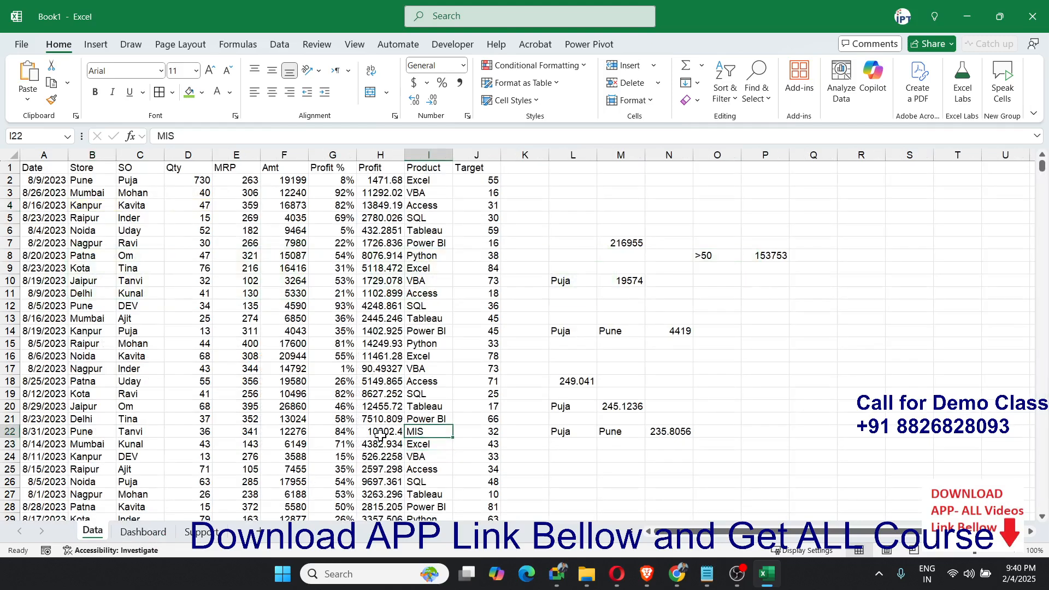
{"action": "key", "text": "ctrl+z"}
{"action": "left_click", "coordinate": [164, 535]}
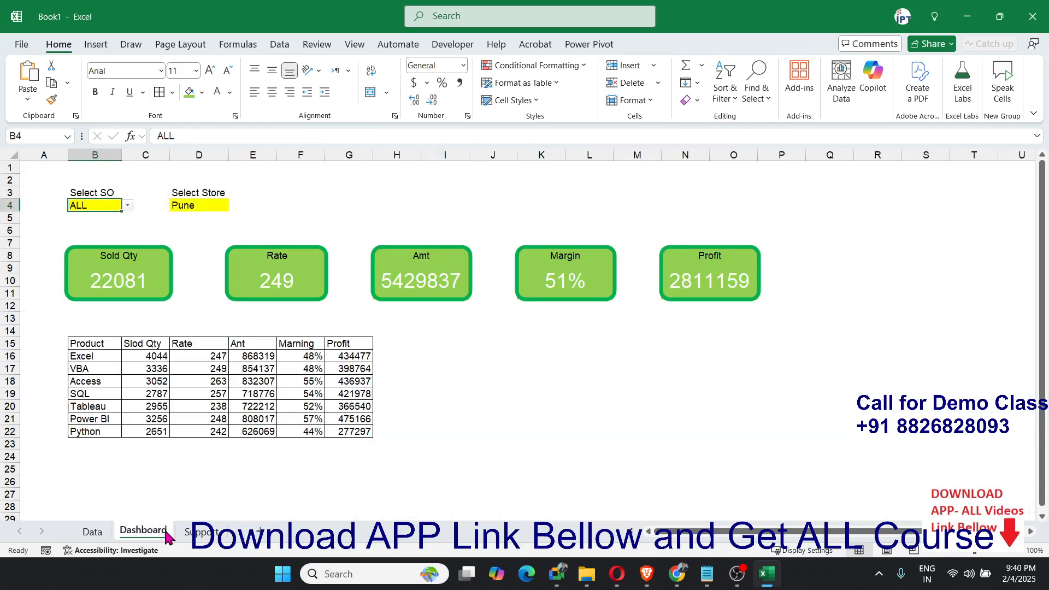
Remove all borders from the product table in B15:G22
{"action": "left_click", "coordinate": [116, 419]}
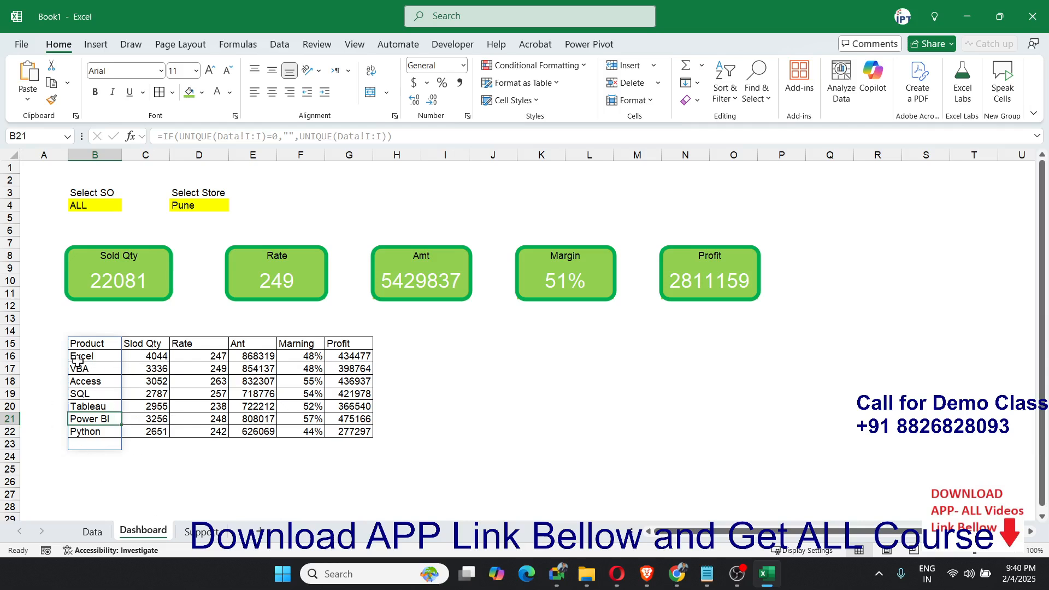
{"action": "left_click_drag", "start_coordinate": [77, 344], "coordinate": [340, 431]}
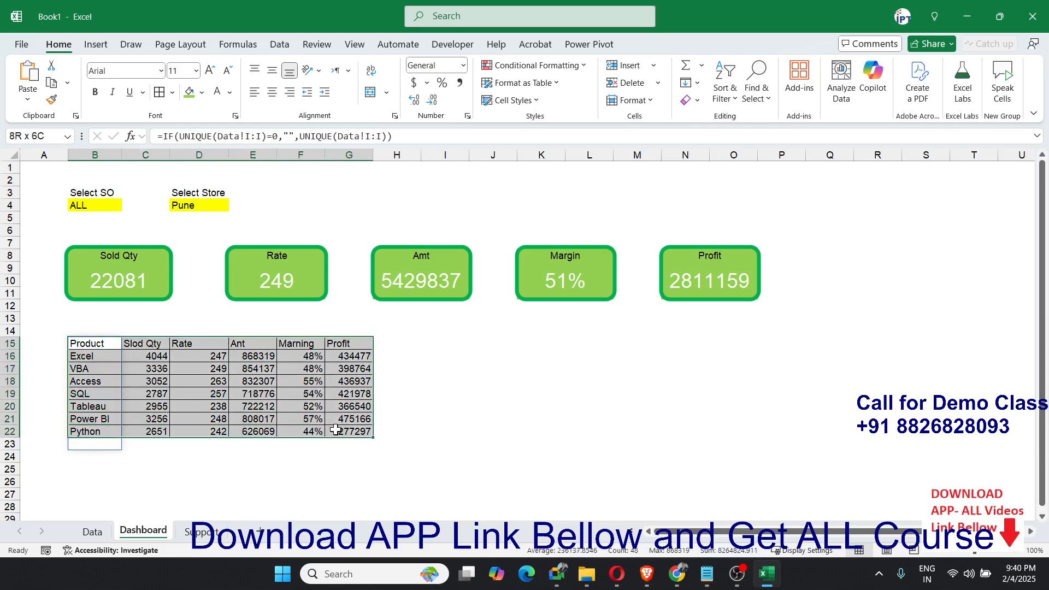
{"action": "left_click", "coordinate": [173, 93]}
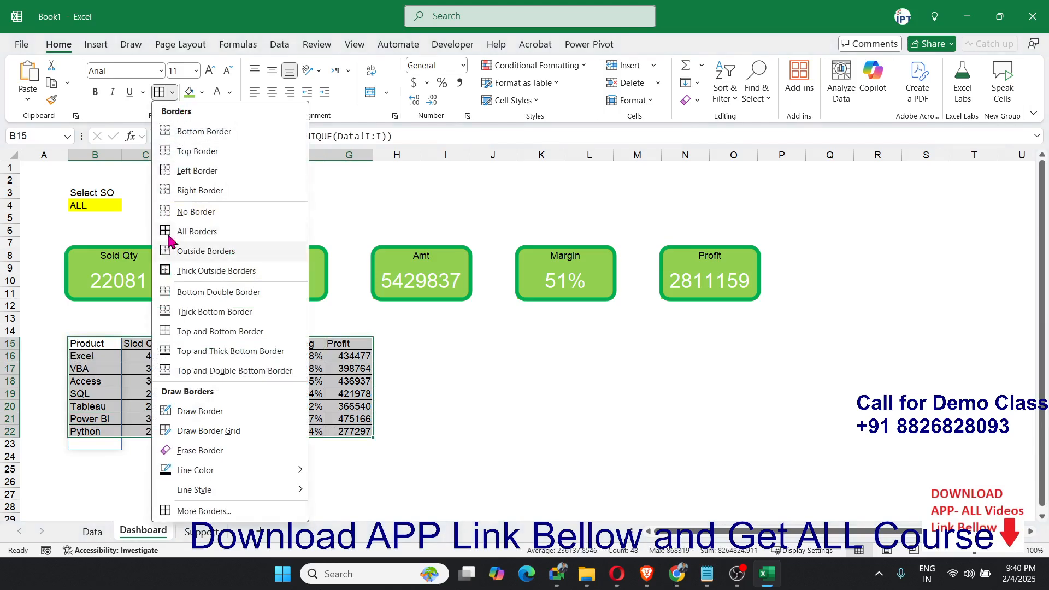
{"action": "left_click", "coordinate": [184, 216]}
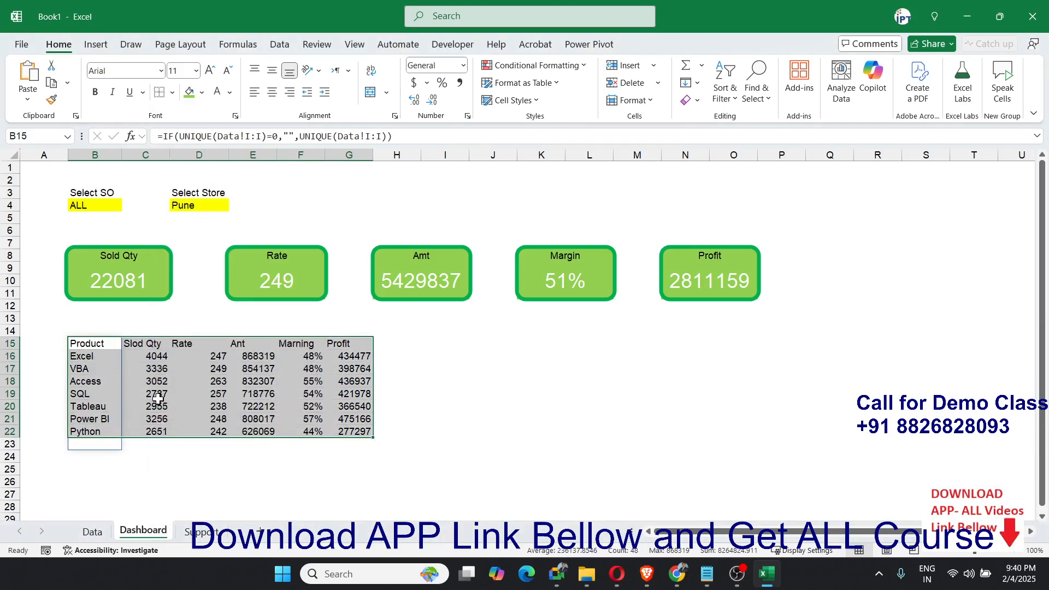
Examine the formulas behind the product table and how far their spill ranges extend into row 23
{"action": "left_click", "coordinate": [86, 342]}
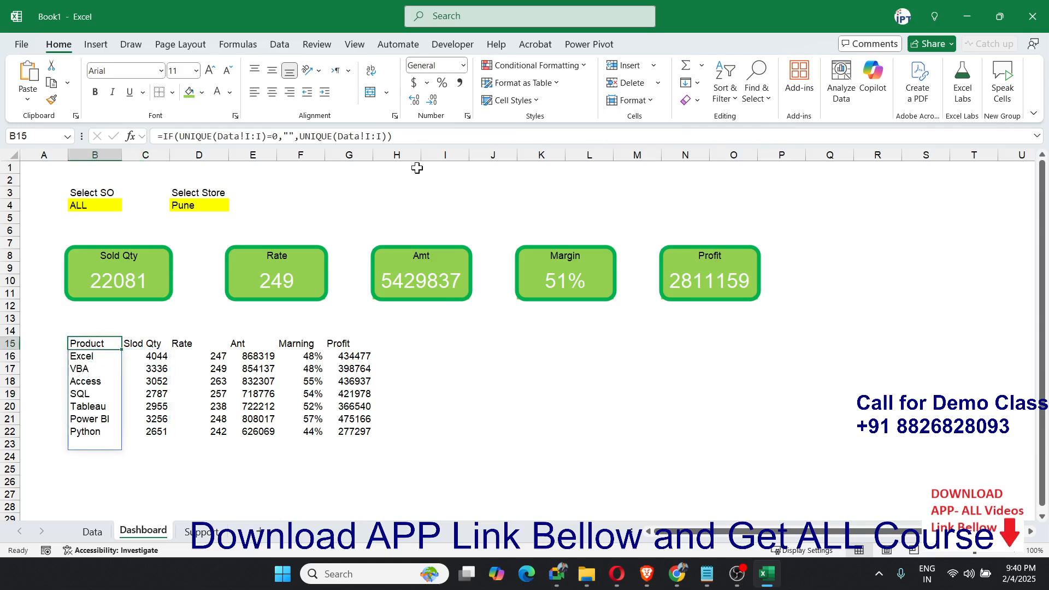
{"action": "left_click", "coordinate": [156, 436]}
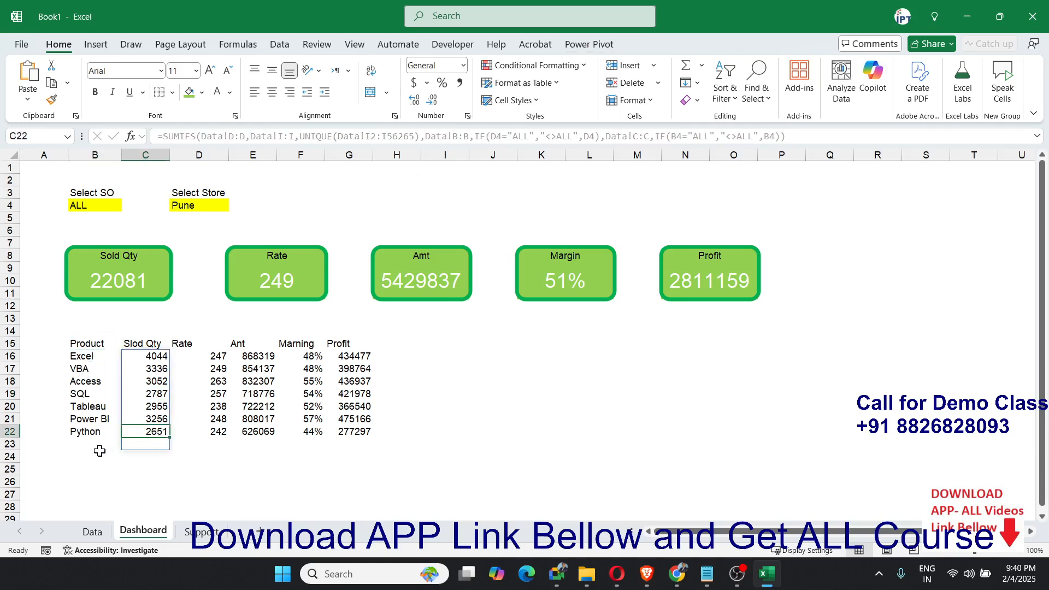
{"action": "left_click", "coordinate": [98, 447]}
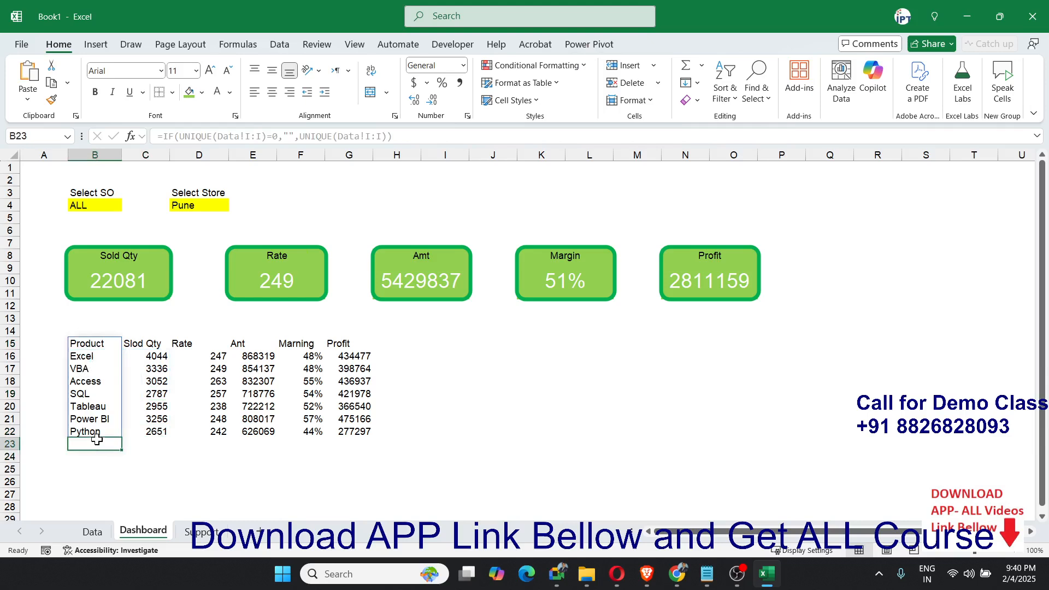
{"action": "left_click", "coordinate": [98, 345]}
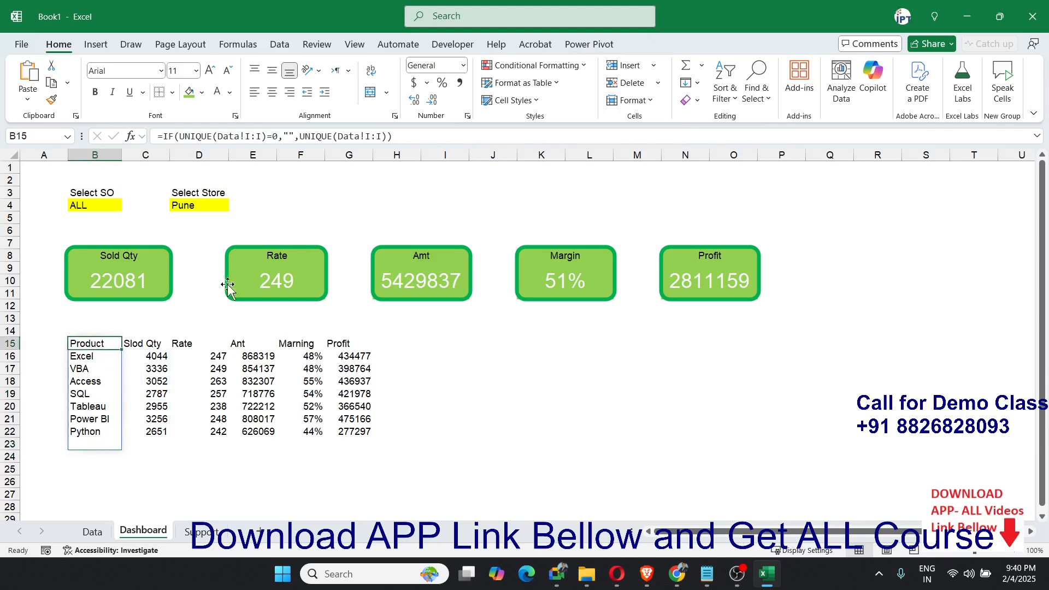
{"action": "left_click", "coordinate": [96, 443]}
{"action": "left_click", "coordinate": [144, 444]}
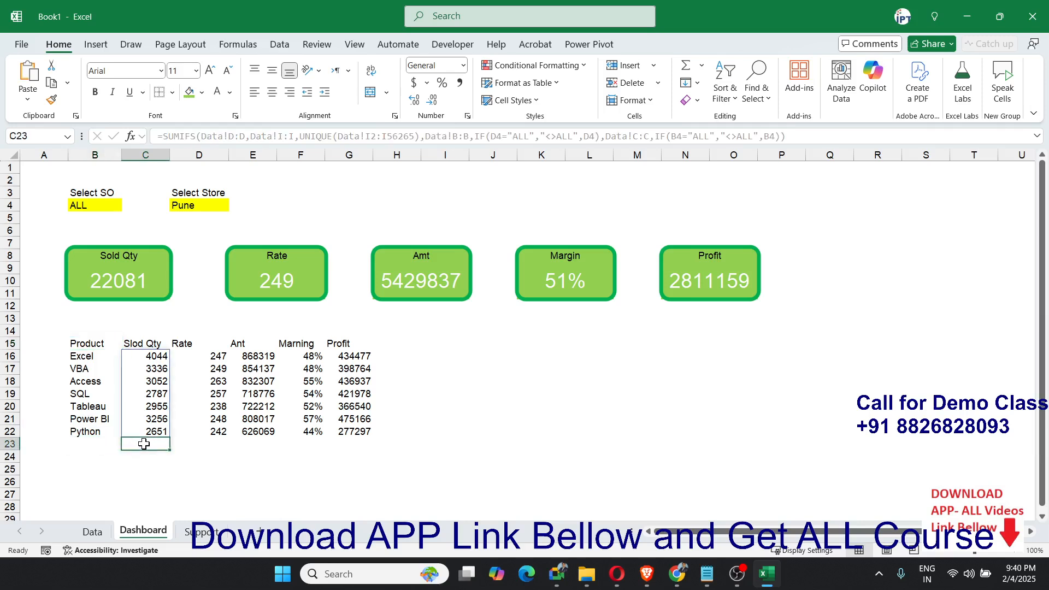
{"action": "left_click", "coordinate": [205, 444]}
{"action": "left_click", "coordinate": [282, 444]}
{"action": "left_click", "coordinate": [356, 445]}
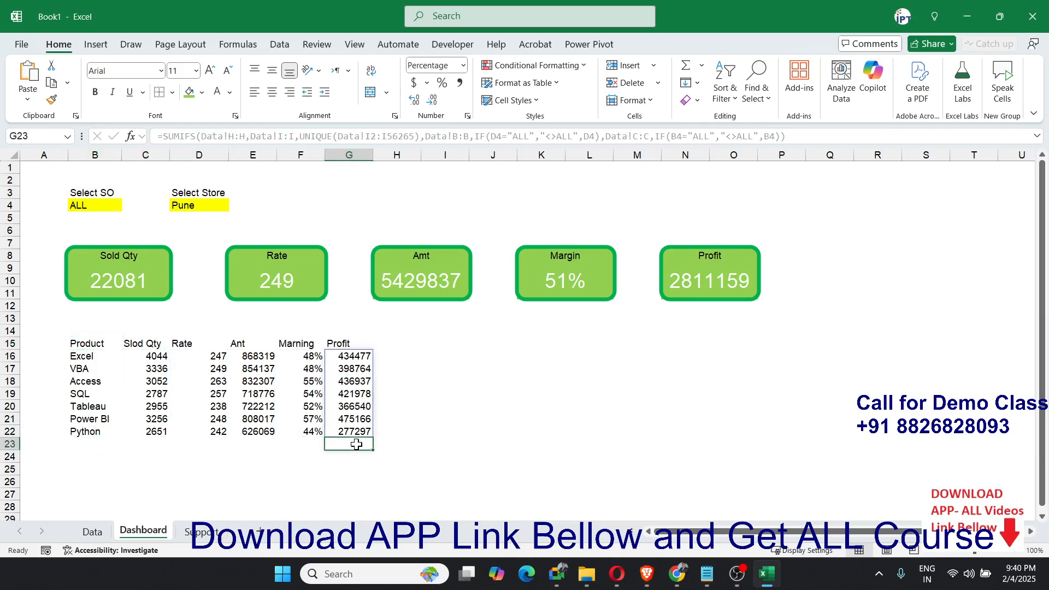
{"action": "left_click", "coordinate": [96, 444]}
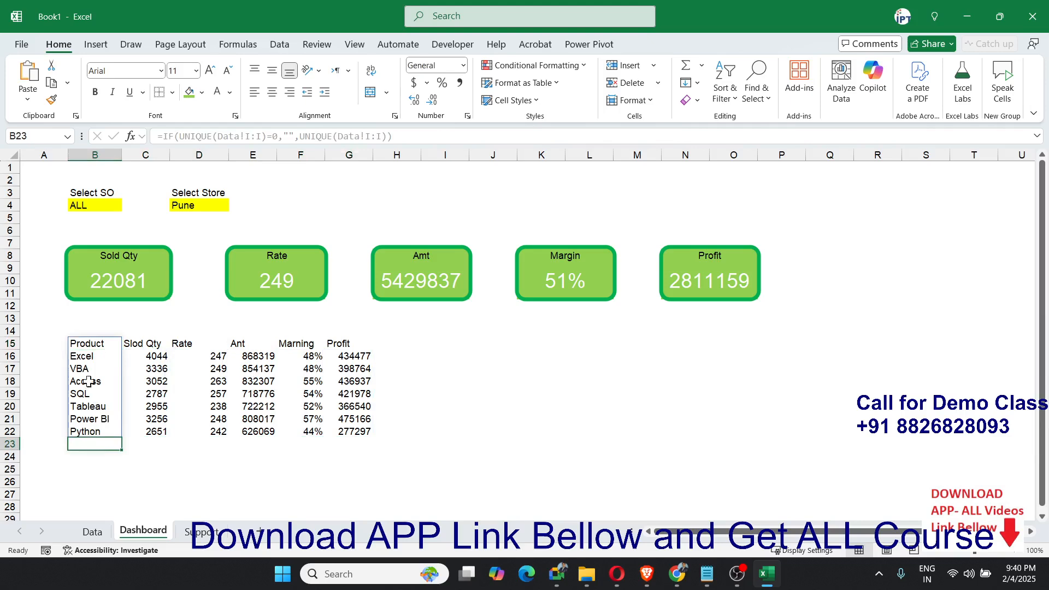
Start a formula-based conditional formatting rule for cell B15 with the formula =or(B15="",len(B15)>=1)
{"action": "left_click", "coordinate": [85, 343]}
{"action": "left_click", "coordinate": [529, 65]}
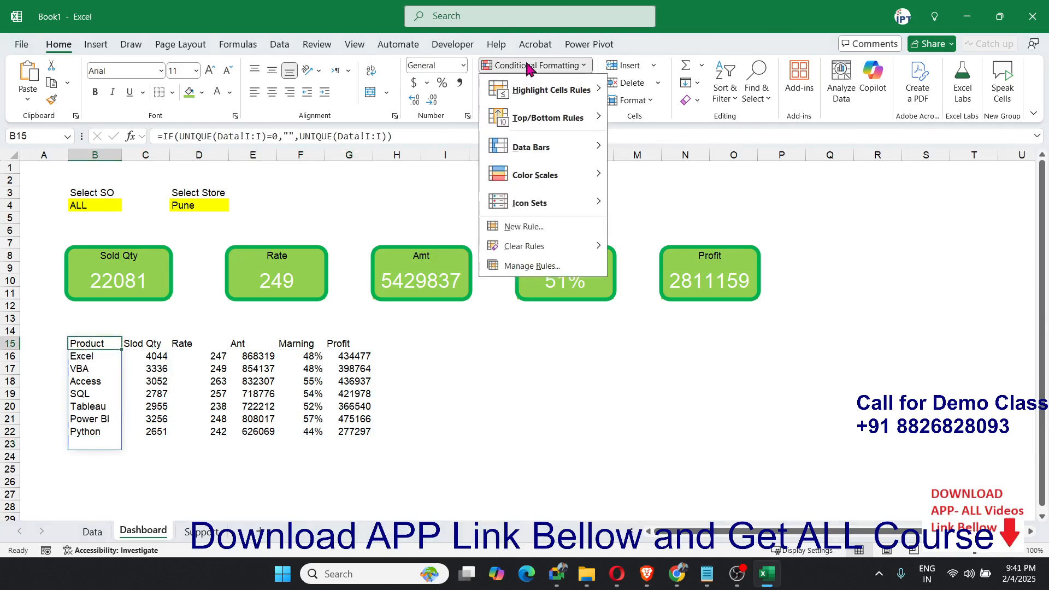
{"action": "left_click", "coordinate": [533, 227]}
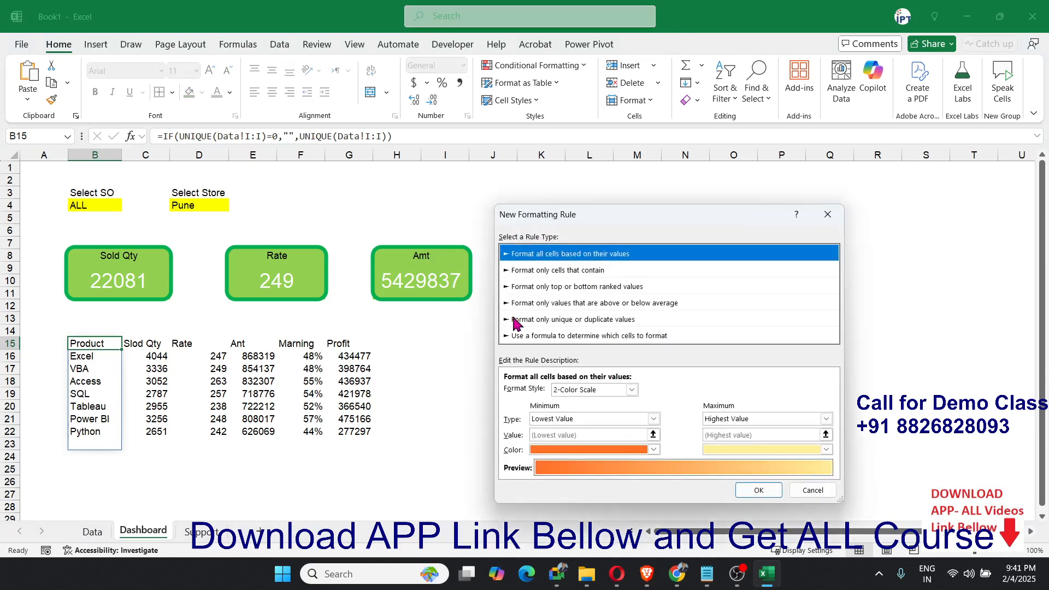
{"action": "left_click", "coordinate": [520, 336]}
{"action": "left_click", "coordinate": [533, 391]}
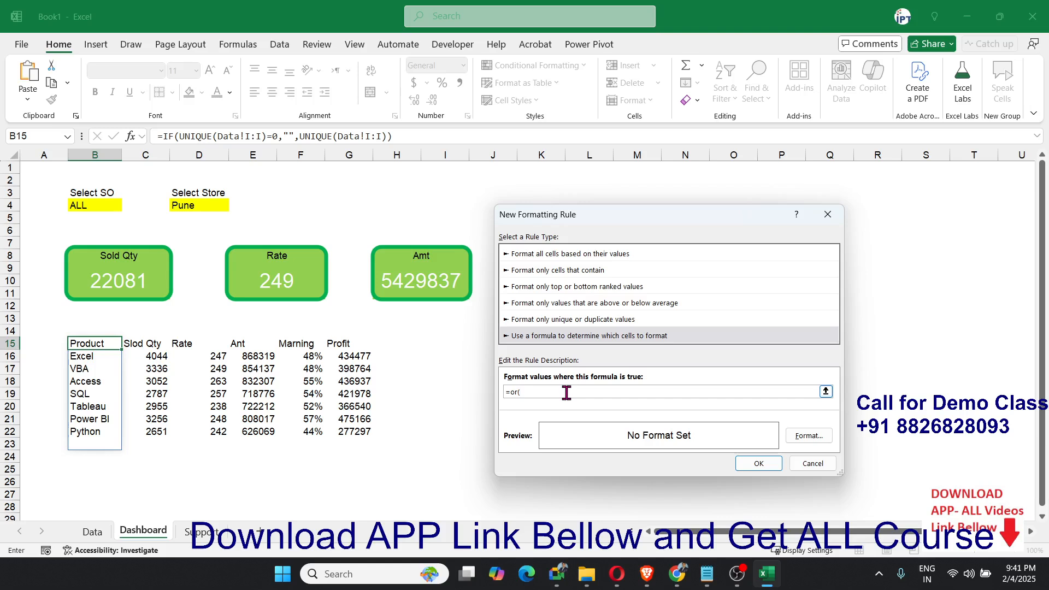
{"action": "type", "text": "=or("}
{"action": "left_click", "coordinate": [104, 343]}
{"action": "type", "text": "=\"\","}
{"action": "left_click", "coordinate": [104, 343]}
{"action": "type", "text": "="}
{"action": "left_click", "coordinate": [104, 343]}
{"action": "type", "text": ")"}
{"action": "left_click", "coordinate": [532, 393]}
{"action": "key", "text": "BackSpace"}
{"action": "left_click", "coordinate": [560, 394]}
{"action": "key", "text": "BackSpace"}
Give the B15 formatting rule an outline border and apply the rule
{"action": "left_click", "coordinate": [803, 437]}
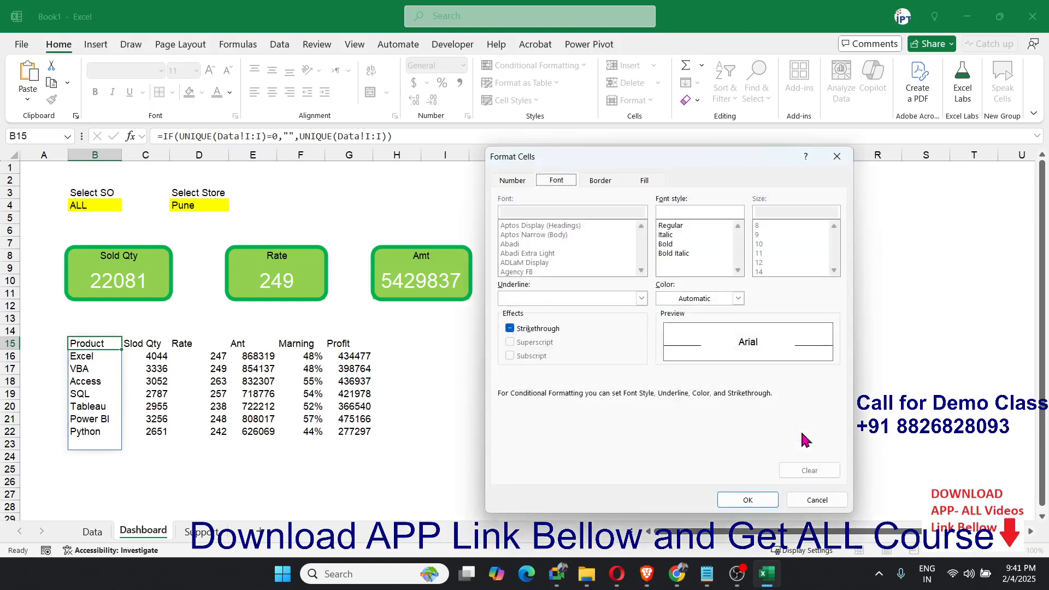
{"action": "left_click", "coordinate": [600, 180]}
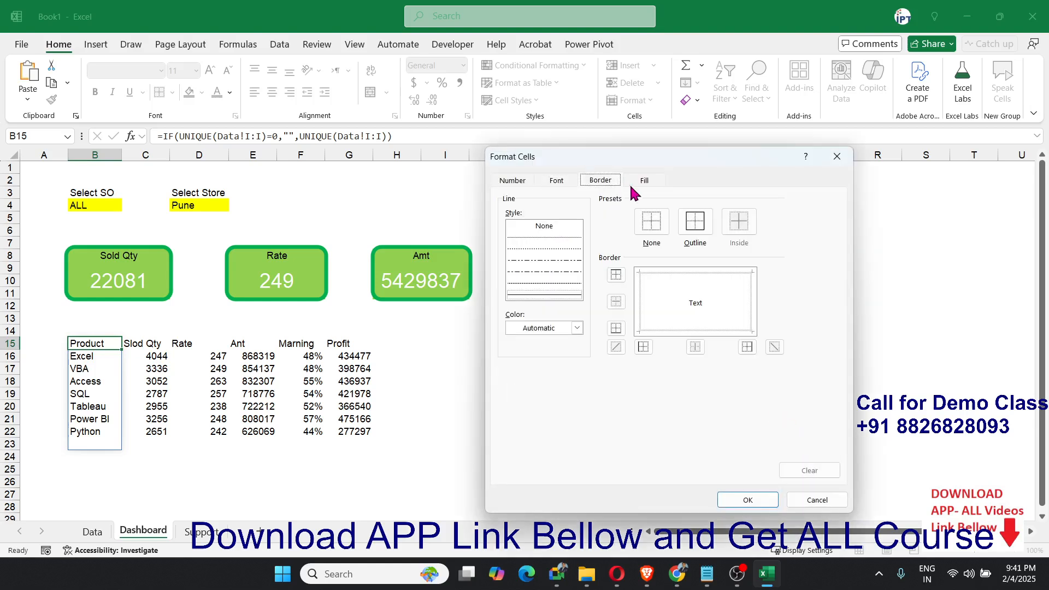
{"action": "left_click", "coordinate": [695, 223]}
{"action": "left_click", "coordinate": [512, 182]}
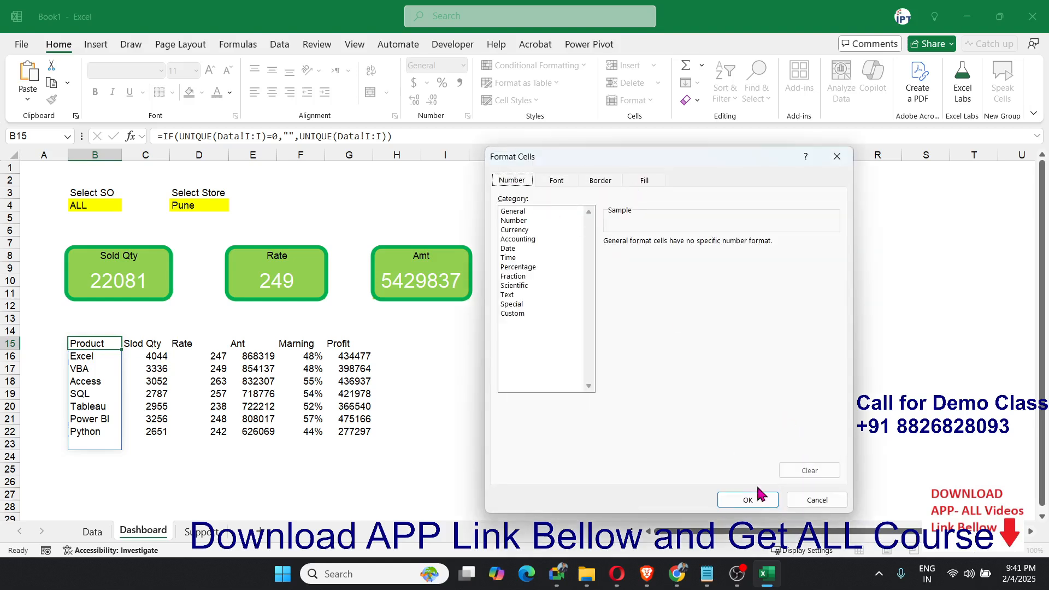
{"action": "left_click", "coordinate": [749, 499]}
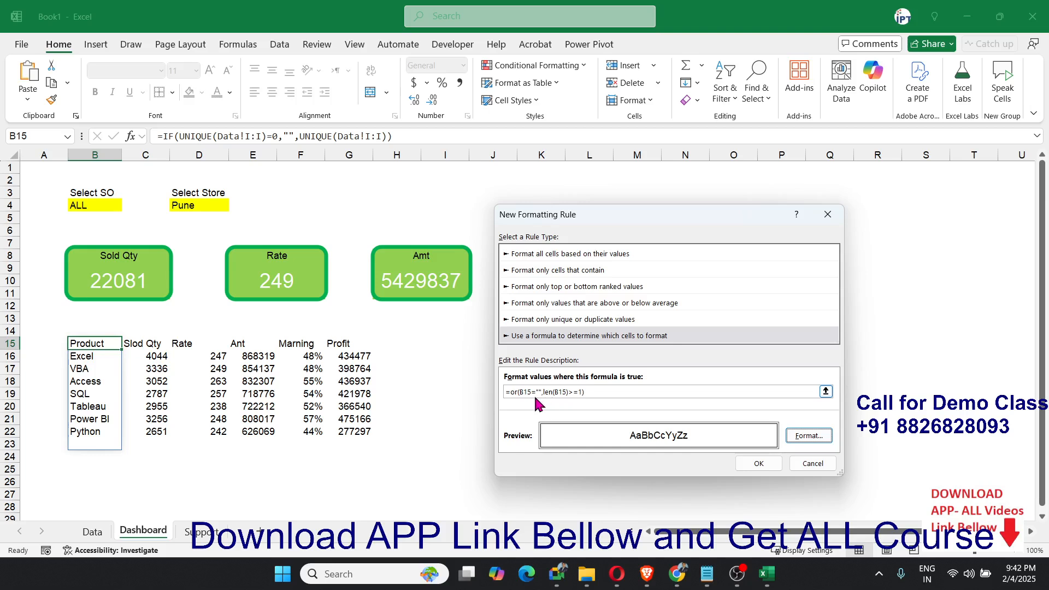
{"action": "left_click", "coordinate": [746, 464]}
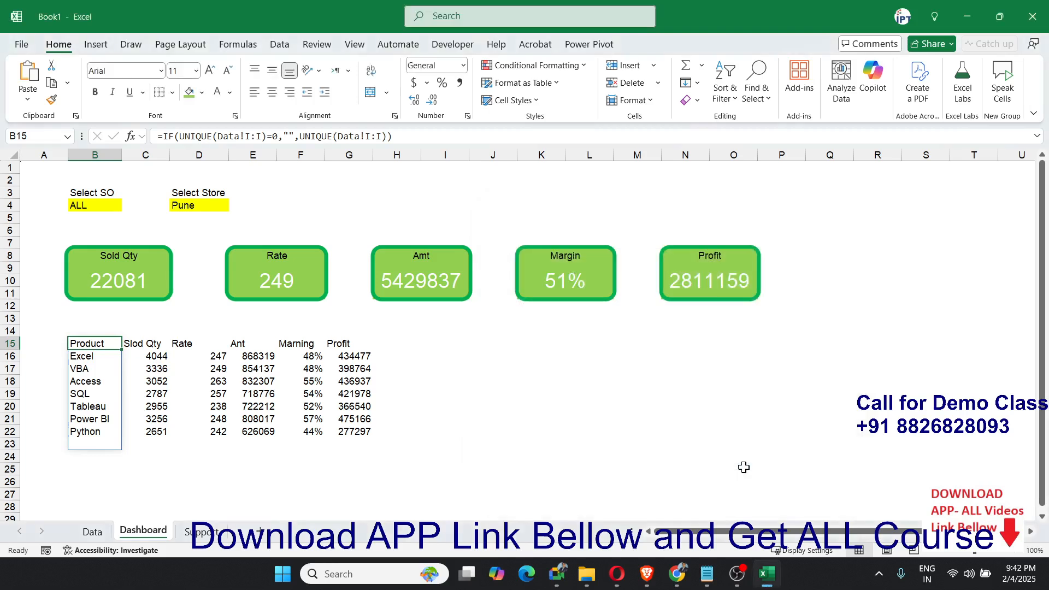
Copy the formatting of cell B15, including its conditional border rule, to the range B15:G27
{"action": "left_click", "coordinate": [51, 99]}
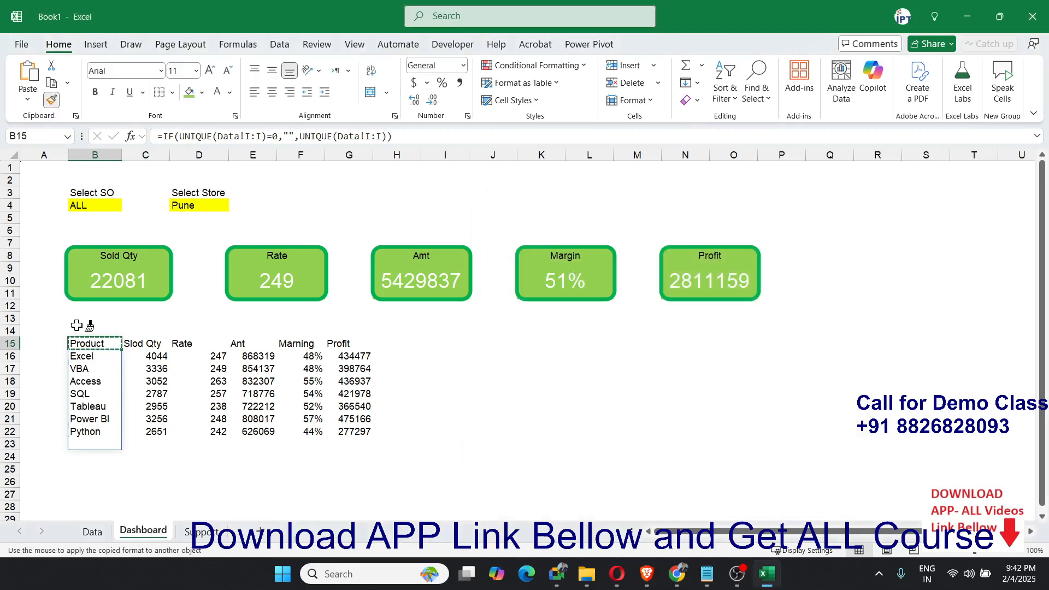
{"action": "mouse_move", "coordinate": [86, 342]}
{"action": "left_mouse_down"}
{"action": "mouse_move", "coordinate": [216, 377]}
{"action": "mouse_move", "coordinate": [355, 473]}
{"action": "mouse_move", "coordinate": [353, 494]}
{"action": "left_mouse_up"}
{"action": "left_click", "coordinate": [222, 447]}
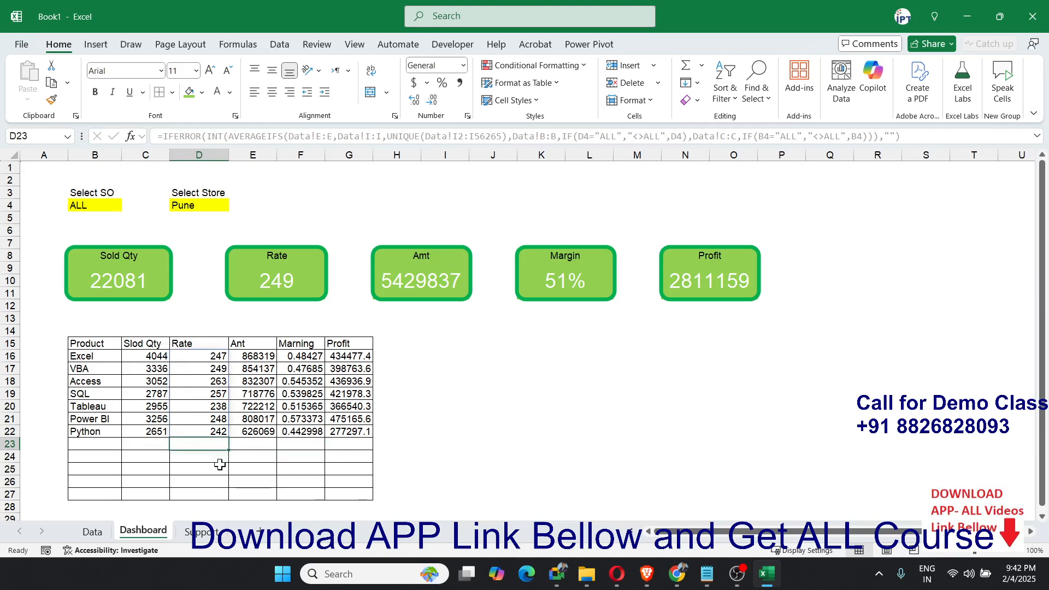
{"action": "left_click", "coordinate": [280, 452]}
{"action": "left_click", "coordinate": [155, 440]}
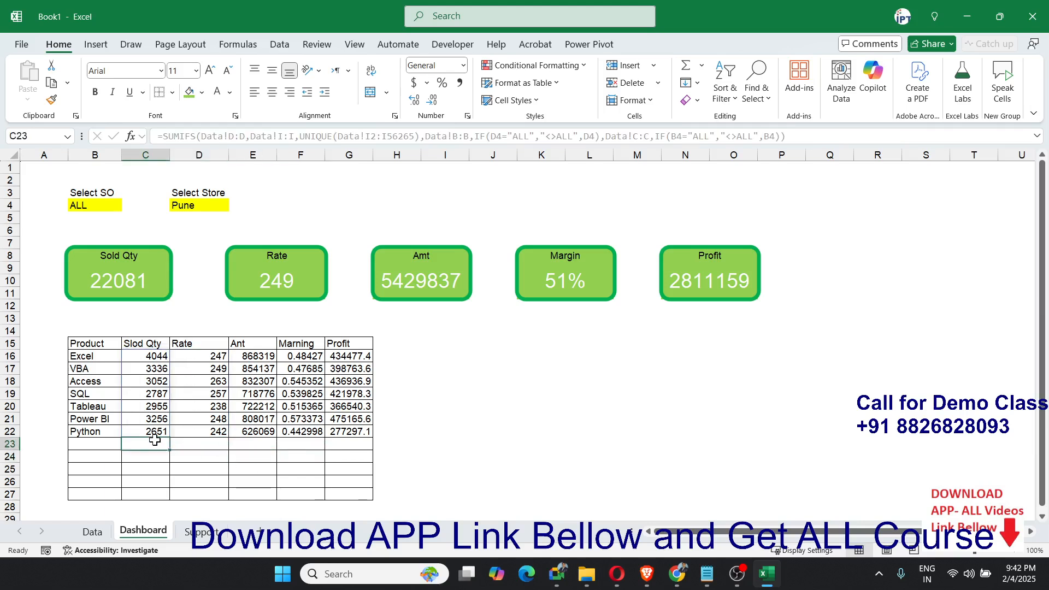
{"action": "left_click", "coordinate": [97, 444]}
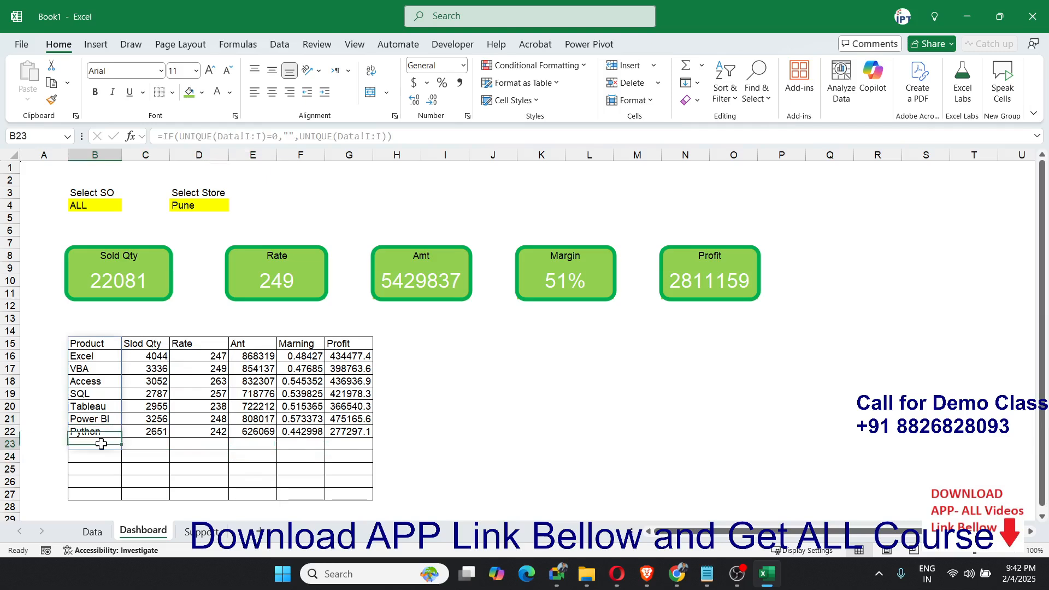
Edit the conditional formatting rule on the product table so its formula reads =OR(B15="",LEN(B15)>1), and apply it
{"action": "left_click", "coordinate": [88, 342]}
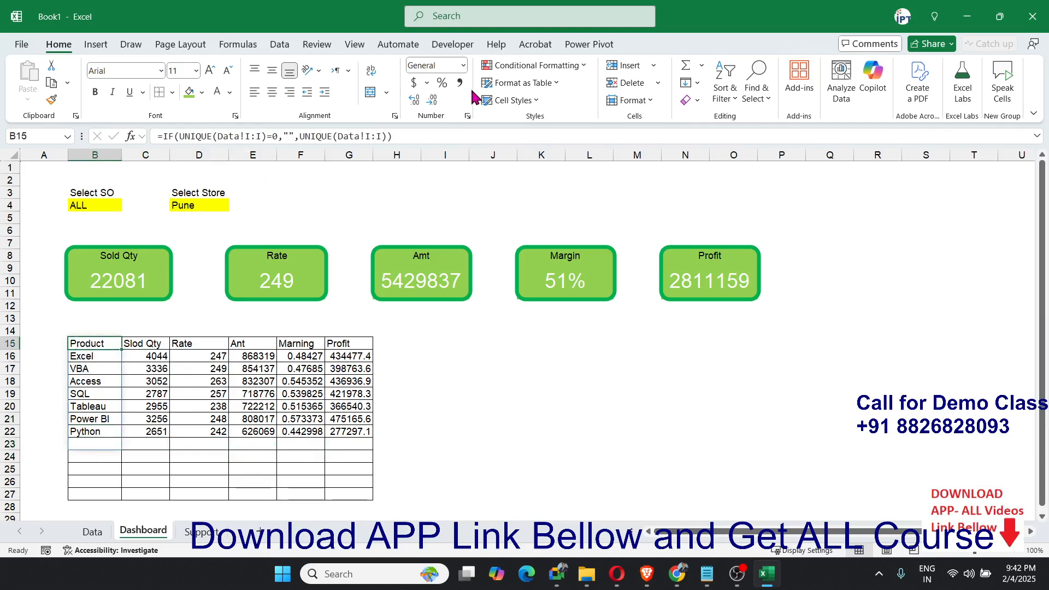
{"action": "left_click", "coordinate": [532, 66]}
{"action": "left_click", "coordinate": [513, 263]}
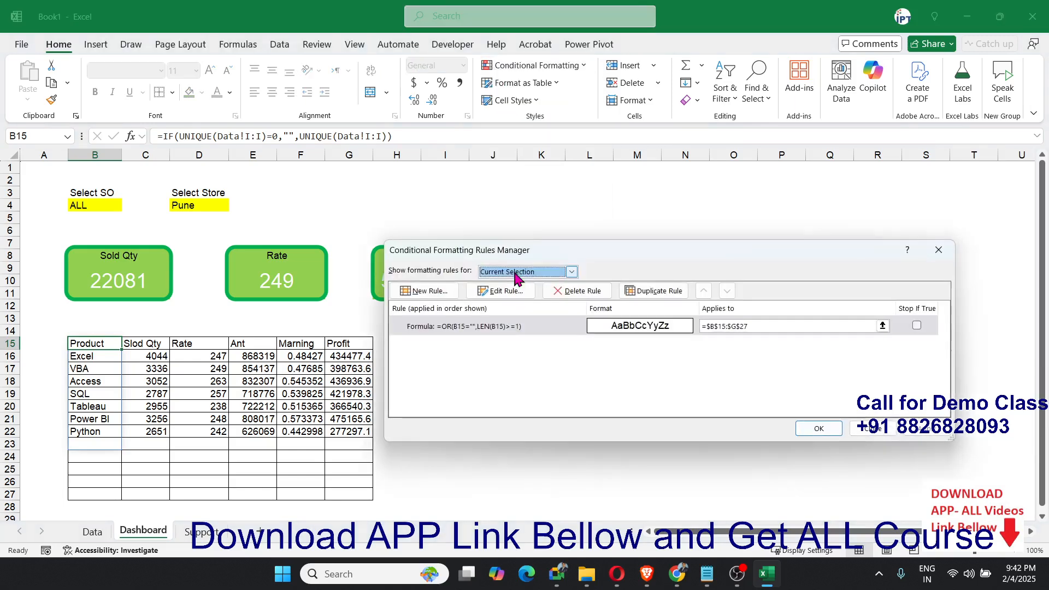
{"action": "left_click", "coordinate": [557, 328]}
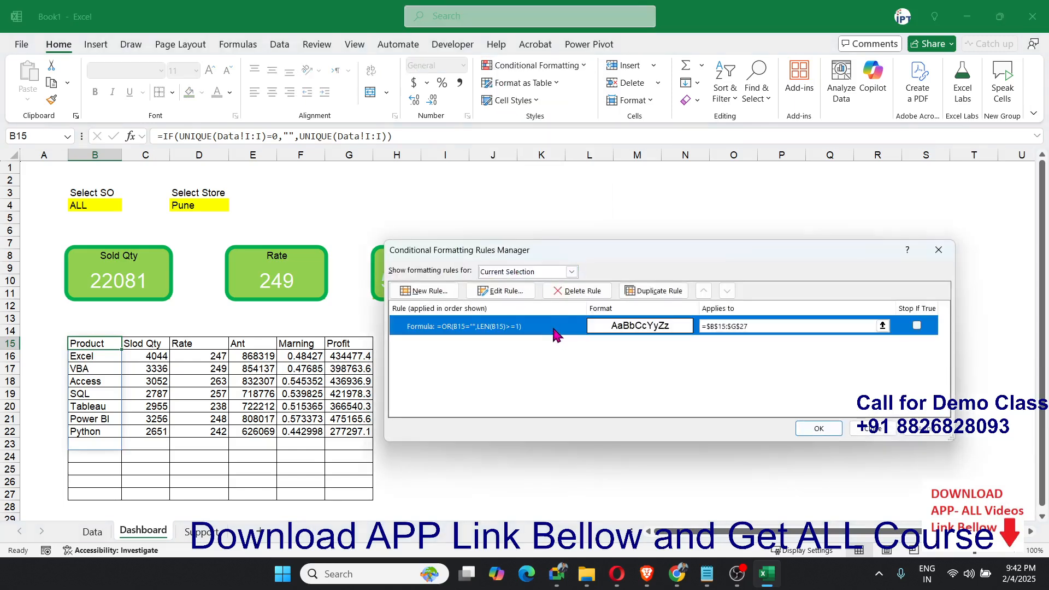
{"action": "left_click", "coordinate": [500, 291]}
{"action": "left_click", "coordinate": [583, 392]}
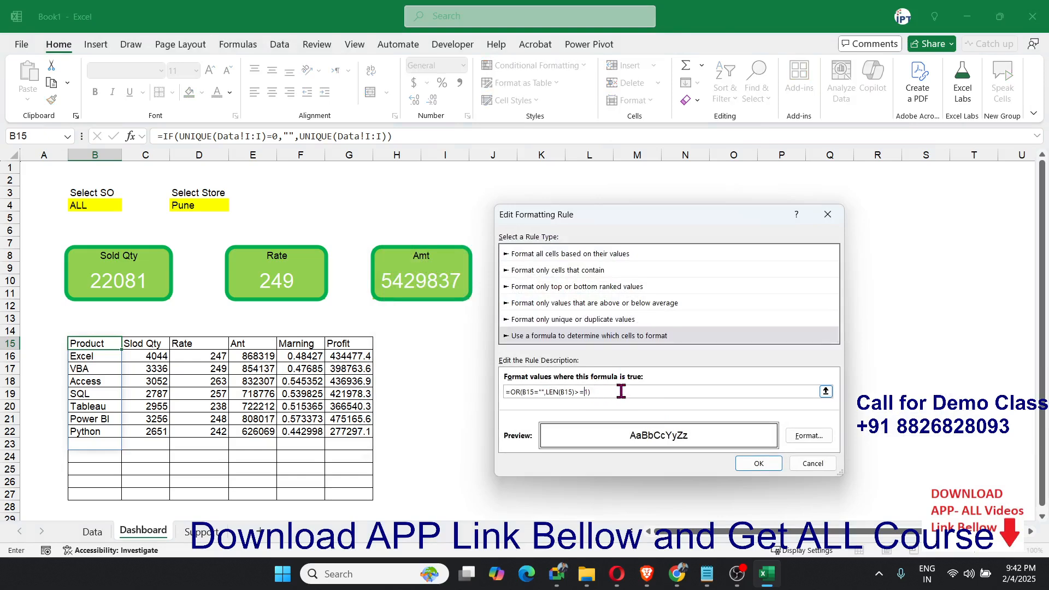
{"action": "left_click", "coordinate": [753, 463]}
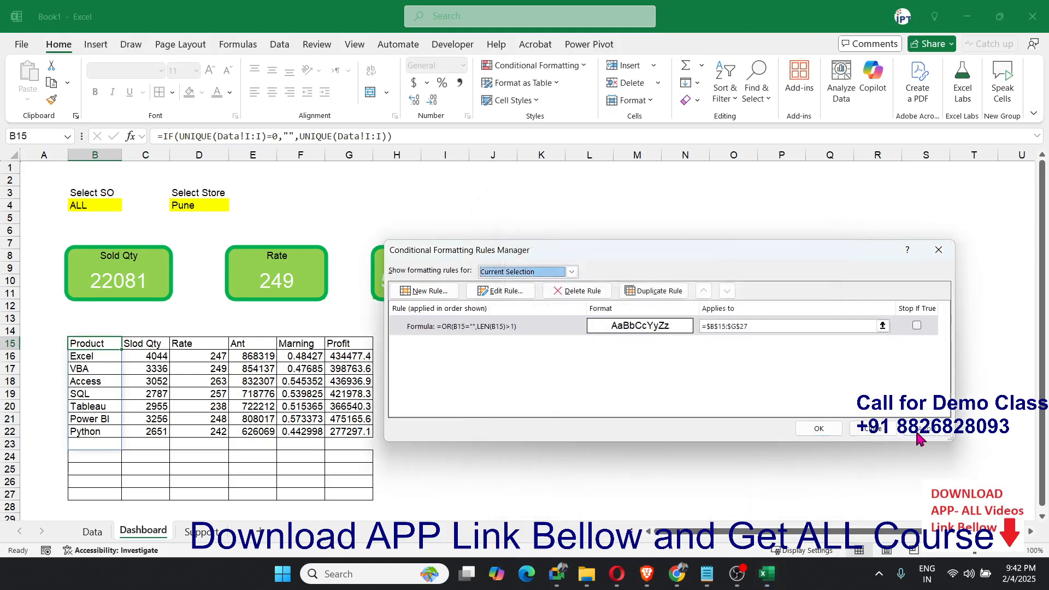
{"action": "left_click", "coordinate": [819, 428]}
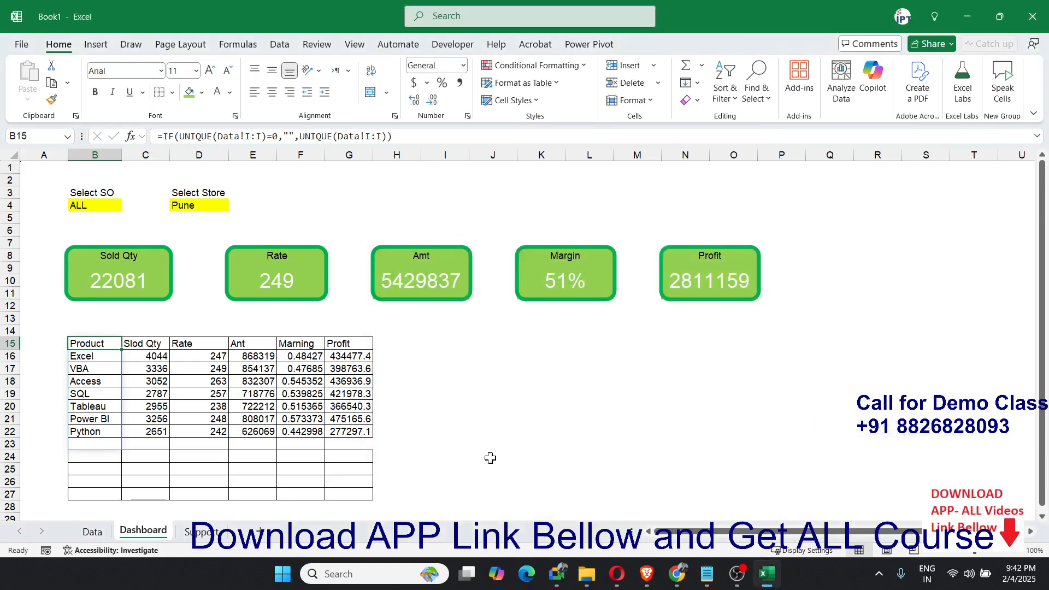
{"action": "left_click", "coordinate": [331, 483]}
Reopen the product table's border rule and change the blank-cell test in its formula to B15<>""
{"action": "left_click", "coordinate": [78, 344]}
{"action": "left_click", "coordinate": [521, 67]}
{"action": "left_click", "coordinate": [544, 269]}
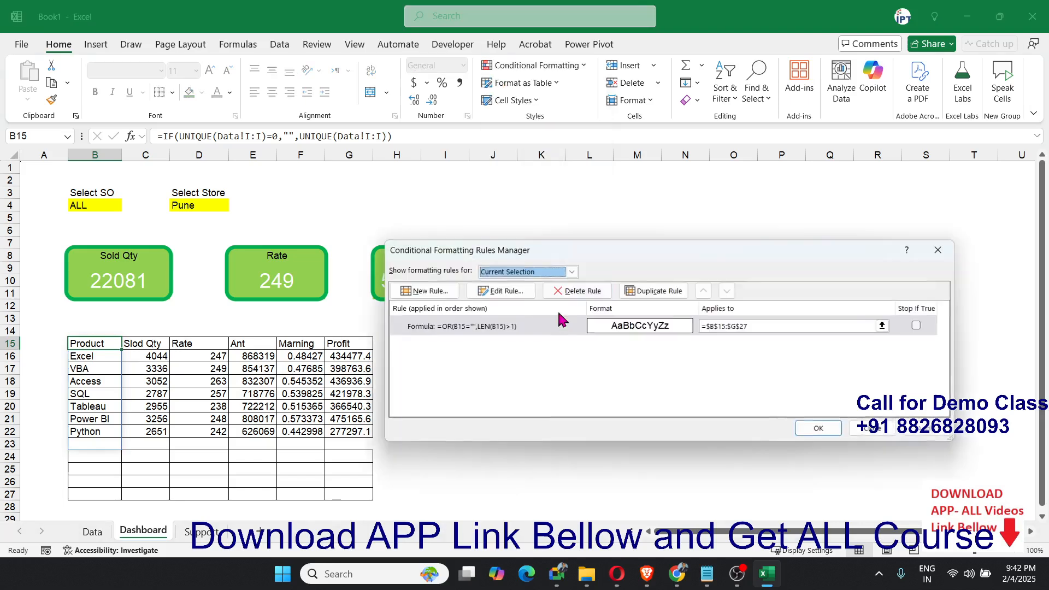
{"action": "left_click", "coordinate": [525, 328]}
{"action": "left_click", "coordinate": [505, 292]}
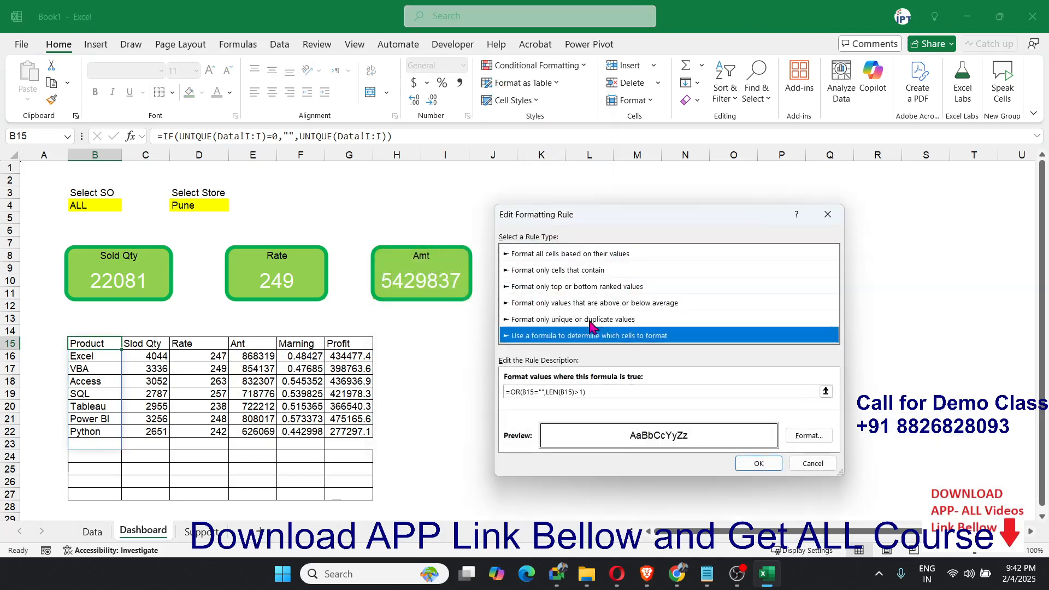
{"action": "left_click", "coordinate": [583, 395]}
{"action": "type", "text": "1)"}
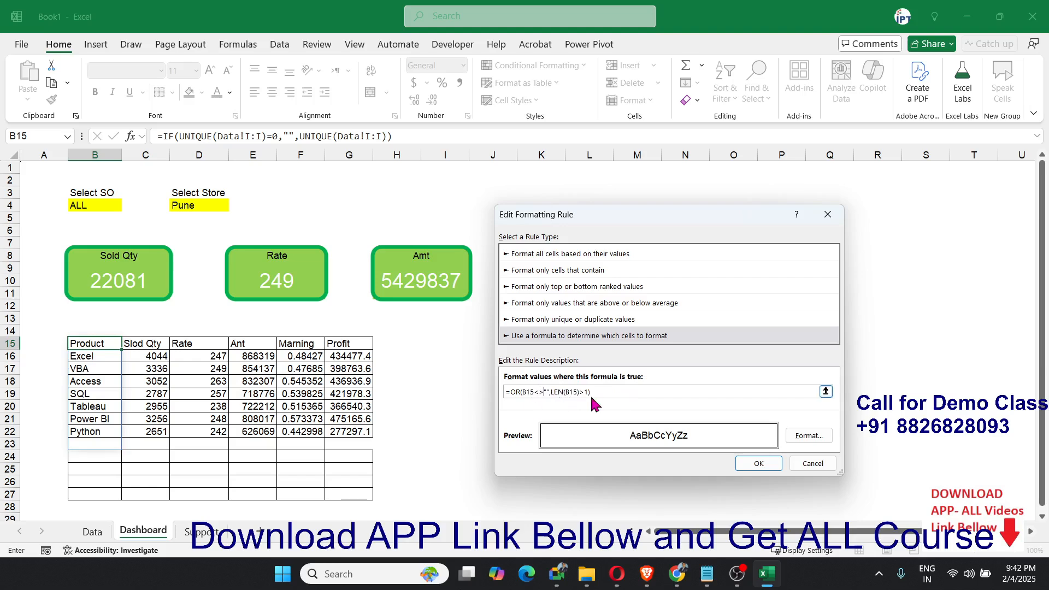
{"action": "left_click", "coordinate": [525, 392]}
{"action": "type", "text": "%"}
Reduce the border rule's formula to =$B15<>"" and apply it to the product table
{"action": "left_click_drag", "start_coordinate": [556, 392], "coordinate": [658, 395]}
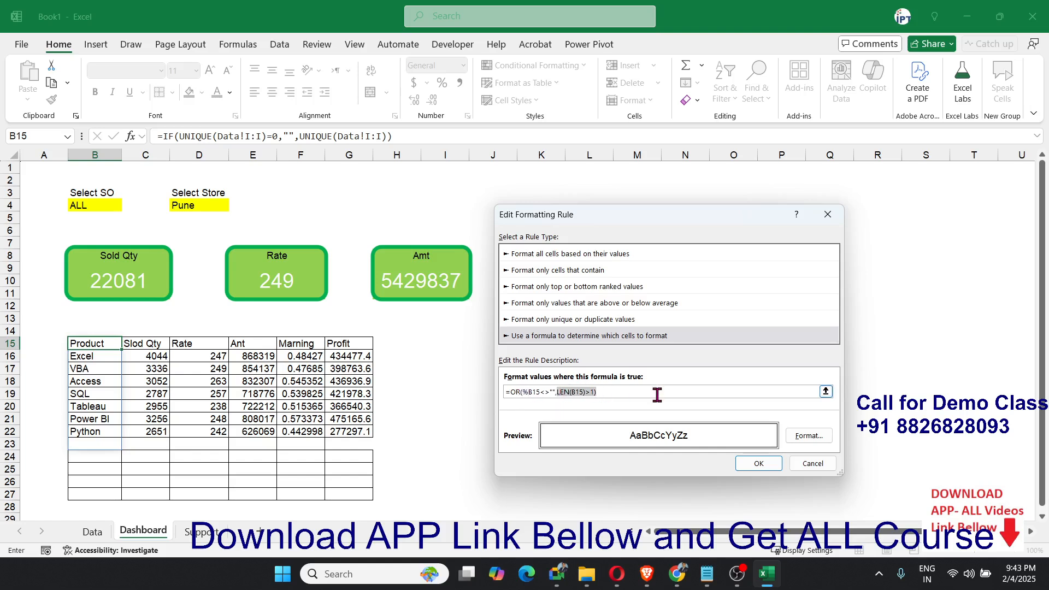
{"action": "key", "text": "BackSpace"}
{"action": "left_click", "coordinate": [523, 393]}
{"action": "key", "text": "BackSpace"}
{"action": "key", "text": "BackSpace"}
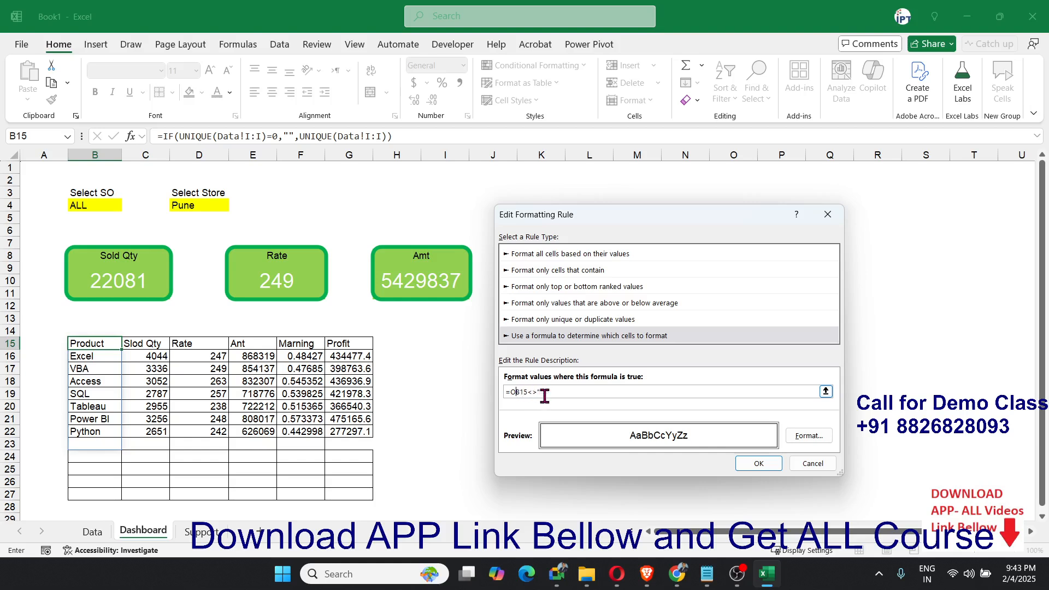
{"action": "key", "text": "BackSpace"}
{"action": "type", "text": "$"}
{"action": "left_click", "coordinate": [759, 463]}
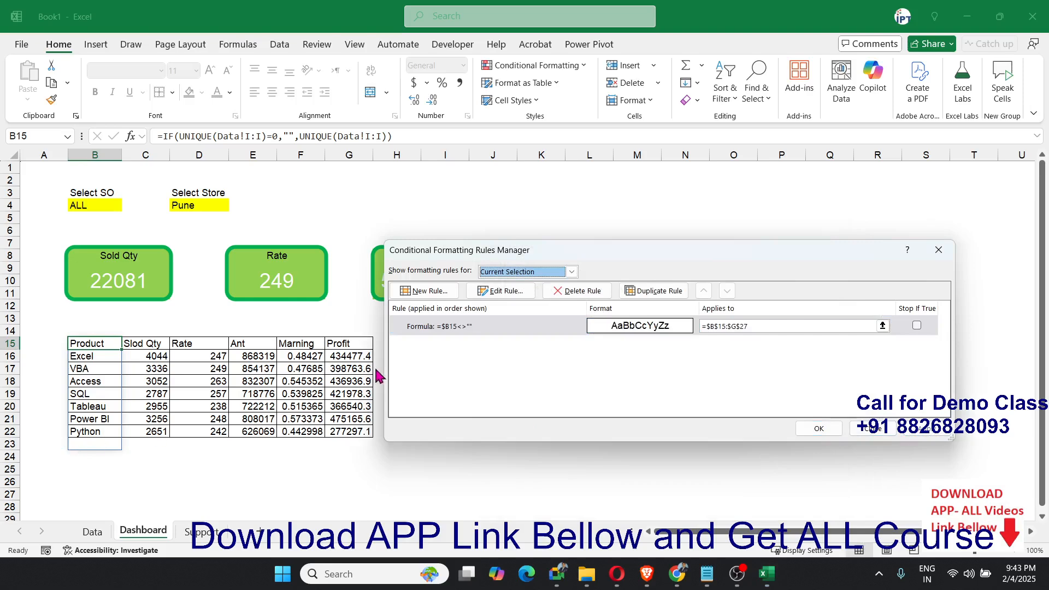
{"action": "left_click", "coordinate": [476, 328]}
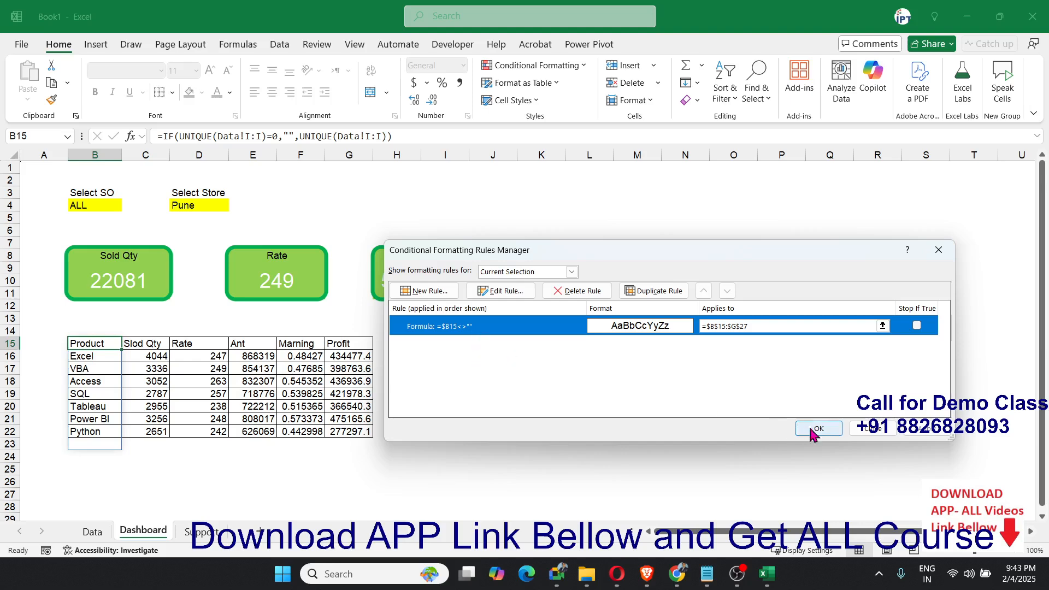
{"action": "left_click", "coordinate": [831, 428]}
{"action": "left_click", "coordinate": [443, 469]}
{"action": "left_click", "coordinate": [207, 481]}
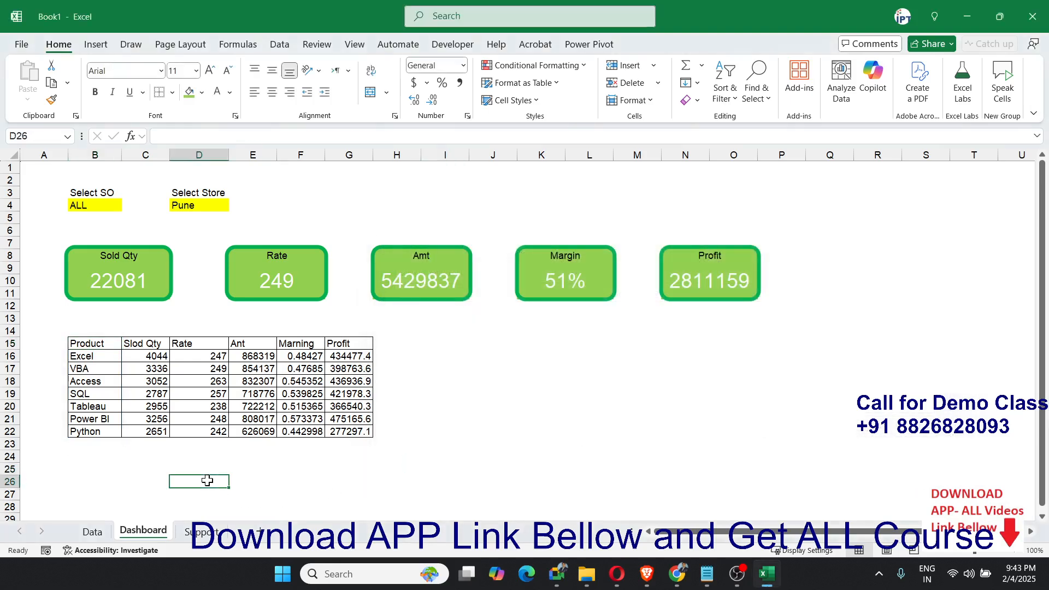
Test the dynamic table borders by replacing the product in Data cell I22 with MIS, and undo the entry after checking the dashboard
{"action": "left_click", "coordinate": [93, 531]}
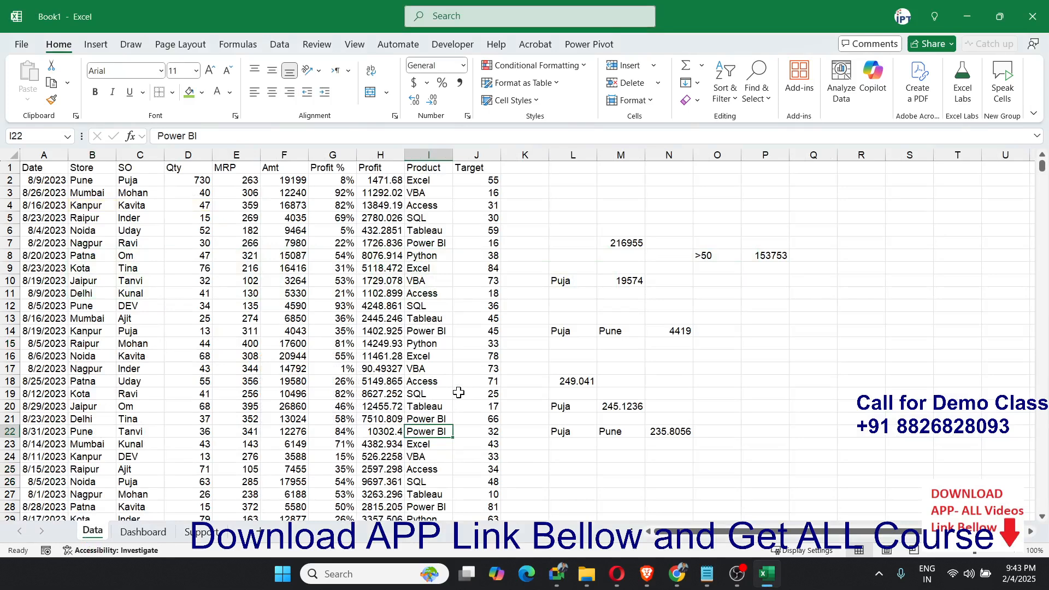
{"action": "type", "text": "MIS"}
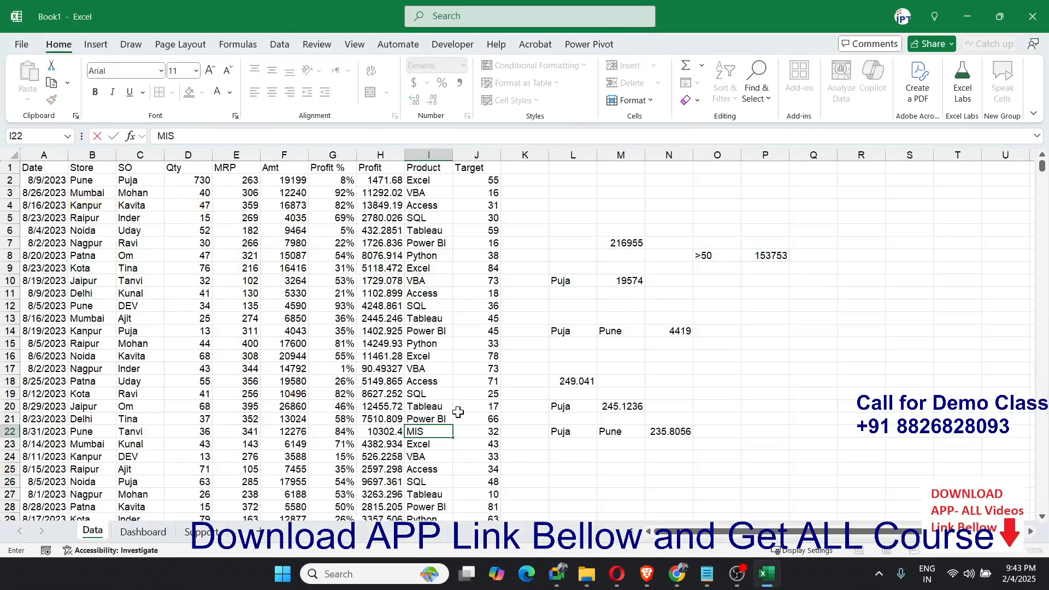
{"action": "key", "text": "Return"}
{"action": "left_click", "coordinate": [143, 531]}
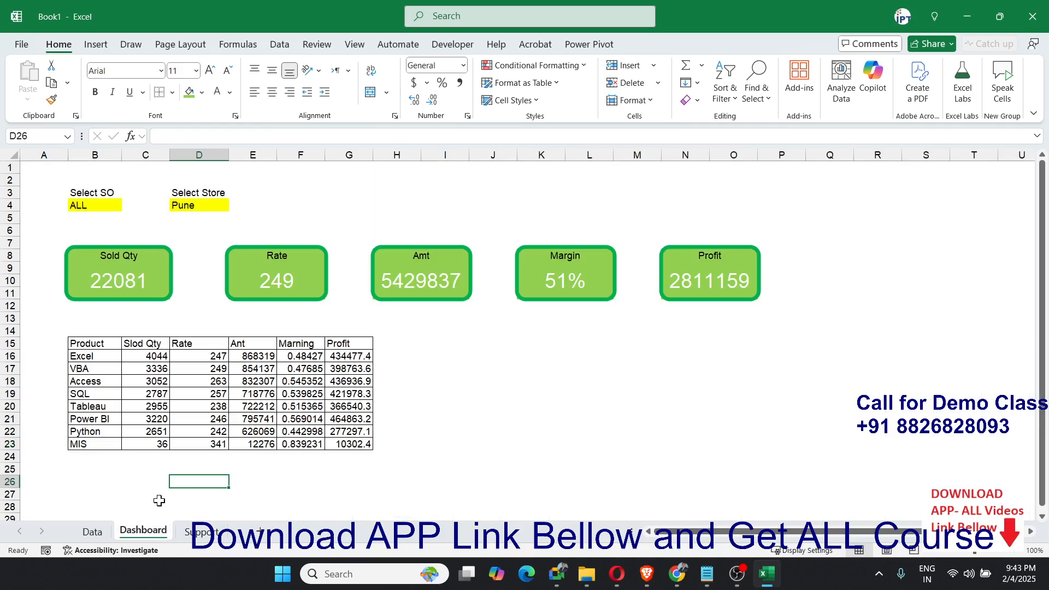
{"action": "left_click", "coordinate": [112, 444]}
{"action": "left_click", "coordinate": [134, 480]}
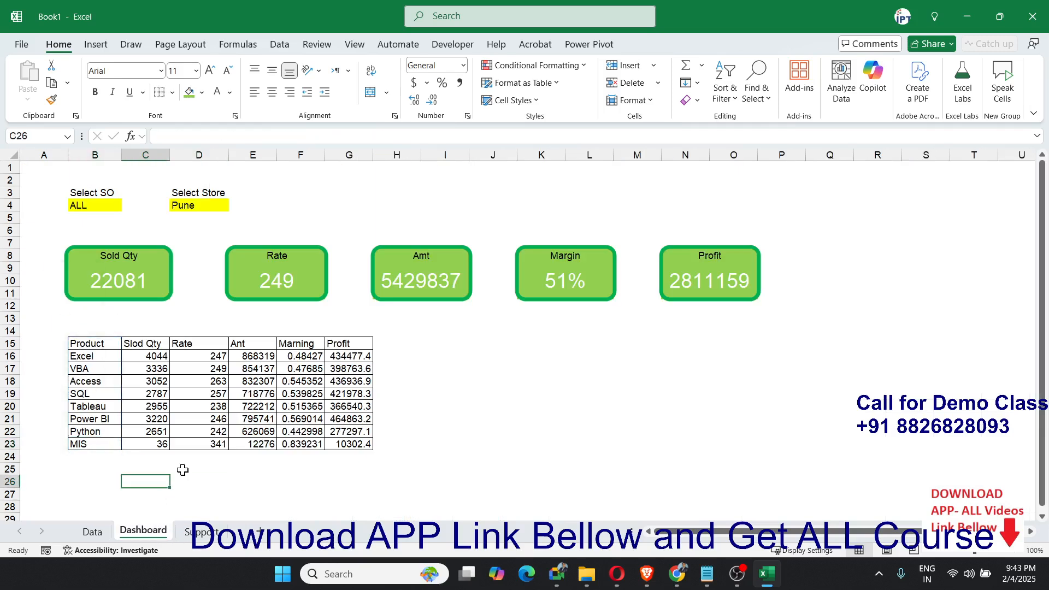
{"action": "key", "text": "ctrl+Page_Up"}
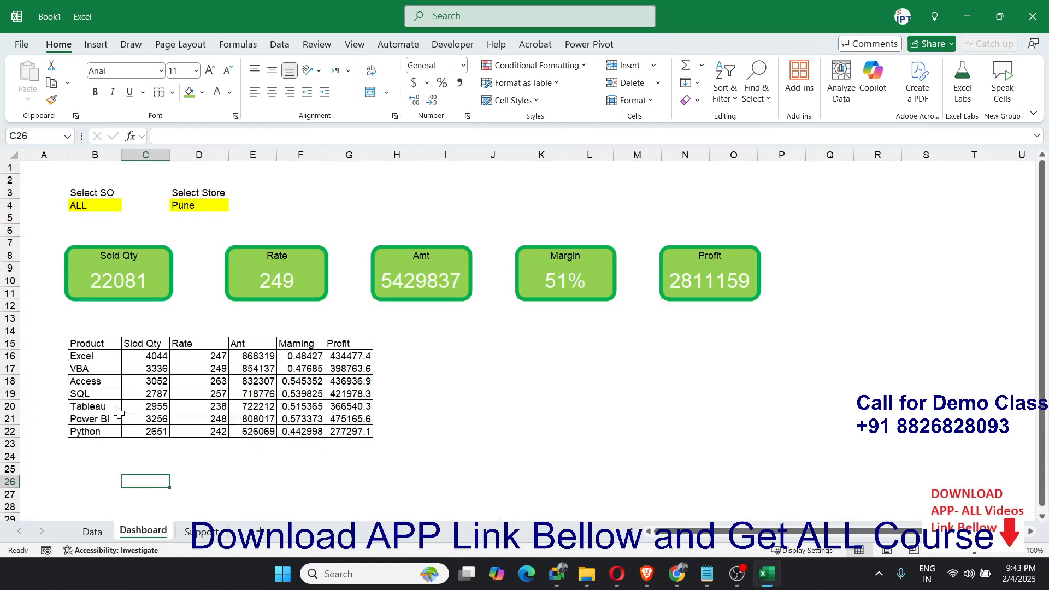
Select cell B15, the first header of the dashboard's product table
{"action": "left_click", "coordinate": [94, 347]}
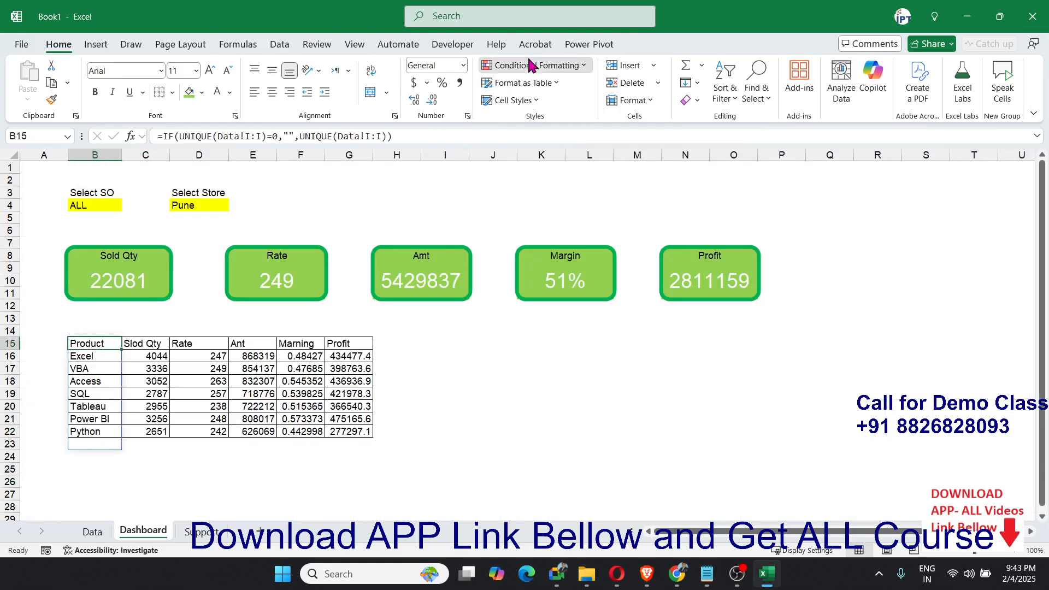